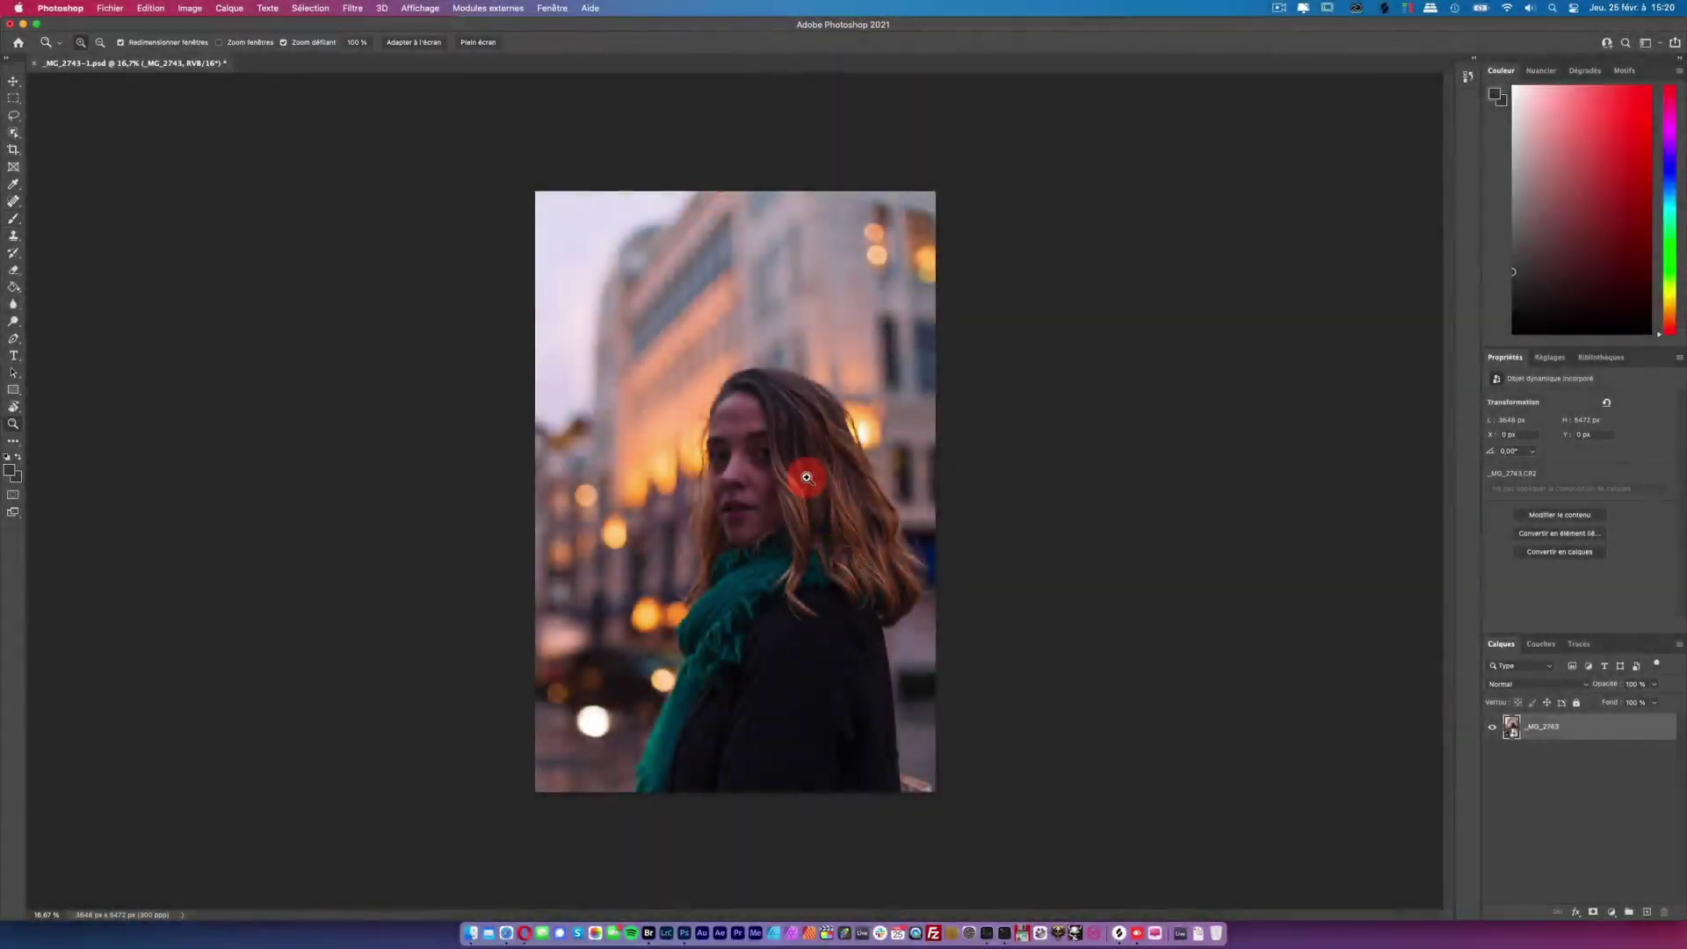
# Step: Add an empty layer above the photo and set the Spot Healing Brush to Sample All Layers
pyautogui.moveTo(821, 419)
pyautogui.mouseDown()
pyautogui.moveTo(878, 416)
pyautogui.moveTo(703, 445)
pyautogui.mouseUp()
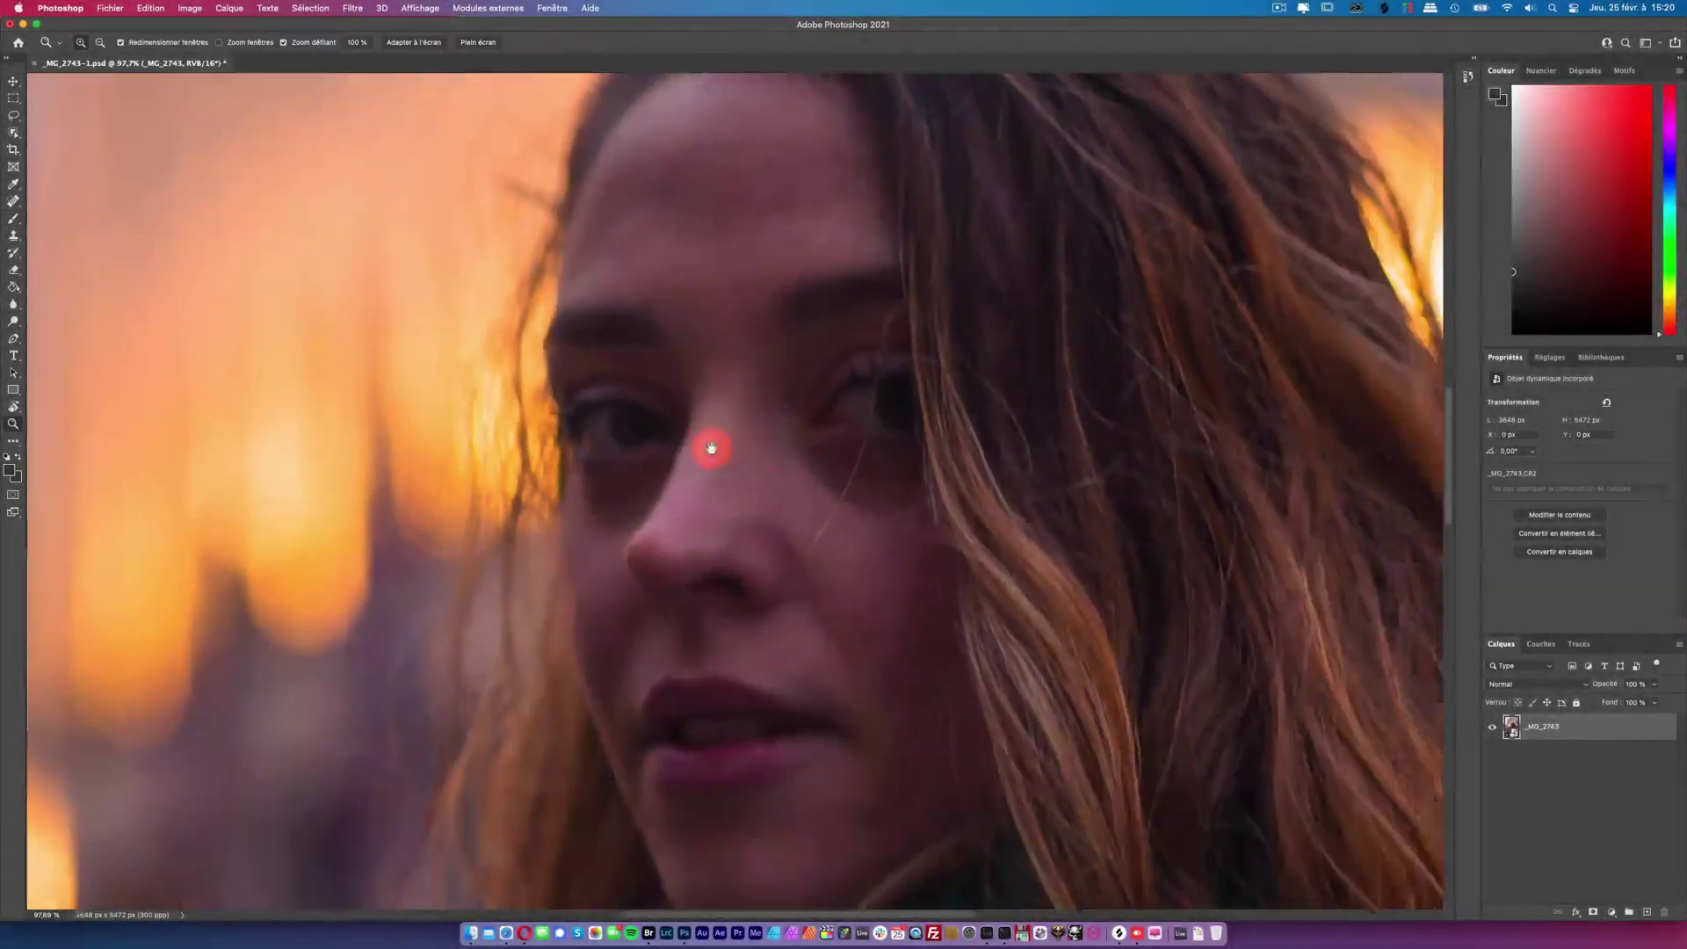
pyautogui.click(1646, 911)
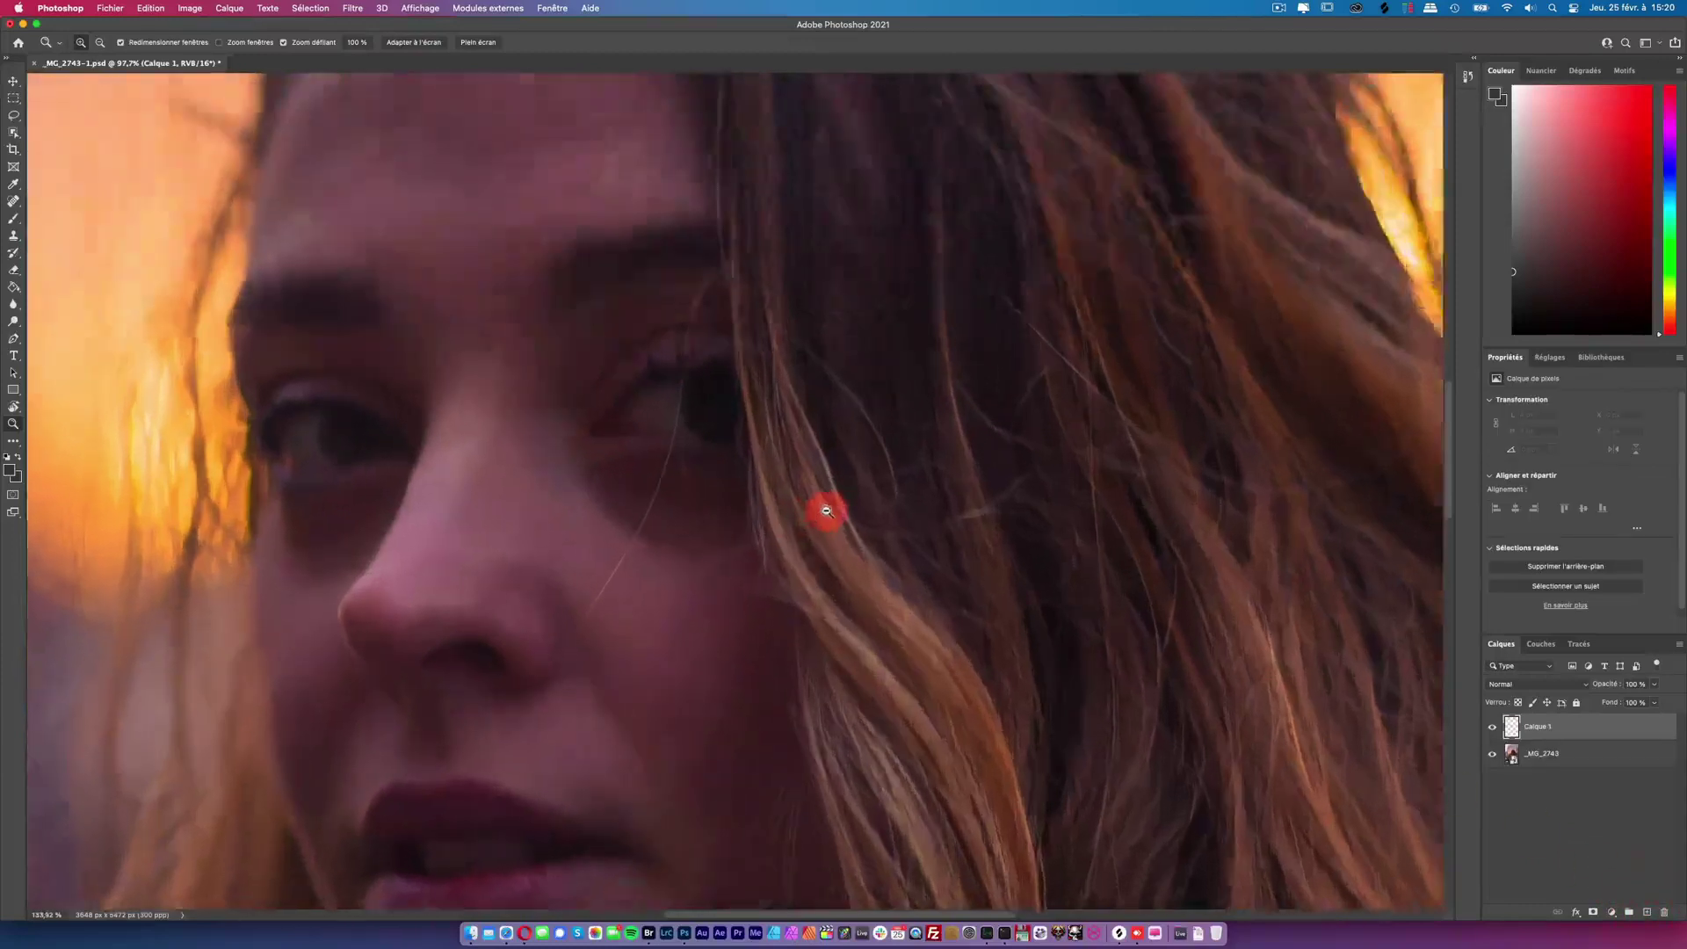
pyautogui.moveTo(900, 602); pyautogui.dragTo(836, 492)
pyautogui.press('j')
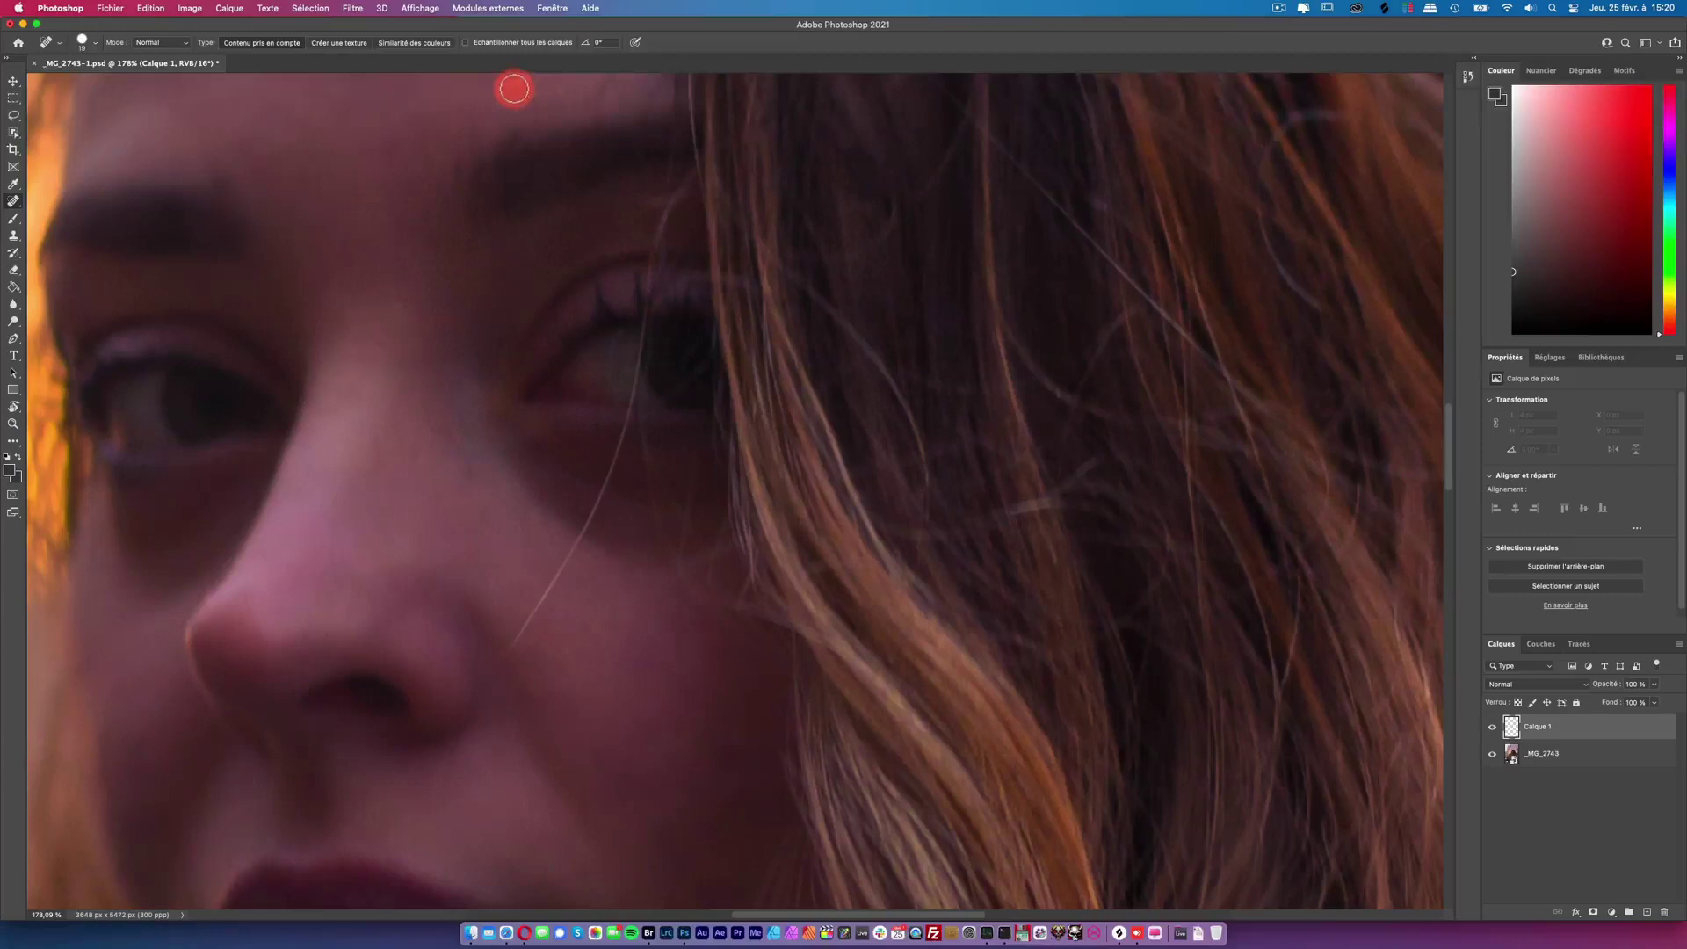
pyautogui.click(464, 42)
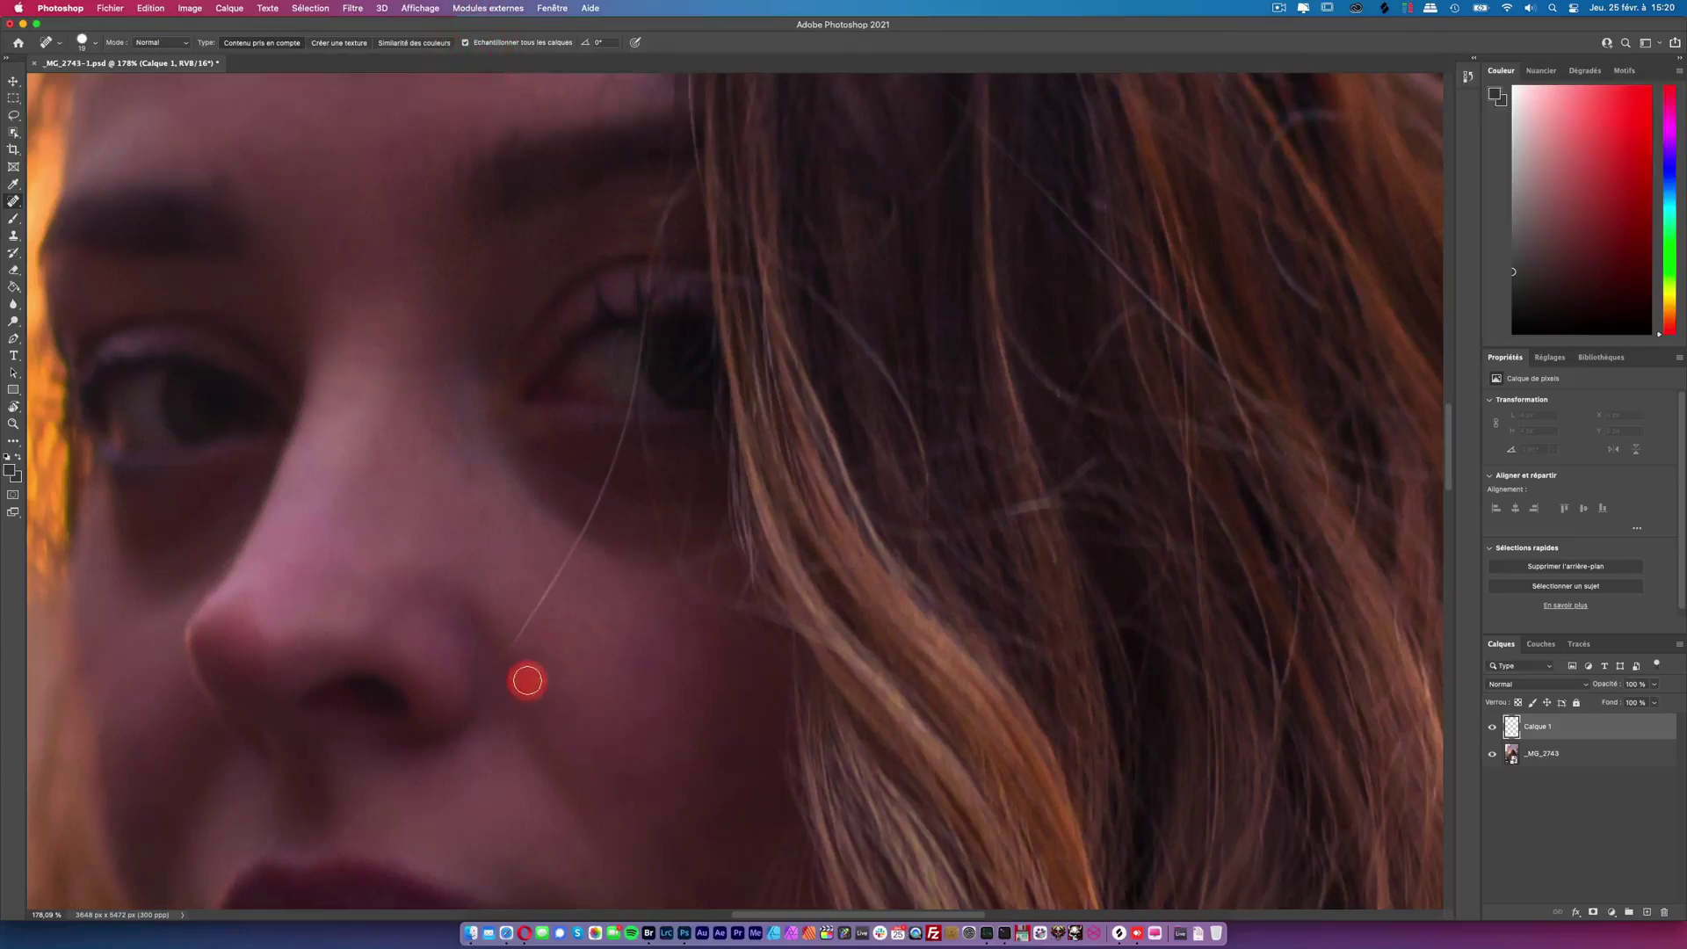
# Step: Shrink the healing brush to about 7 px and paint out the stray hair across the cheek
pyautogui.press('alt')
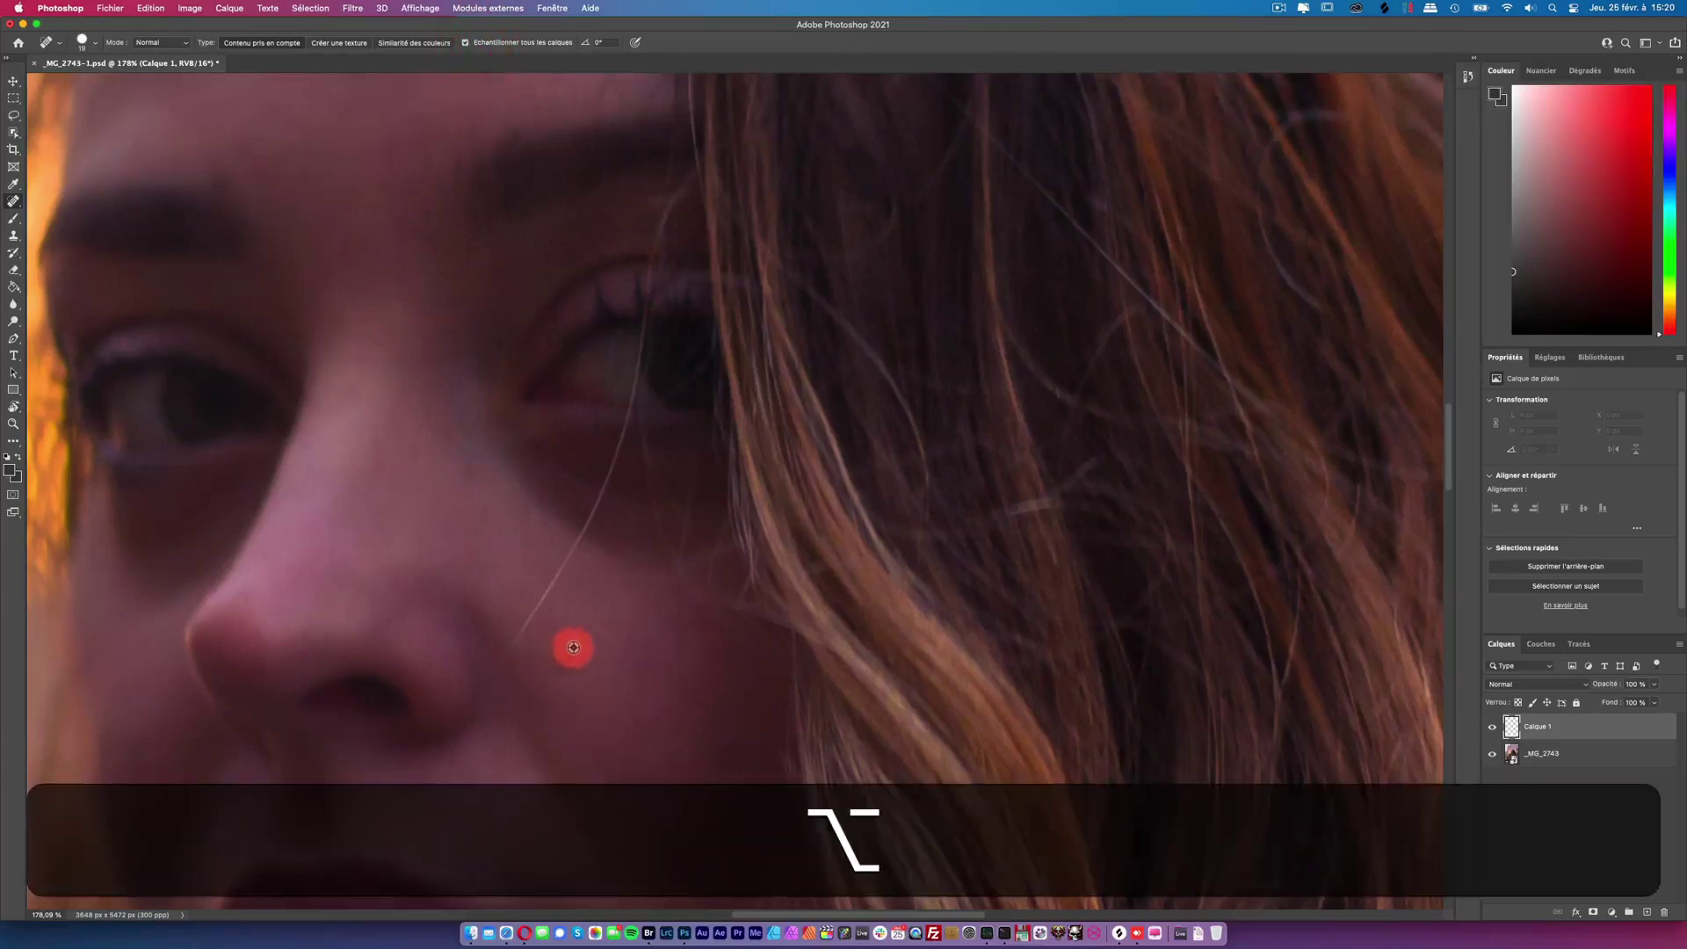
pyautogui.press('ctrl')
pyautogui.moveTo(573, 647); pyautogui.dragTo(571, 650)
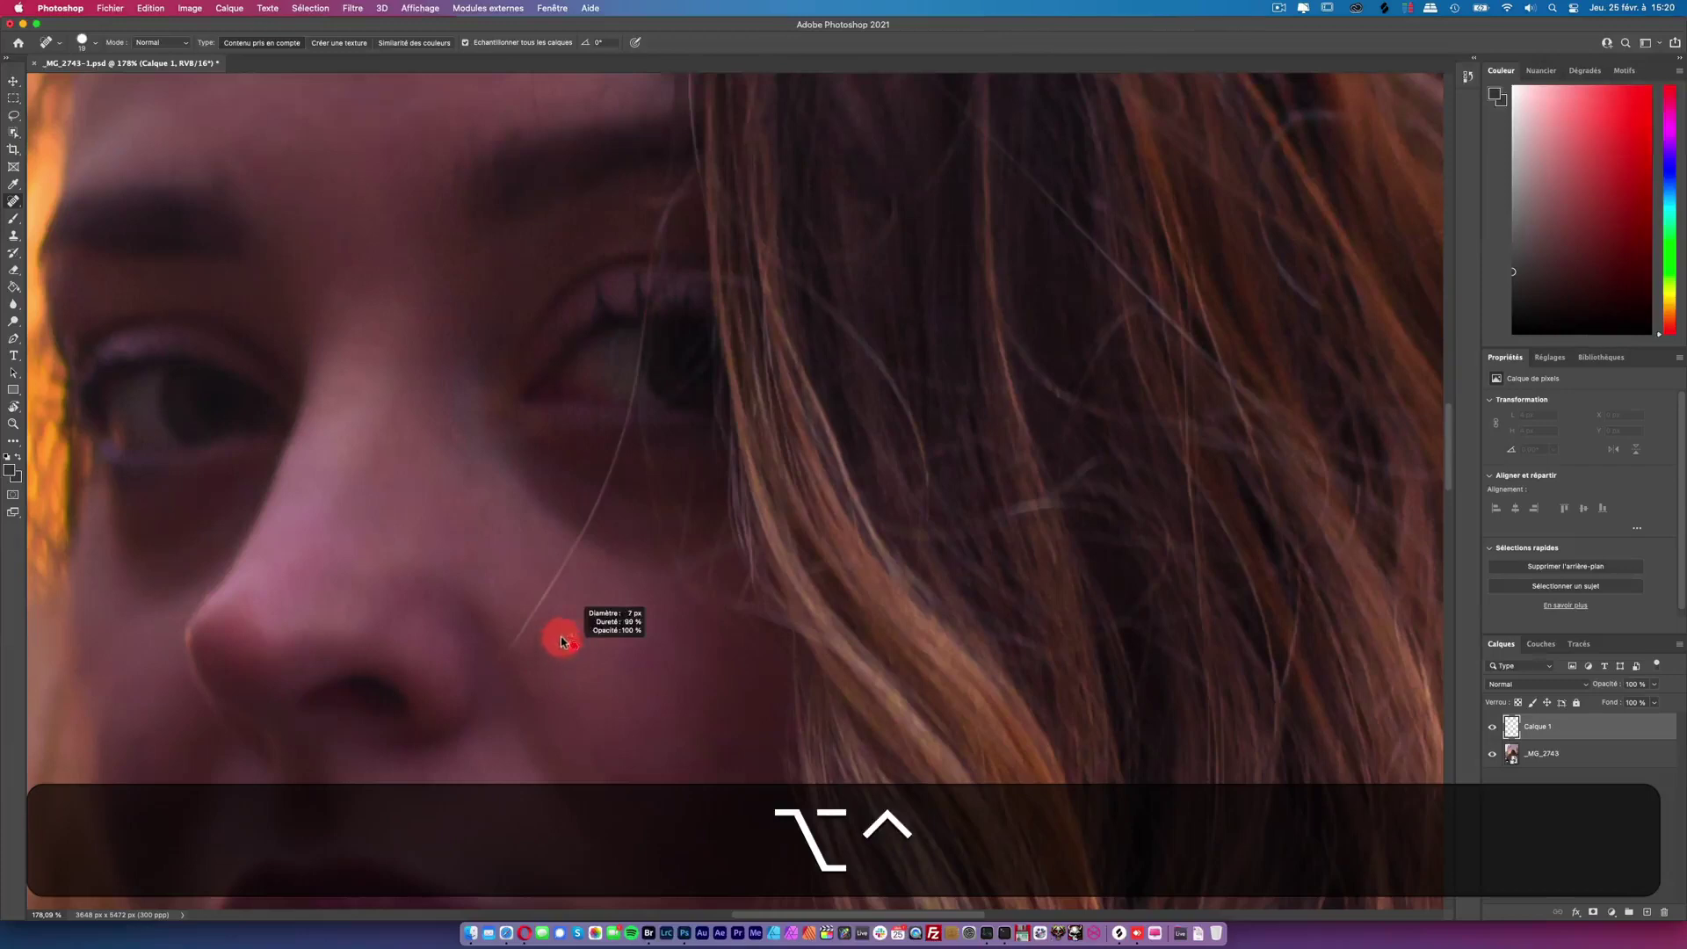
pyautogui.moveTo(567, 584); pyautogui.dragTo(509, 651)
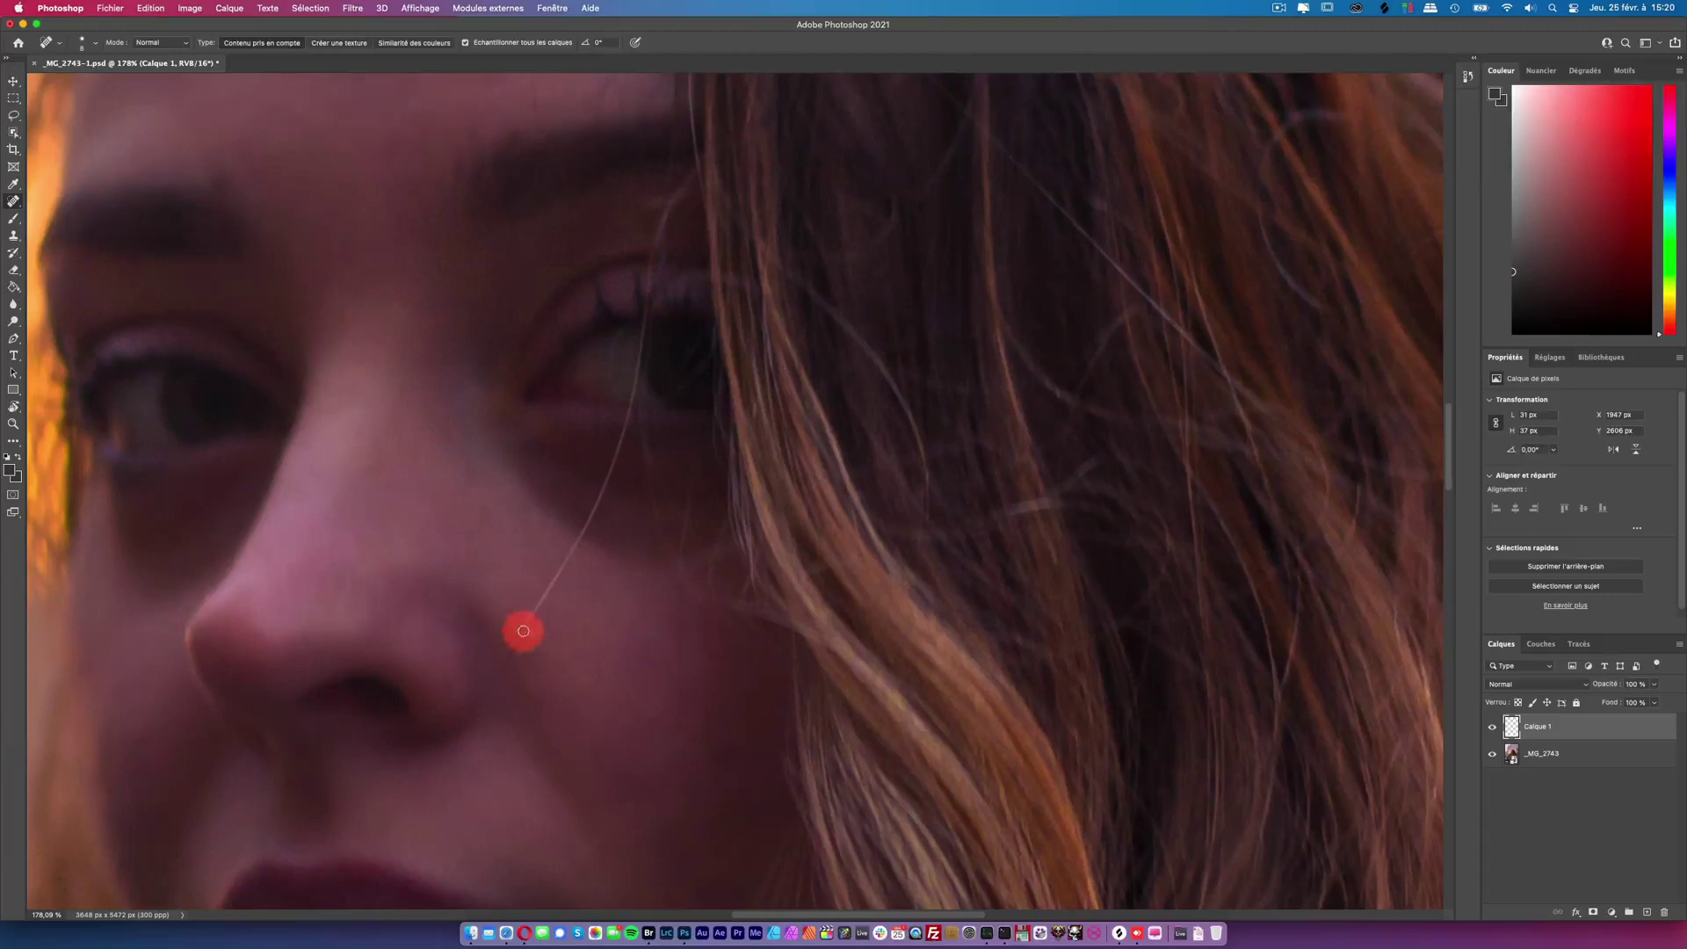
pyautogui.moveTo(509, 651)
pyautogui.mouseDown()
pyautogui.moveTo(617, 437)
pyautogui.moveTo(619, 460)
pyautogui.moveTo(632, 377)
pyautogui.moveTo(644, 399)
pyautogui.moveTo(670, 366)
pyautogui.moveTo(650, 437)
pyautogui.moveTo(667, 279)
pyautogui.moveTo(652, 278)
pyautogui.moveTo(684, 252)
pyautogui.moveTo(640, 320)
pyautogui.moveTo(647, 290)
pyautogui.moveTo(632, 293)
pyautogui.mouseUp()
# Step: Heal the remaining hair over the eyelid and brow, toggling the photo layer to check the strokes
pyautogui.click(677, 269)
pyautogui.moveTo(655, 357)
pyautogui.mouseDown()
pyautogui.moveTo(651, 309)
pyautogui.moveTo(629, 470)
pyautogui.mouseUp()
pyautogui.click(634, 390)
pyautogui.click(1492, 754)
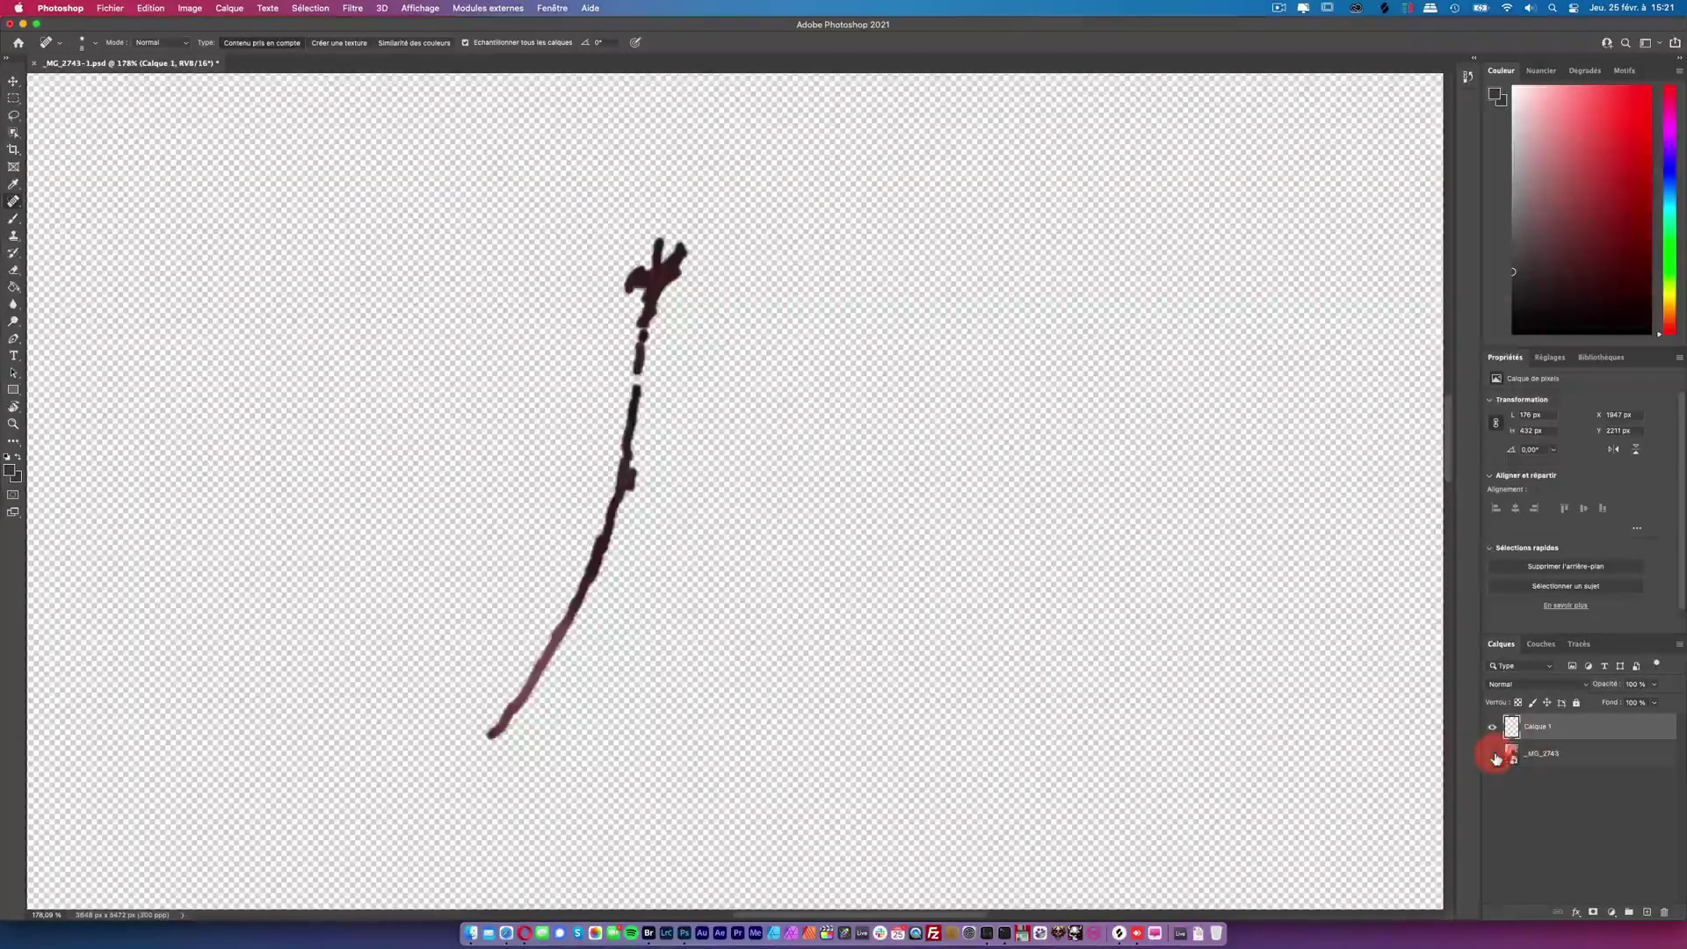
pyautogui.click(1492, 754)
# Step: Fit the whole portrait on screen and select the photo's smart object layer
pyautogui.press('z')
pyautogui.hotkey('ctrl', '0')
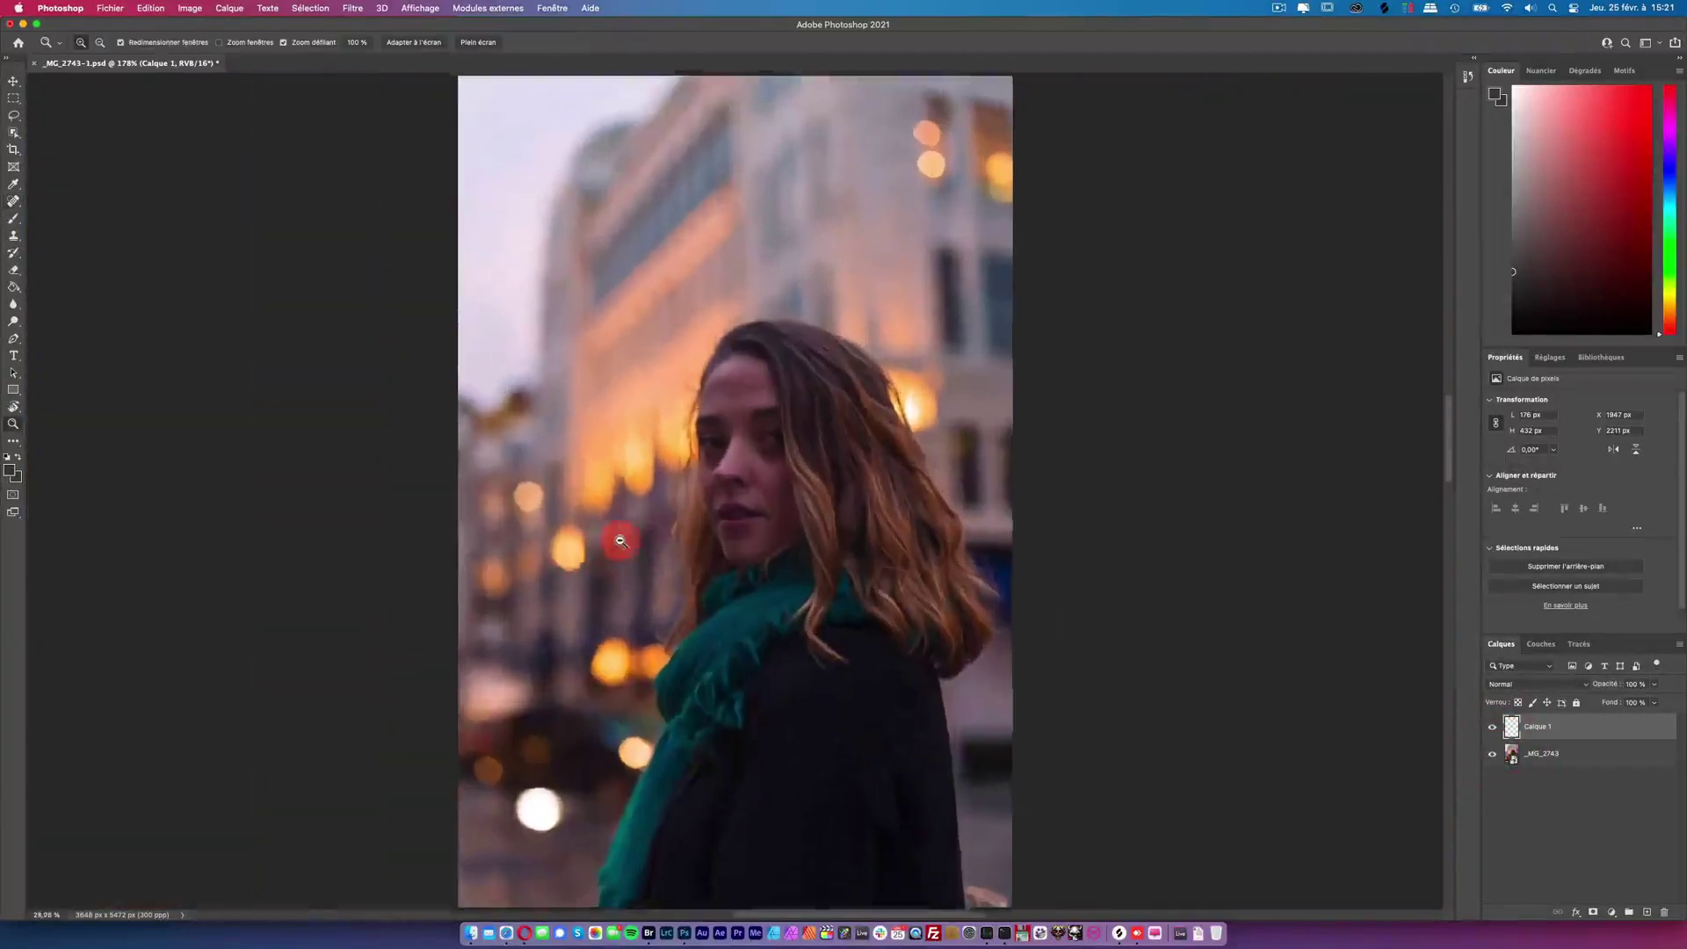
pyautogui.click(1508, 755)
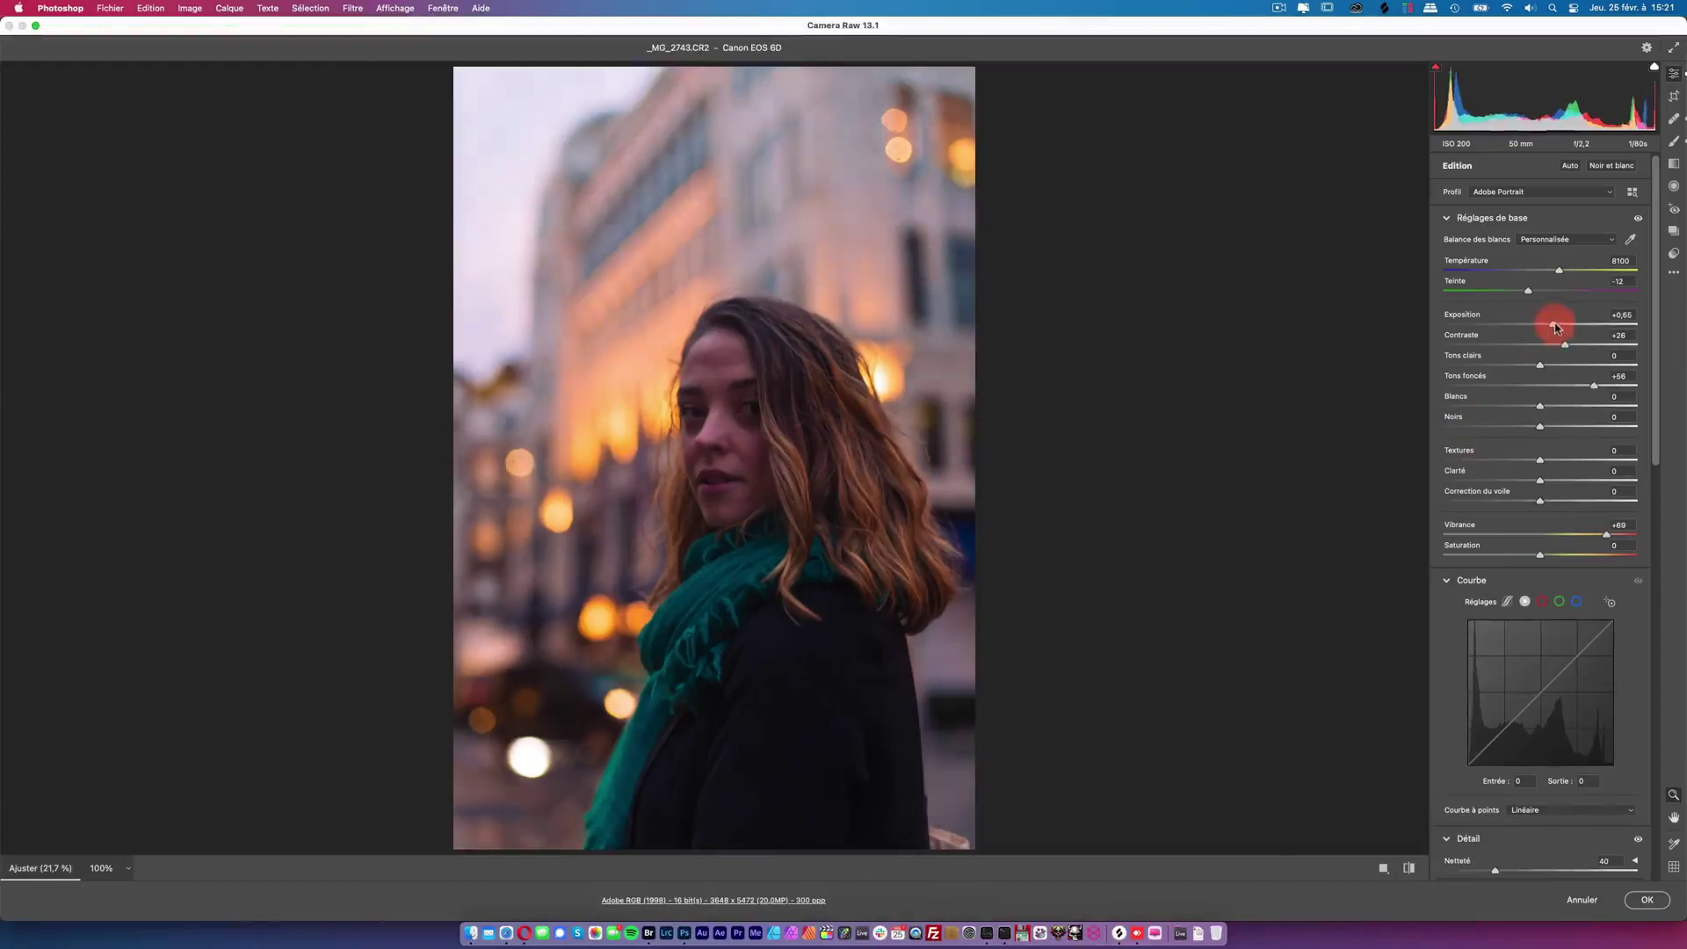
# Step: Nudge the photo's Camera Raw exposure, apply it, and check the eye area with the photo toggled
pyautogui.moveTo(1555, 327); pyautogui.dragTo(1559, 327)
pyautogui.click(1639, 900)
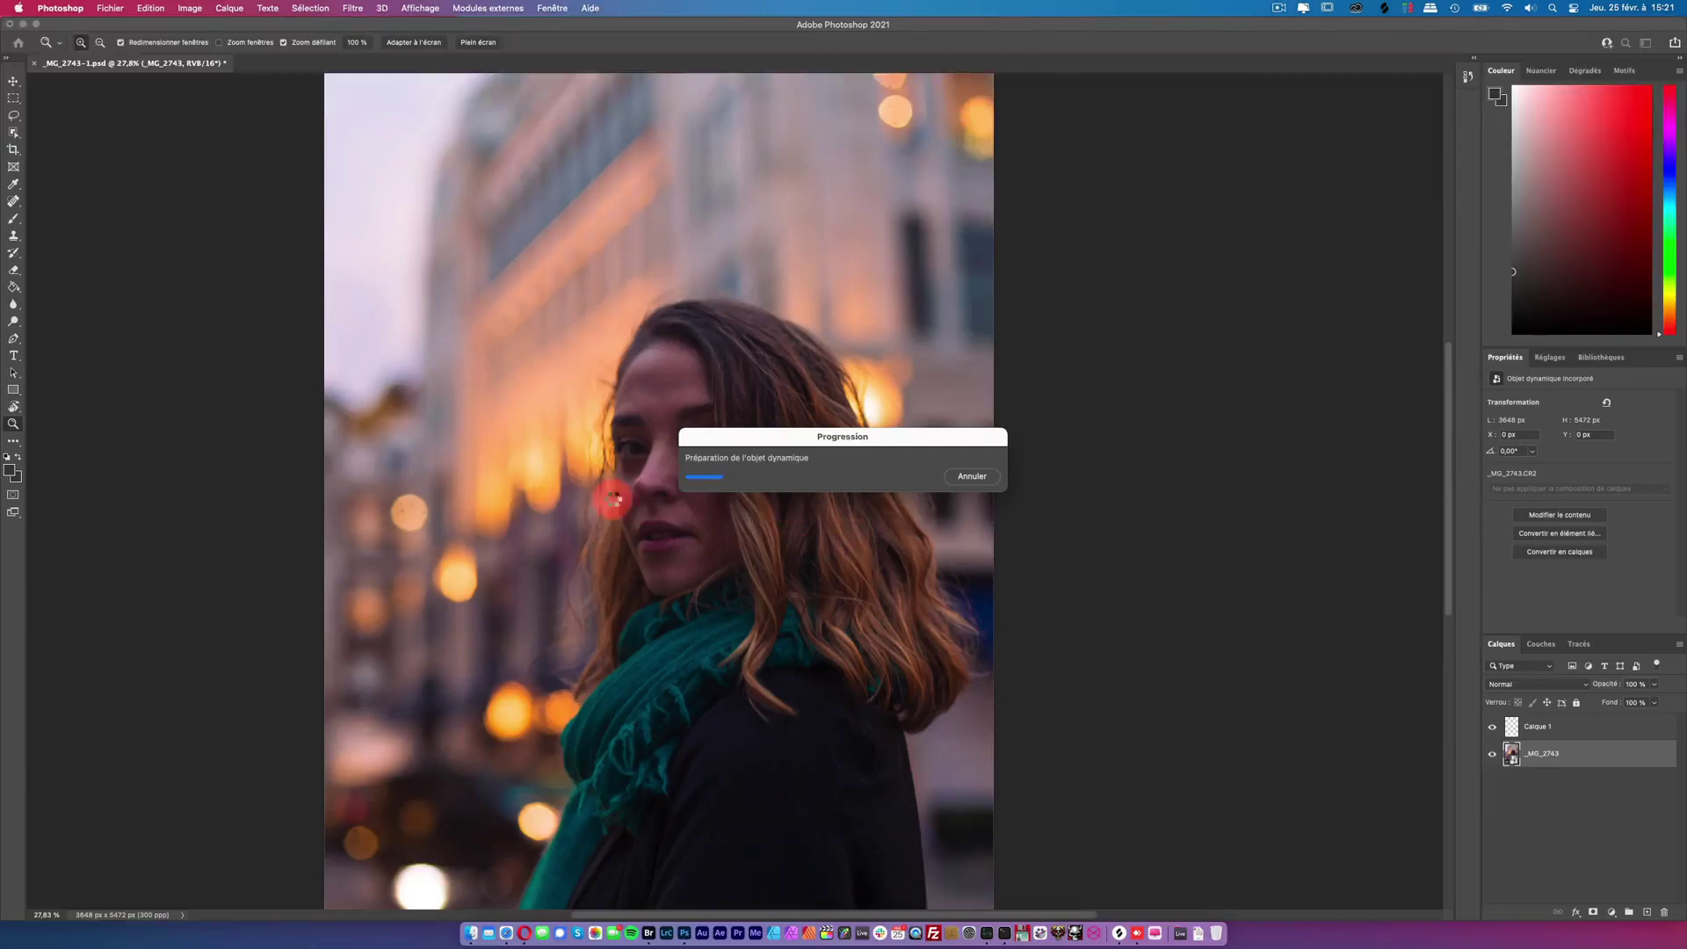
pyautogui.moveTo(783, 406); pyautogui.dragTo(1226, 710)
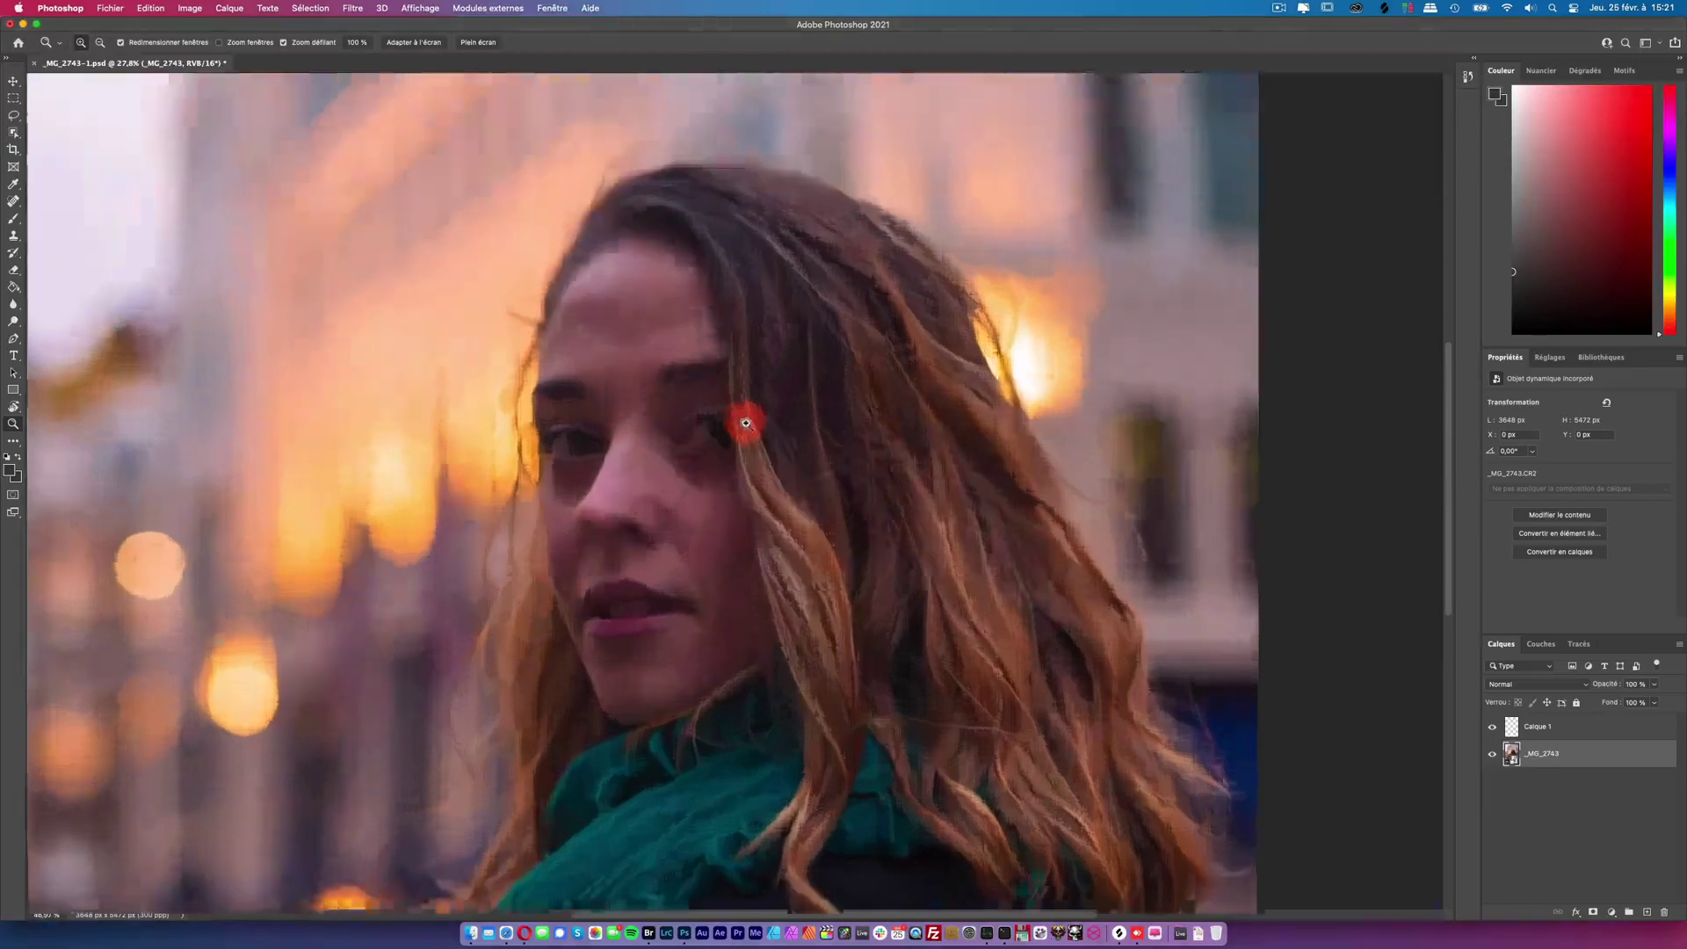
pyautogui.click(1491, 755)
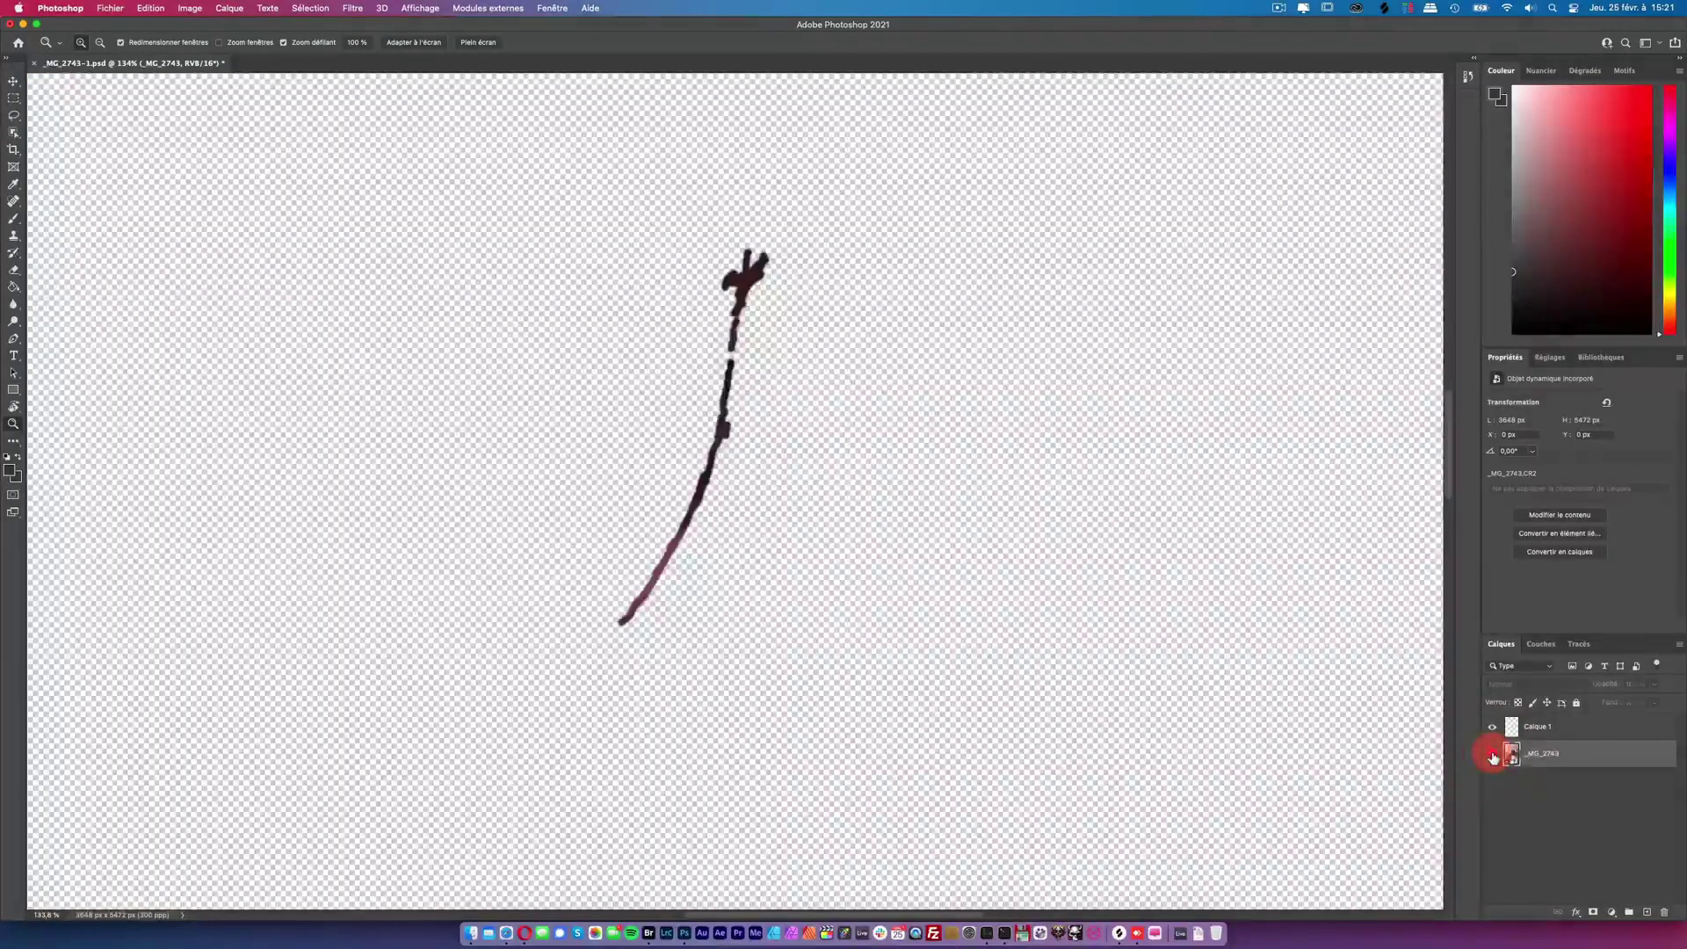
pyautogui.click(1492, 755)
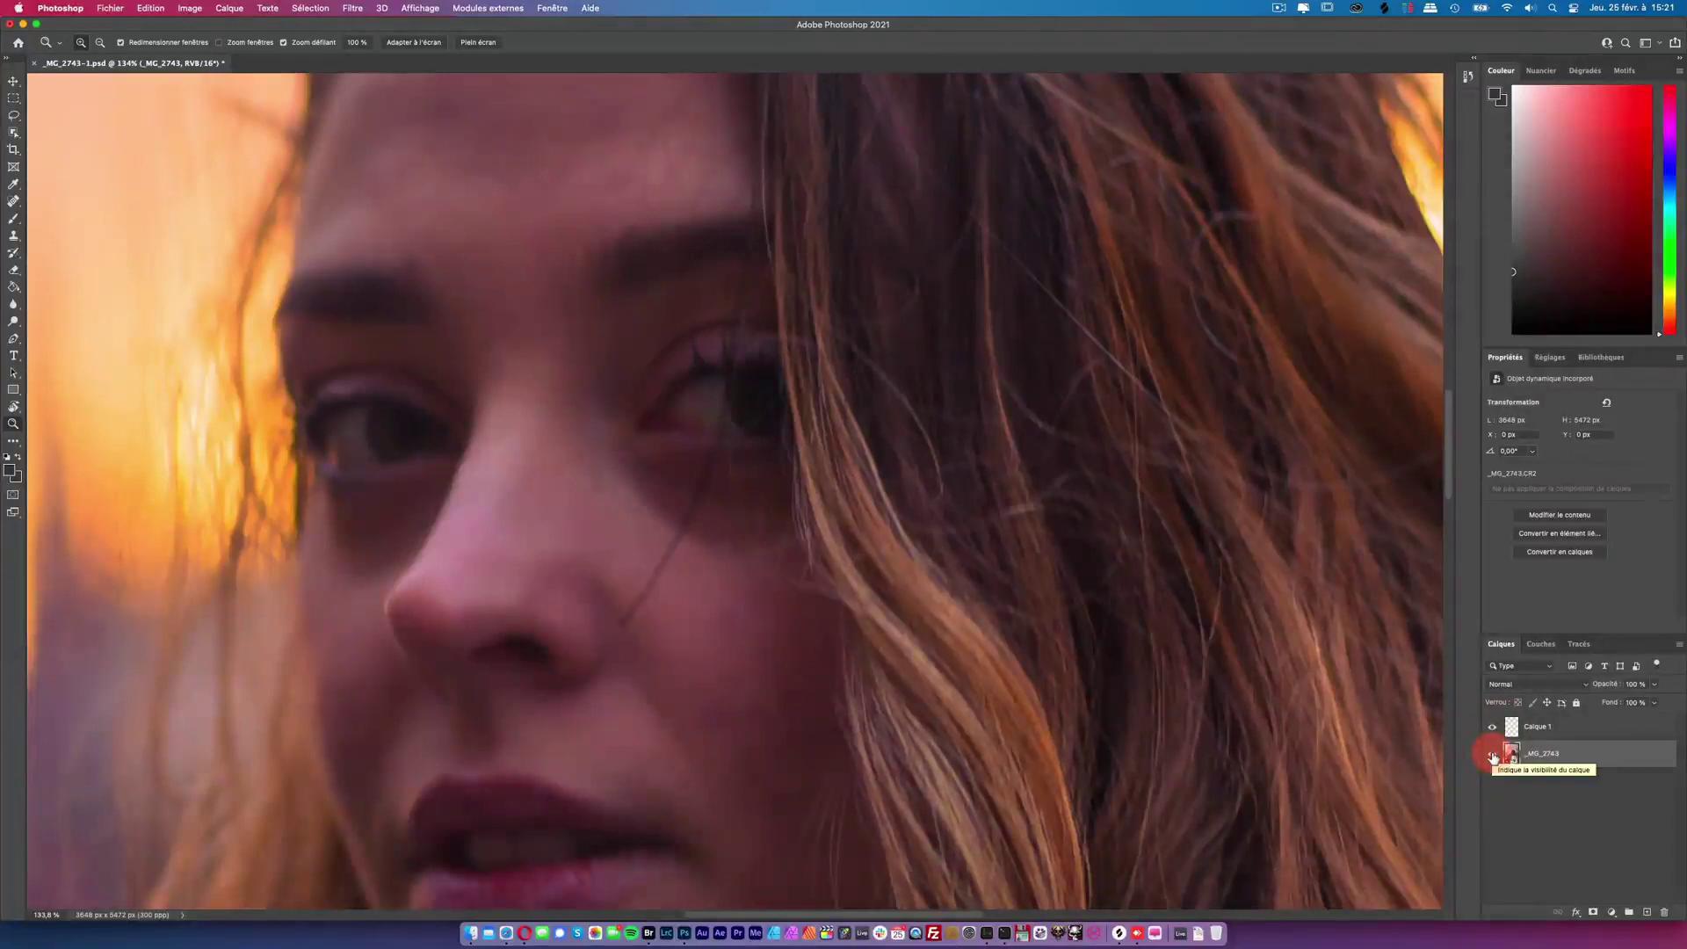
# Step: Compare with and without the photo, recentre the full portrait, and leave the photo hidden
pyautogui.press('super+comma')
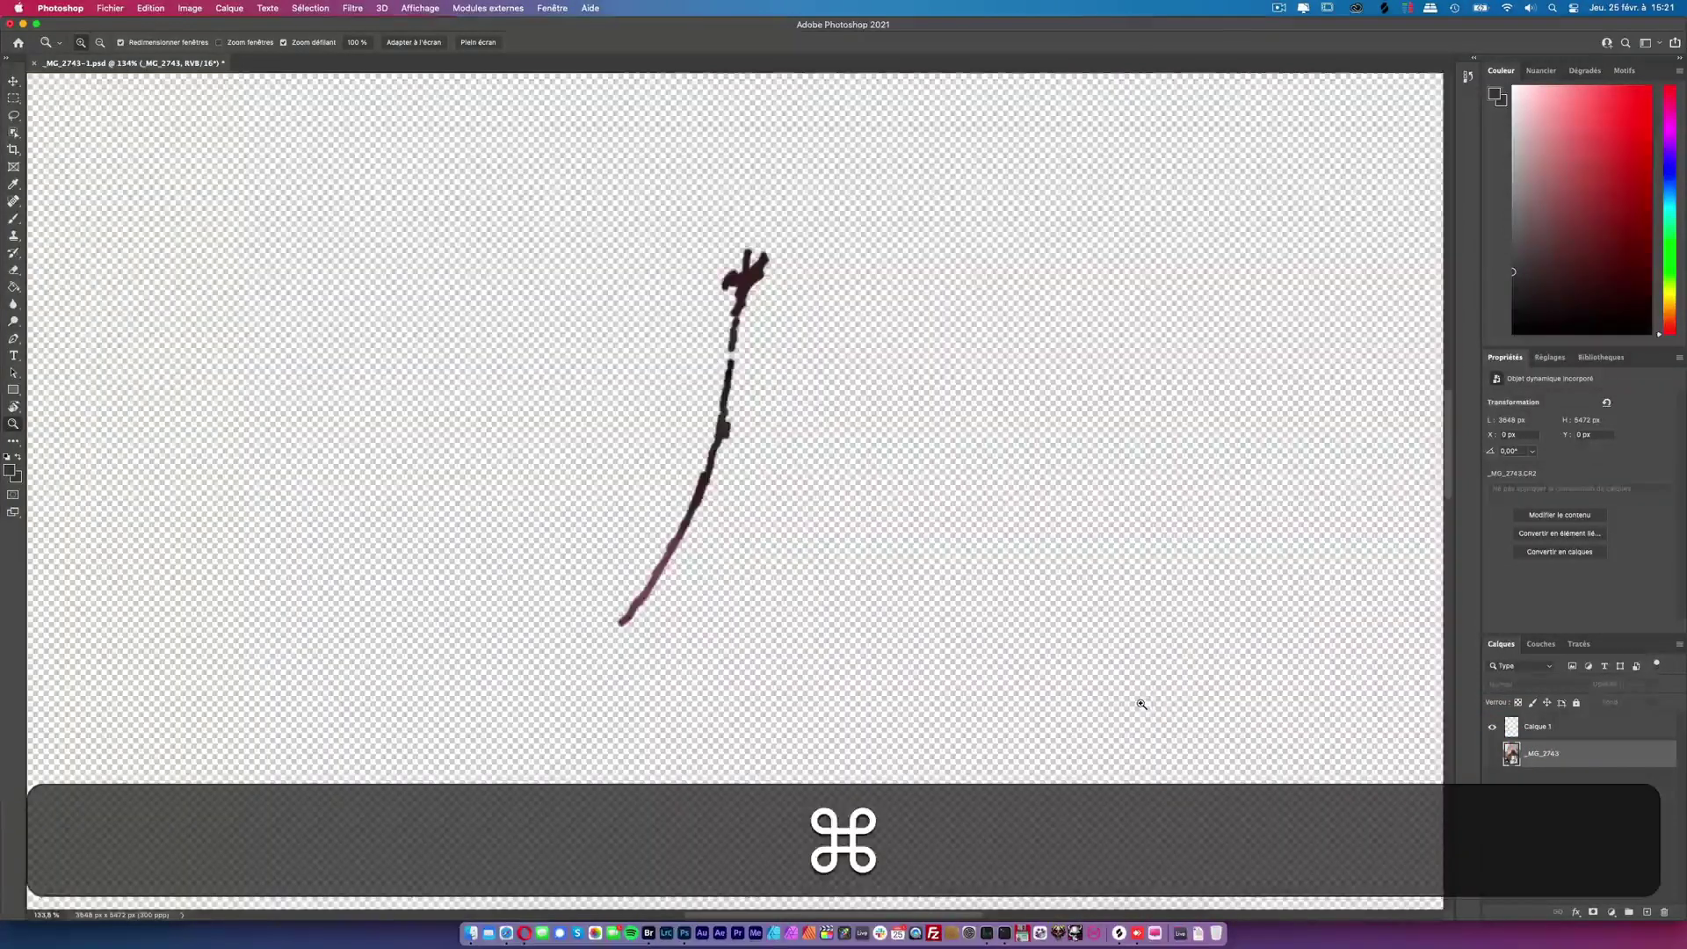
pyautogui.press('super+comma')
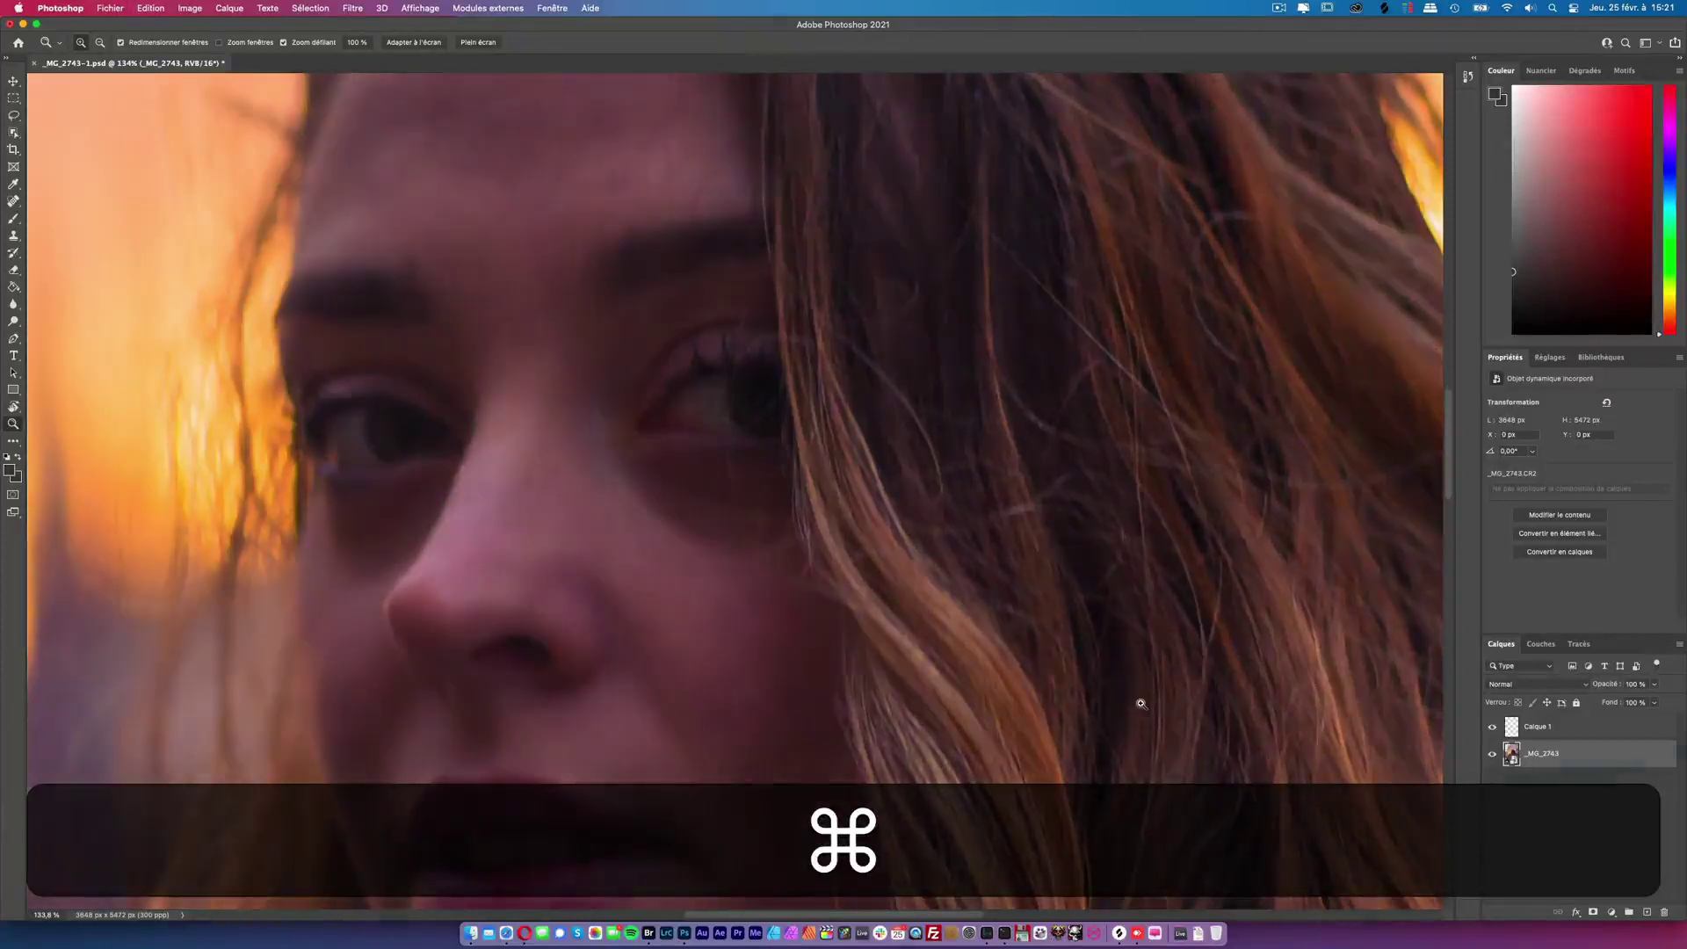
pyautogui.moveTo(1142, 708); pyautogui.dragTo(1081, 707)
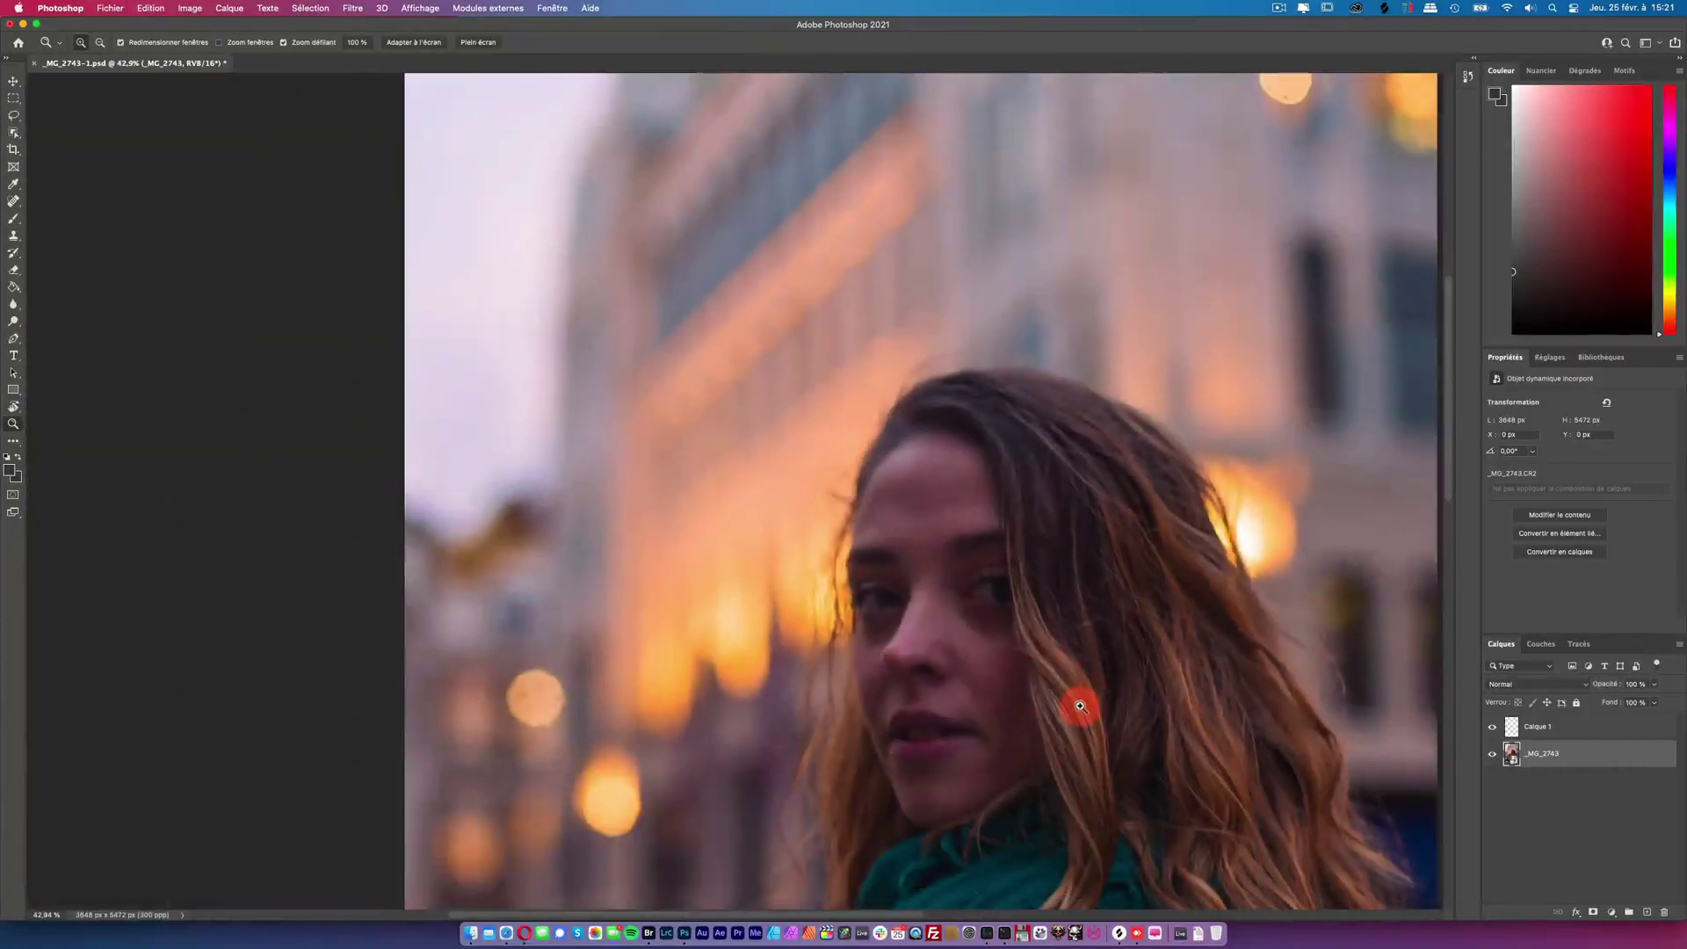
pyautogui.moveTo(1081, 707); pyautogui.dragTo(695, 384)
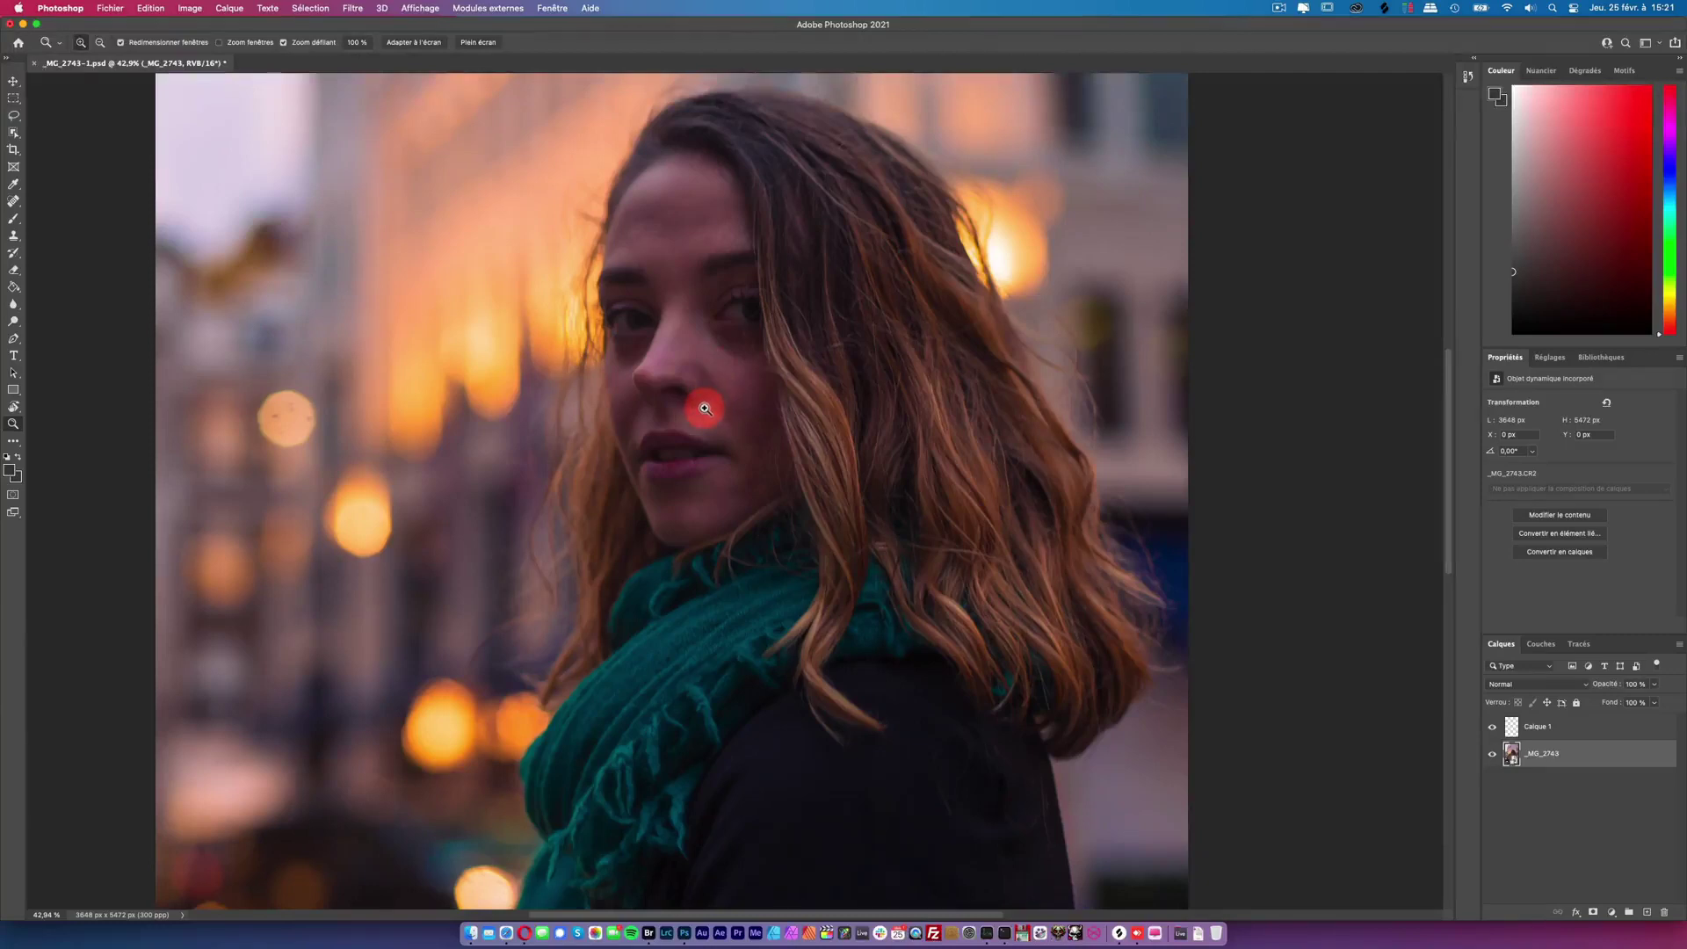
pyautogui.click(1491, 754)
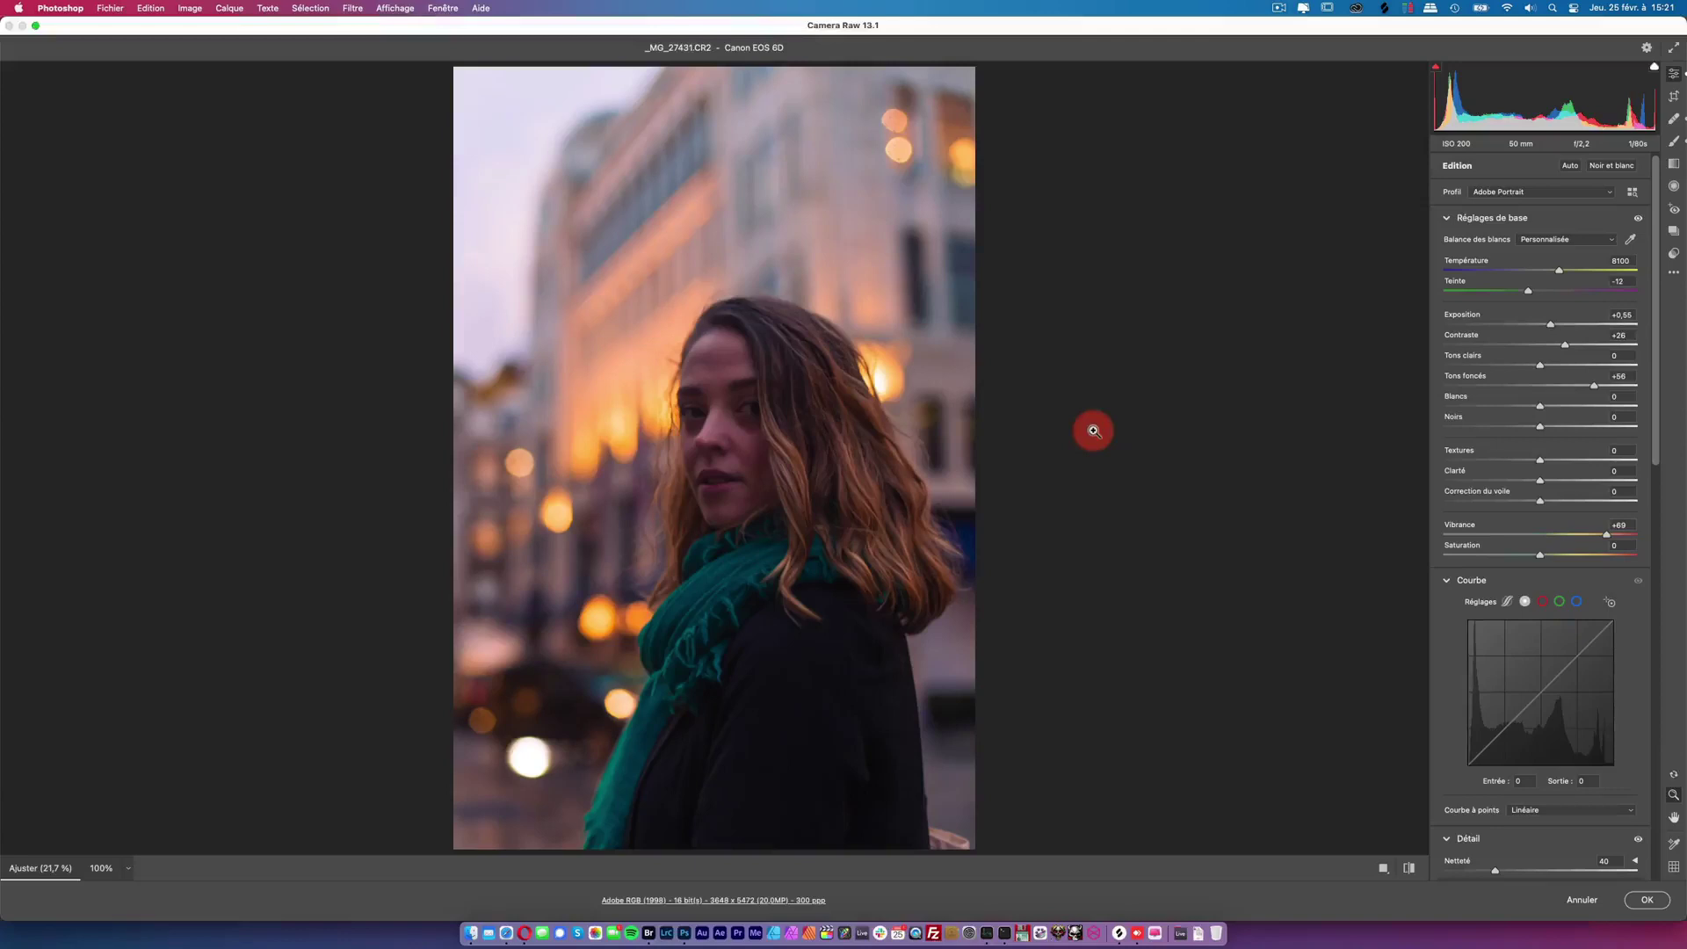
# Step: Raise Camera Raw Exposure from +0,55 to +0,65, compare via undo/redo, and apply it
pyautogui.click(1613, 334)
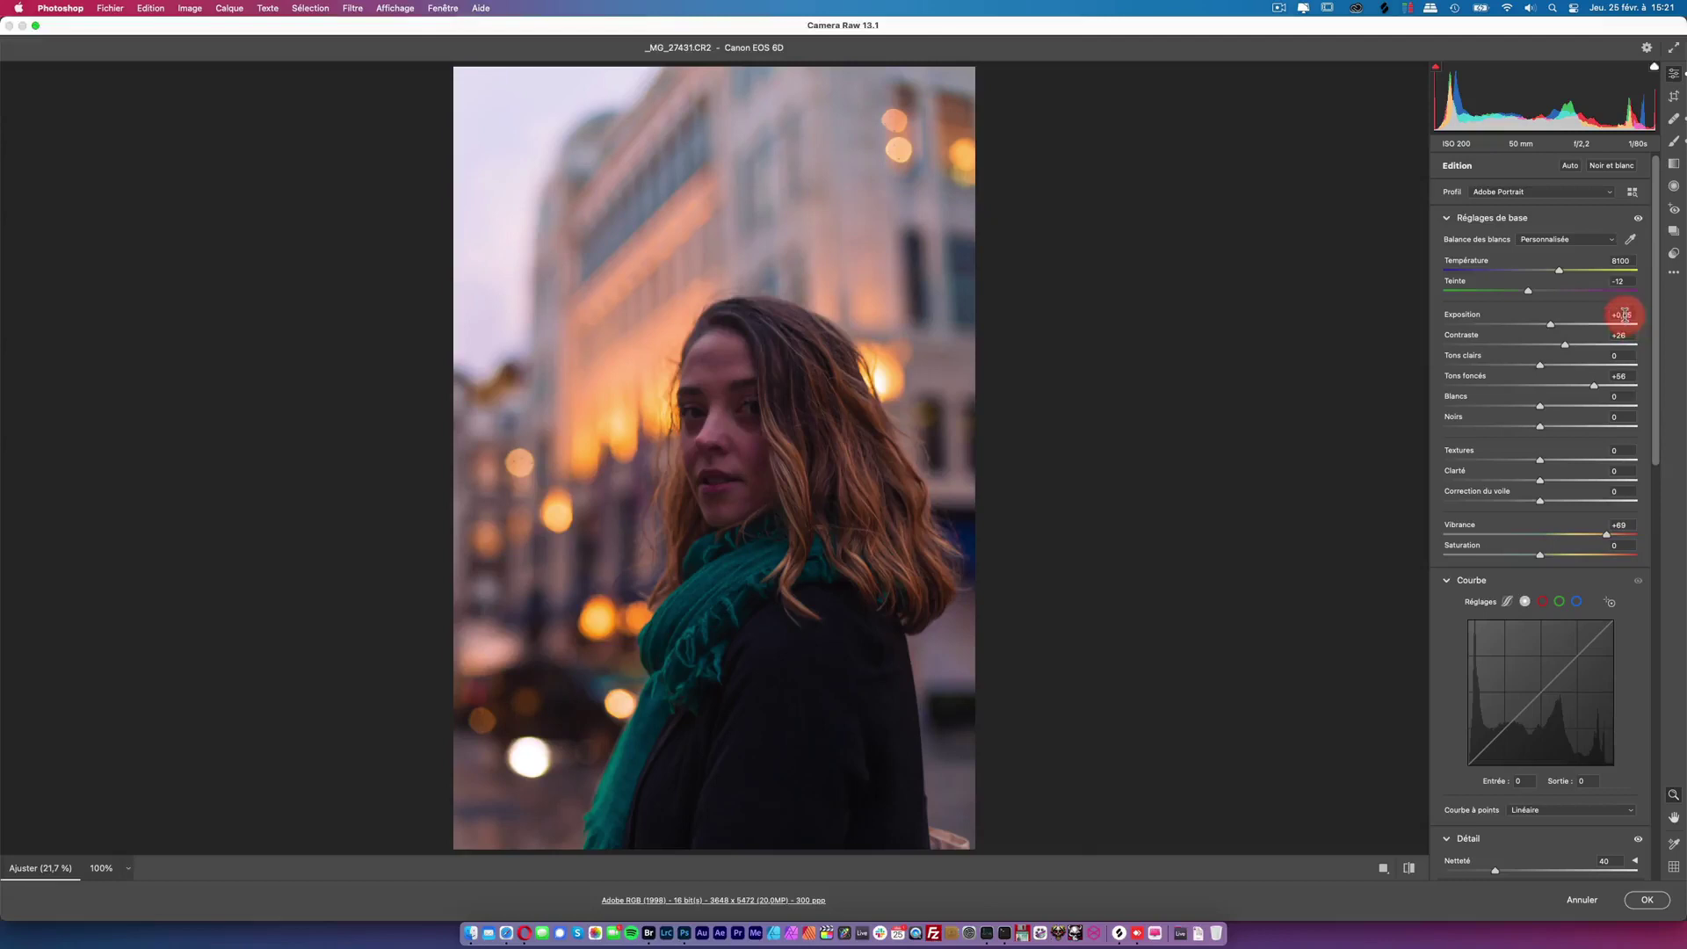
pyautogui.click(1627, 314)
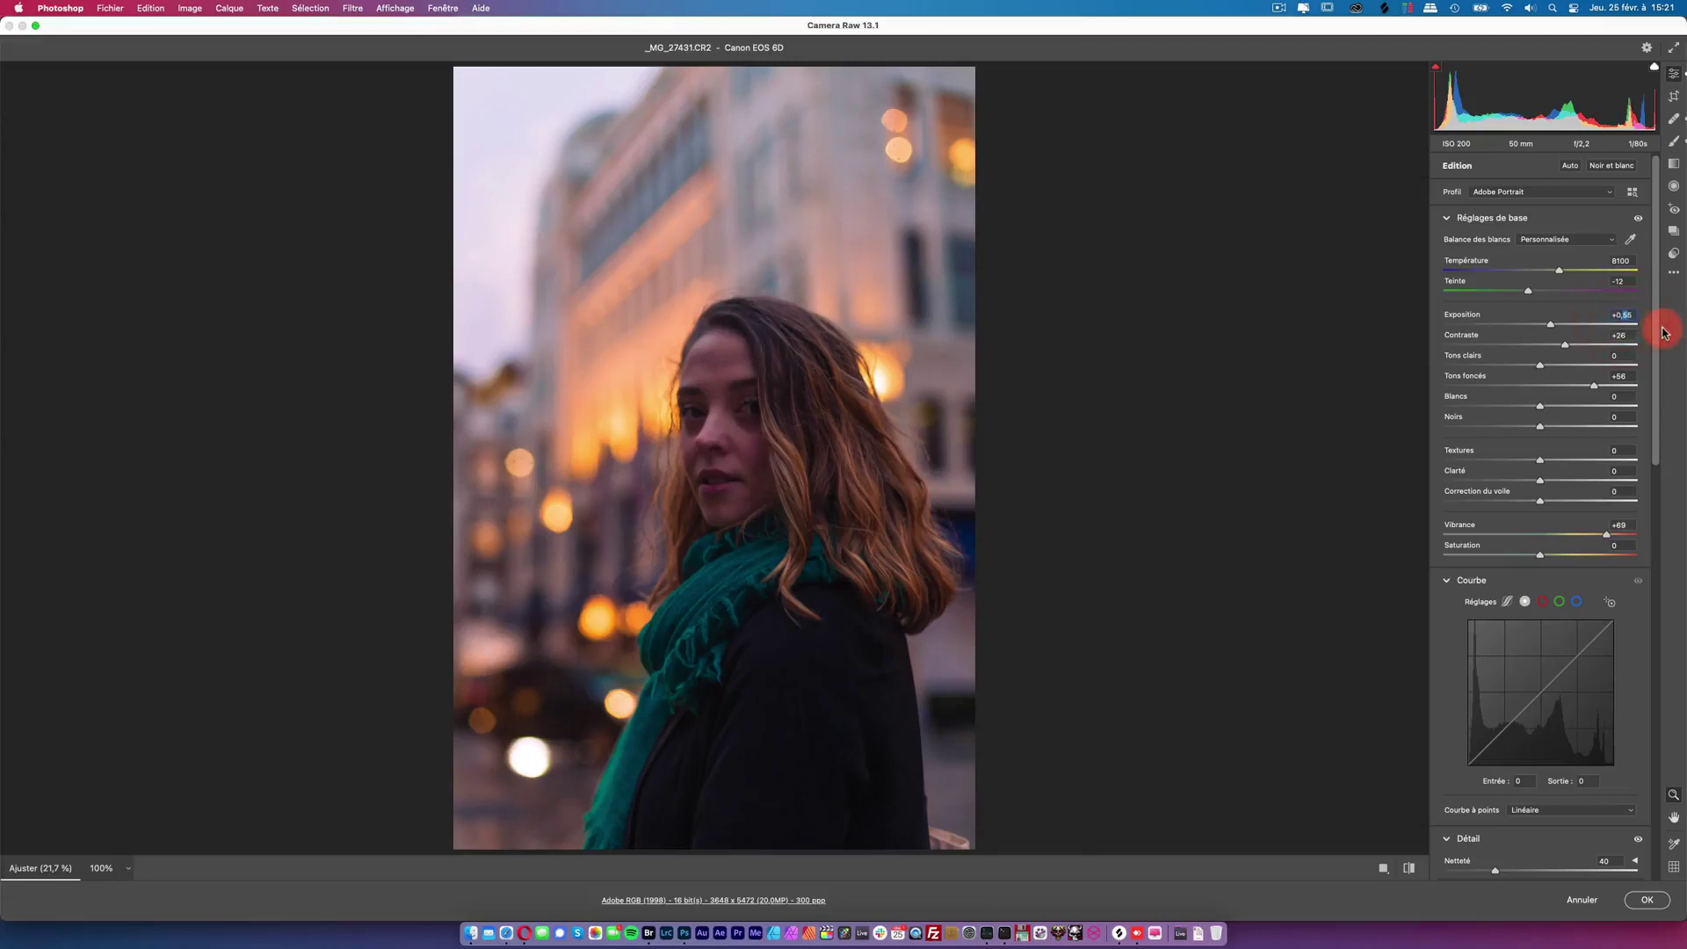
pyautogui.press('Up')
pyautogui.press('Up')
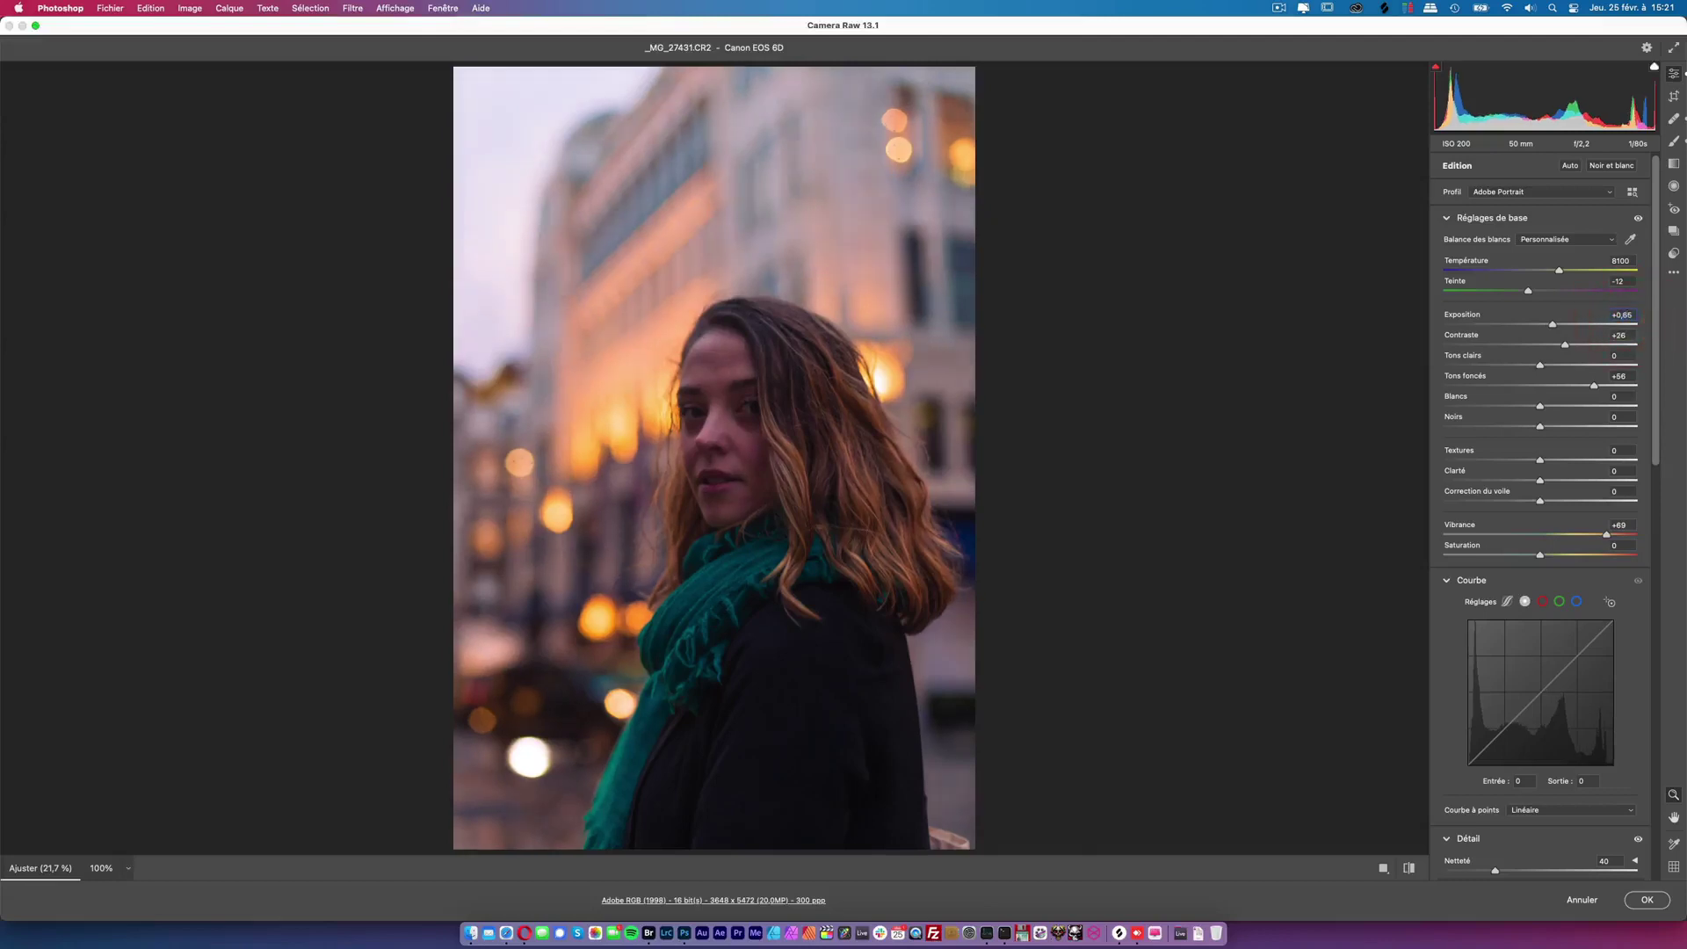
pyautogui.click(1551, 523)
pyautogui.press('super+z')
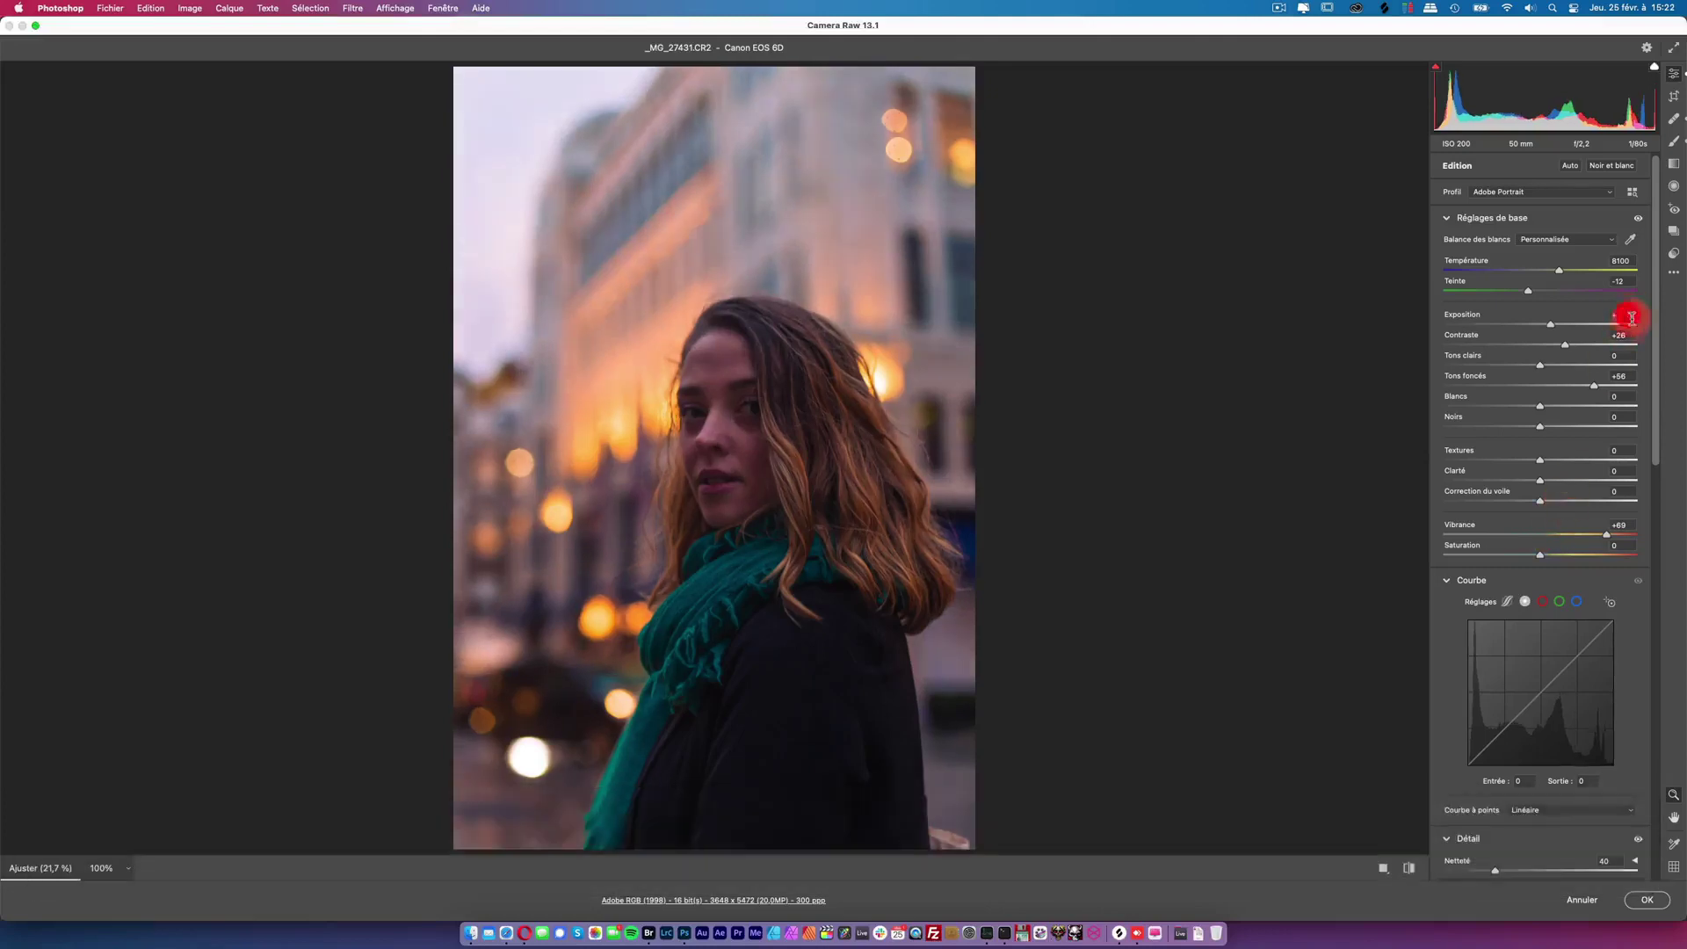
pyautogui.press('super+shift+z')
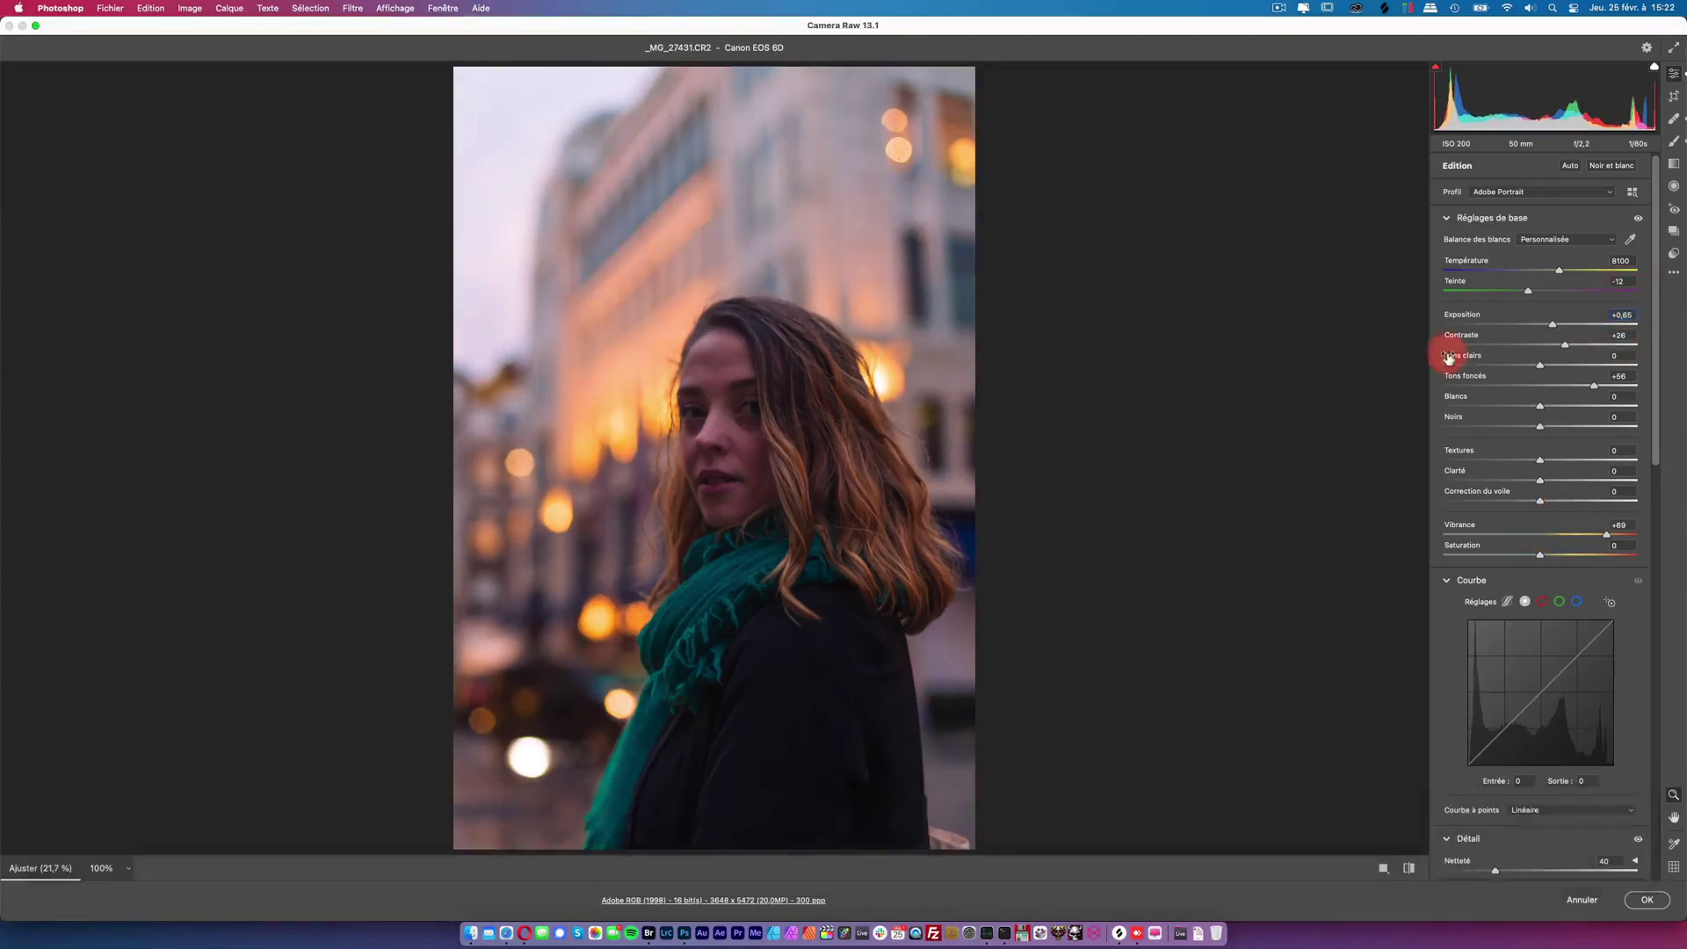
pyautogui.click(1646, 900)
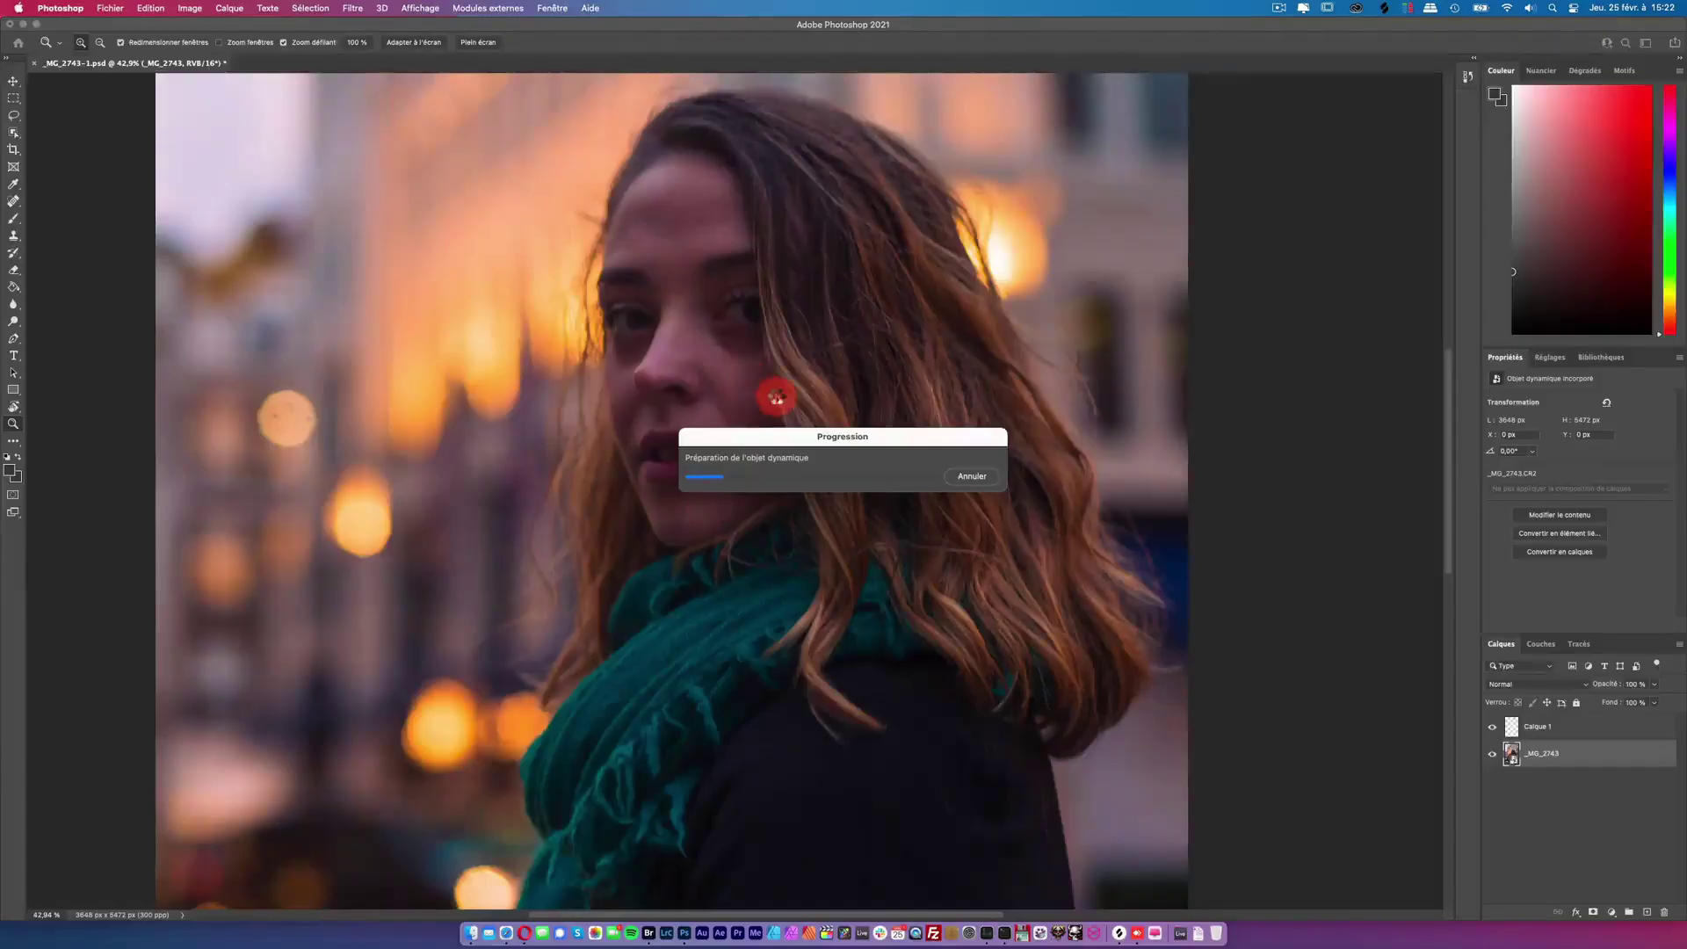
pyautogui.click(782, 313)
pyautogui.click(1492, 728)
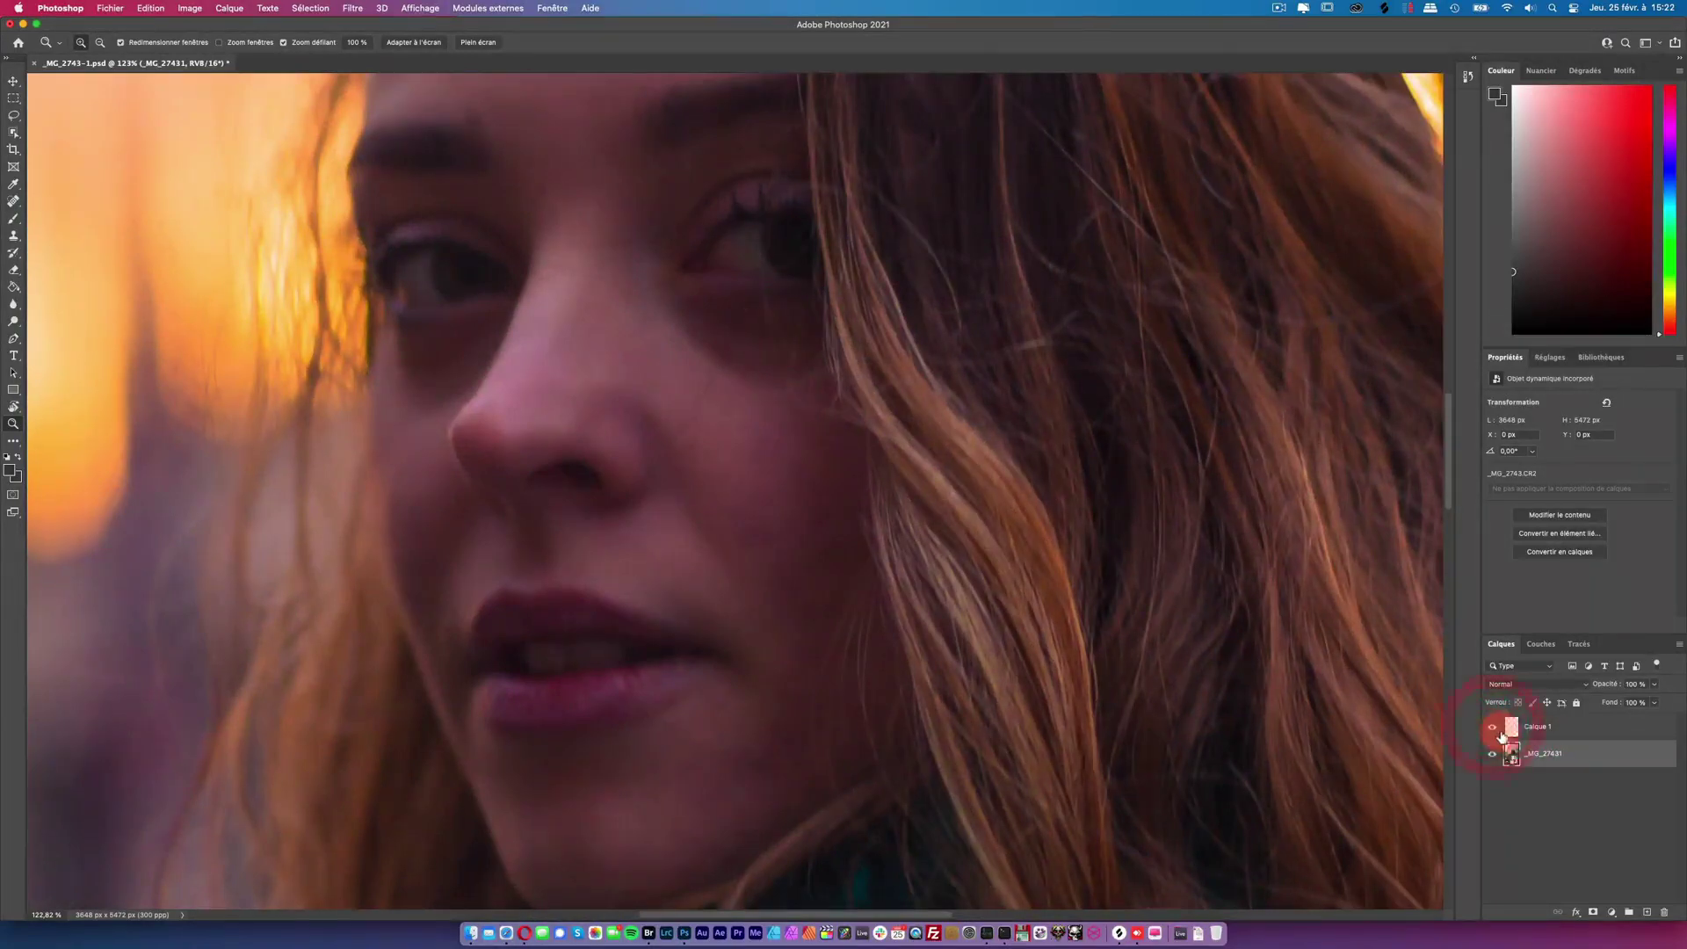
pyautogui.click(1510, 726)
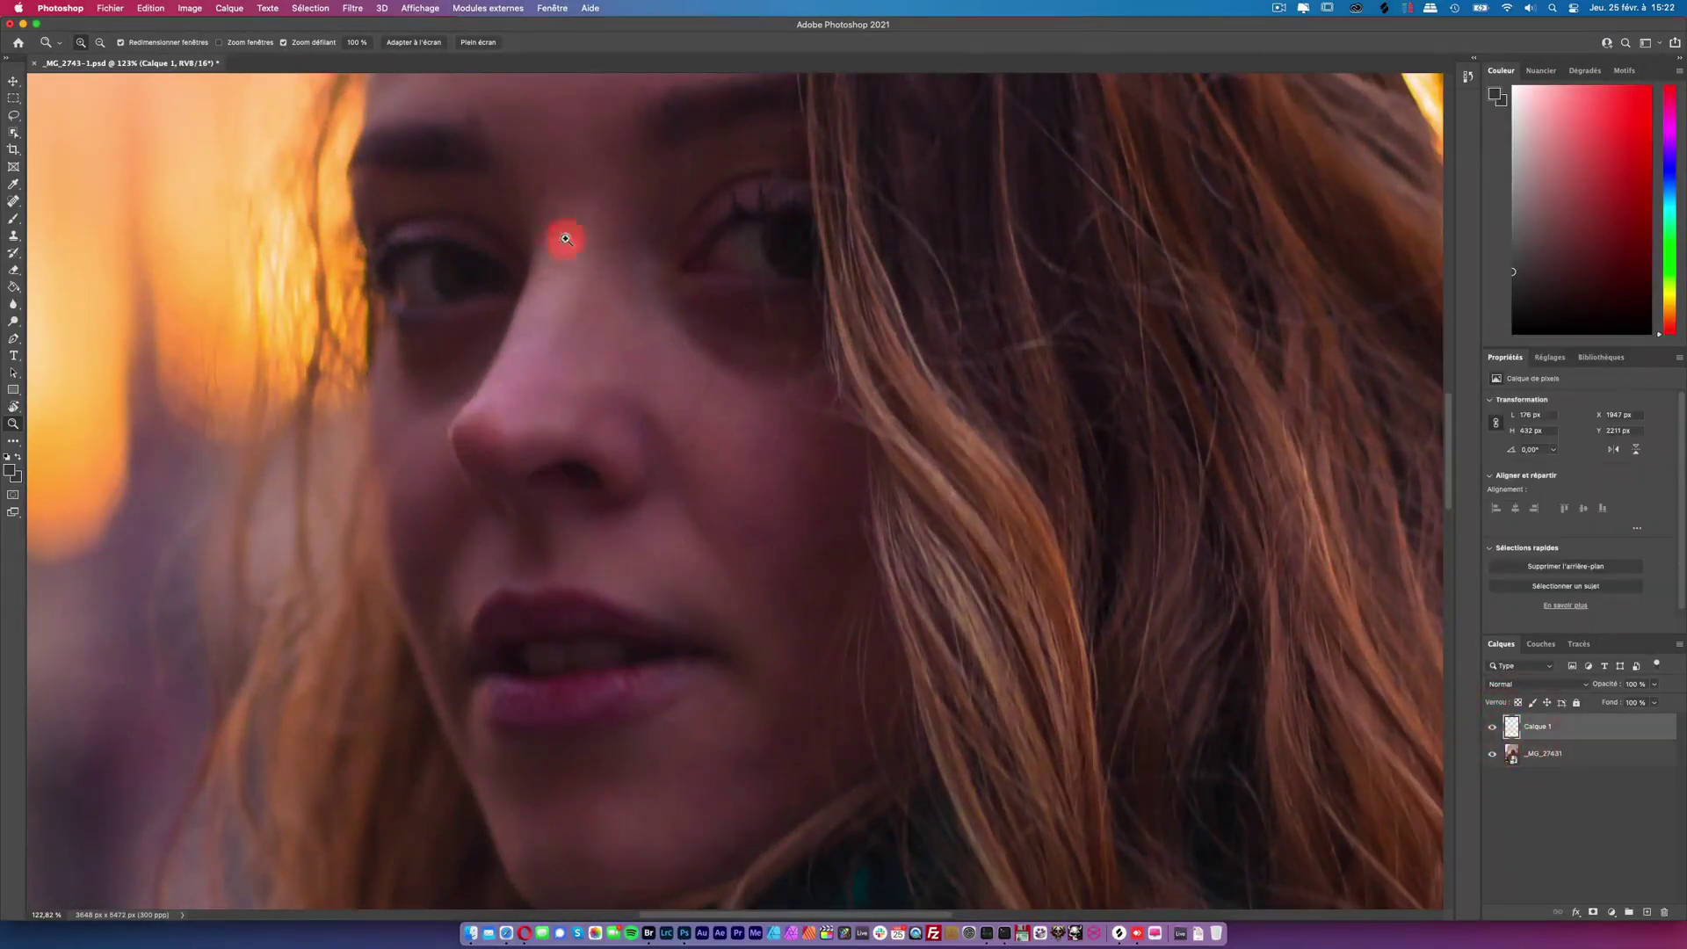
pyautogui.click(351, 8)
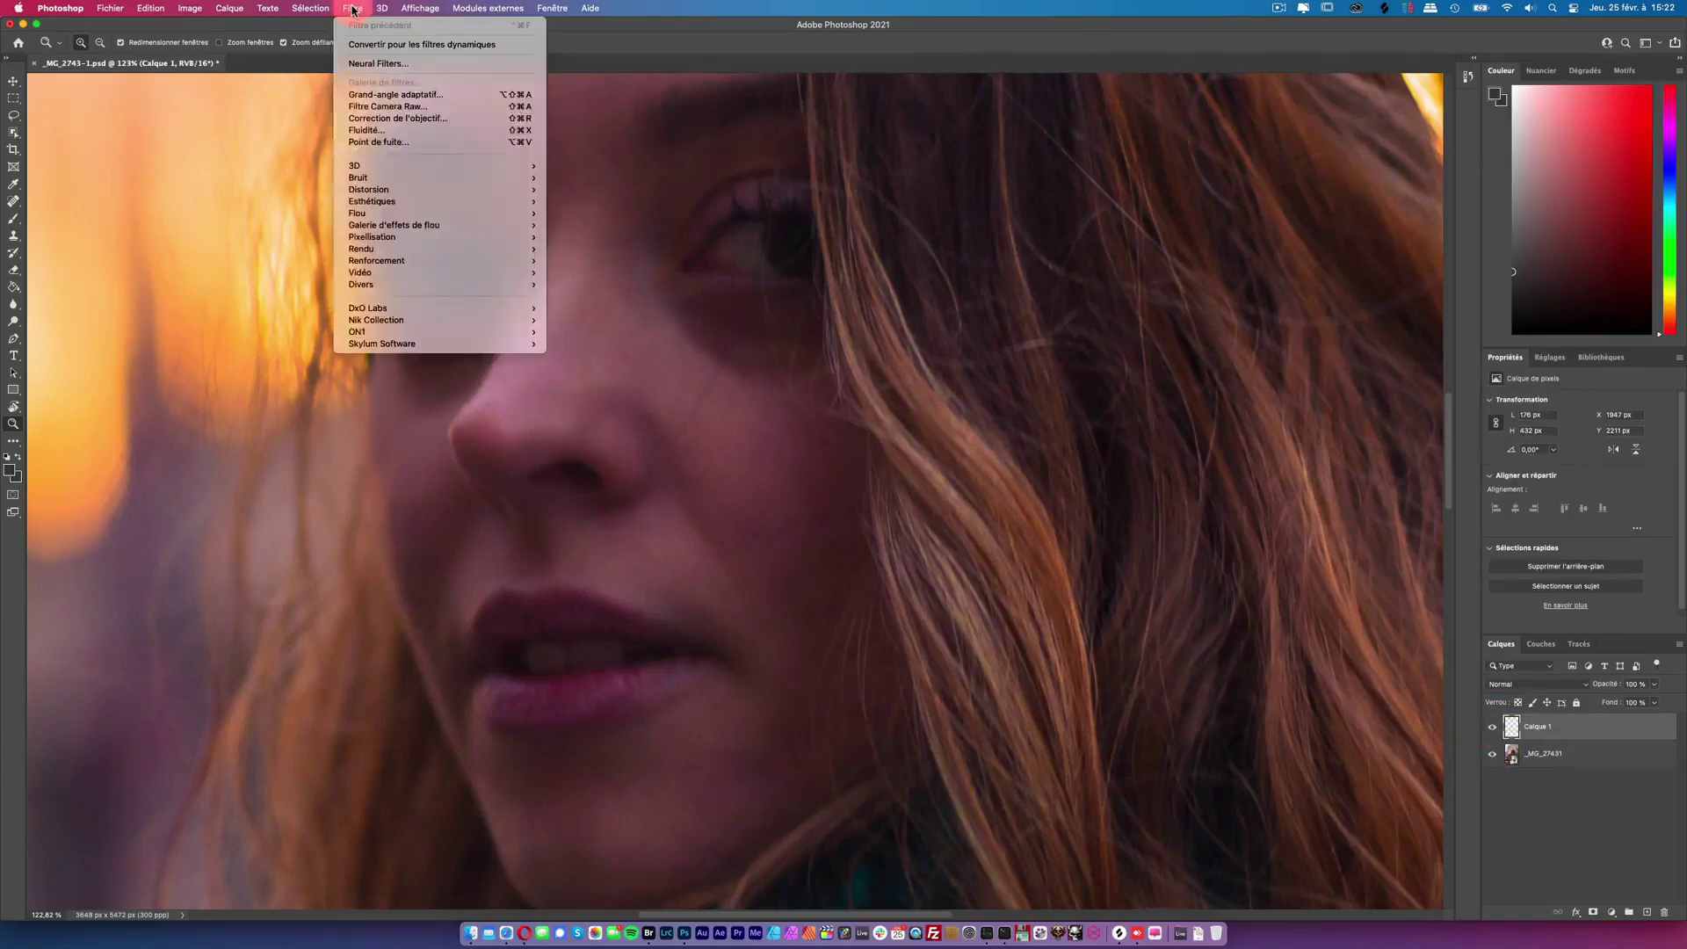
pyautogui.click(376, 106)
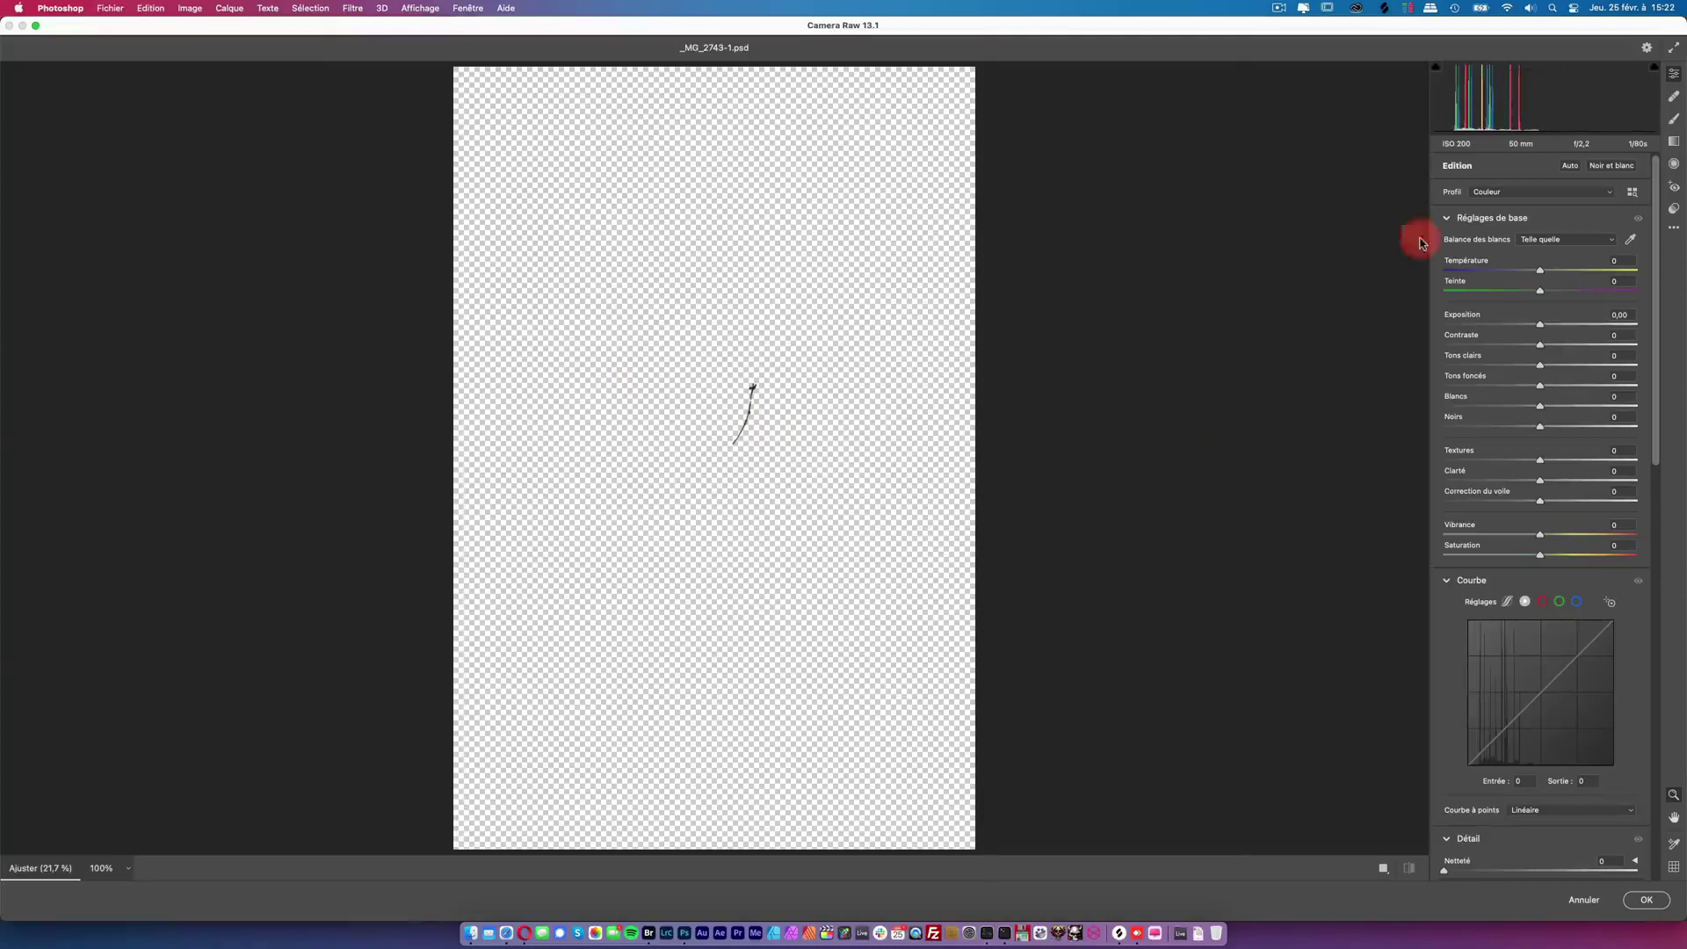
pyautogui.click(799, 358)
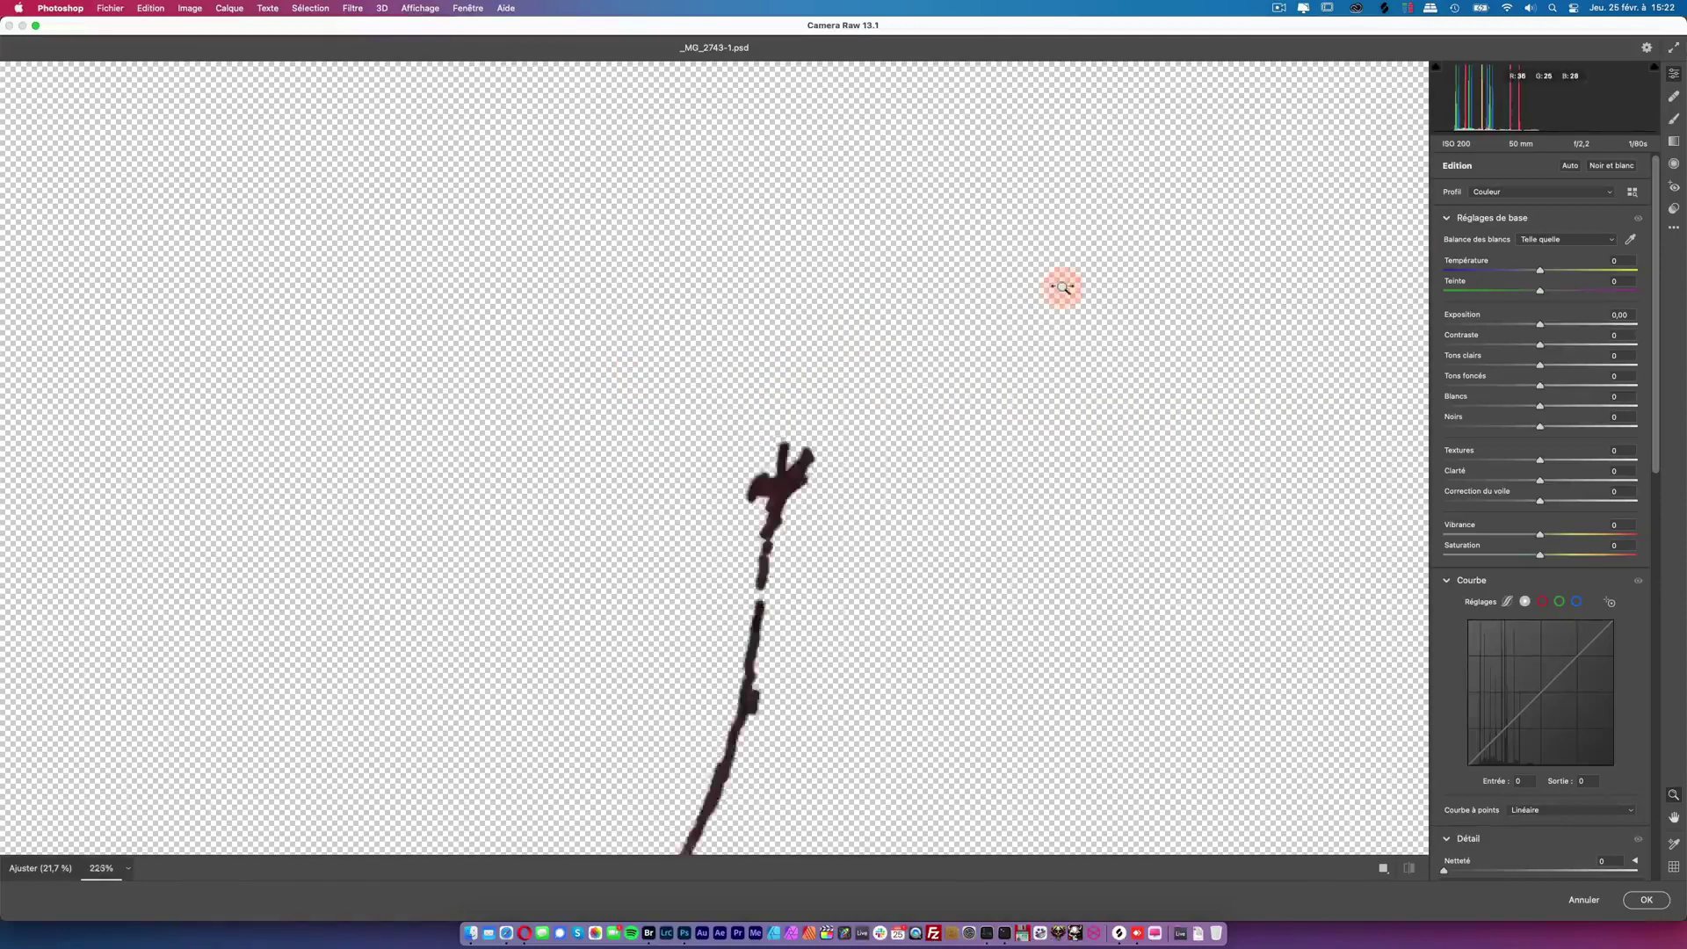
pyautogui.moveTo(894, 490); pyautogui.dragTo(918, 195)
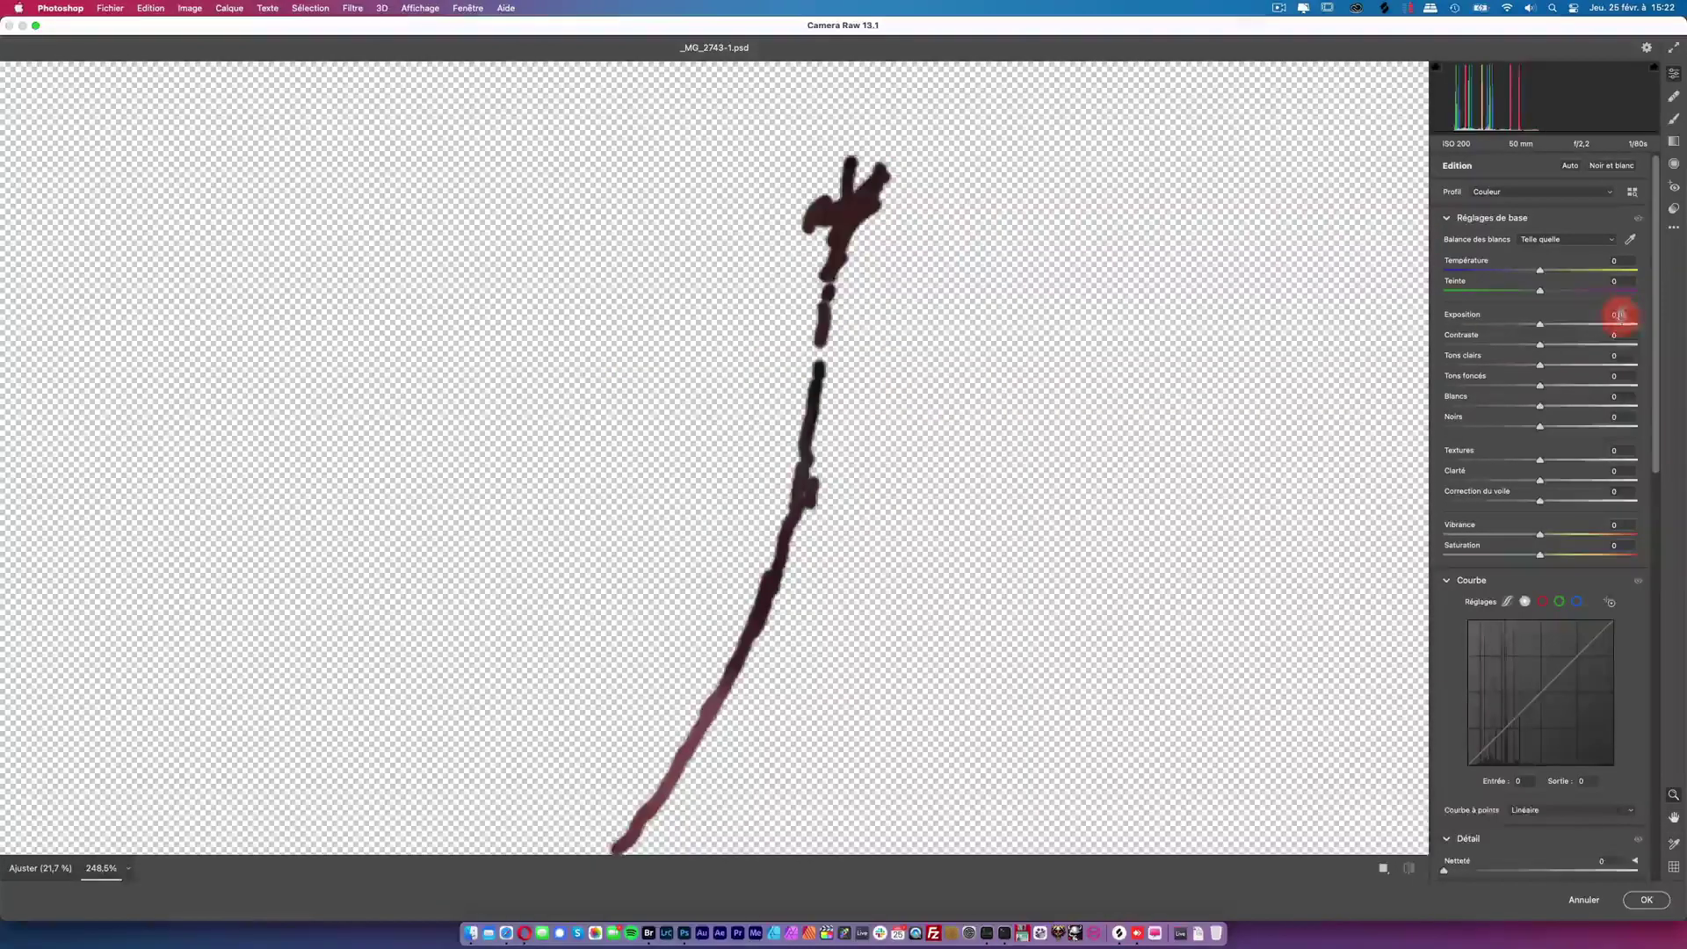
pyautogui.press('Up')
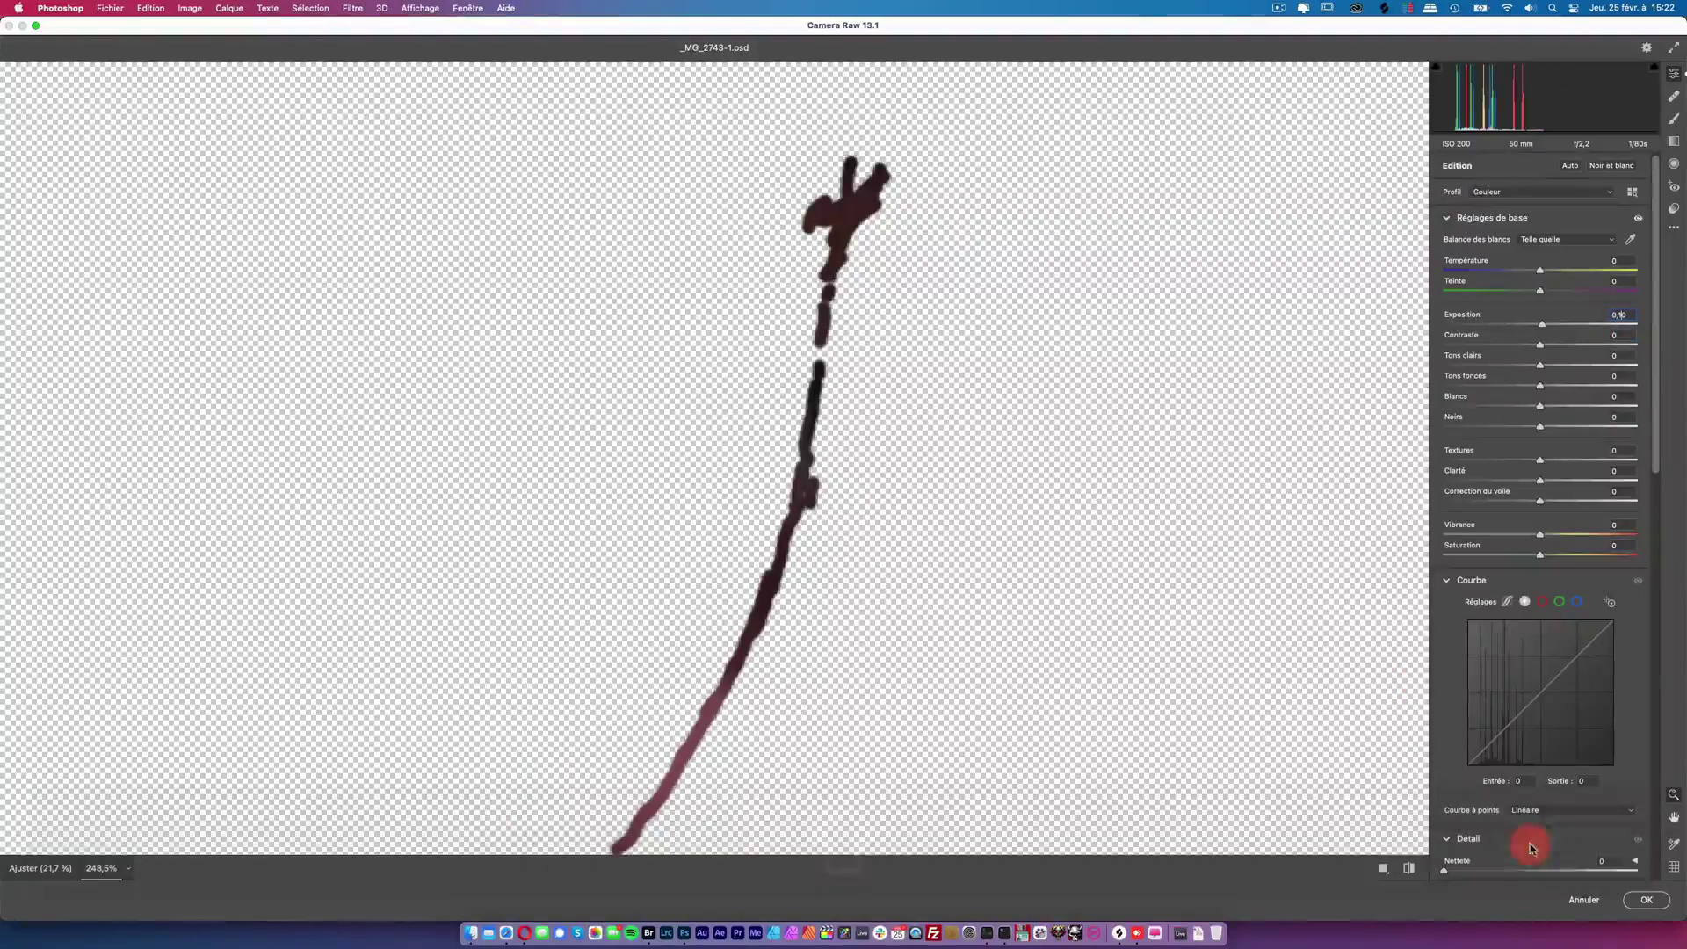
pyautogui.click(1645, 902)
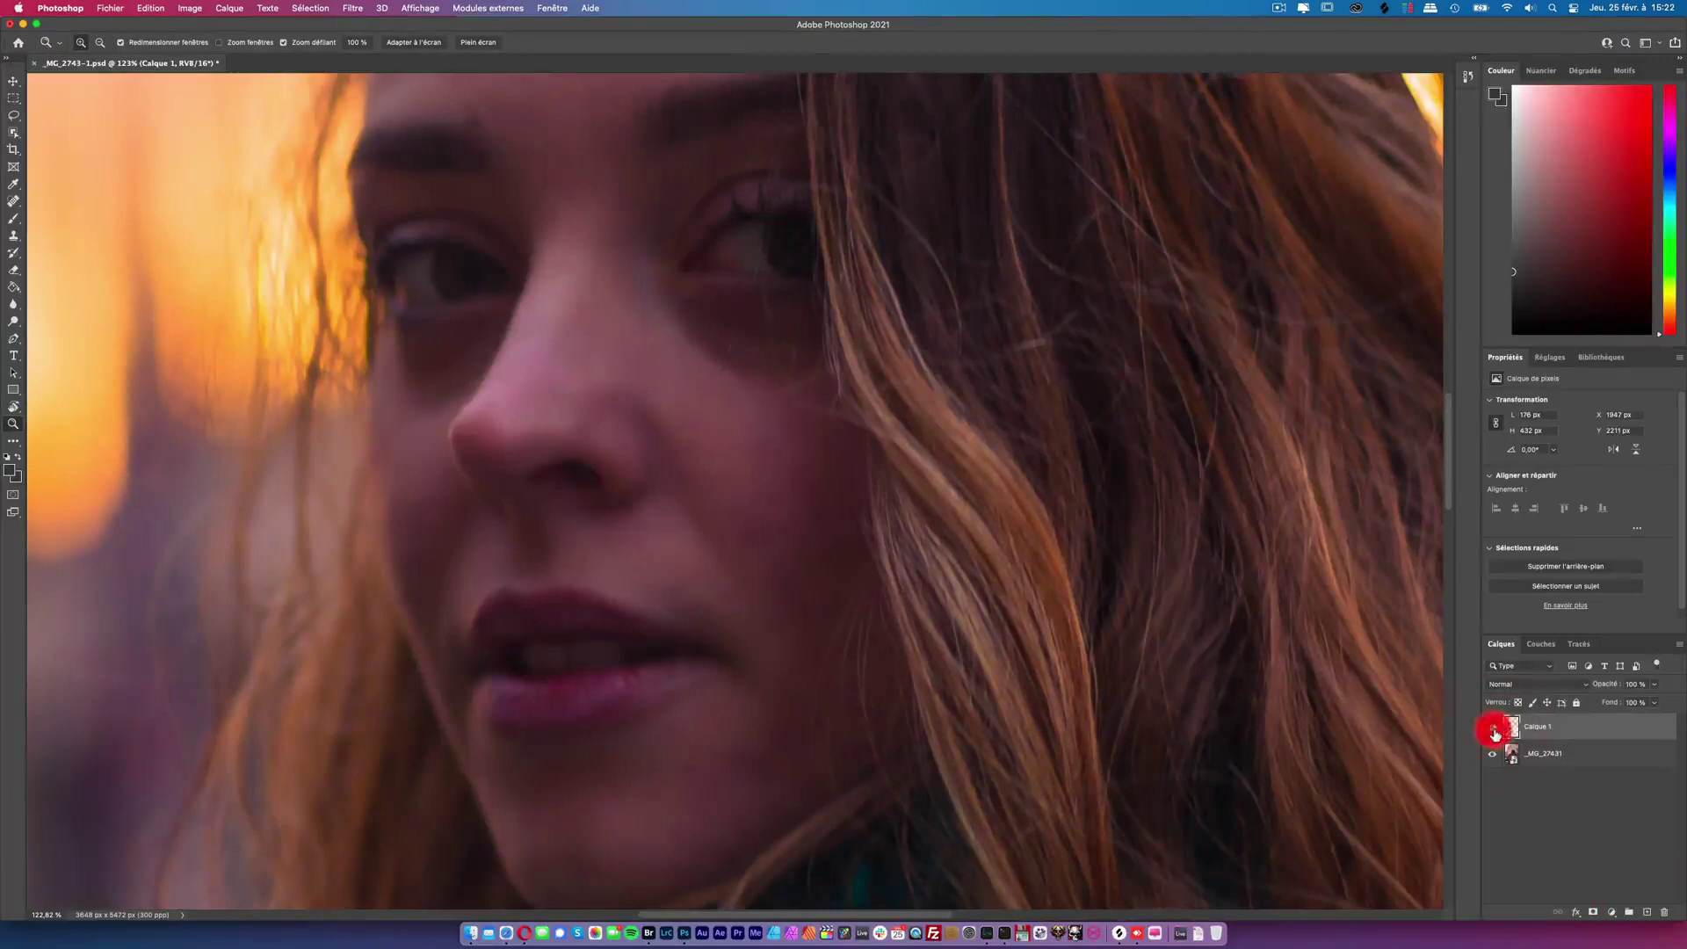
pyautogui.moveTo(888, 414); pyautogui.dragTo(791, 486)
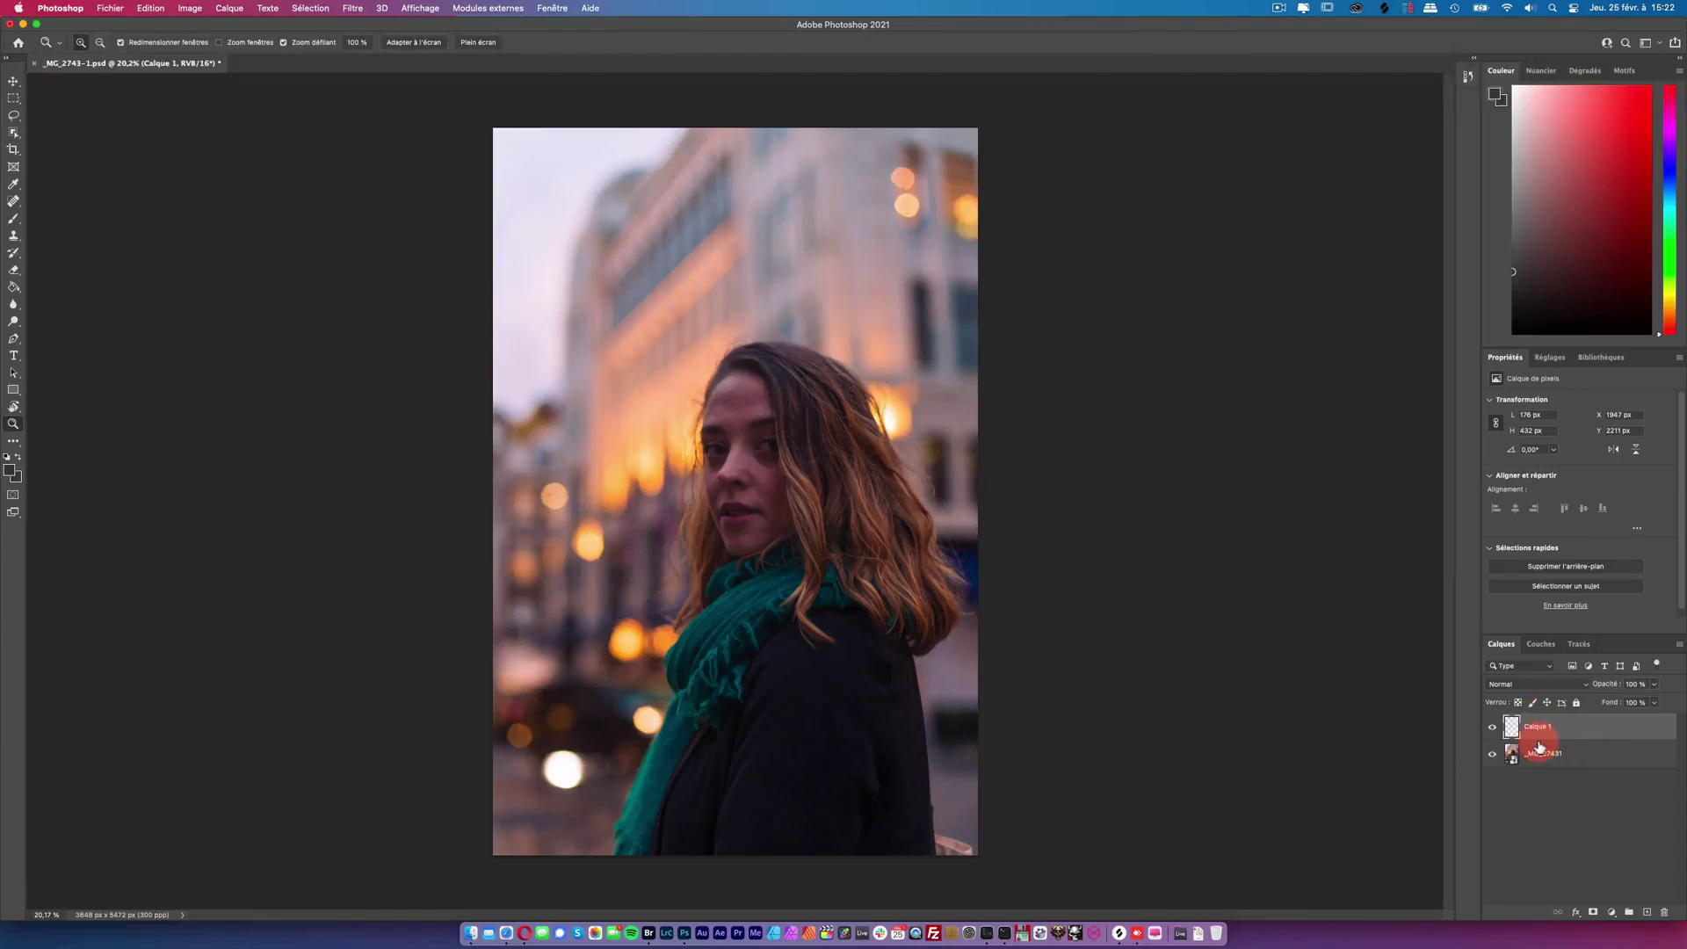
pyautogui.press('super')
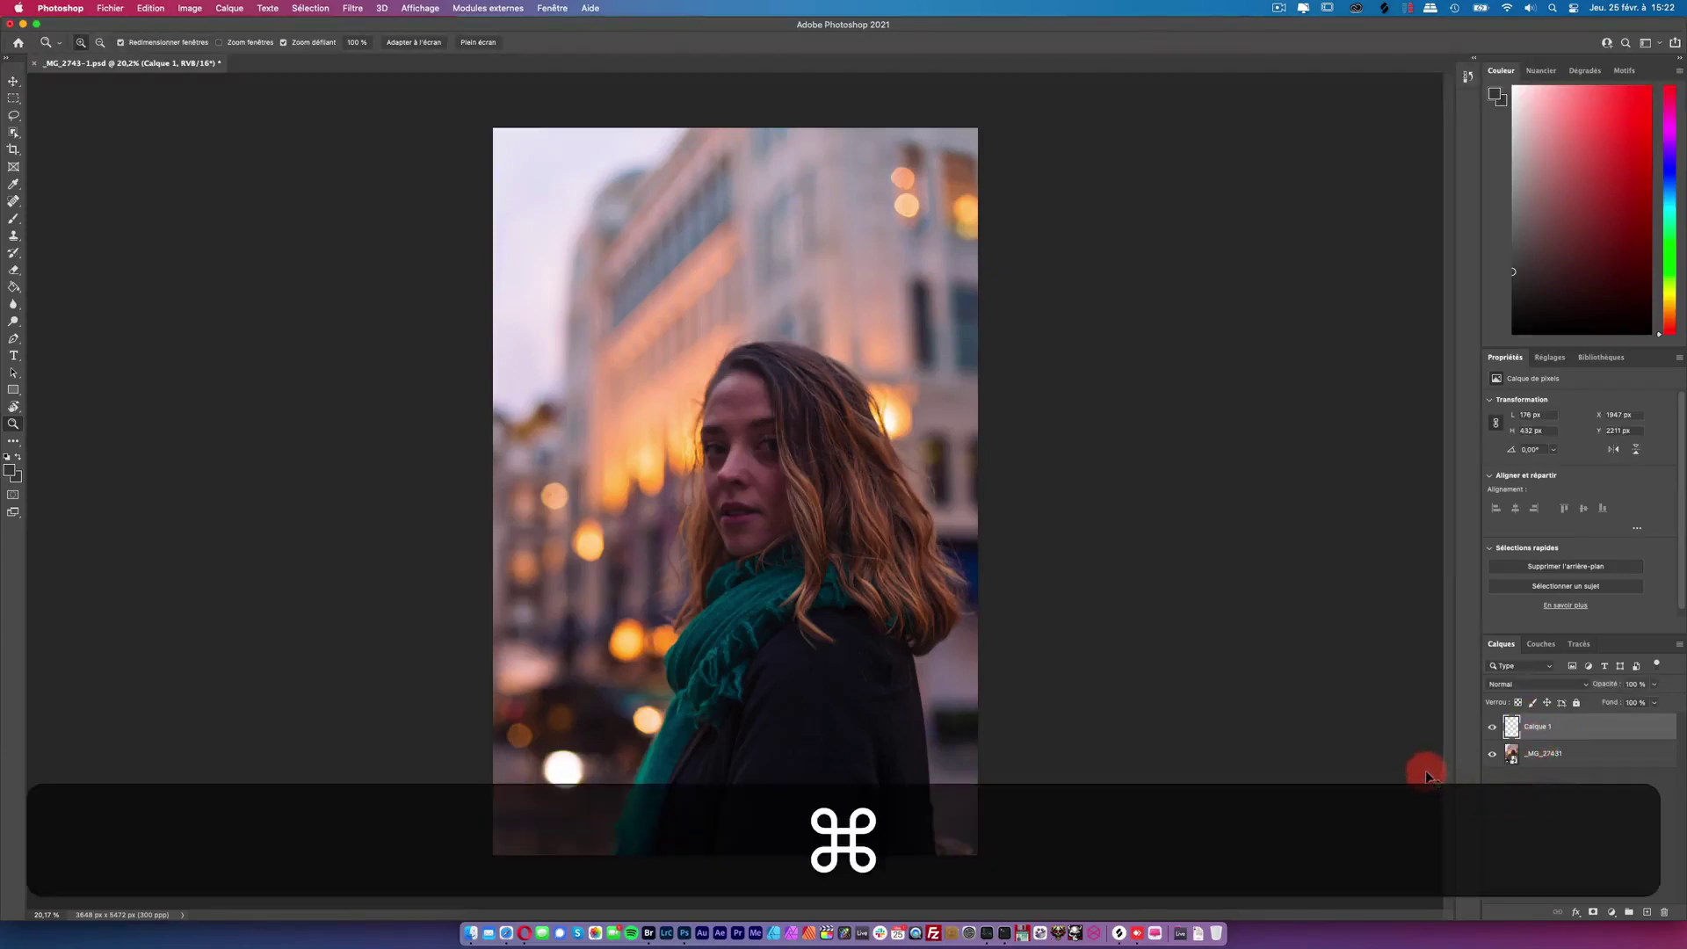
pyautogui.moveTo(764, 433); pyautogui.dragTo(817, 425)
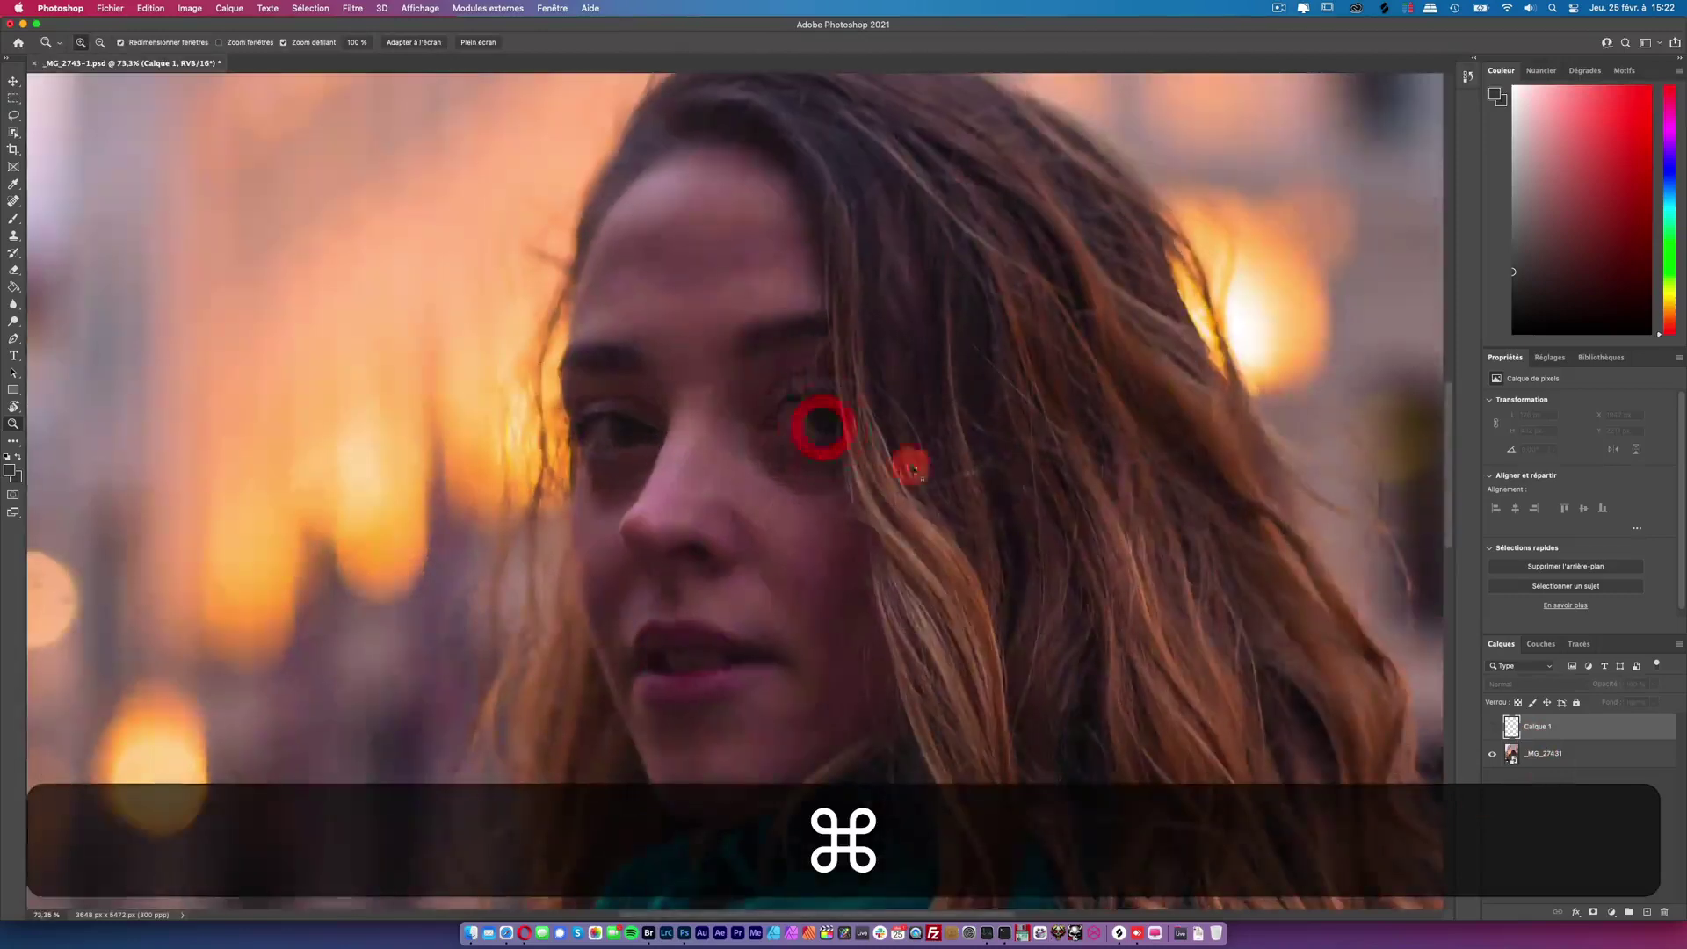
pyautogui.press('super+z')
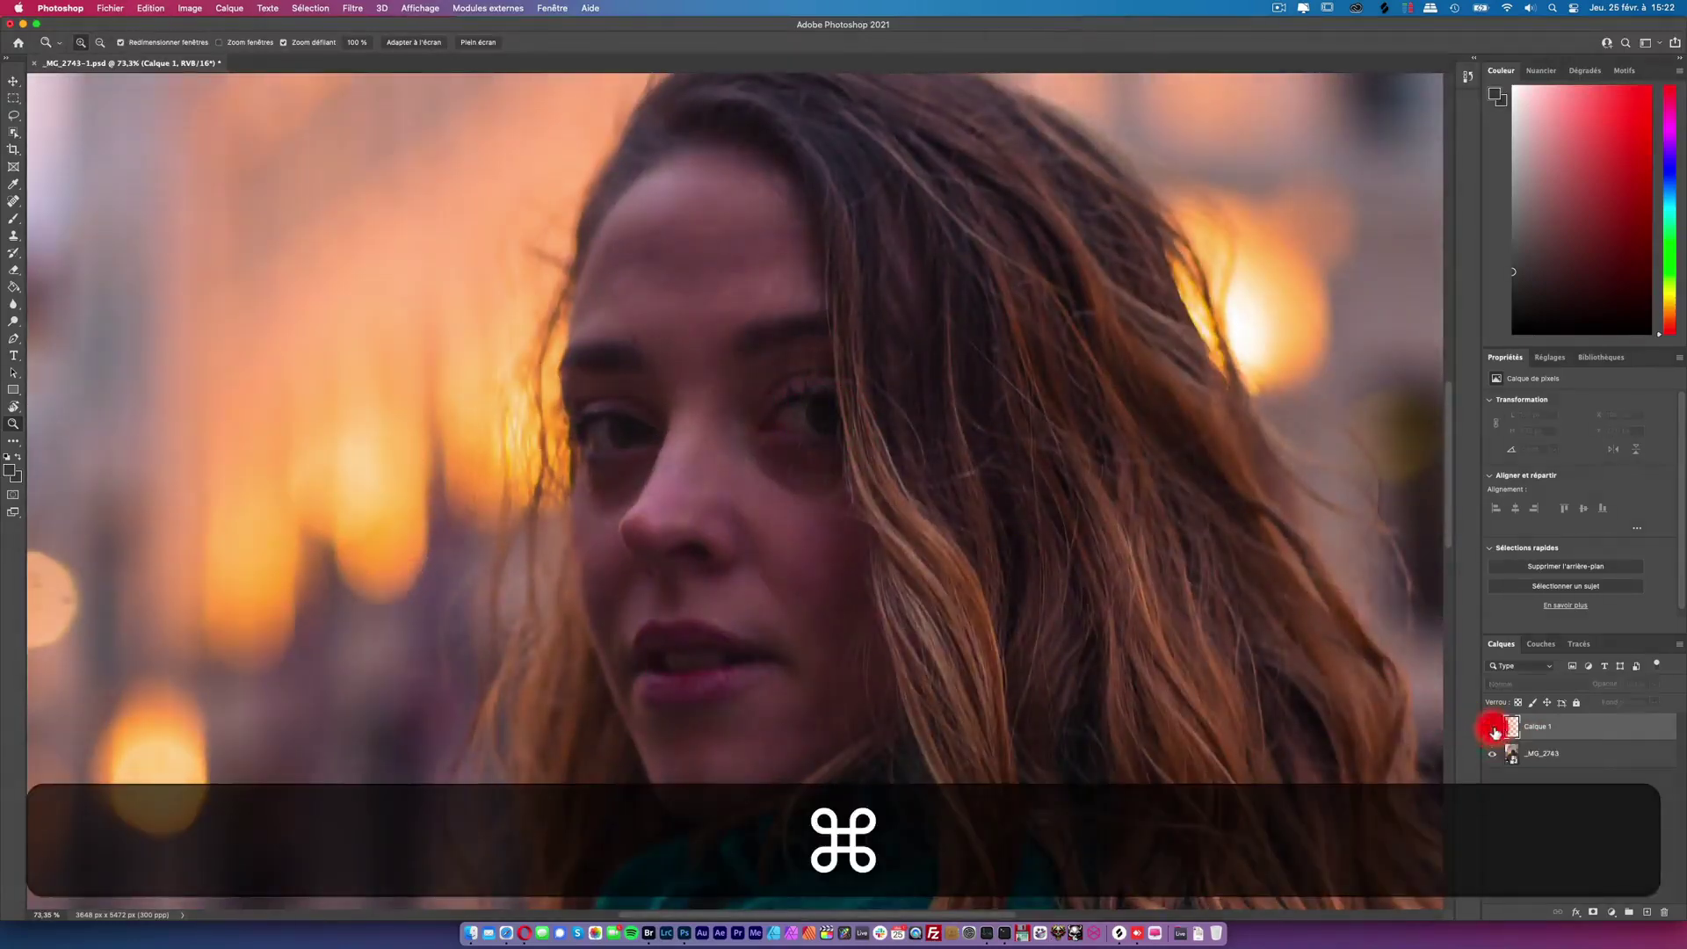
pyautogui.click(1499, 728)
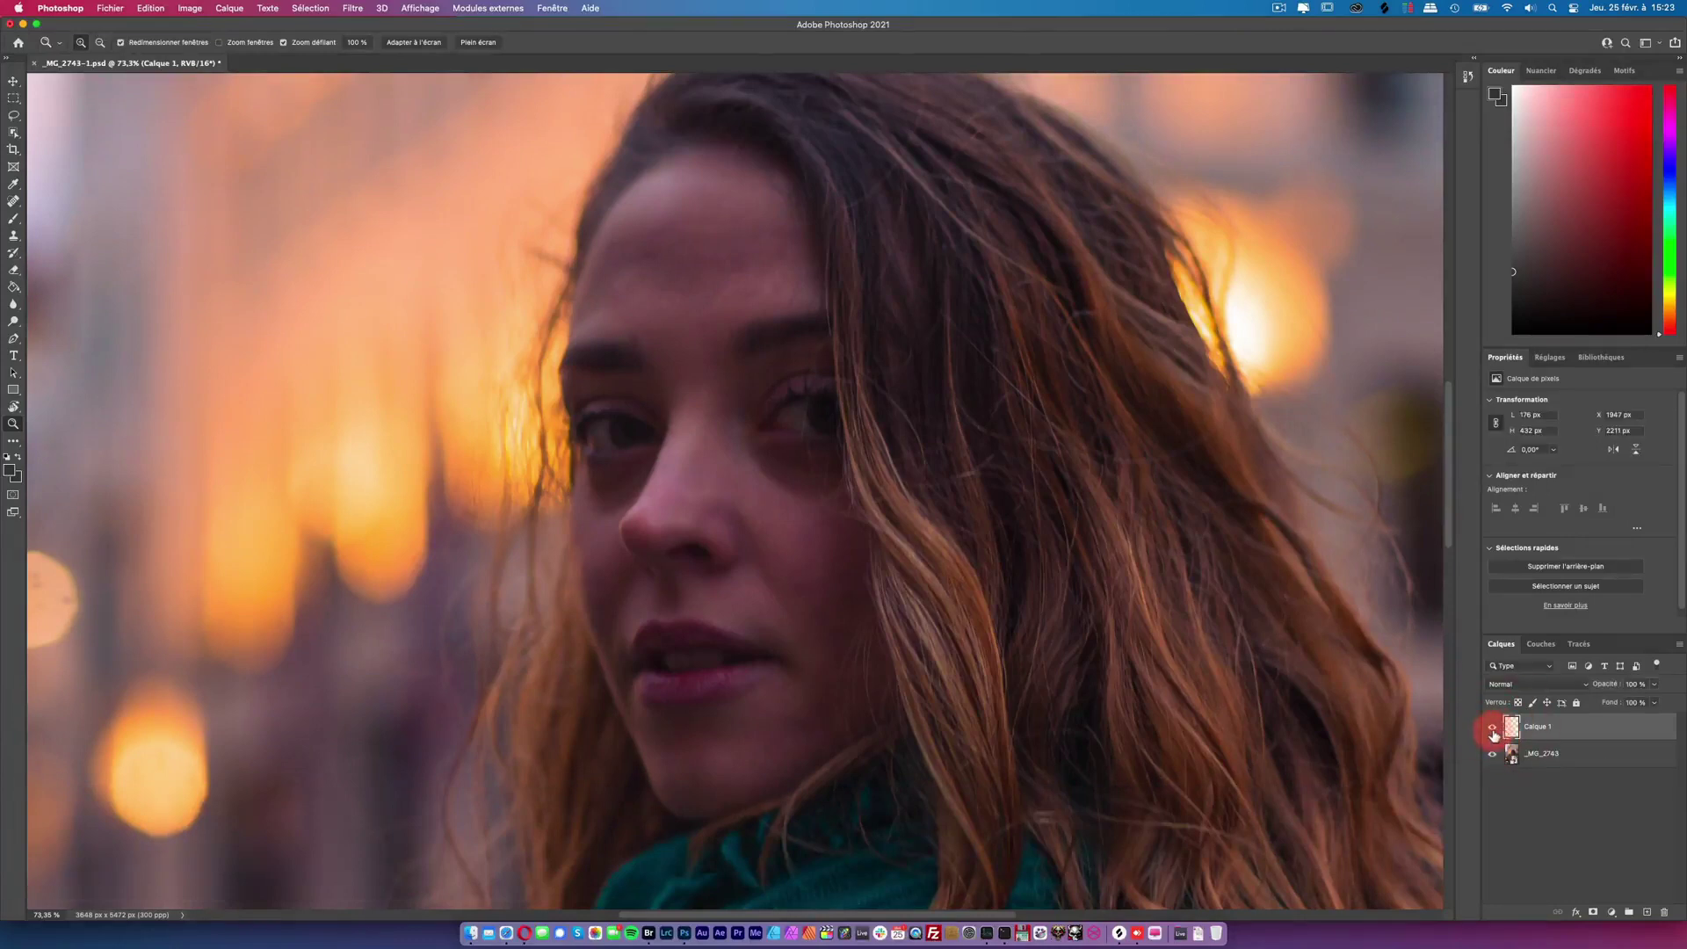
# Step: Rename the retouch layer Calque 1 to 'Correcteurs'
pyautogui.click(1548, 766)
pyautogui.keyDown('shift'); pyautogui.click(1544, 756); pyautogui.keyUp('shift')
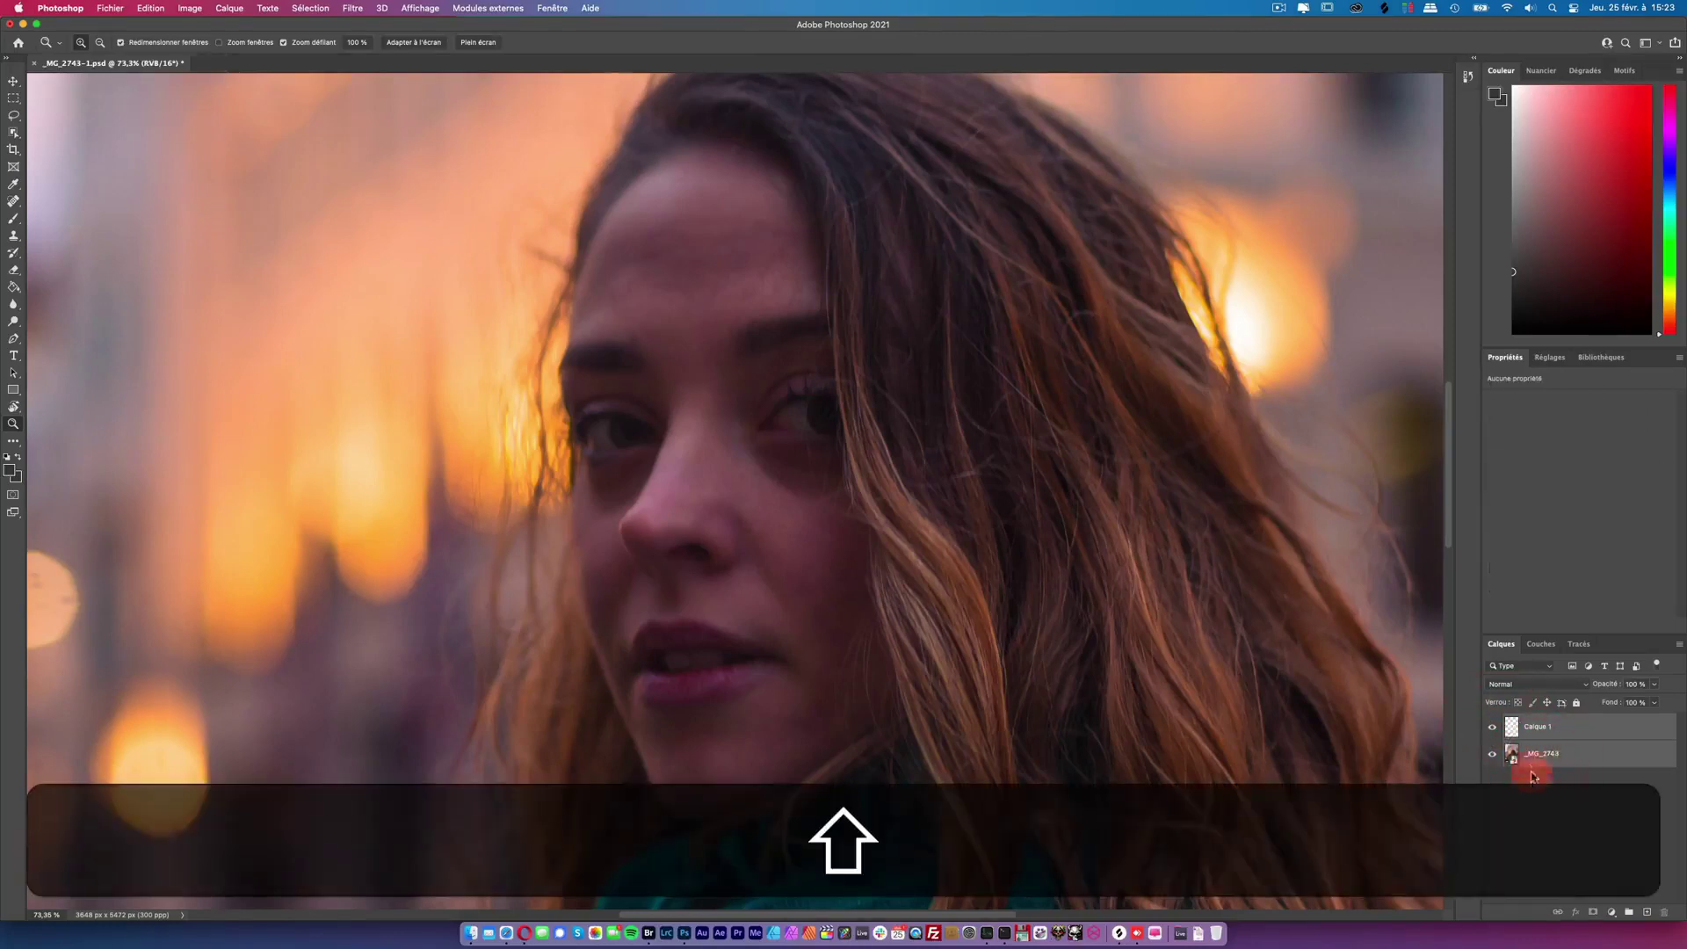
pyautogui.rightClick(1537, 754)
pyautogui.click(1576, 784)
pyautogui.doubleClick(1539, 727)
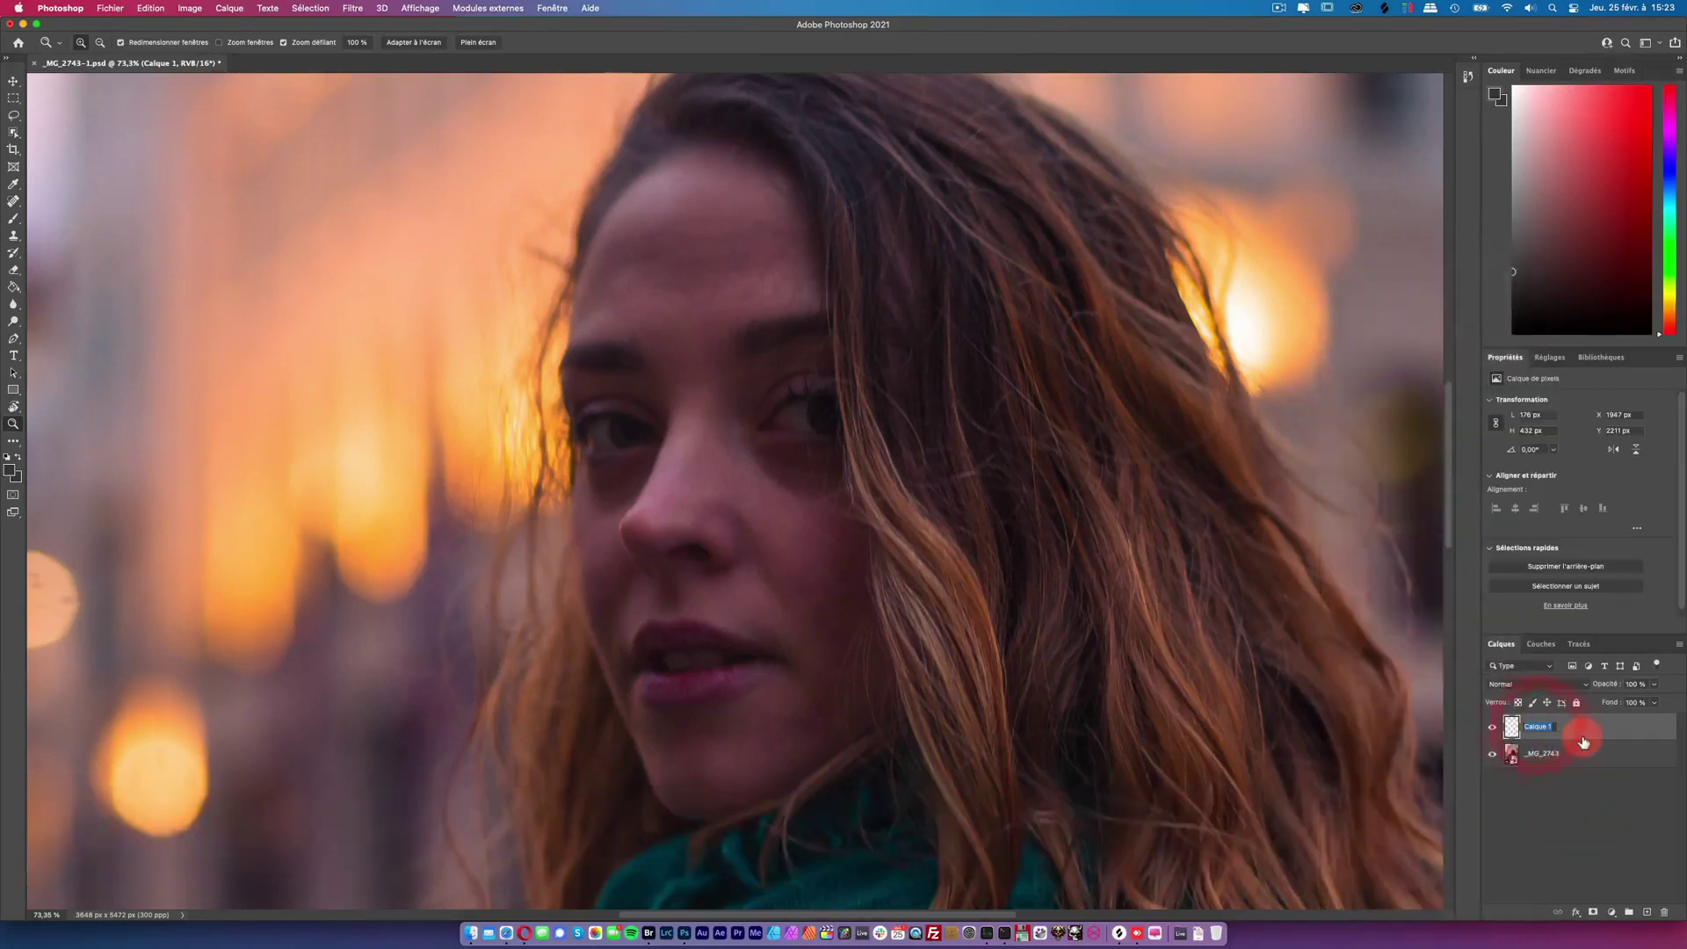
pyautogui.press('shift')
pyautogui.write('Co')
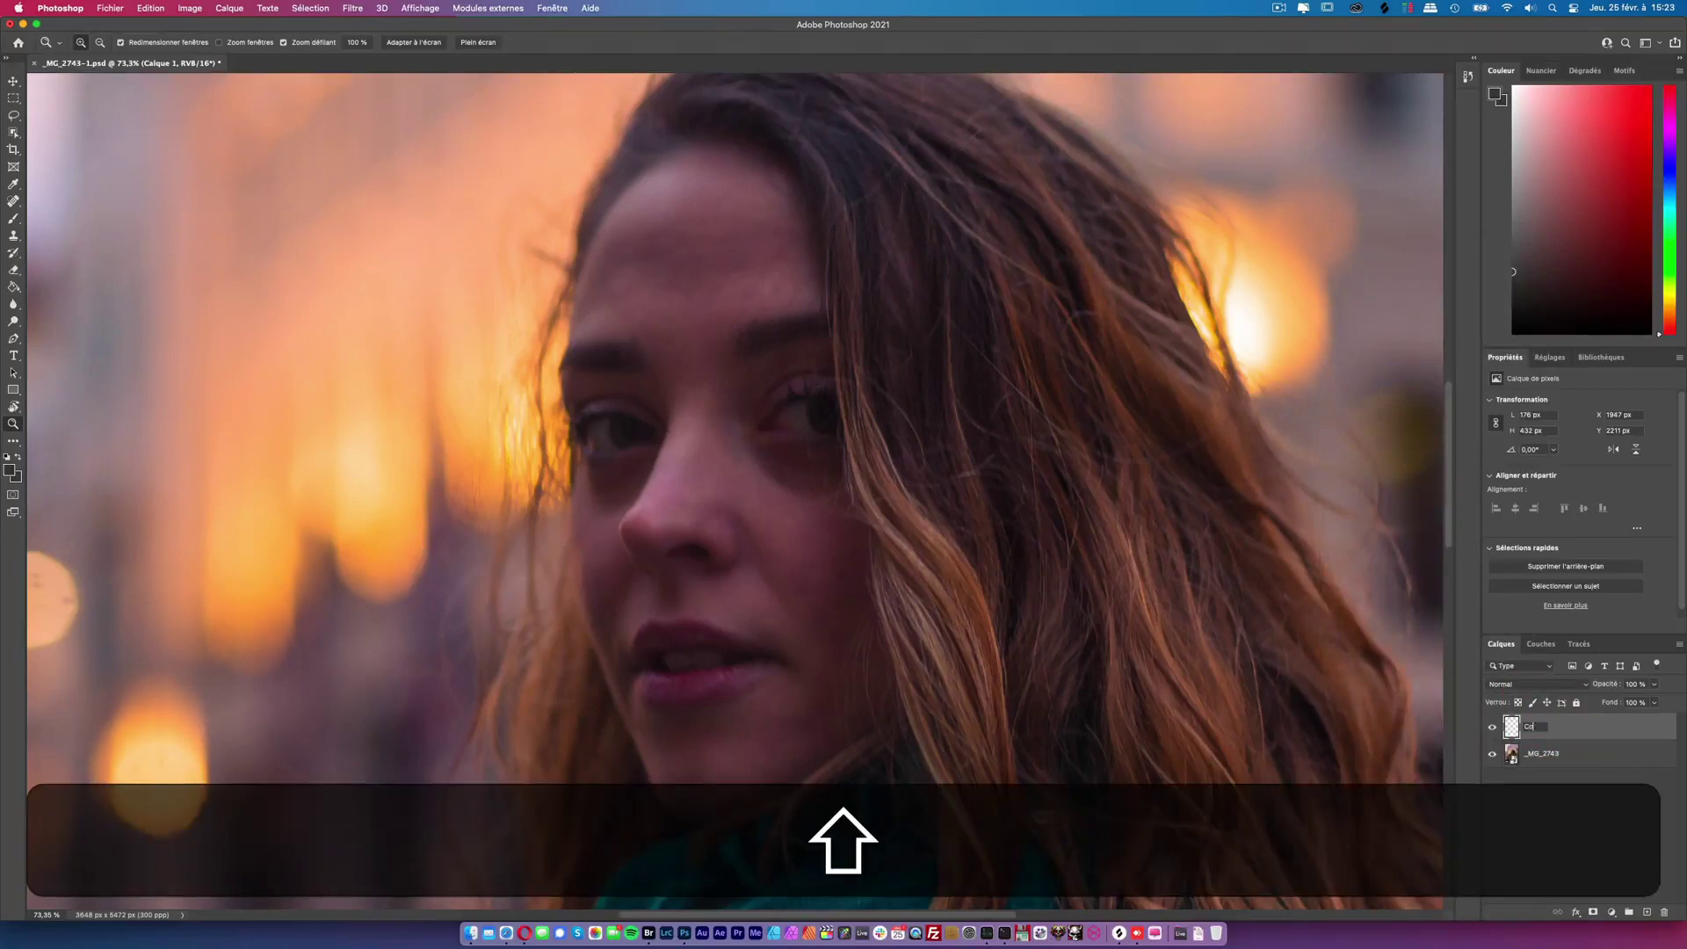
pyautogui.write('rrecteurs')
pyautogui.press('Return')
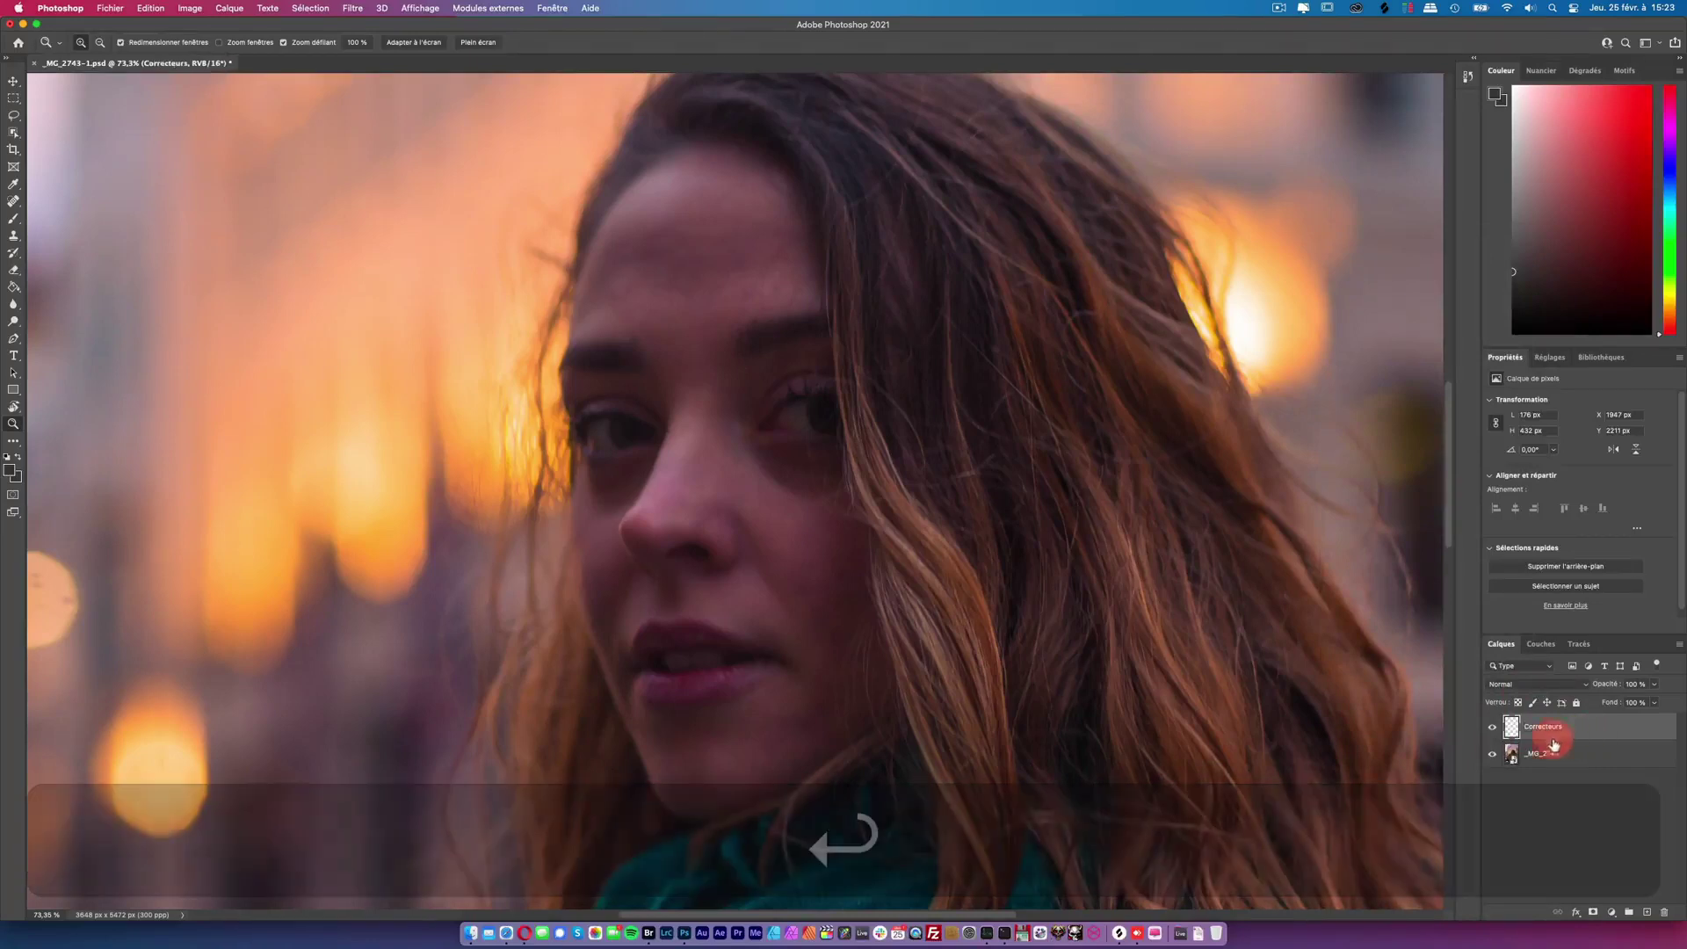
# Step: Select Correcteurs and the photo layer and convert them into one smart object (Convertir en objet dynamique)
pyautogui.keyDown('shift'); pyautogui.click(1542, 754); pyautogui.keyUp('shift')
pyautogui.moveTo(1542, 754); pyautogui.dragTo(1529, 740)
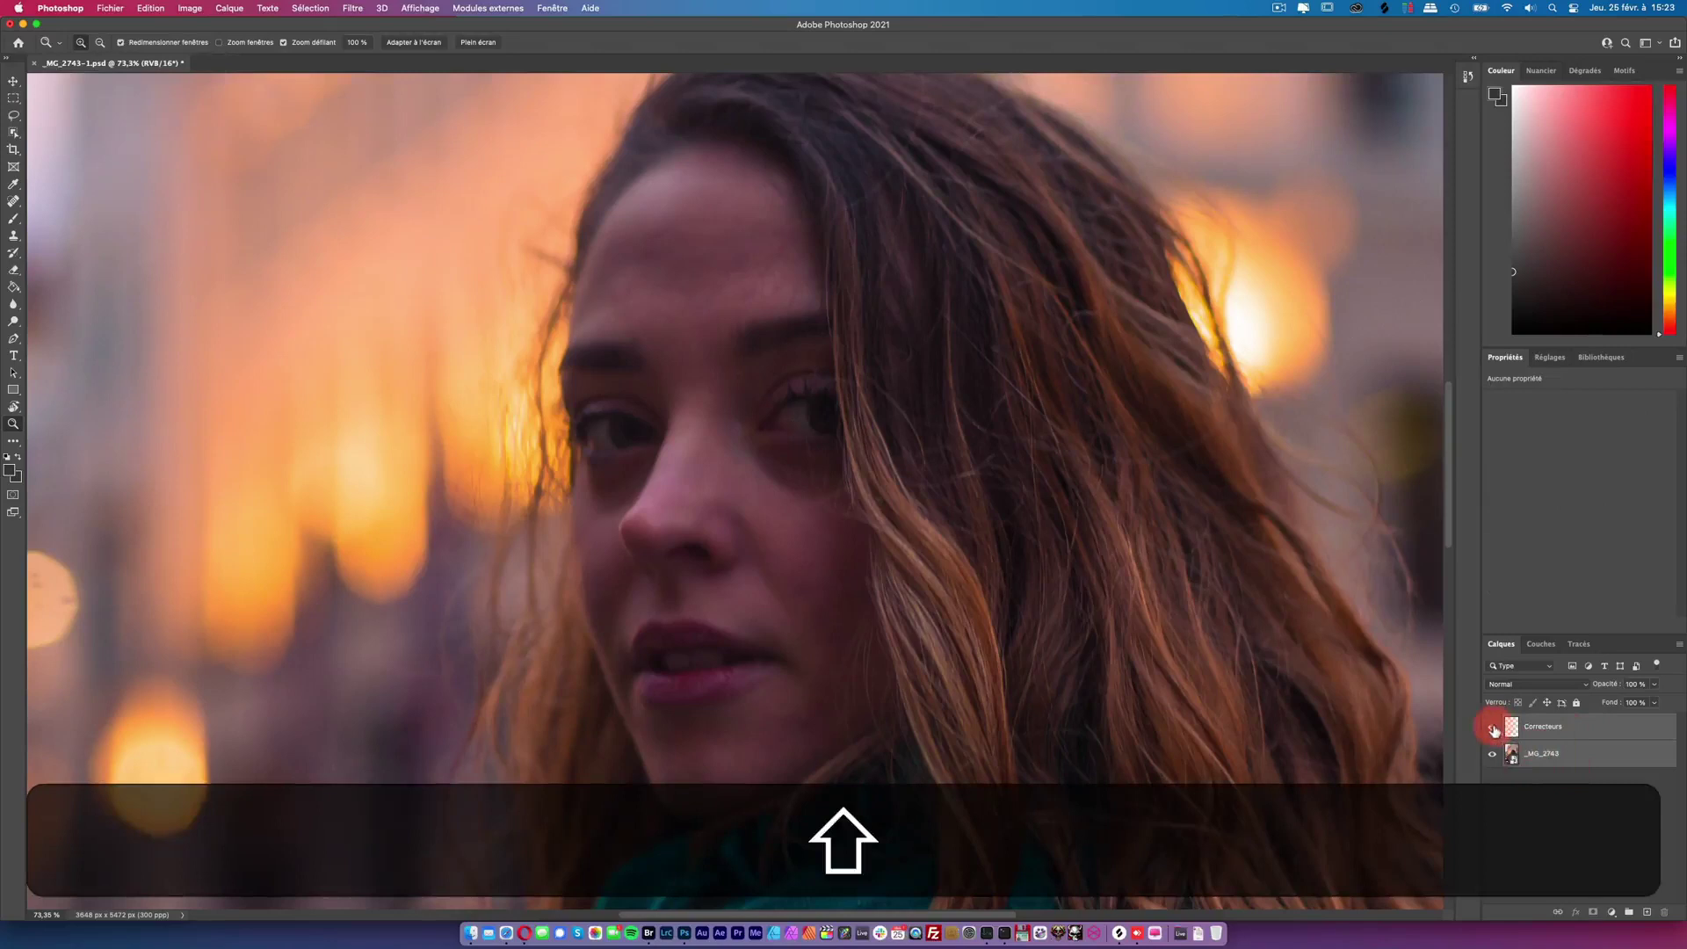
pyautogui.keyDown('ctrl'); pyautogui.click(1542, 747); pyautogui.keyUp('ctrl')
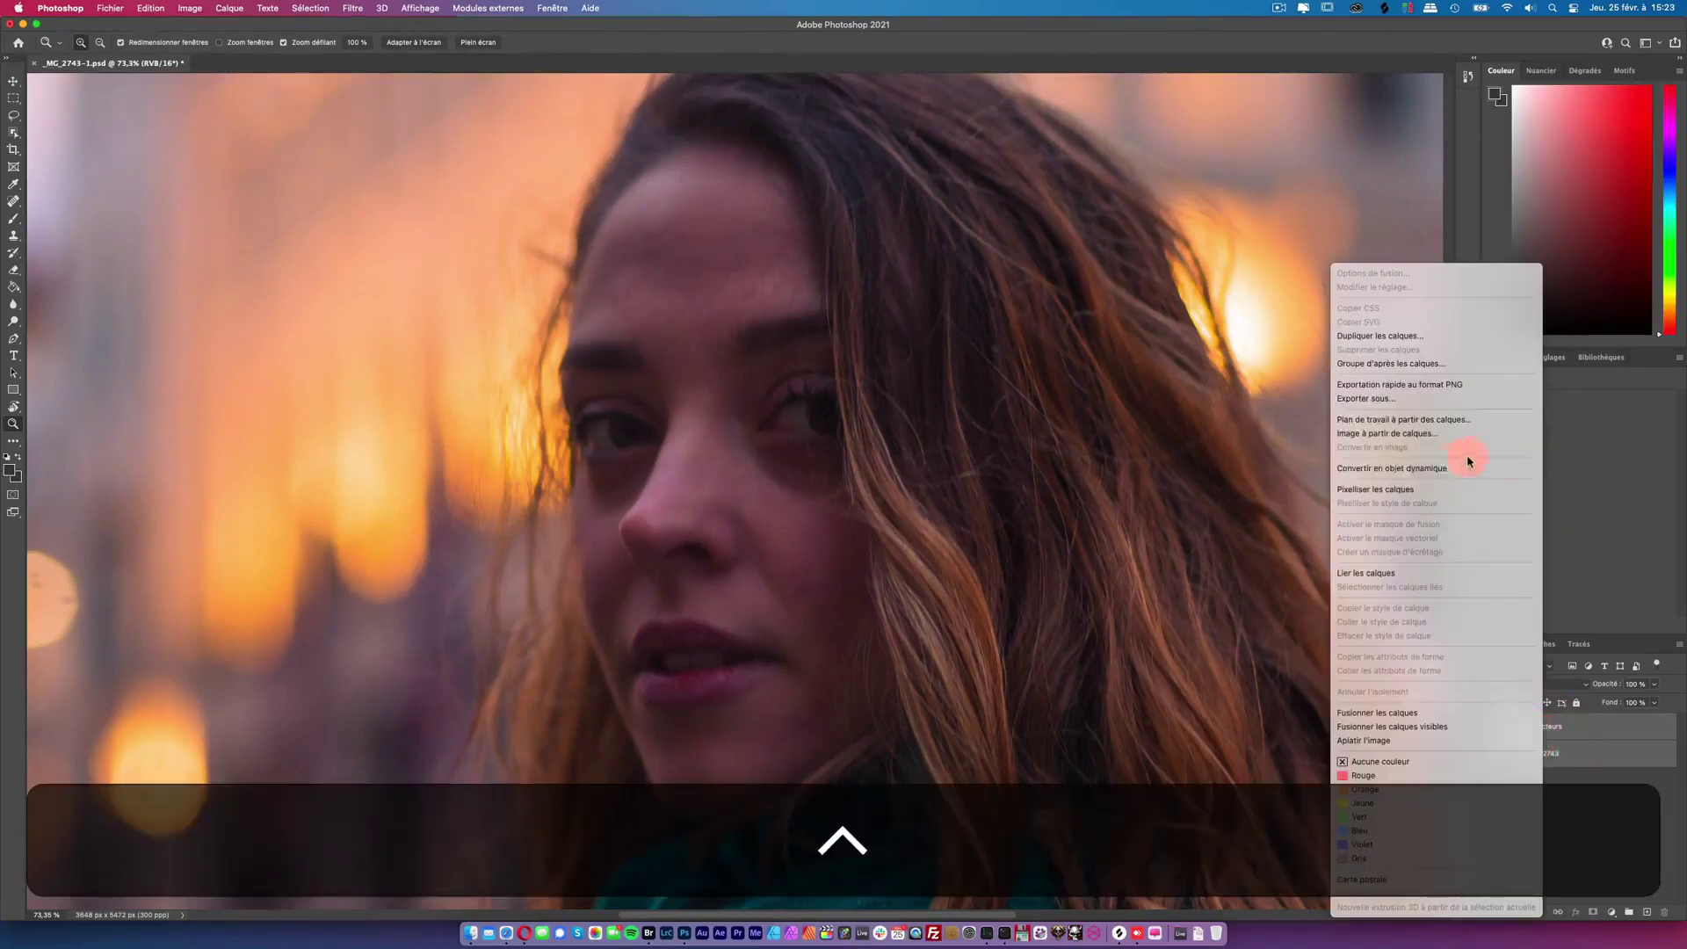
pyautogui.click(1455, 470)
pyautogui.moveTo(1507, 723); pyautogui.dragTo(1537, 817)
pyautogui.click(1548, 755)
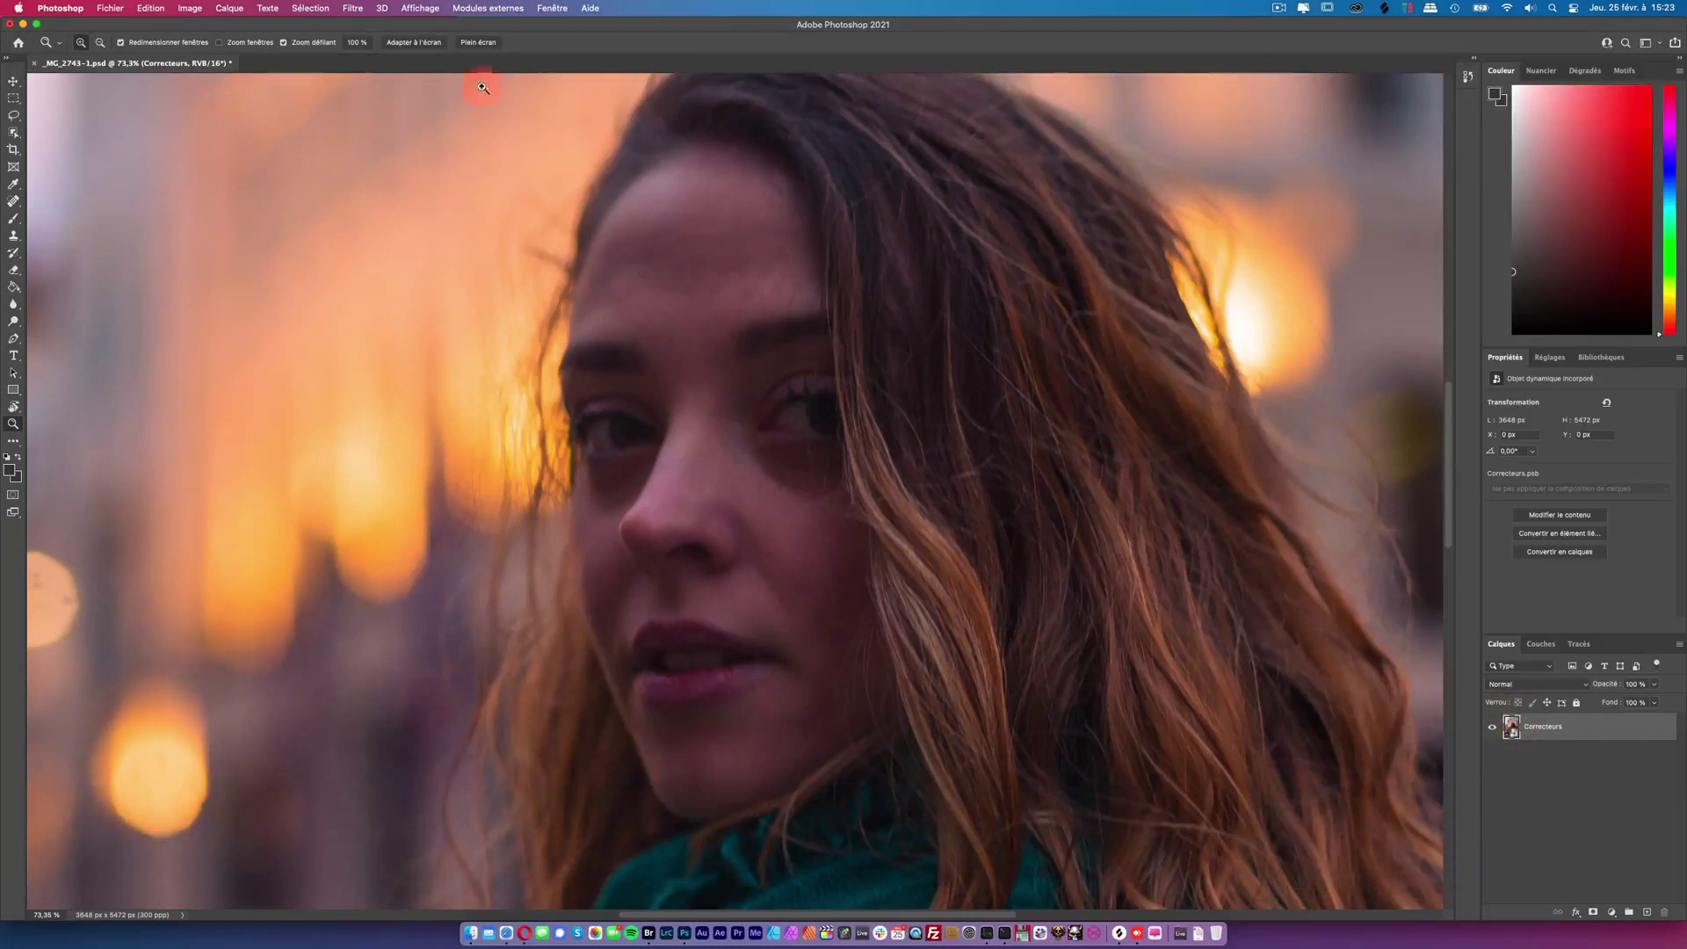
# Step: Apply Filtre Camera Raw to the Correcteurs smart object and brighten Exposure to about +0,25
pyautogui.click(353, 11)
pyautogui.click(377, 105)
pyautogui.hotkey('ctrl', 'shift', 'a')
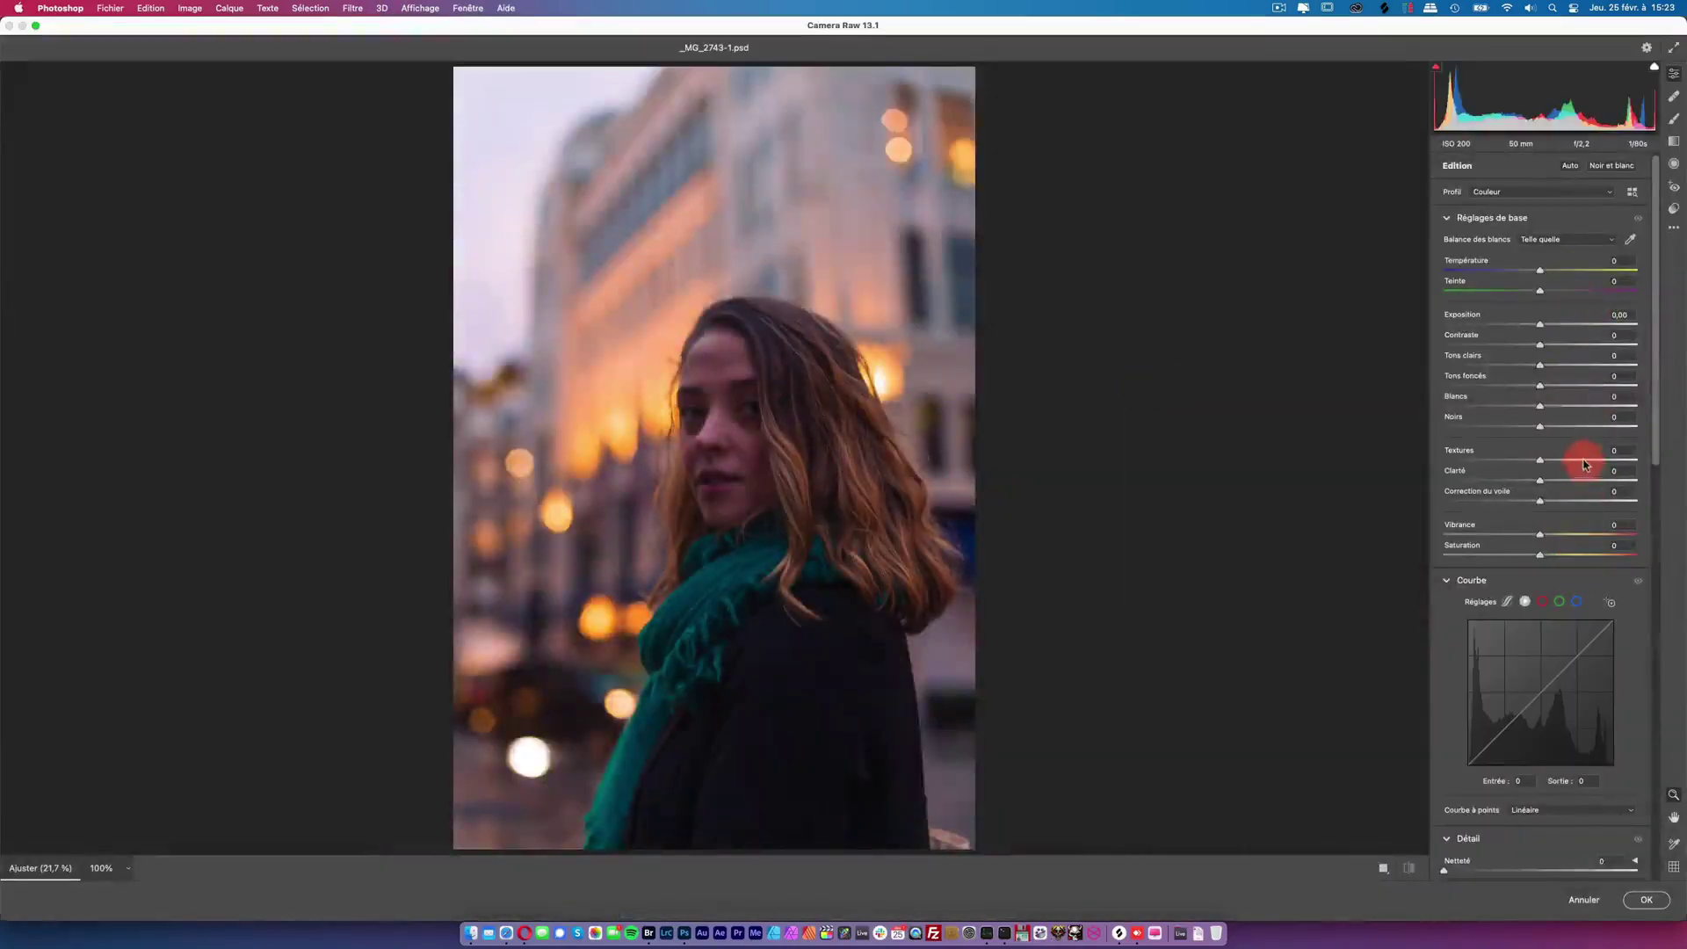
pyautogui.moveTo(1543, 328); pyautogui.dragTo(1550, 324)
pyautogui.moveTo(859, 339); pyautogui.dragTo(1040, 292)
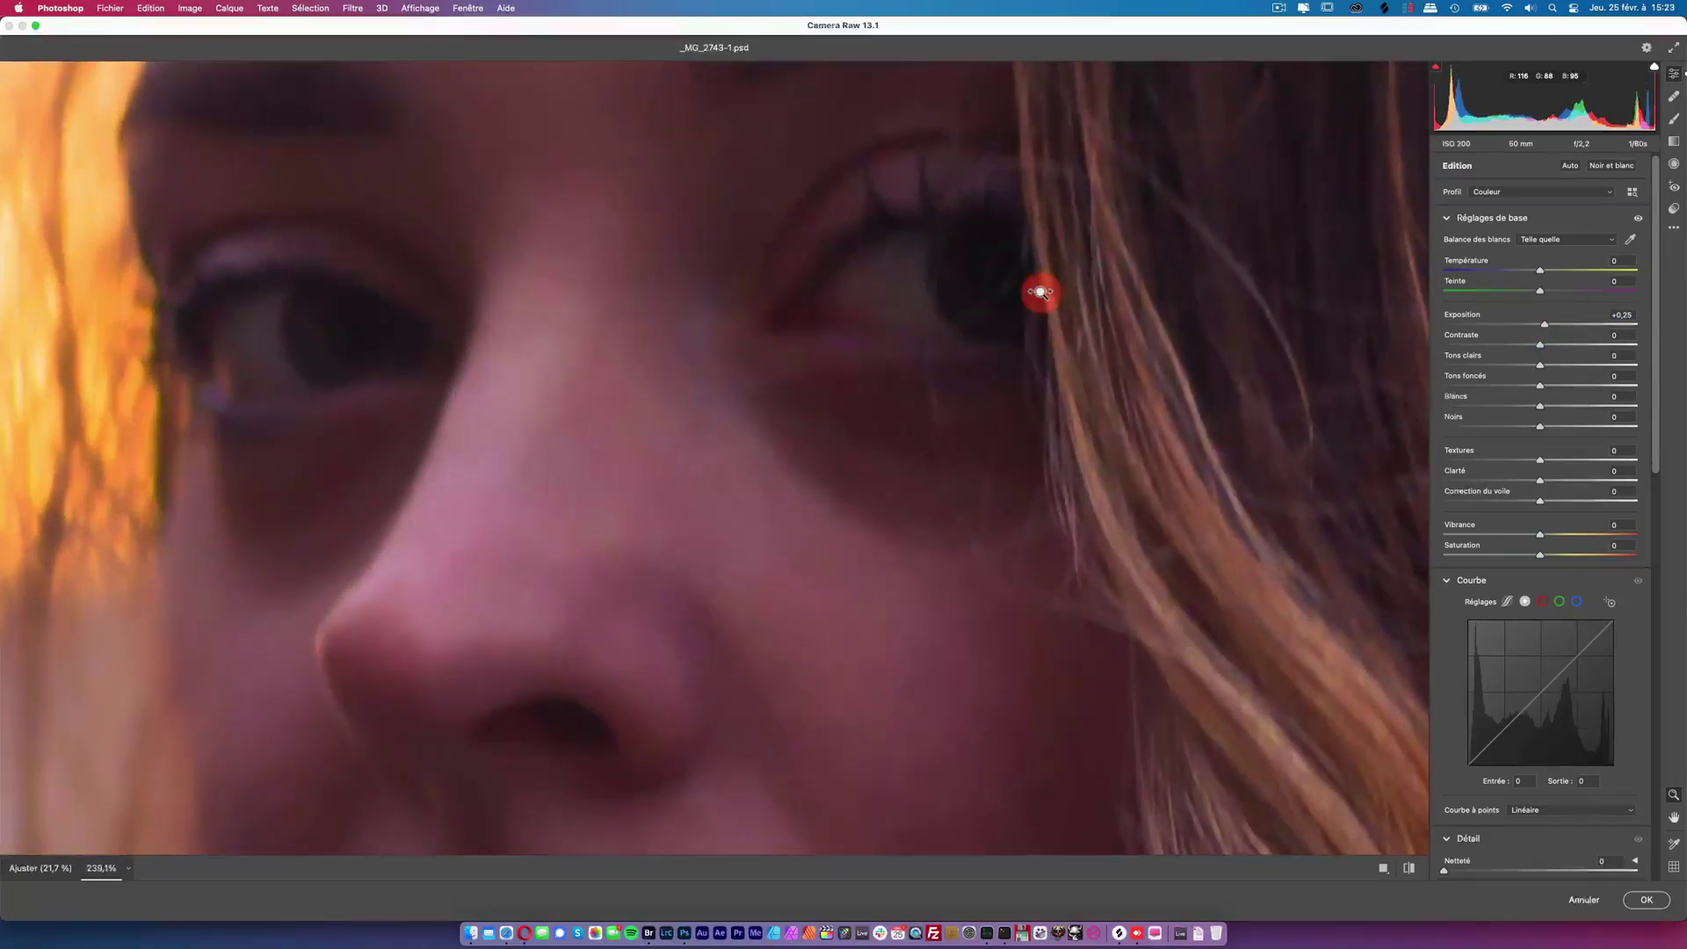
# Step: Inspect the eye area, then set Exposition to +0,10 and apply the filter
pyautogui.moveTo(952, 380)
pyautogui.mouseDown()
pyautogui.moveTo(775, 556)
pyautogui.moveTo(1043, 399)
pyautogui.mouseUp()
pyautogui.moveTo(956, 354); pyautogui.dragTo(951, 376)
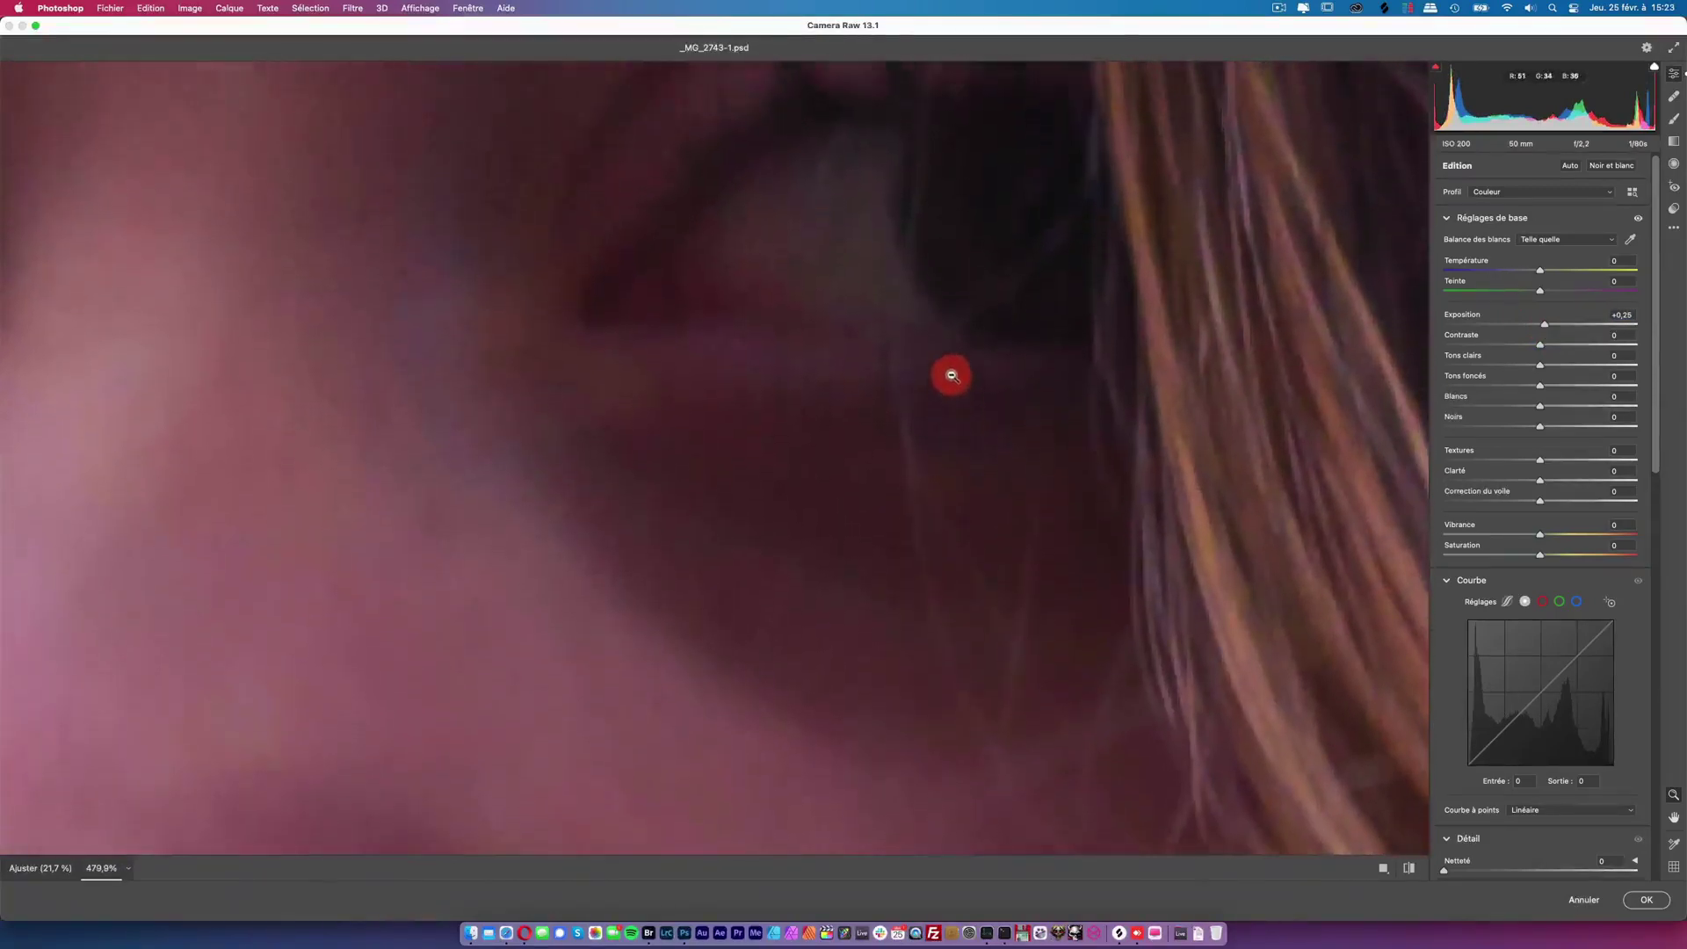
pyautogui.moveTo(925, 179)
pyautogui.mouseDown()
pyautogui.moveTo(782, 551)
pyautogui.moveTo(677, 670)
pyautogui.moveTo(689, 742)
pyautogui.moveTo(775, 398)
pyautogui.moveTo(781, 451)
pyautogui.mouseUp()
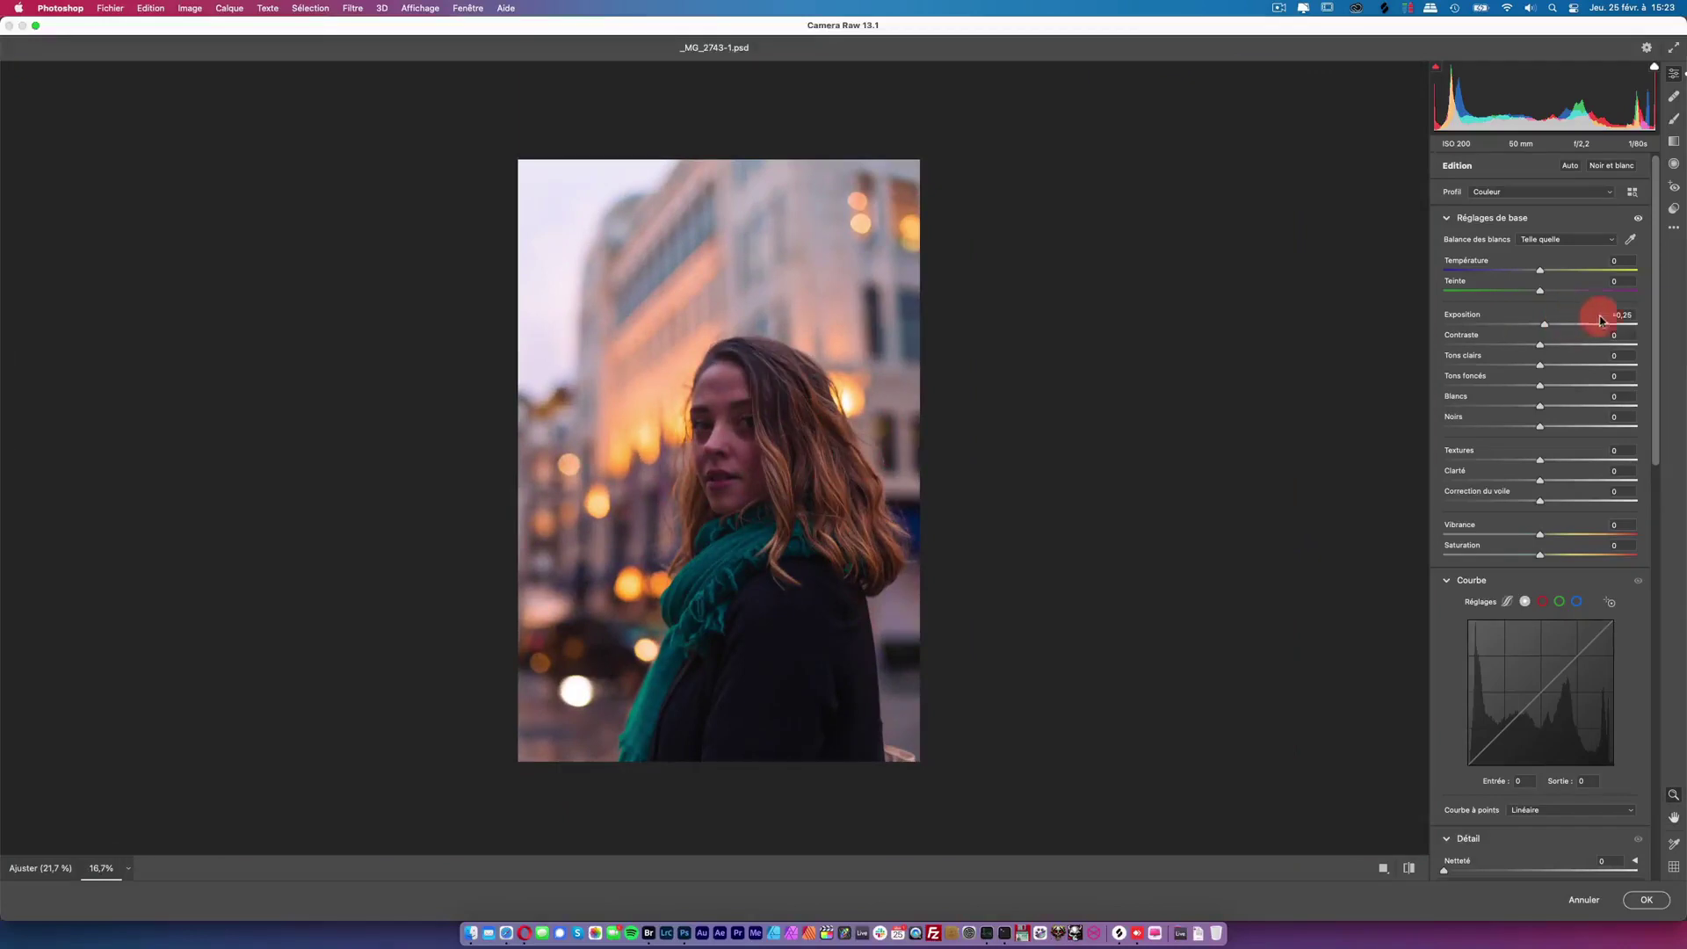
pyautogui.press('BackSpace')
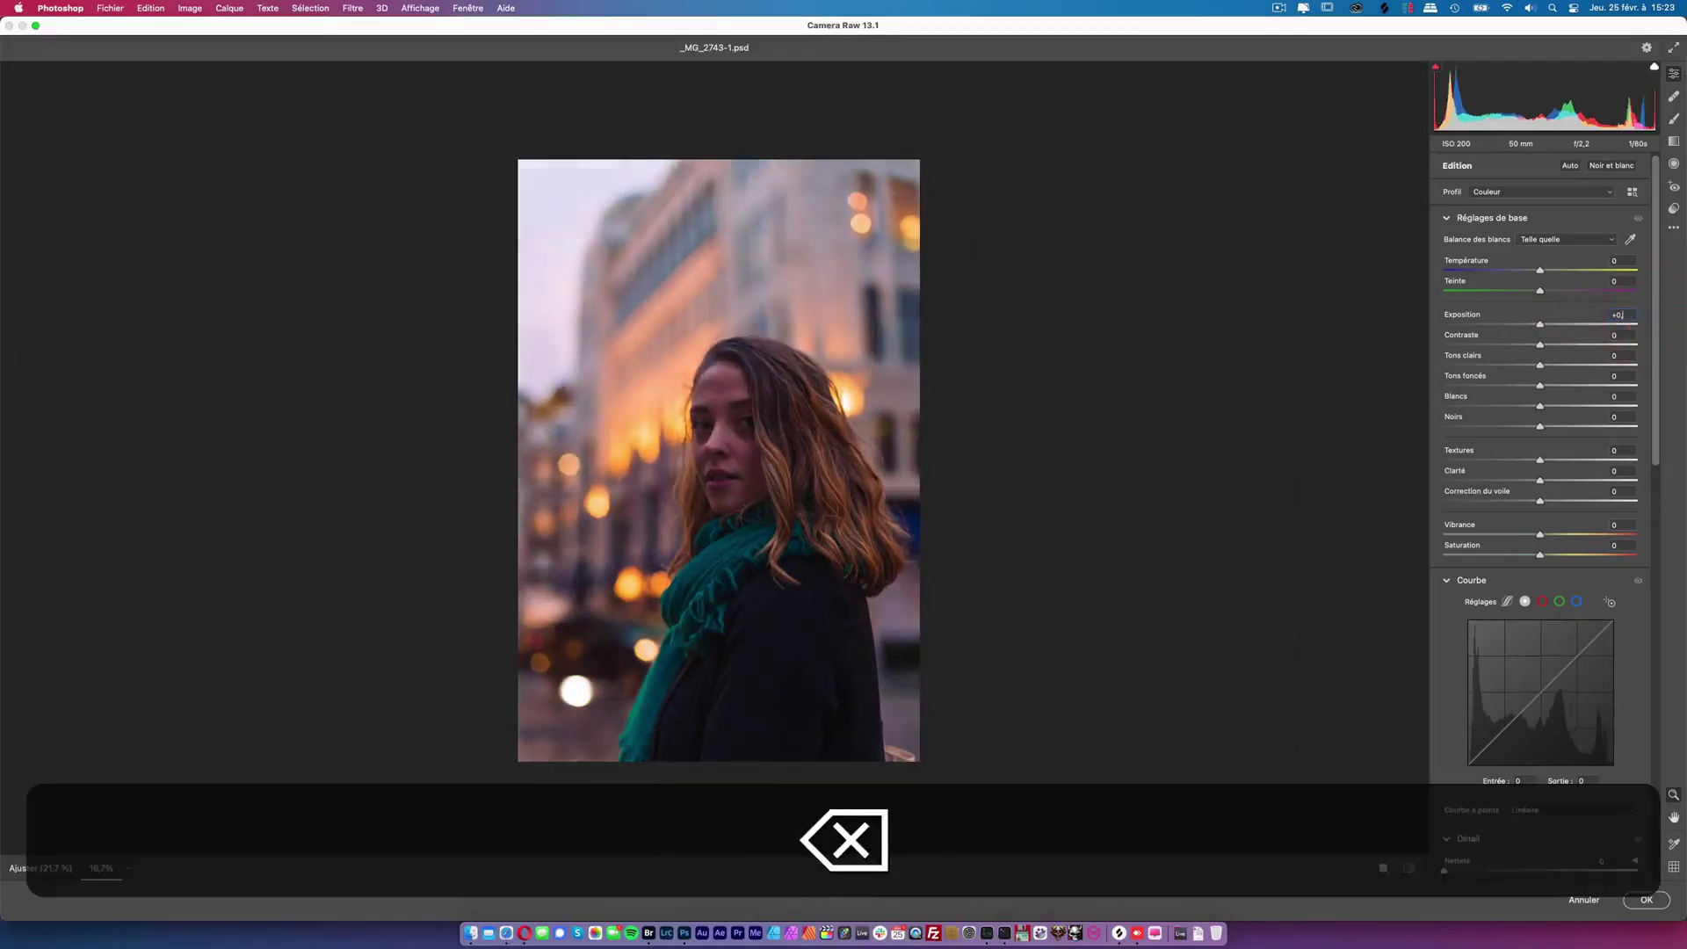
pyautogui.write('0,1')
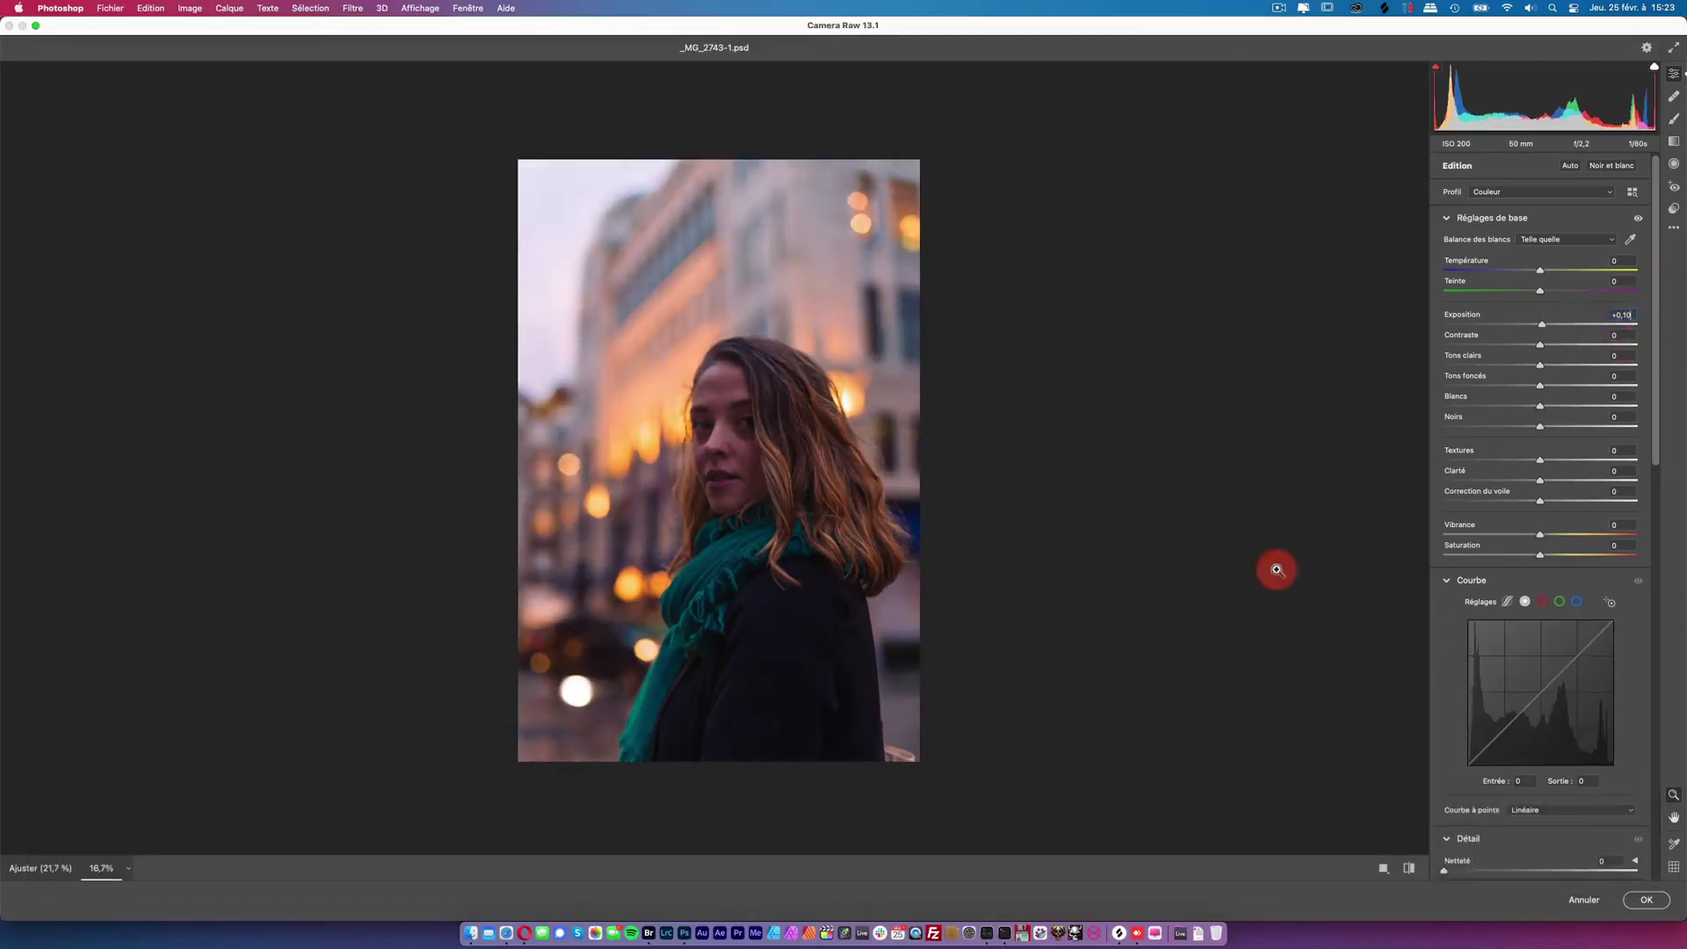
pyautogui.click(1645, 899)
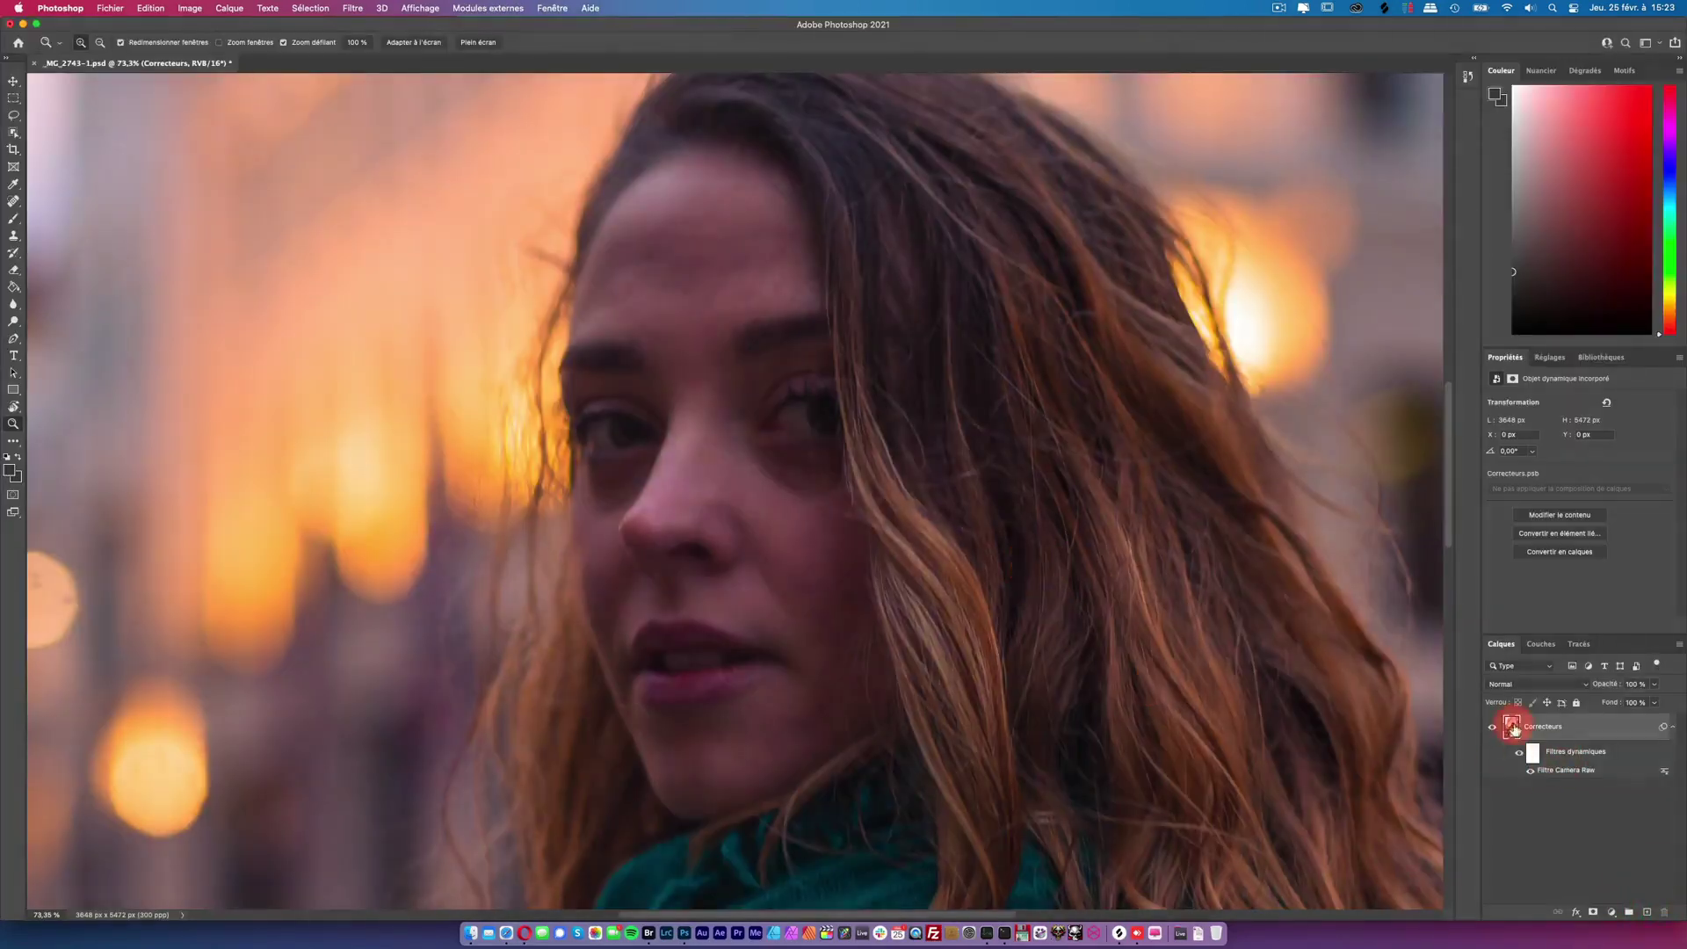
# Step: Open the Correcteurs.psb contents and compare the healing by toggling the photo and retouch layers
pyautogui.doubleClick(1511, 728)
pyautogui.click(872, 351)
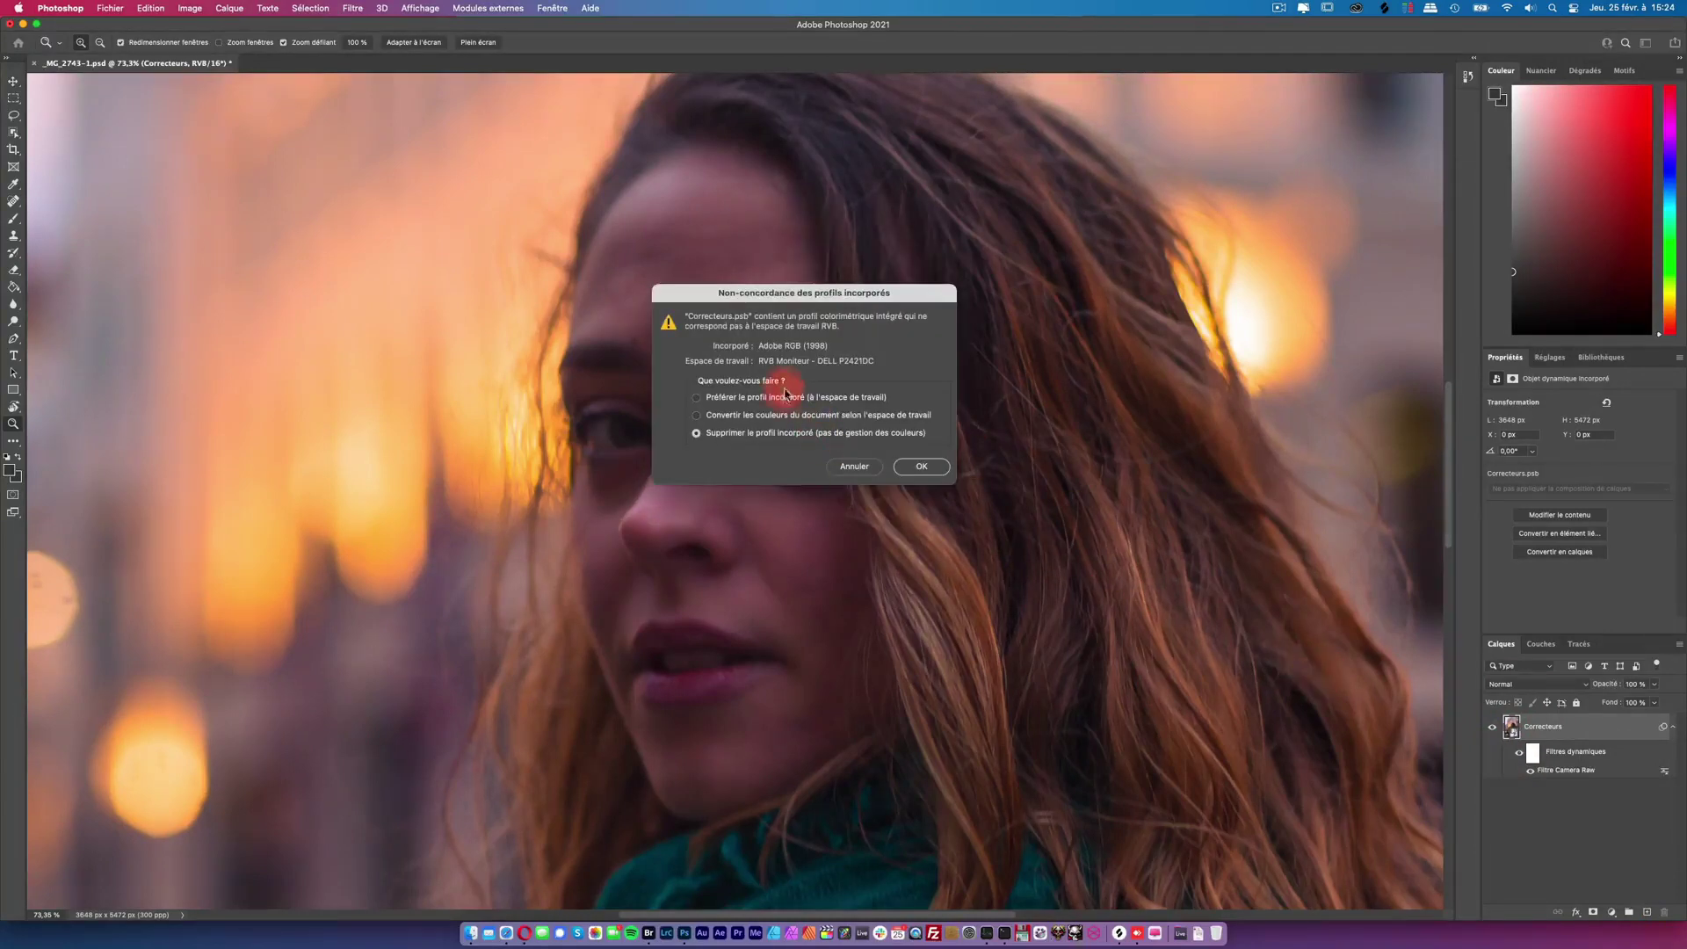
pyautogui.click(915, 464)
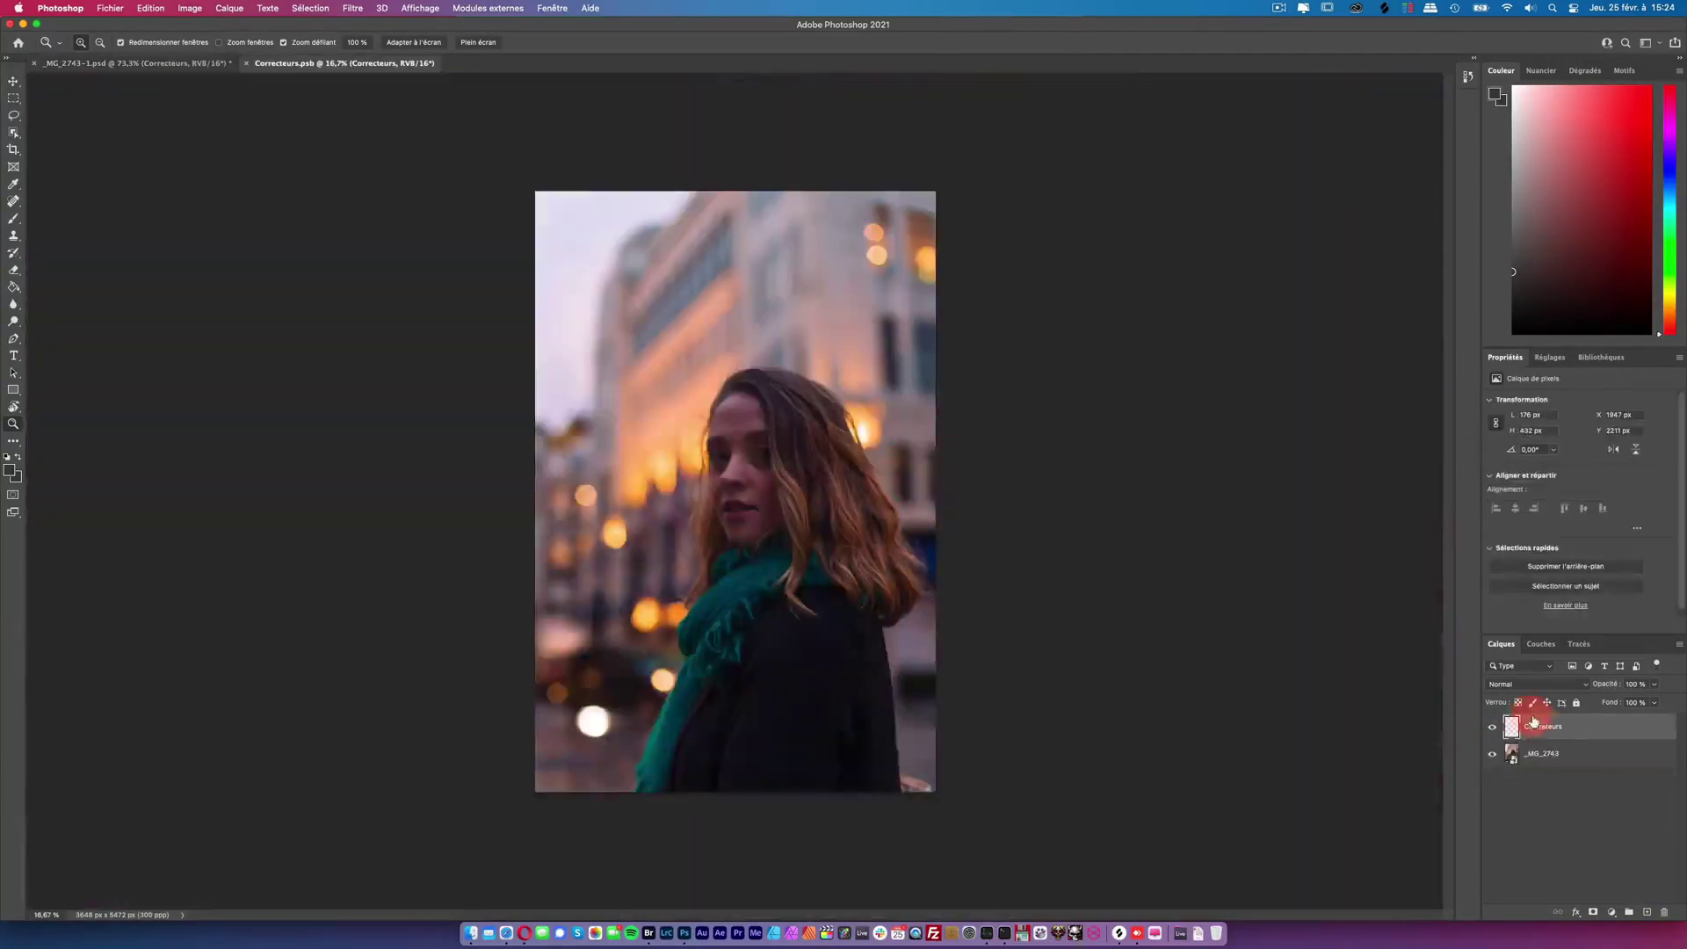
pyautogui.moveTo(775, 469); pyautogui.dragTo(881, 402)
pyautogui.click(1491, 753)
pyautogui.click(1491, 726)
pyautogui.click(1492, 726)
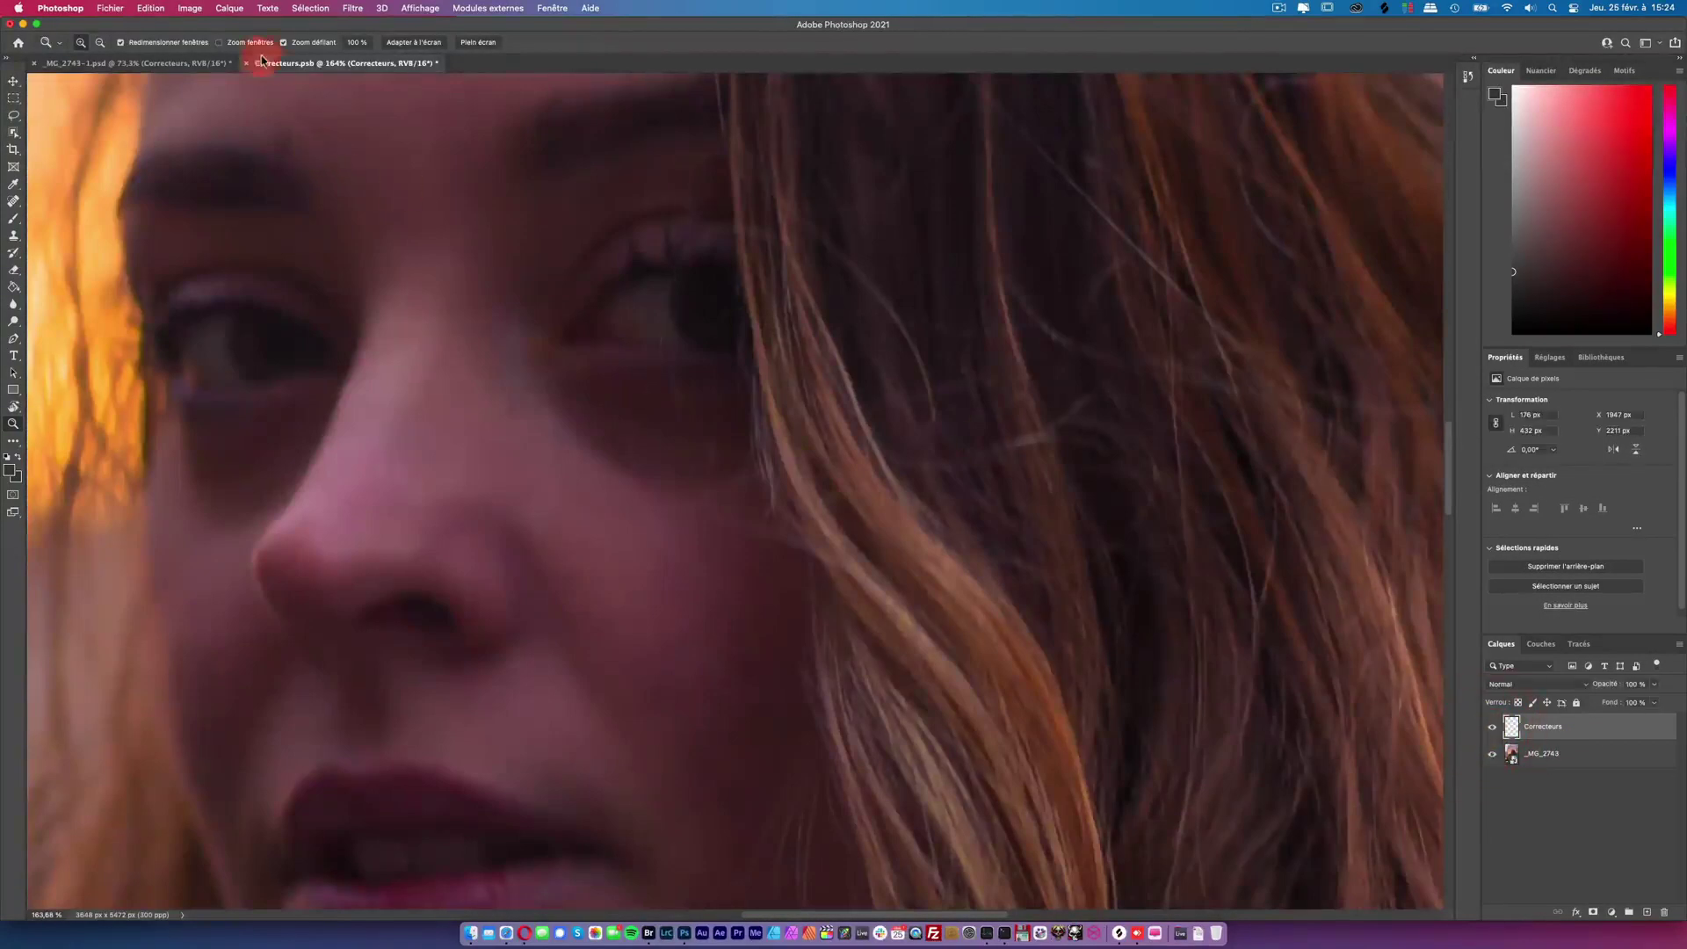
pyautogui.keyDown('alt'); pyautogui.click(472, 272); pyautogui.keyUp('alt')
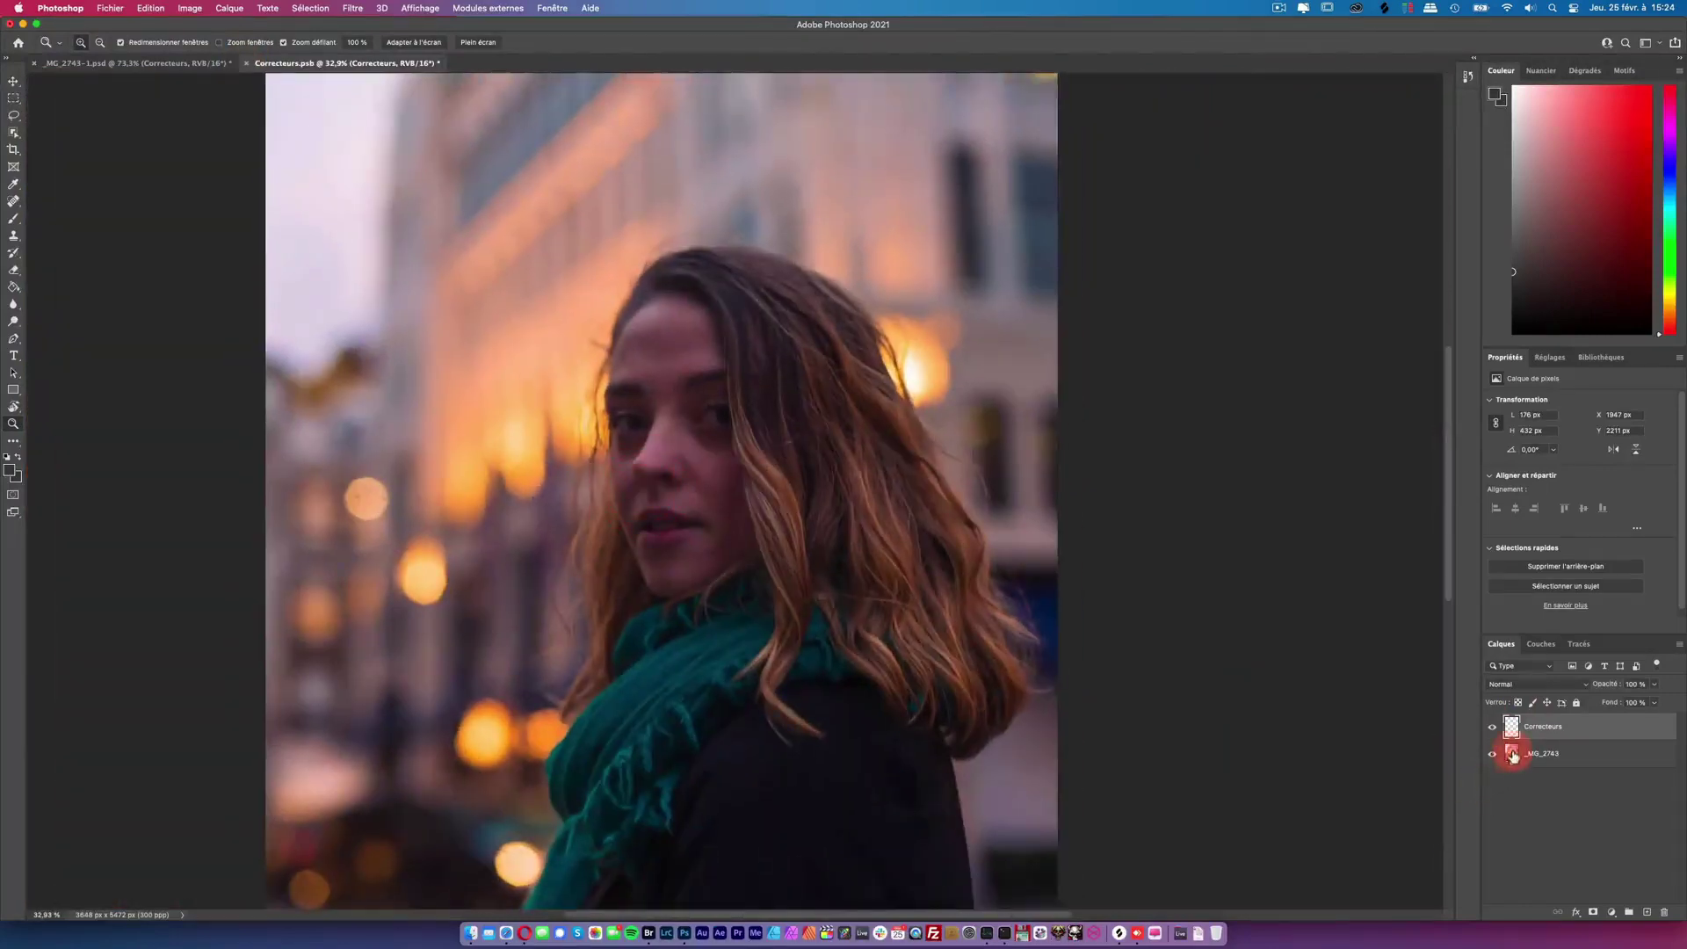
# Step: Review the photo's Camera Raw settings without changes, then close Correcteurs.psb with Enregistrer
pyautogui.click(1512, 756)
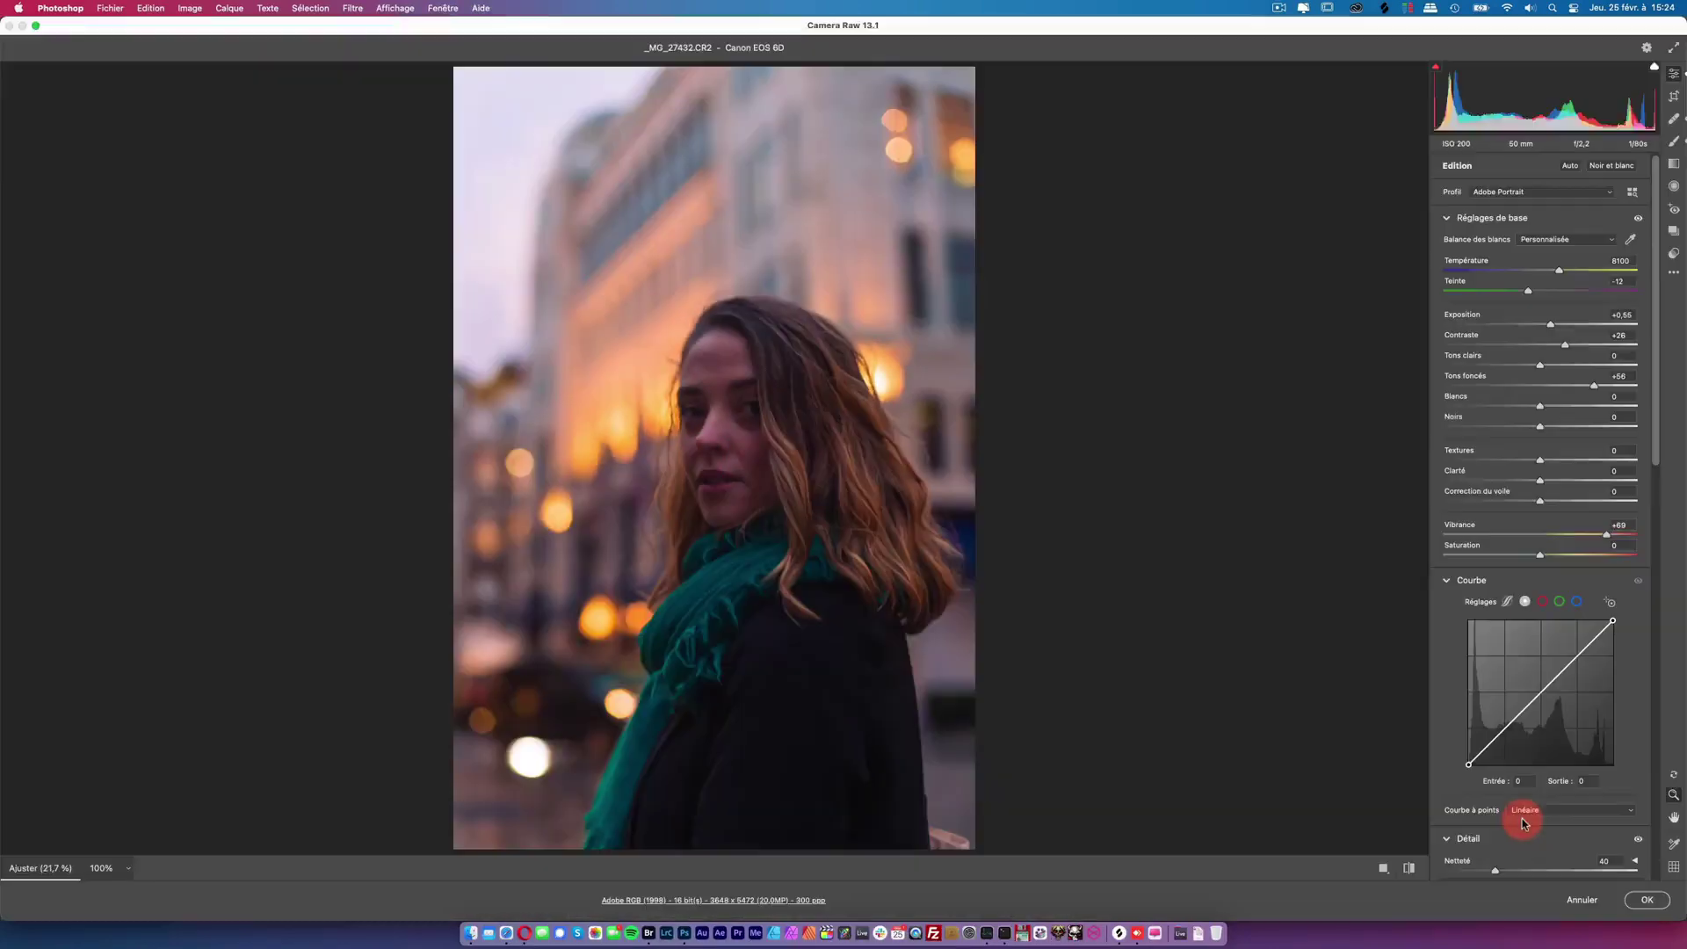
pyautogui.click(1535, 375)
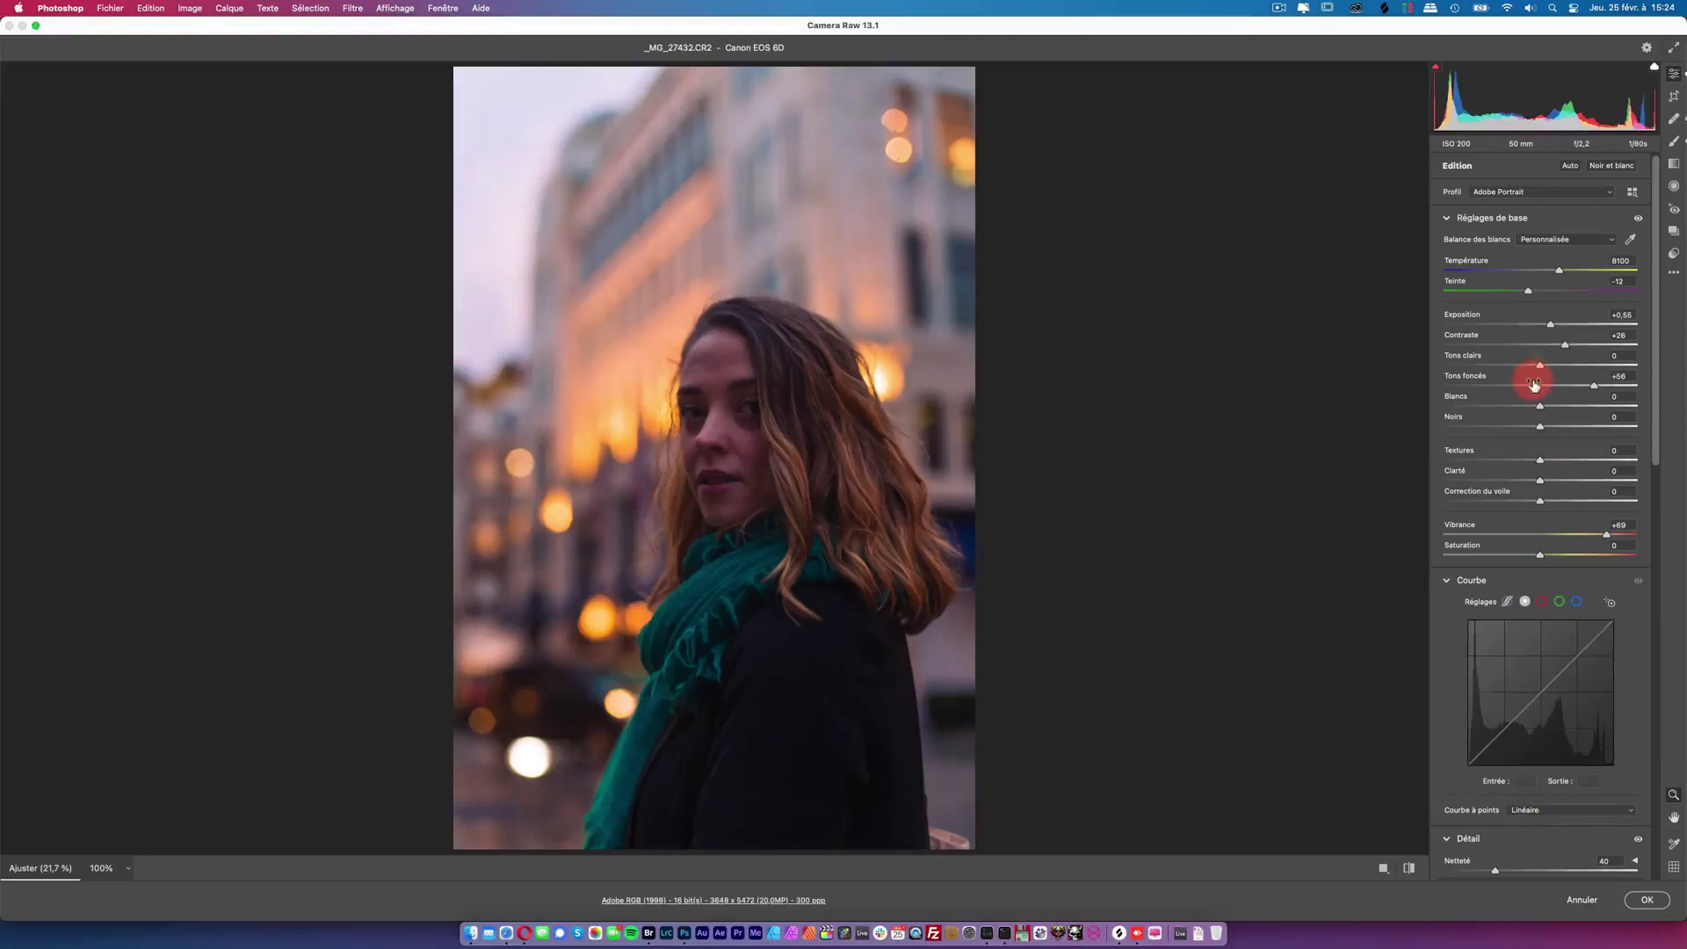
pyautogui.click(1572, 354)
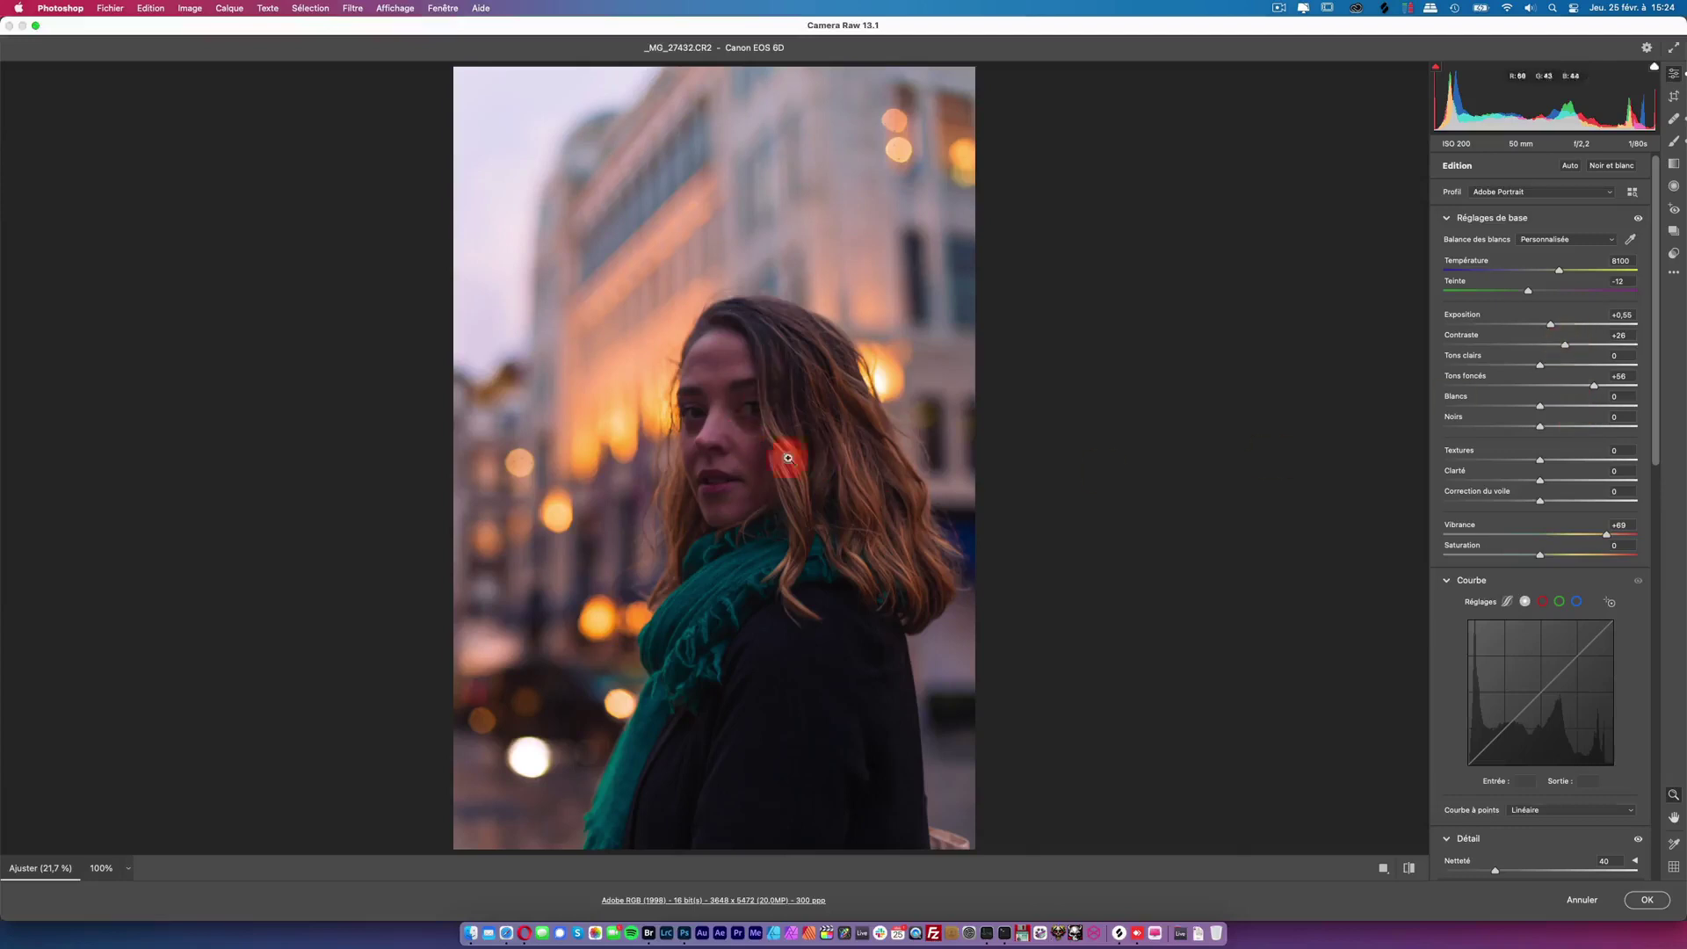
pyautogui.click(1581, 898)
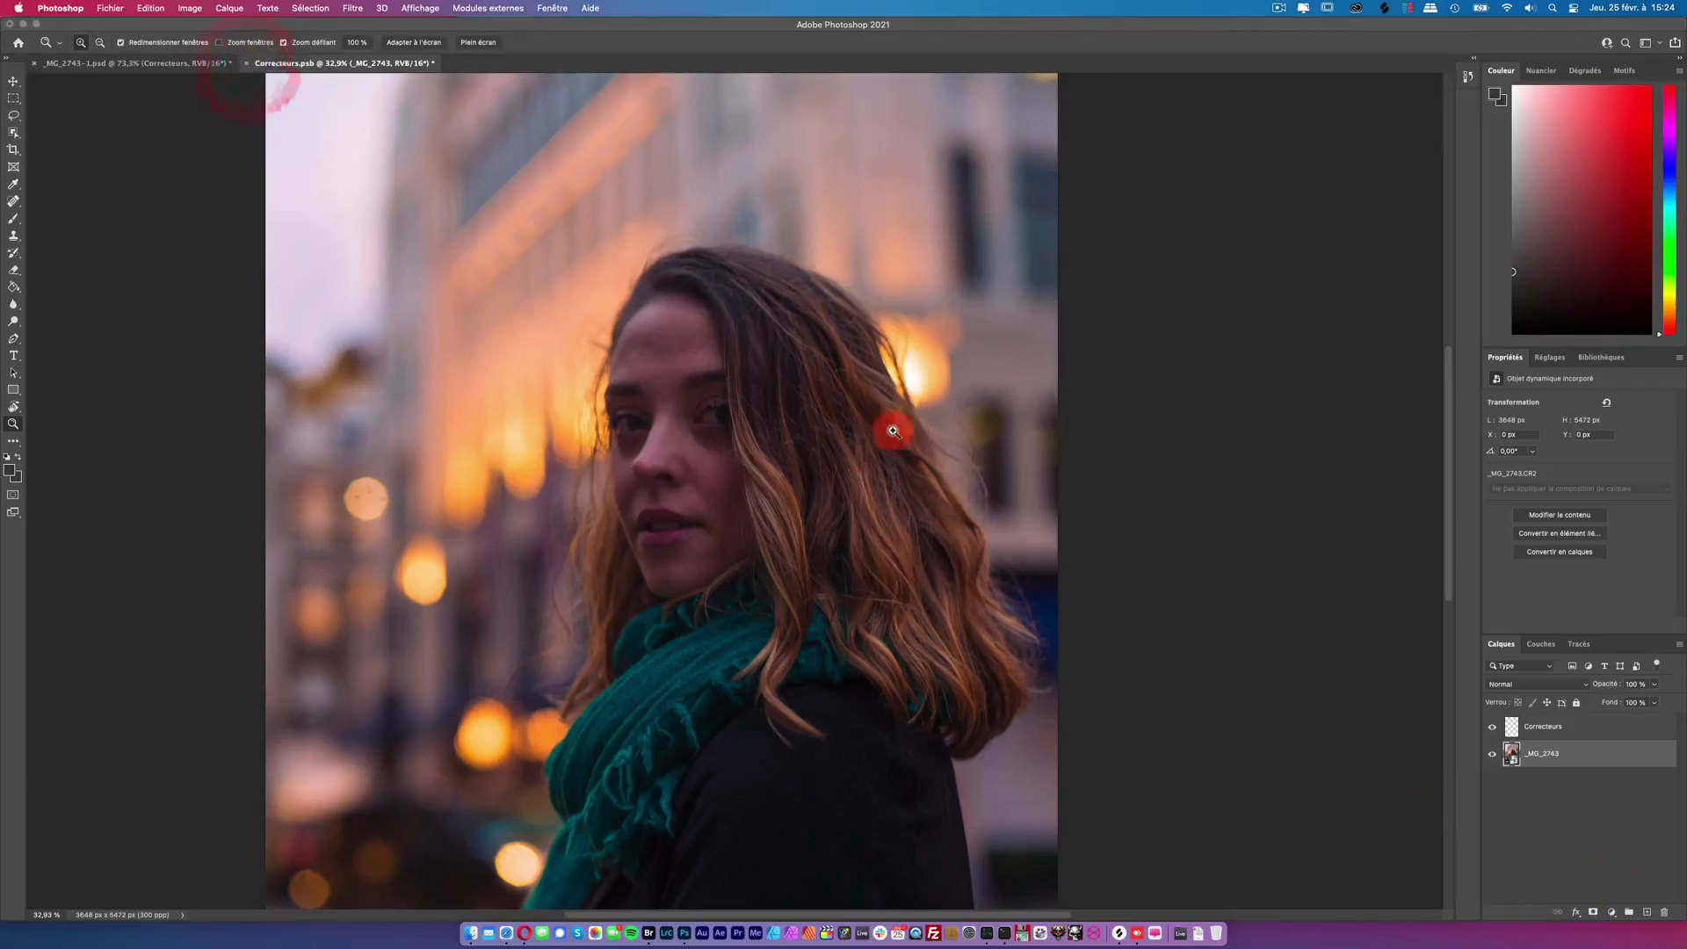
pyautogui.click(247, 65)
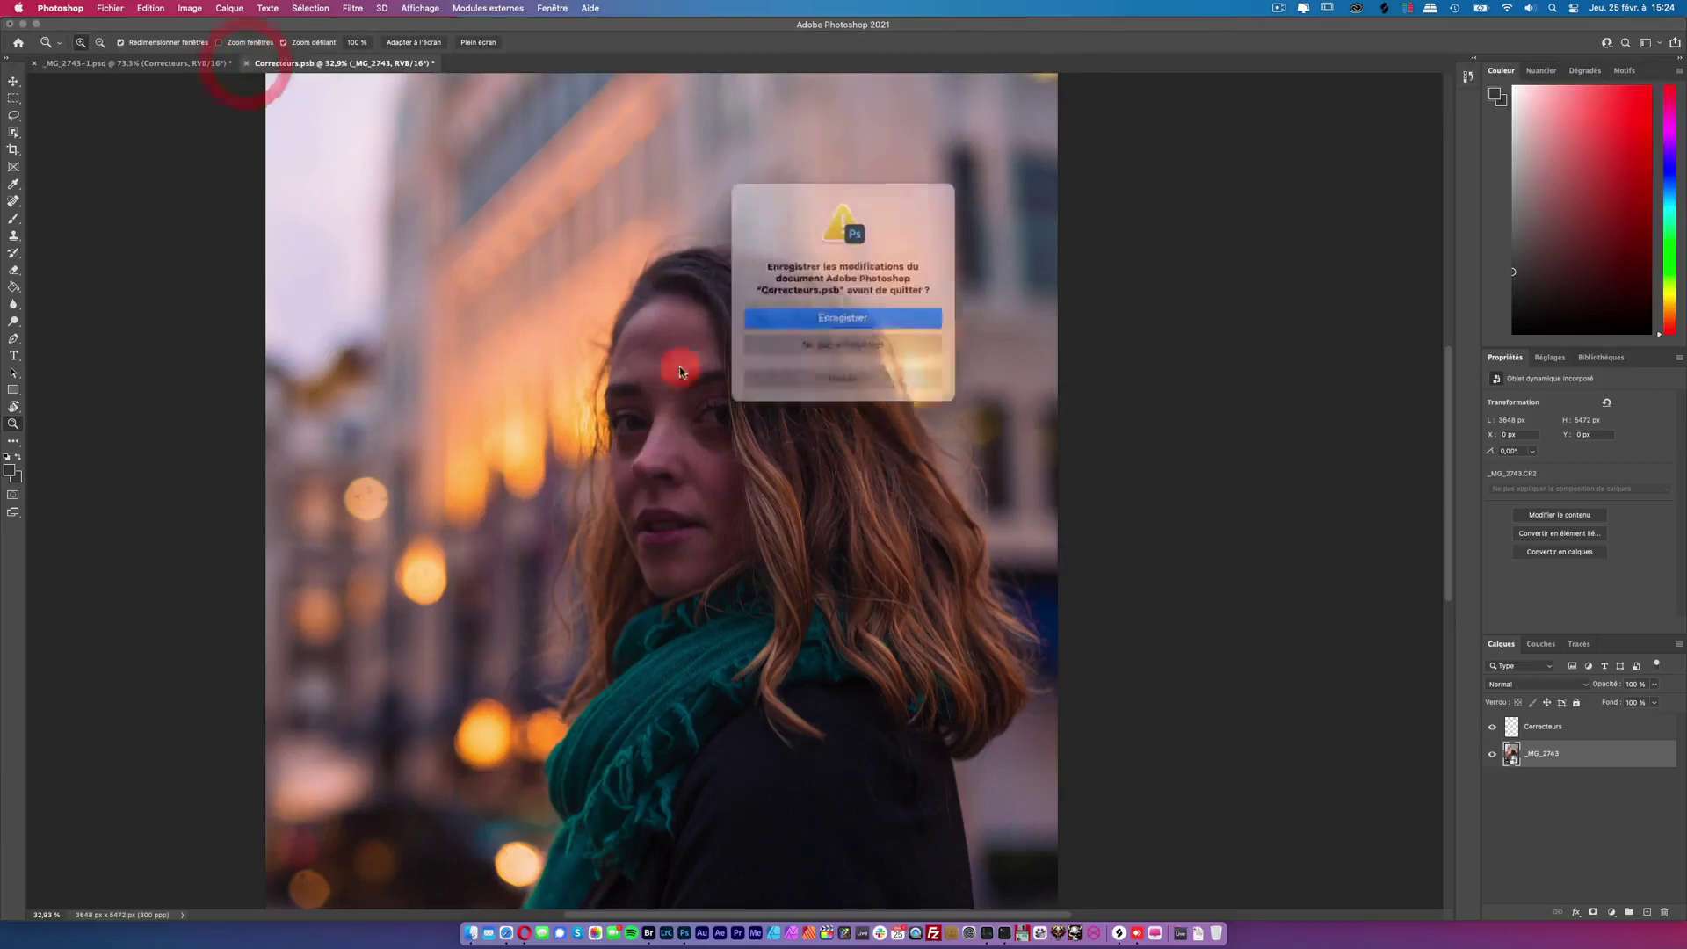
pyautogui.click(854, 337)
# Step: Fit the whole portrait on screen with Cmd+0
pyautogui.press('super+0')
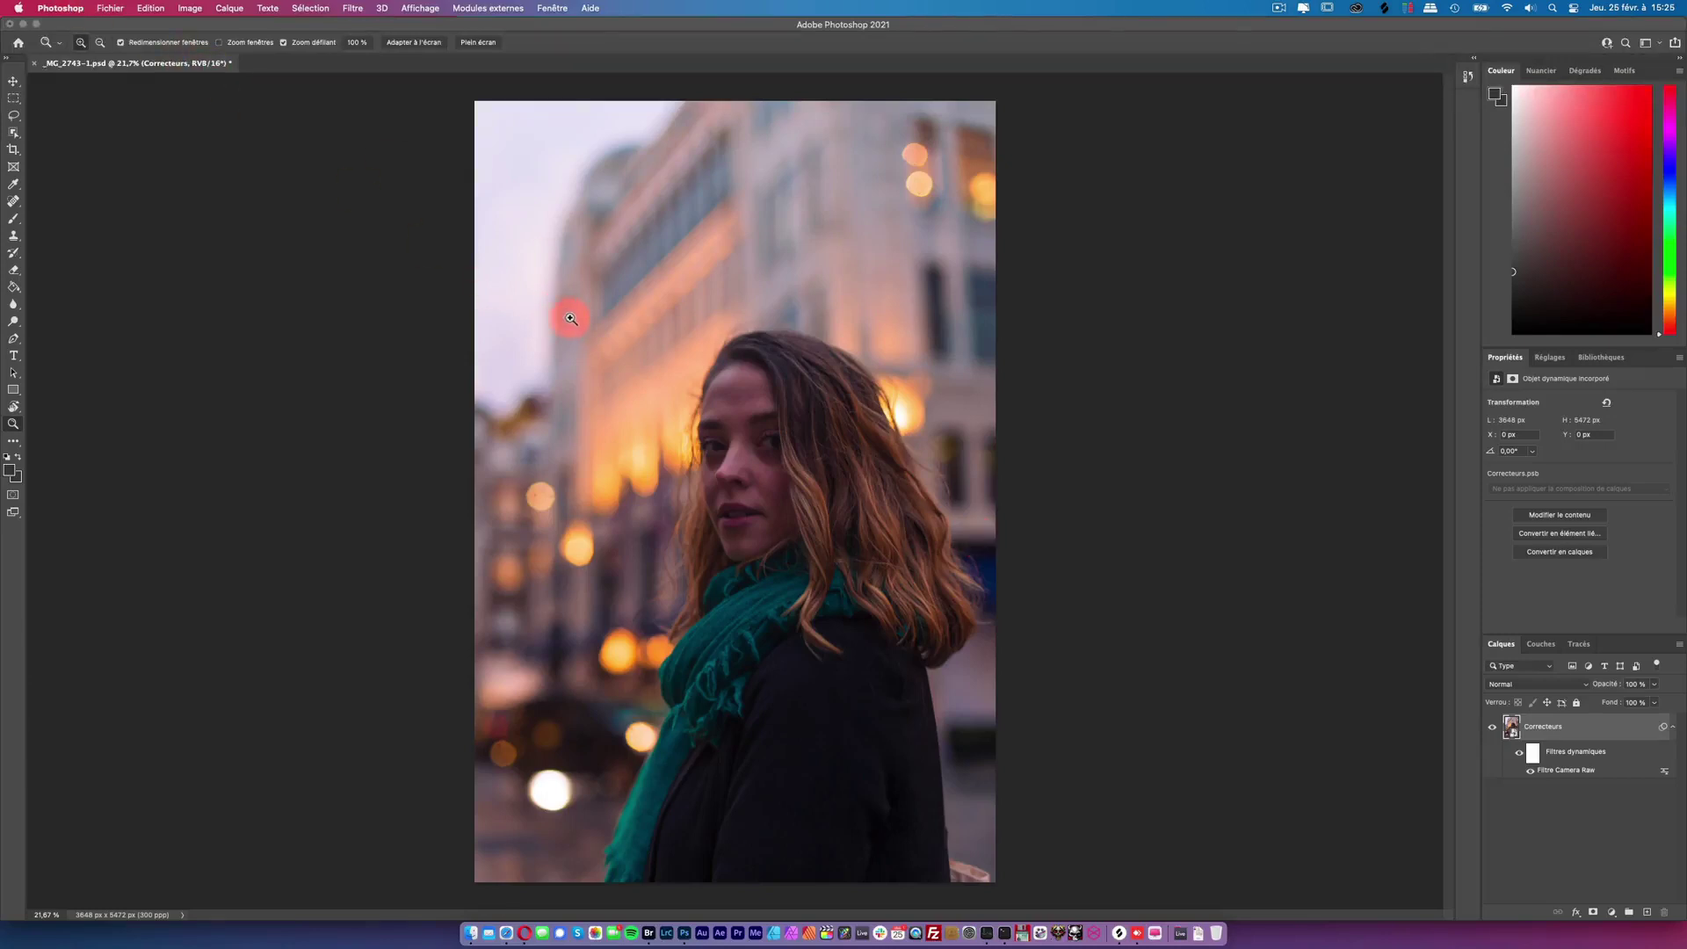
# Step: Frame a crop from her head to shoulders with Supprimer les pixels rognés unchecked
pyautogui.click(13, 149)
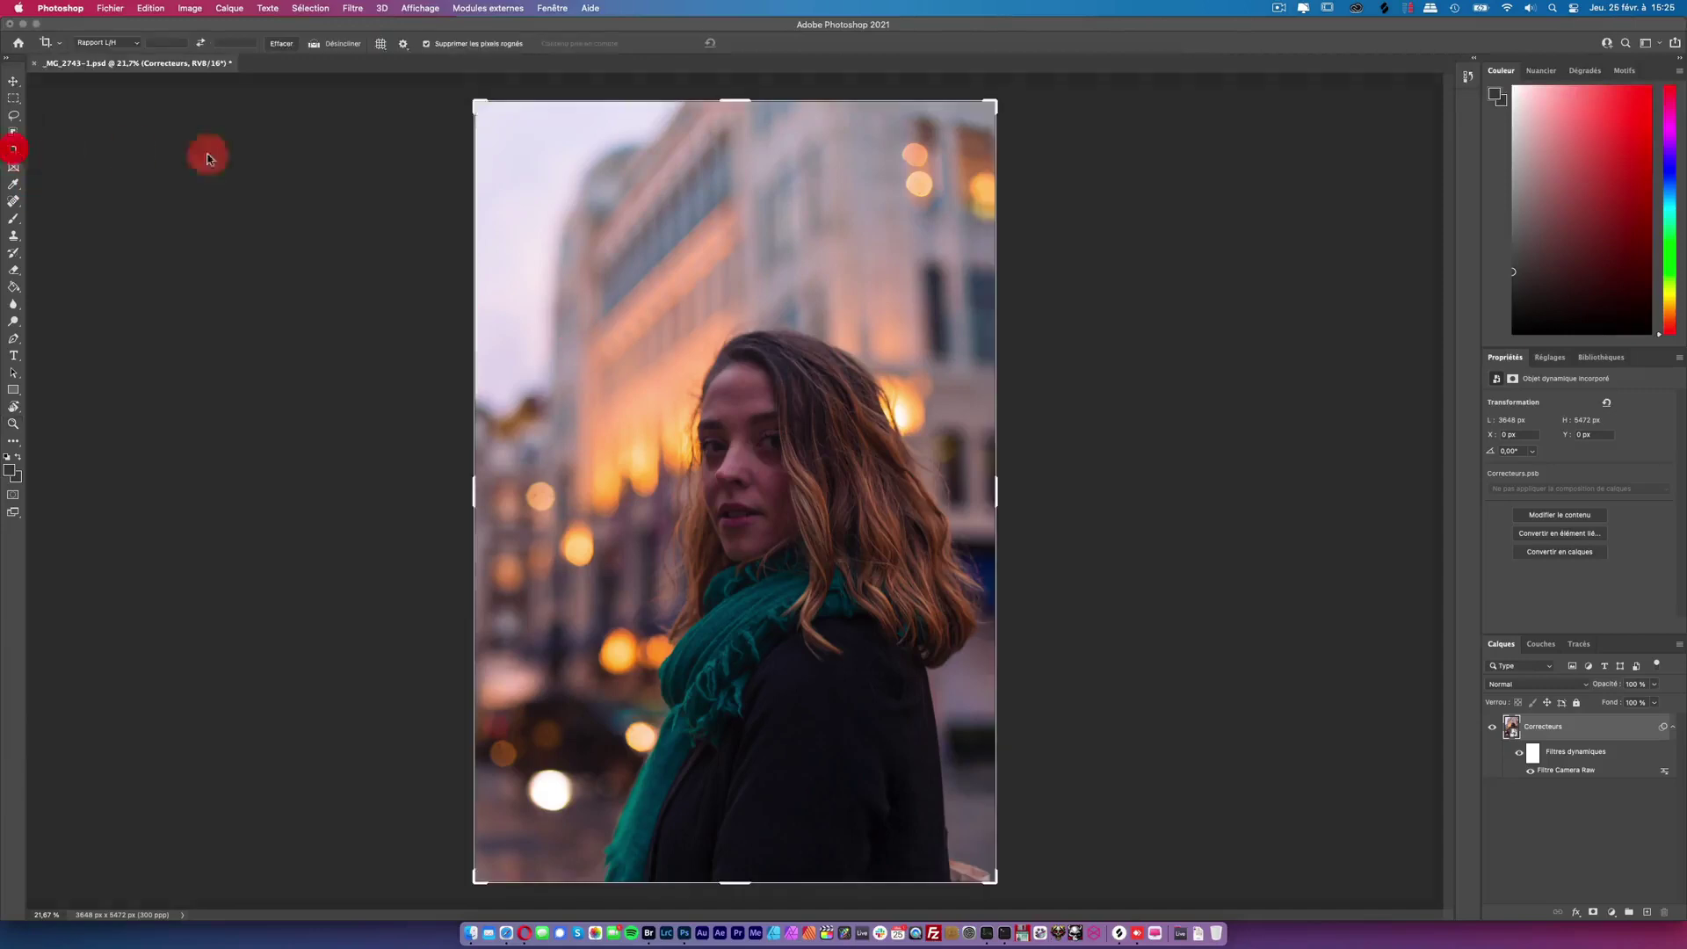
pyautogui.moveTo(475, 103); pyautogui.dragTo(476, 208)
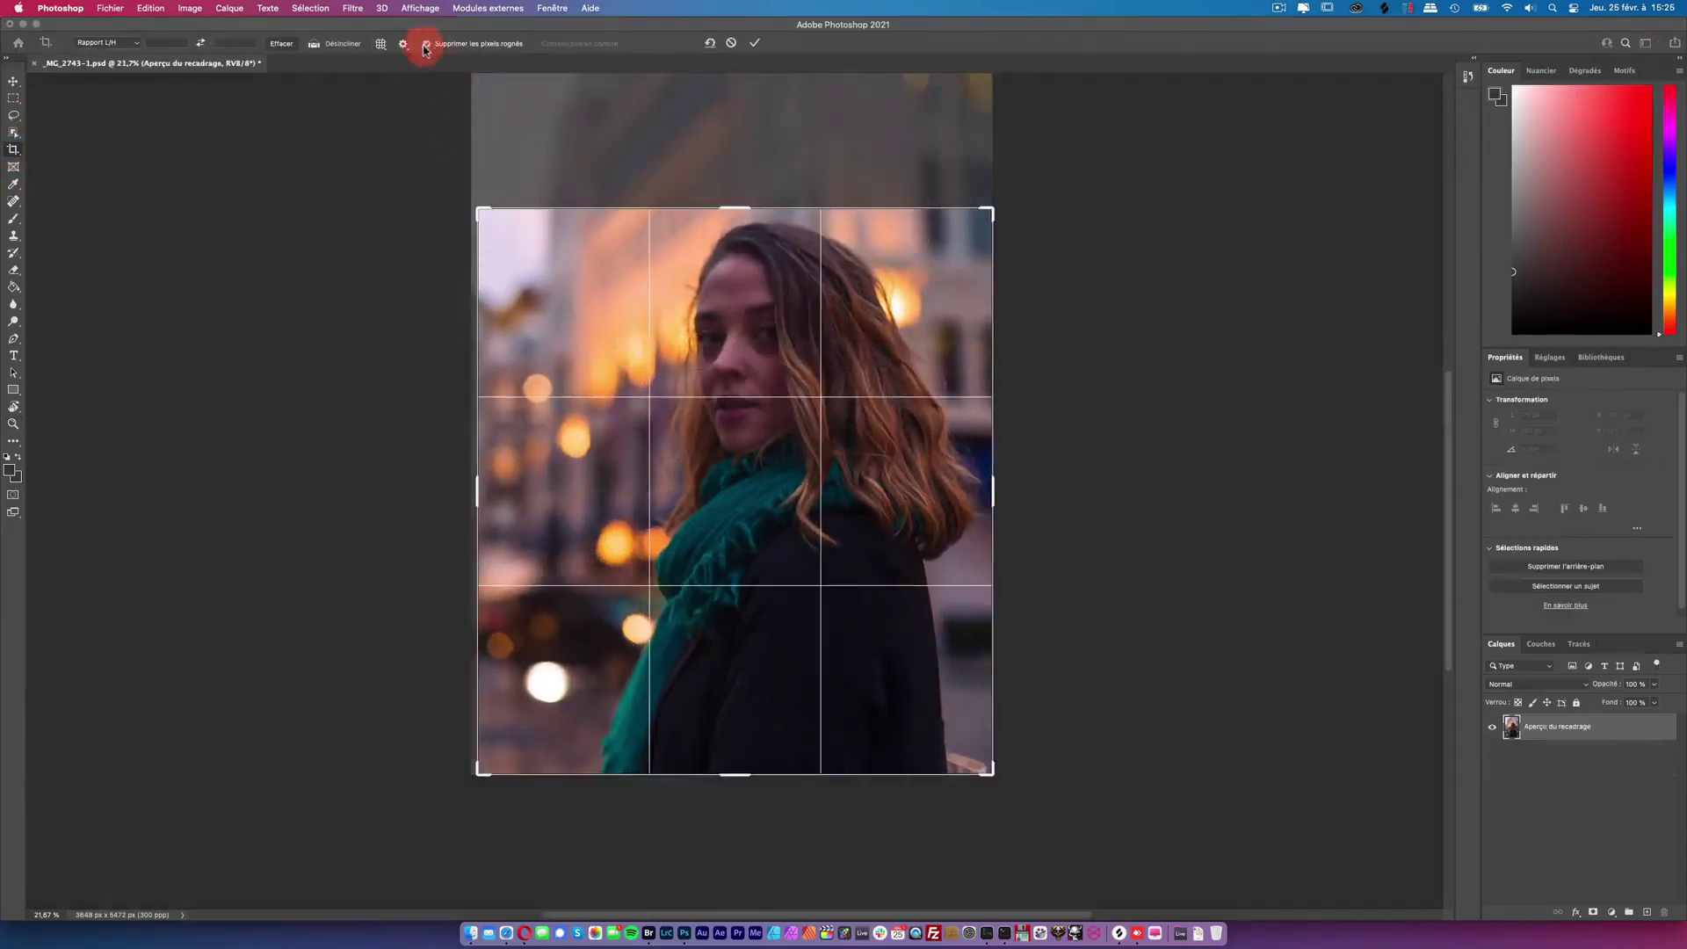
pyautogui.click(427, 44)
pyautogui.moveTo(989, 772); pyautogui.dragTo(988, 664)
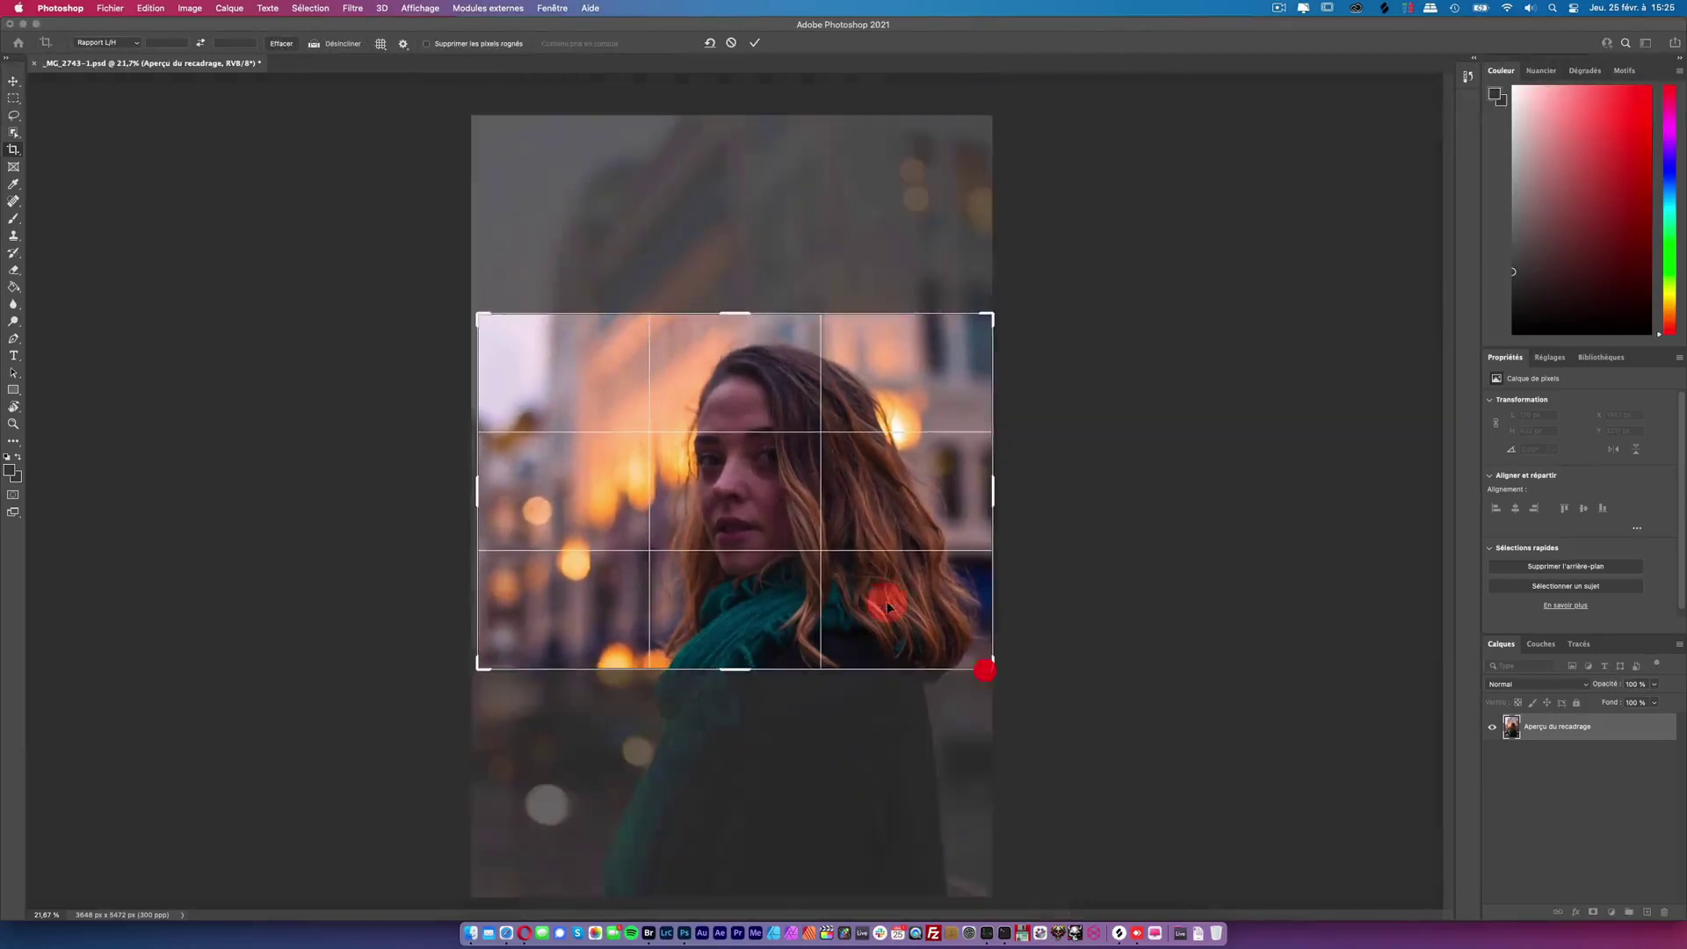
# Step: Set the crop ratio to 16:9, reposition the photo in the frame, and commit the crop
pyautogui.click(167, 43)
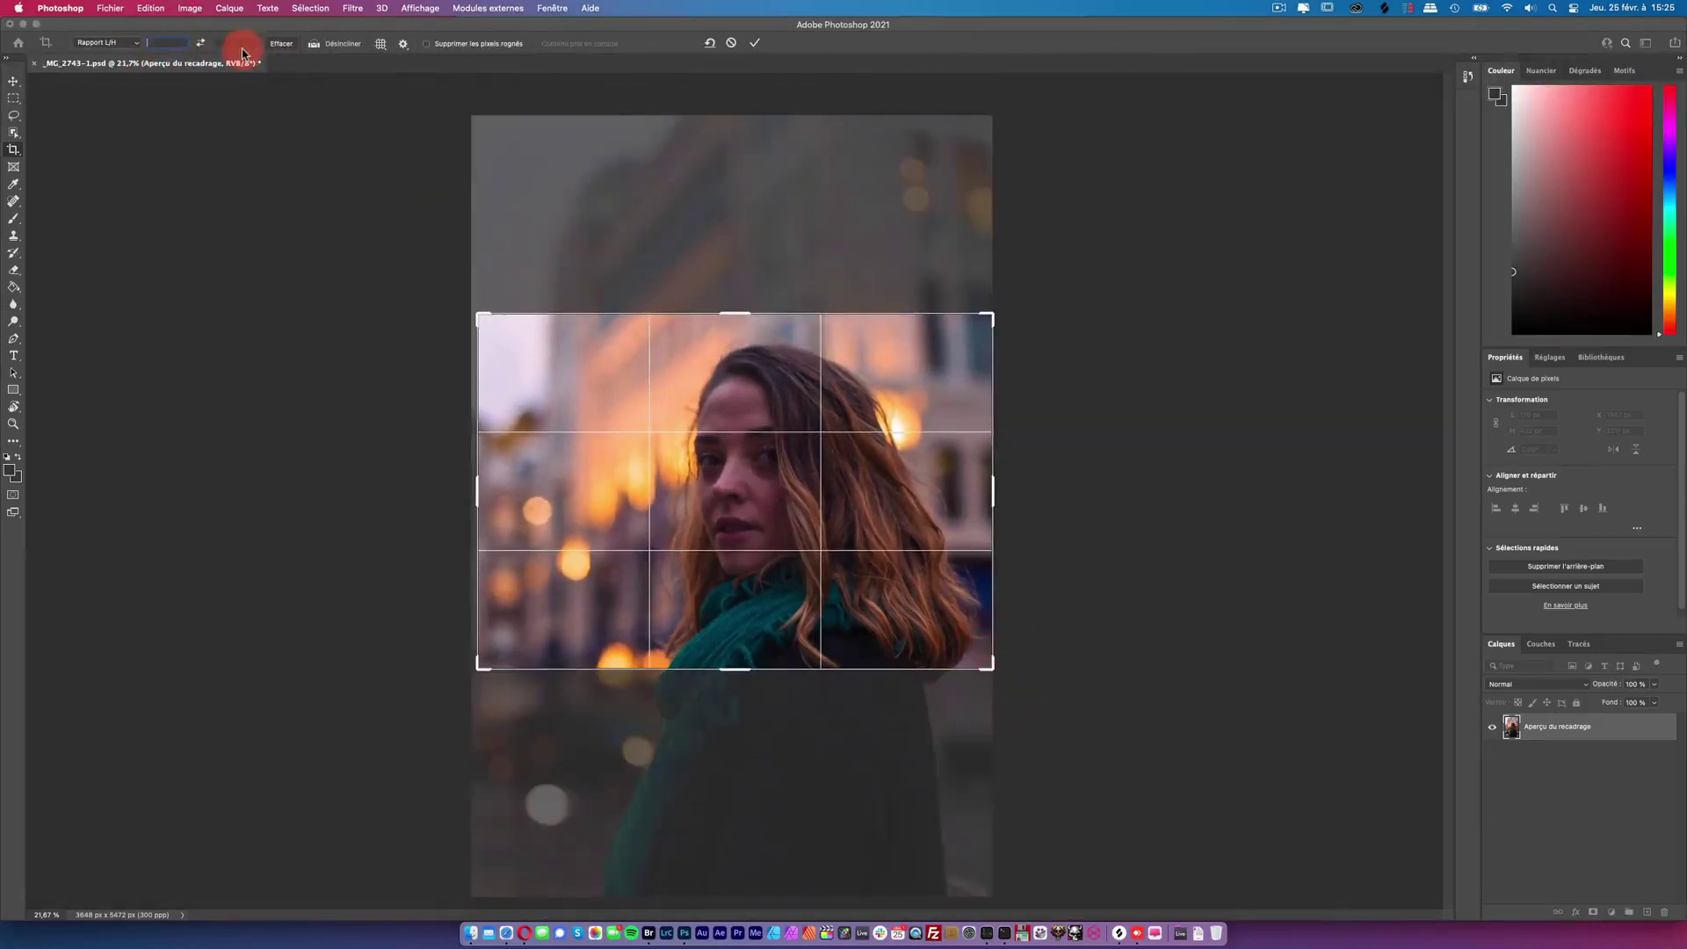
pyautogui.write('16')
pyautogui.press('Tab')
pyautogui.write('9')
pyautogui.hotkey('shift', 'Tab')
pyautogui.hotkey('shift', 'Tab')
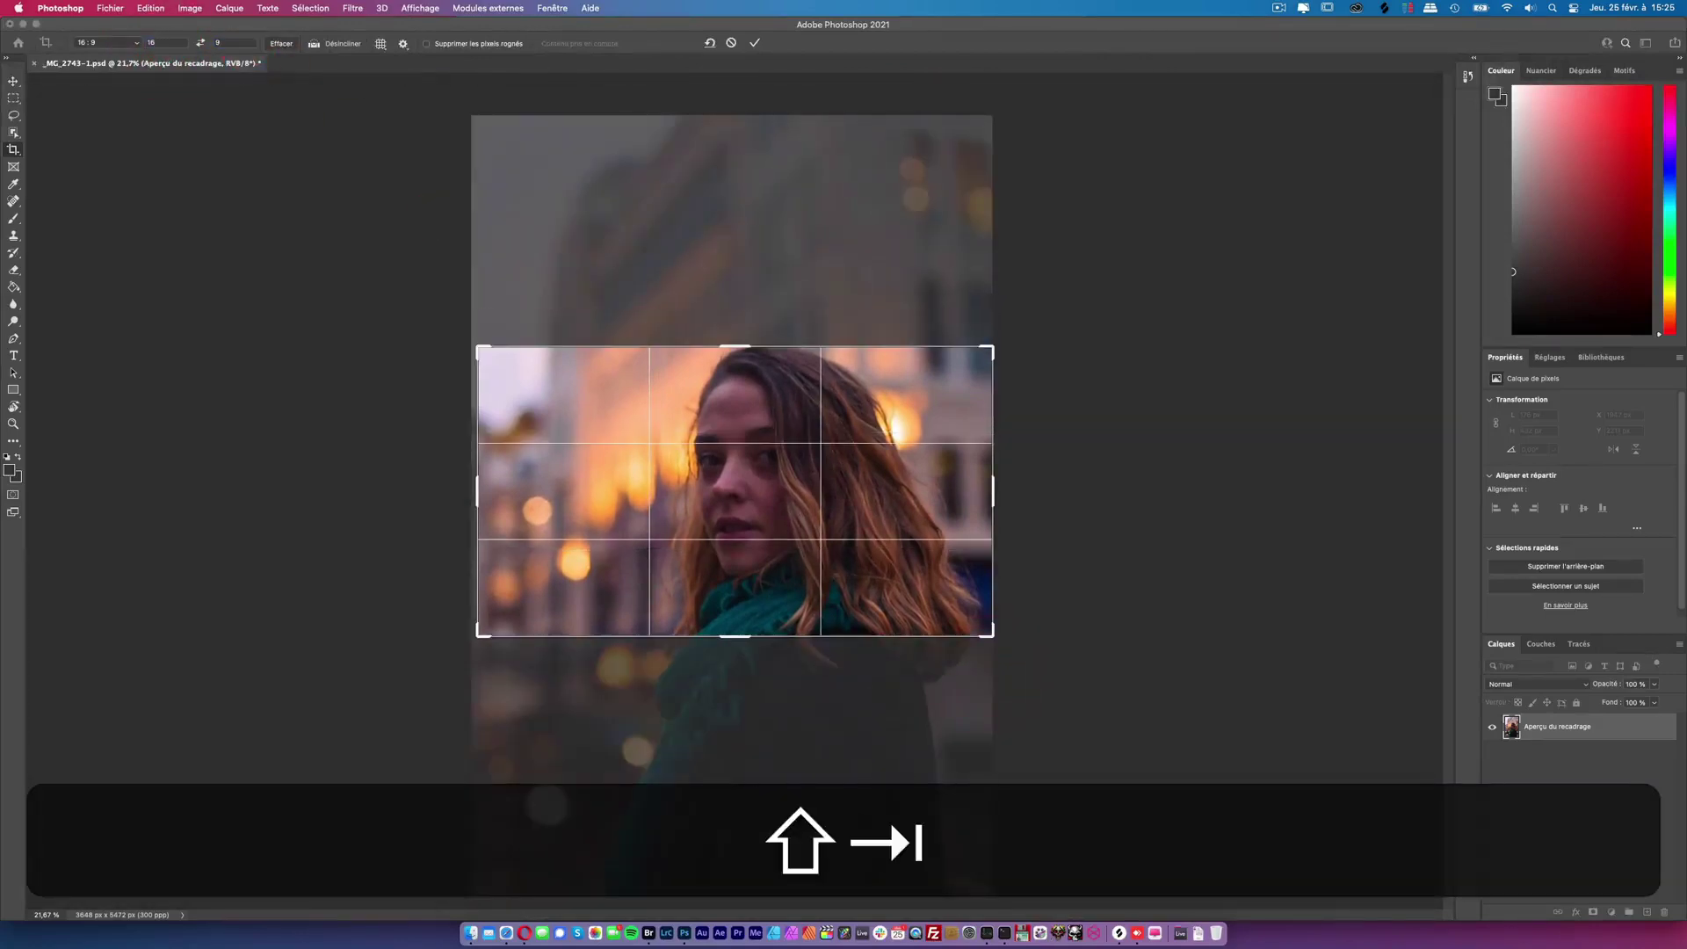
pyautogui.moveTo(745, 510); pyautogui.dragTo(747, 495)
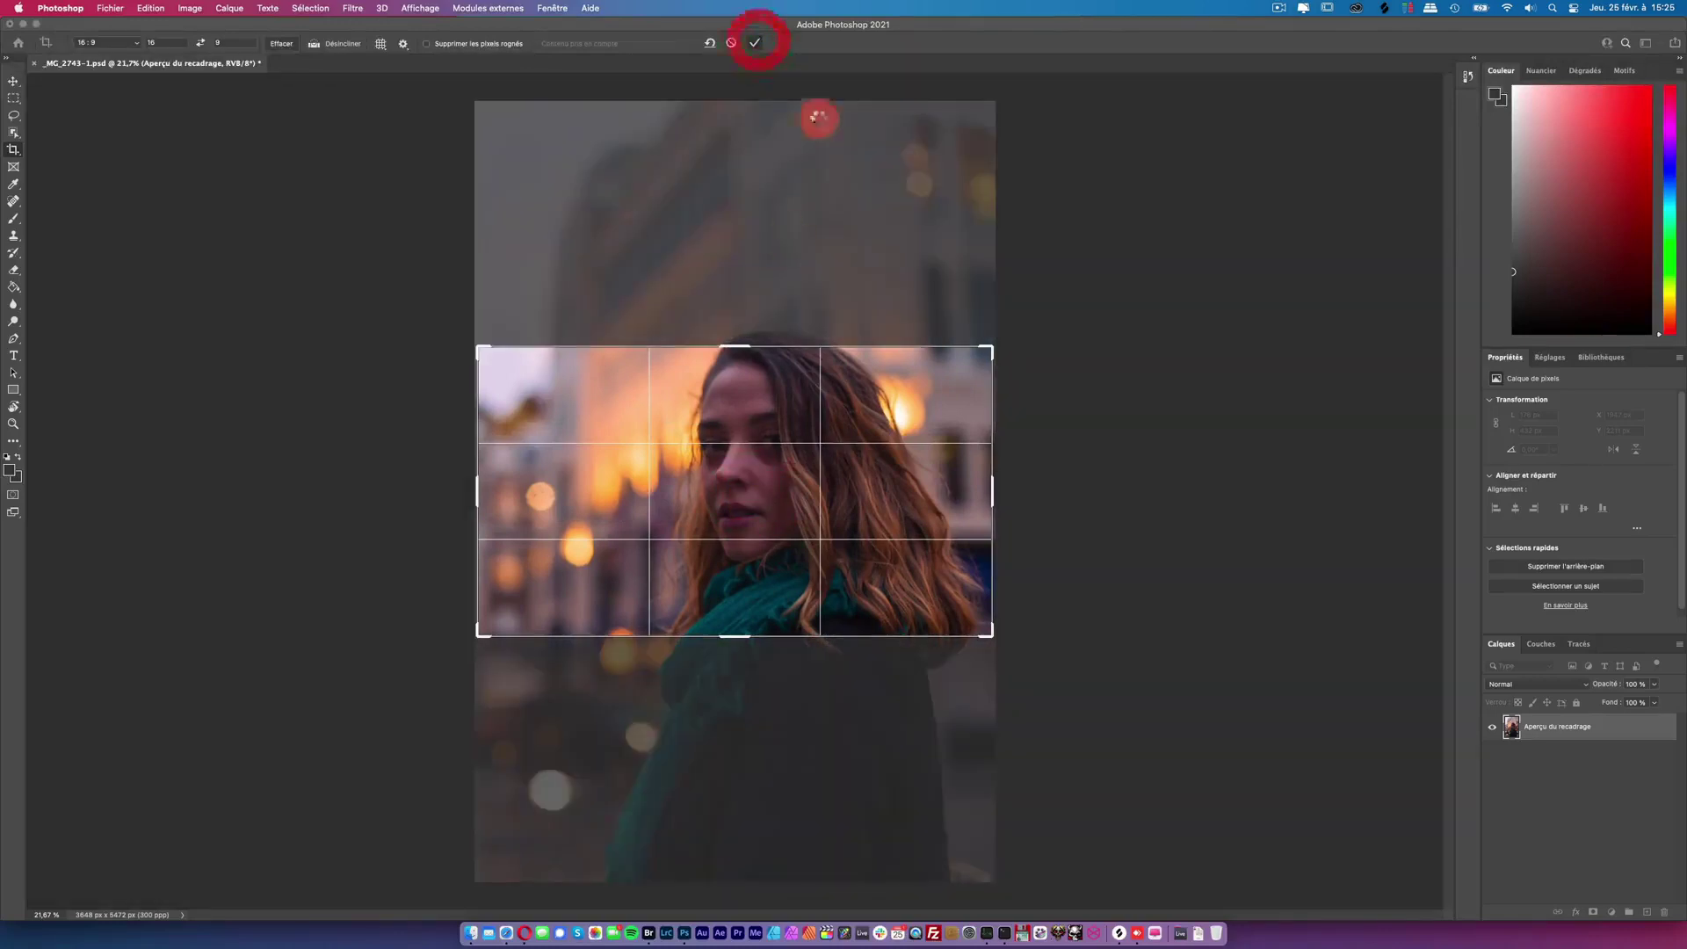
pyautogui.press('Return')
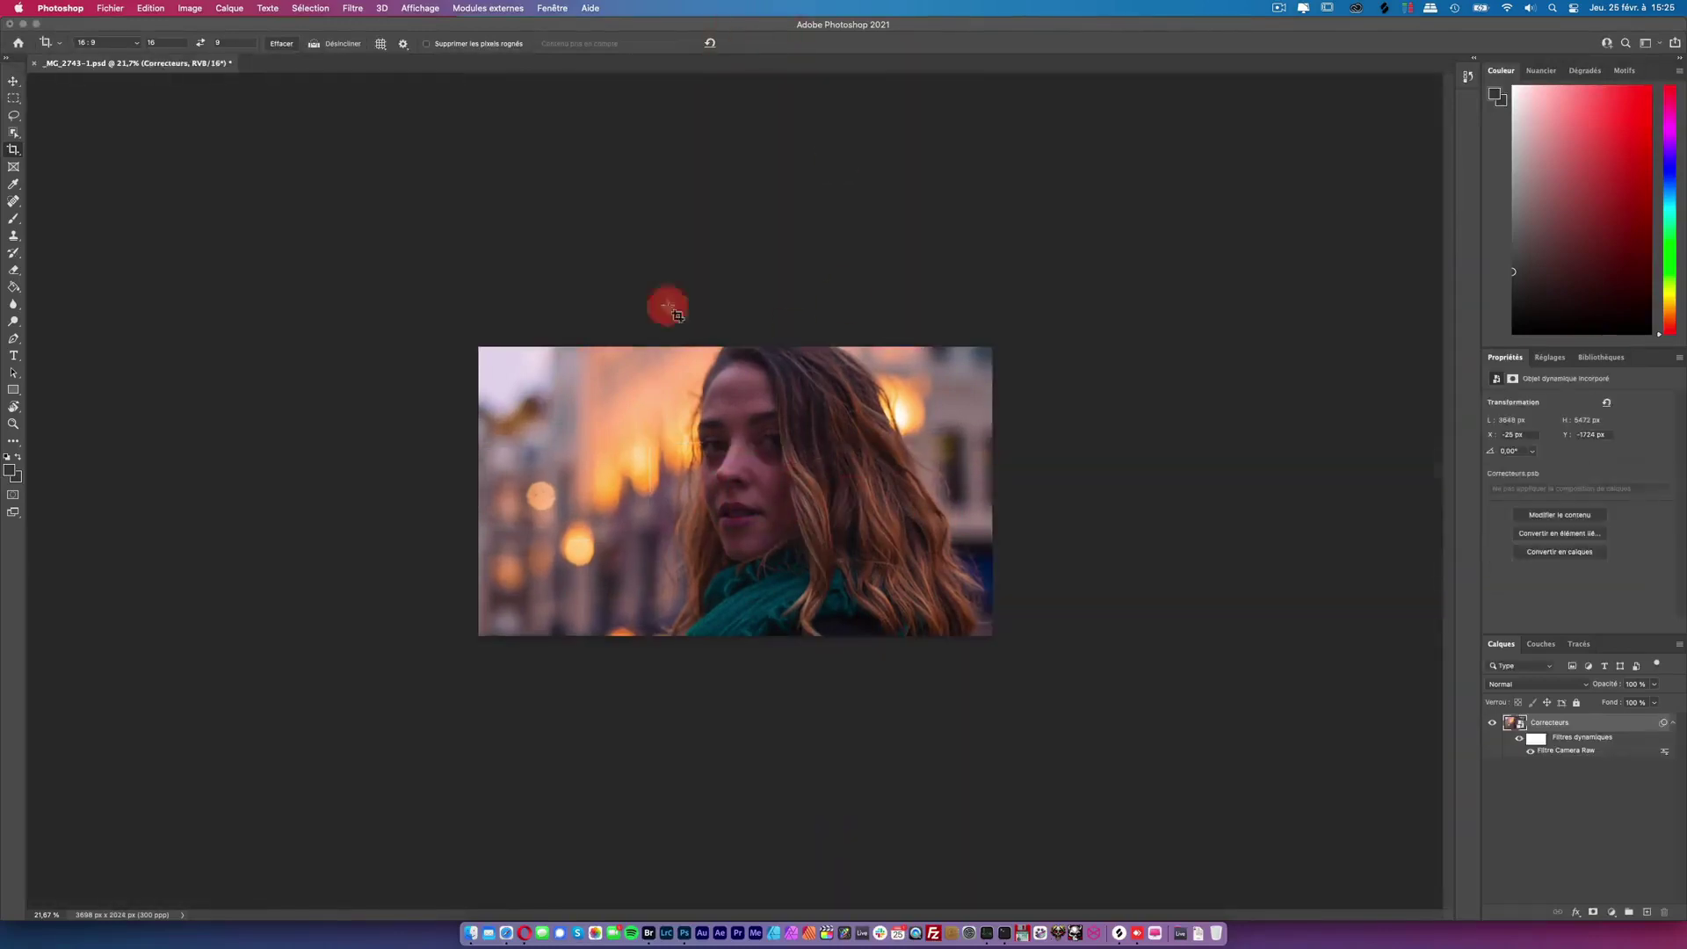
# Step: Zoom in to inspect the 16:9 crop on her face, then fit the image back on screen
pyautogui.press('z')
pyautogui.click(615, 503)
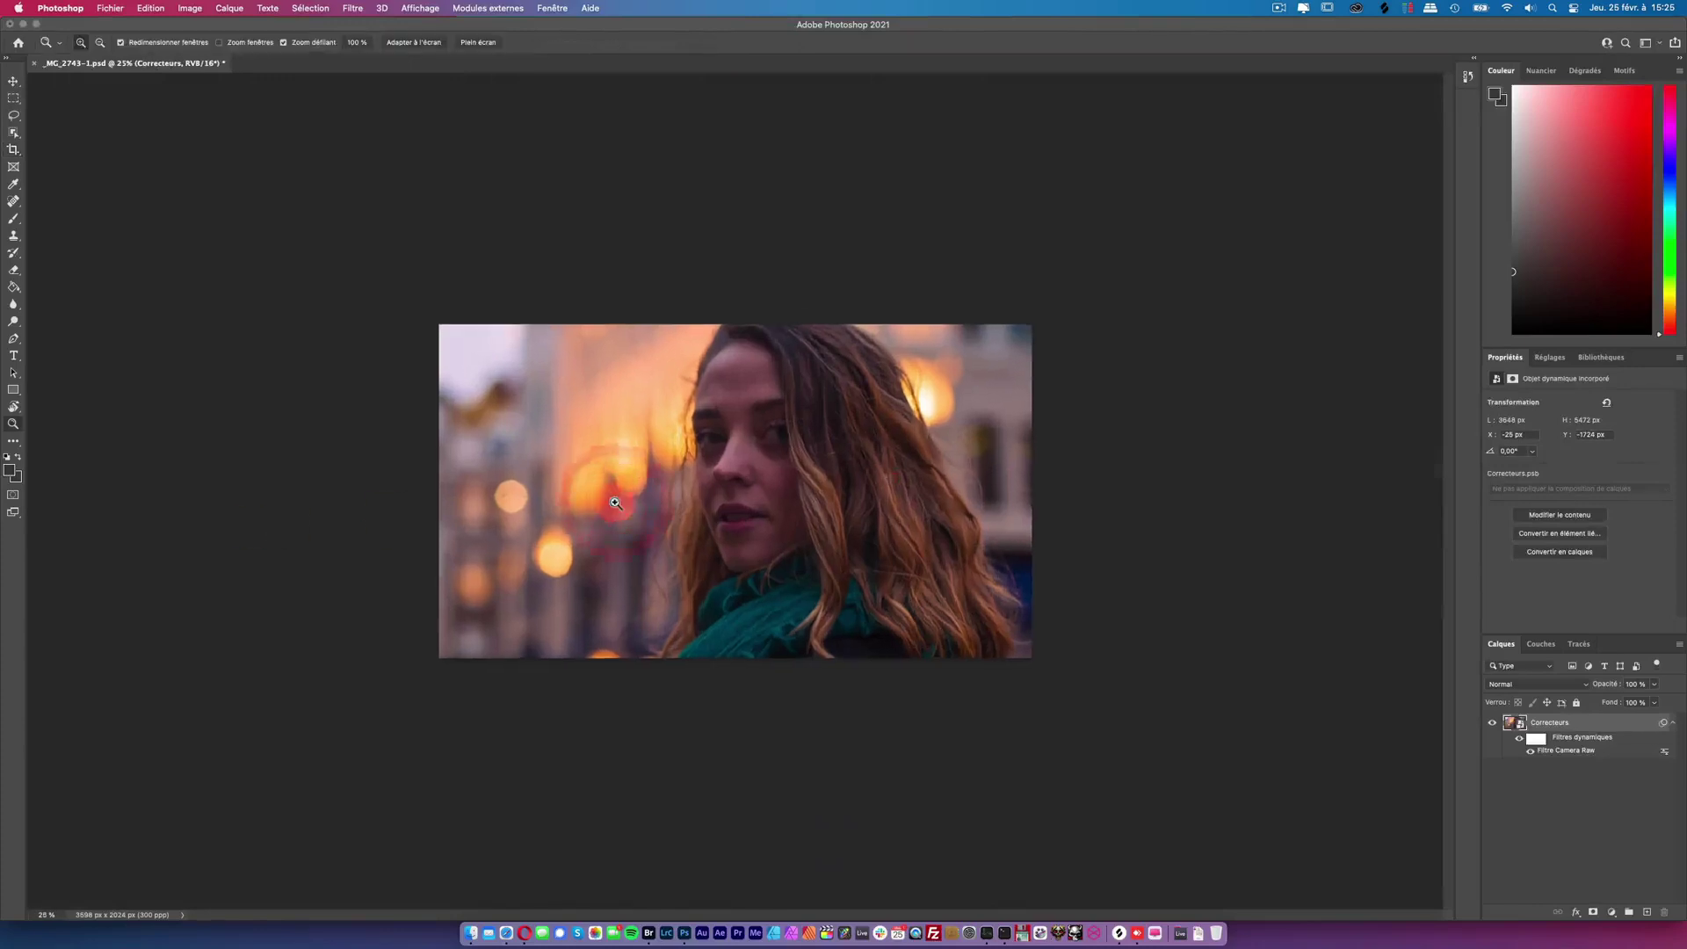
pyautogui.click(615, 502)
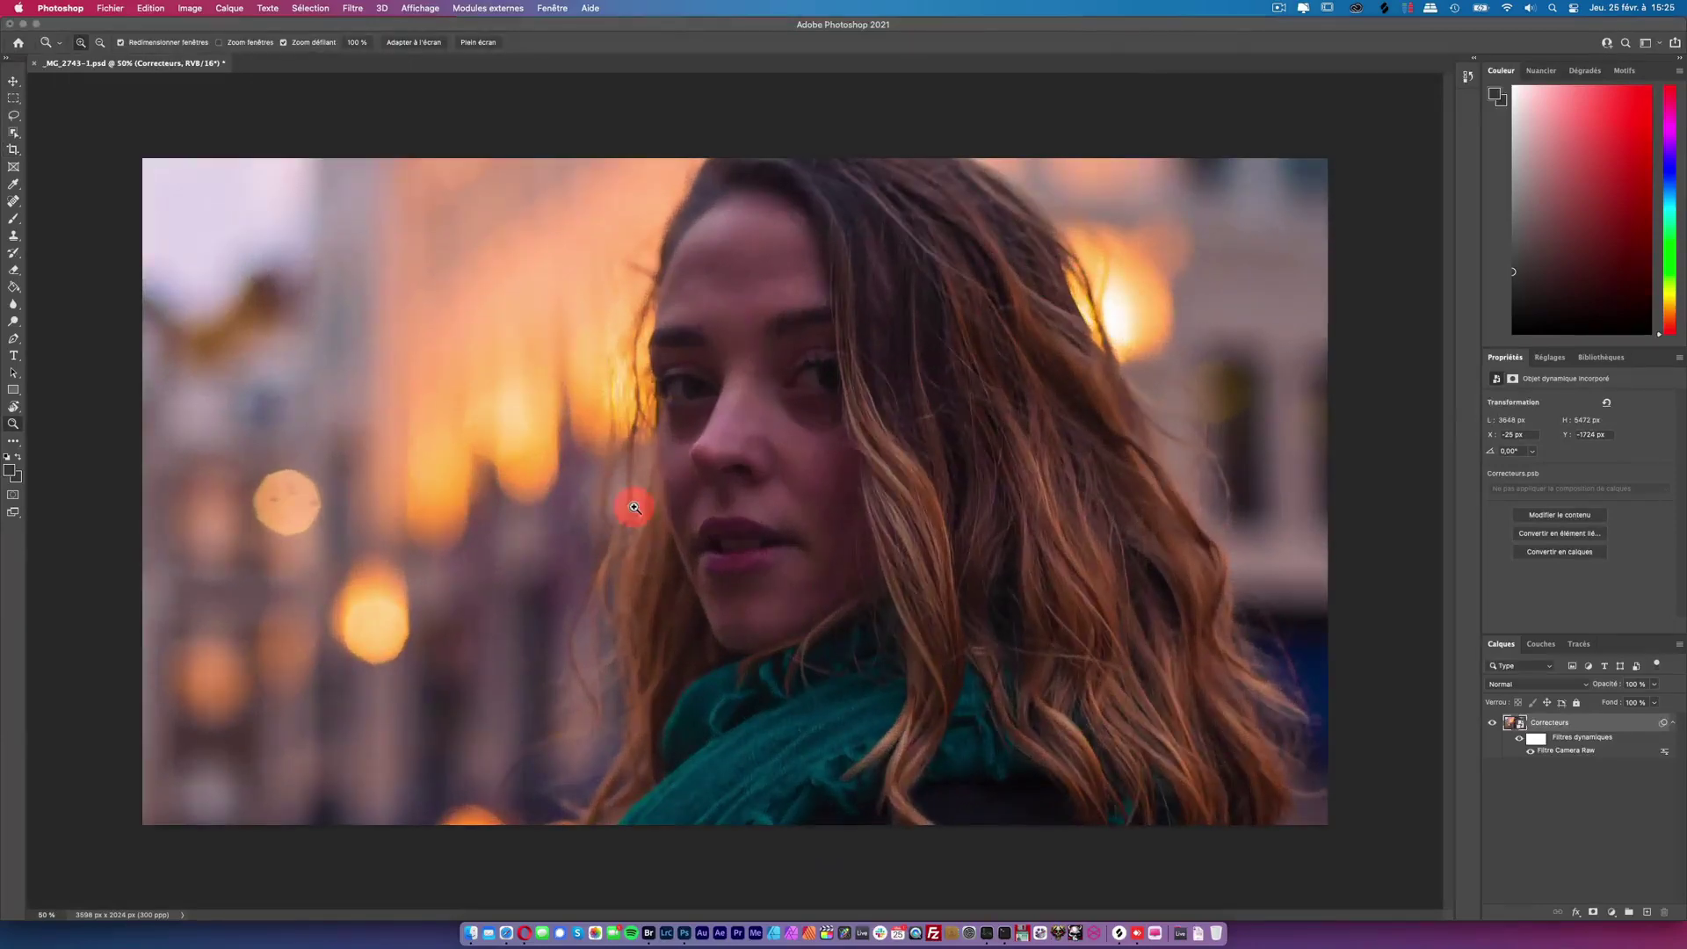
pyautogui.press('super+0')
# Step: Re-crop using Format d'origine proportions, dragging the handles into a tall vertical frame around her
pyautogui.press('c')
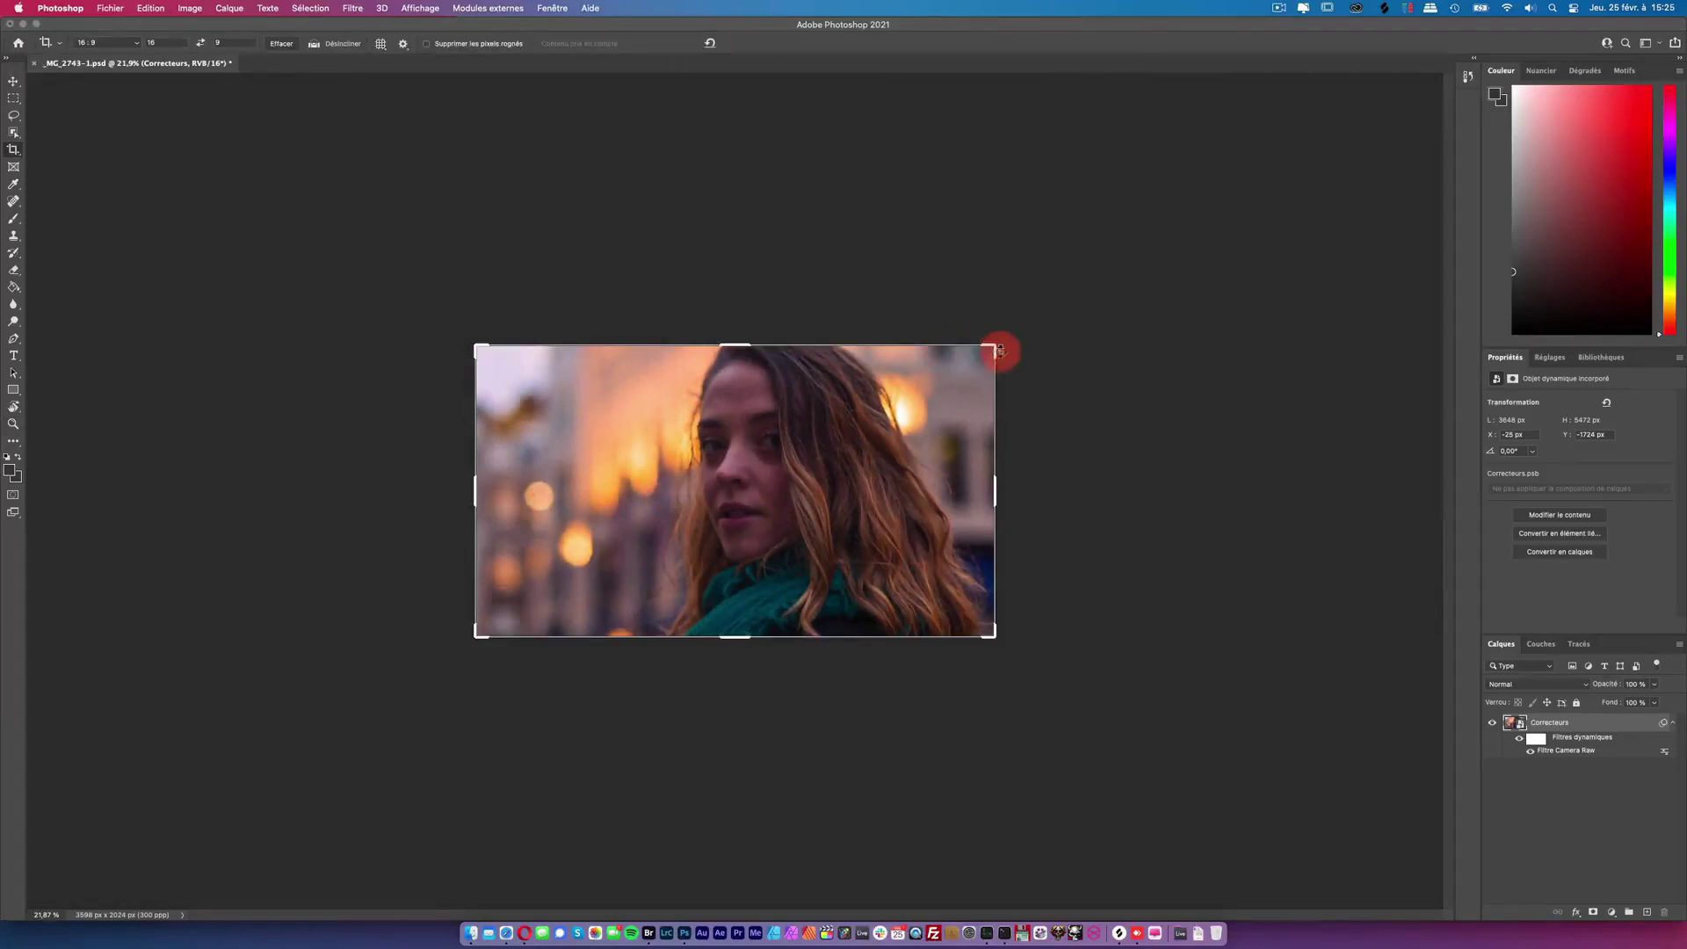
pyautogui.click(967, 379)
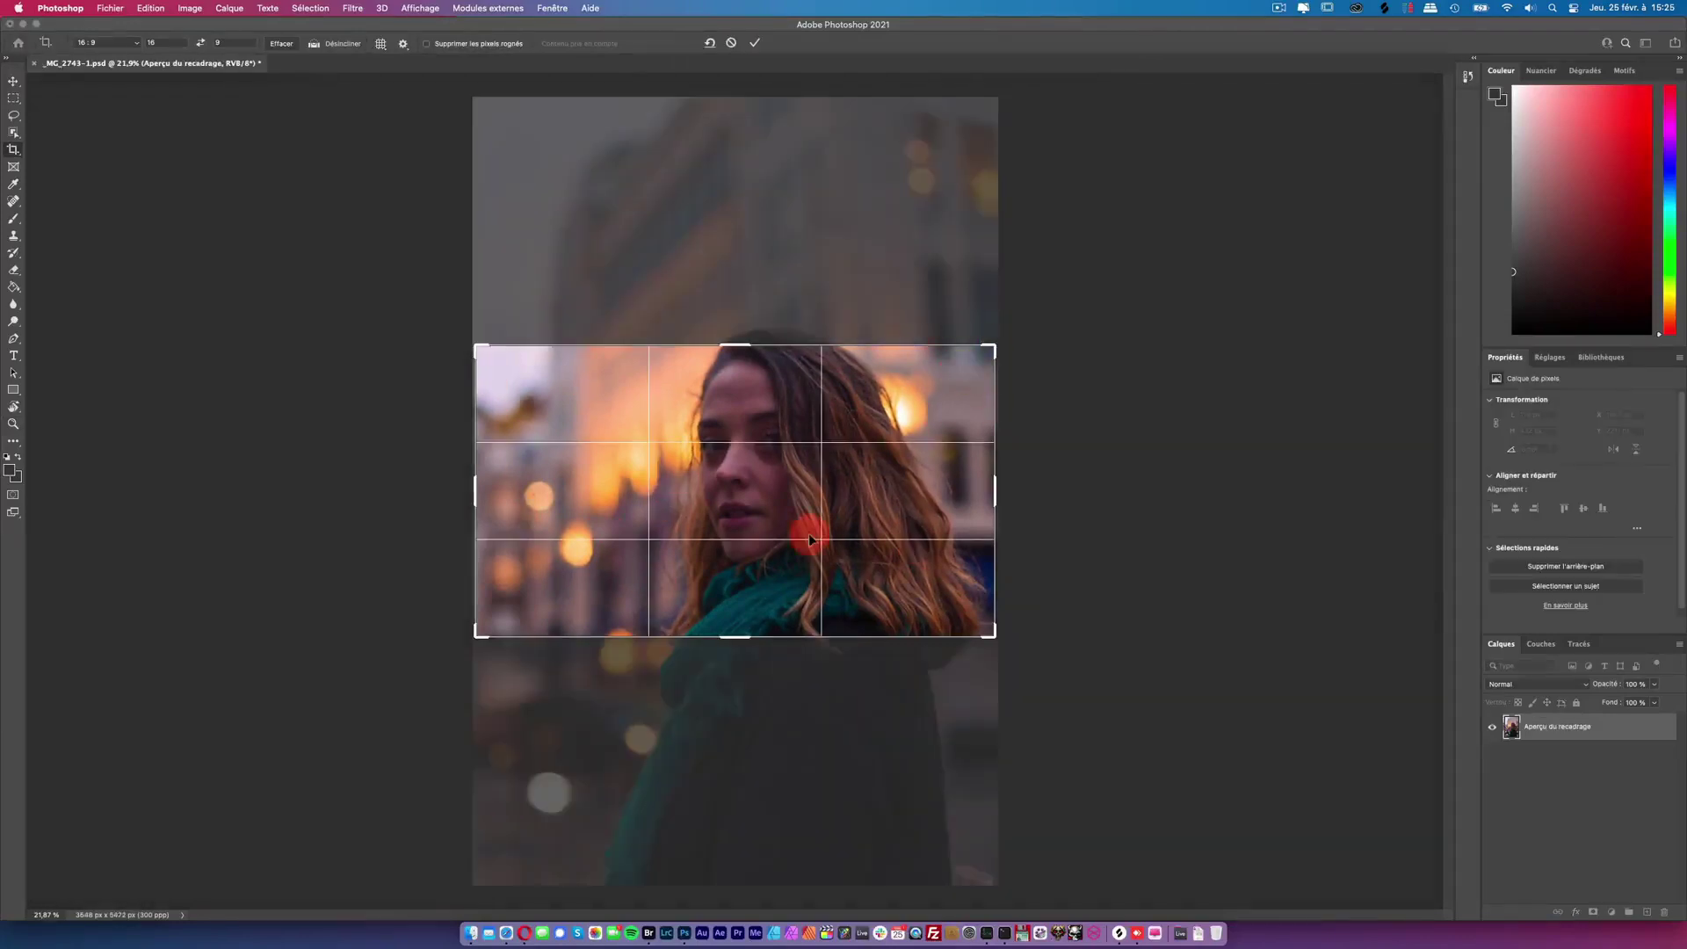
pyautogui.click(281, 43)
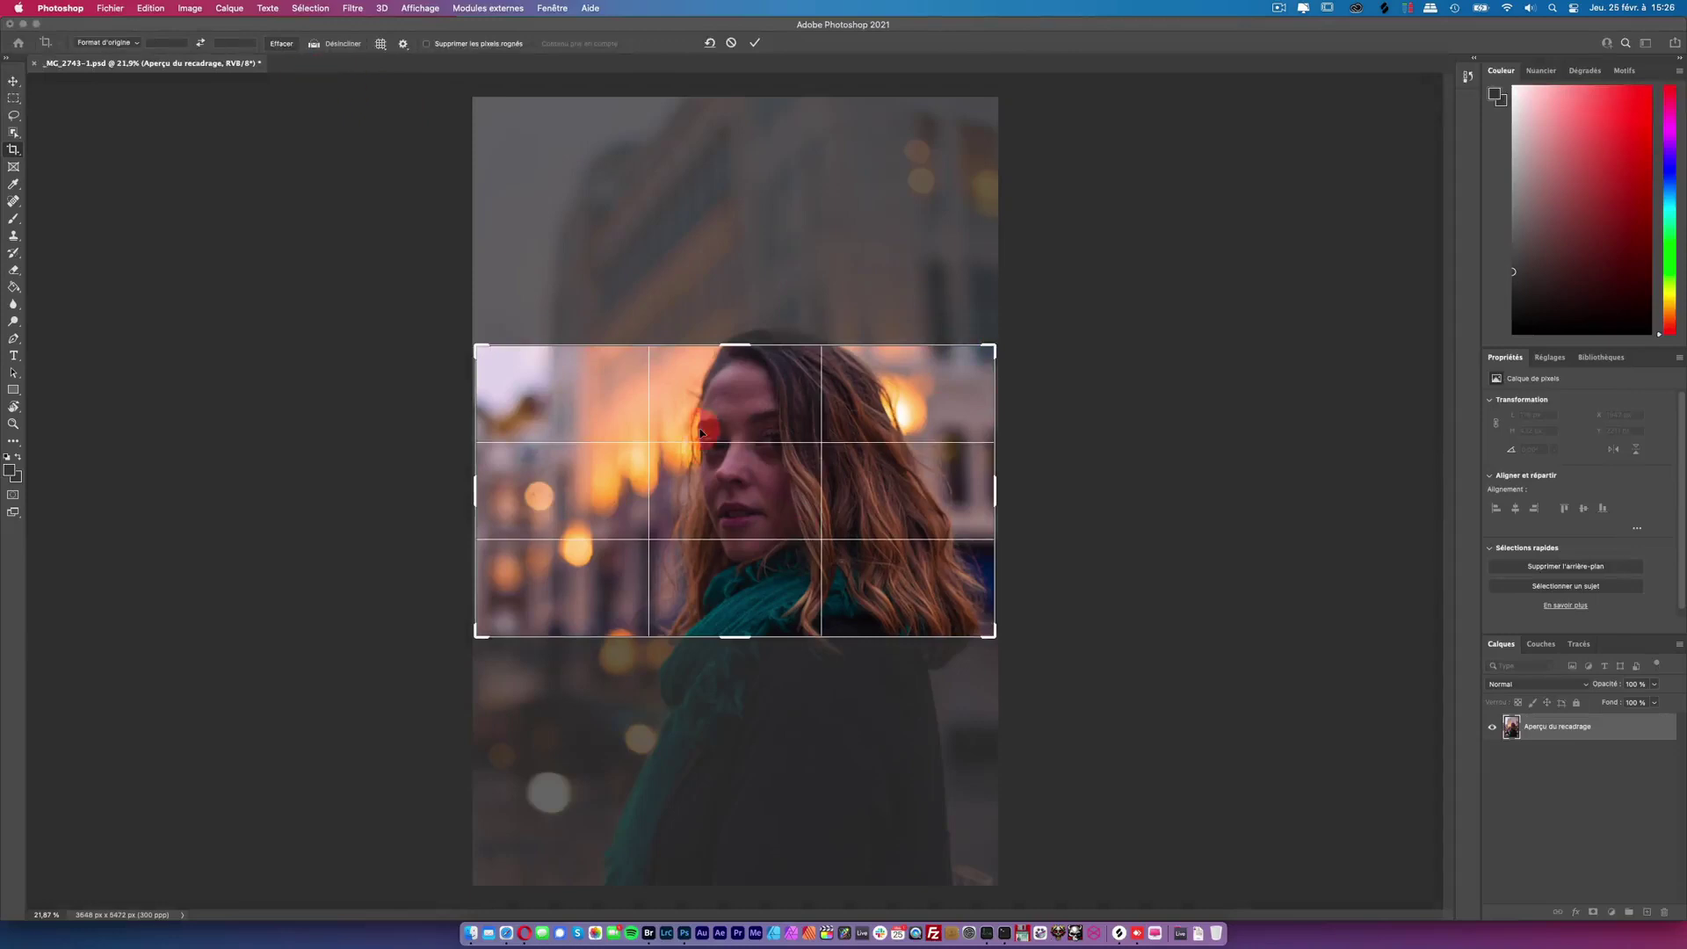
pyautogui.click(152, 42)
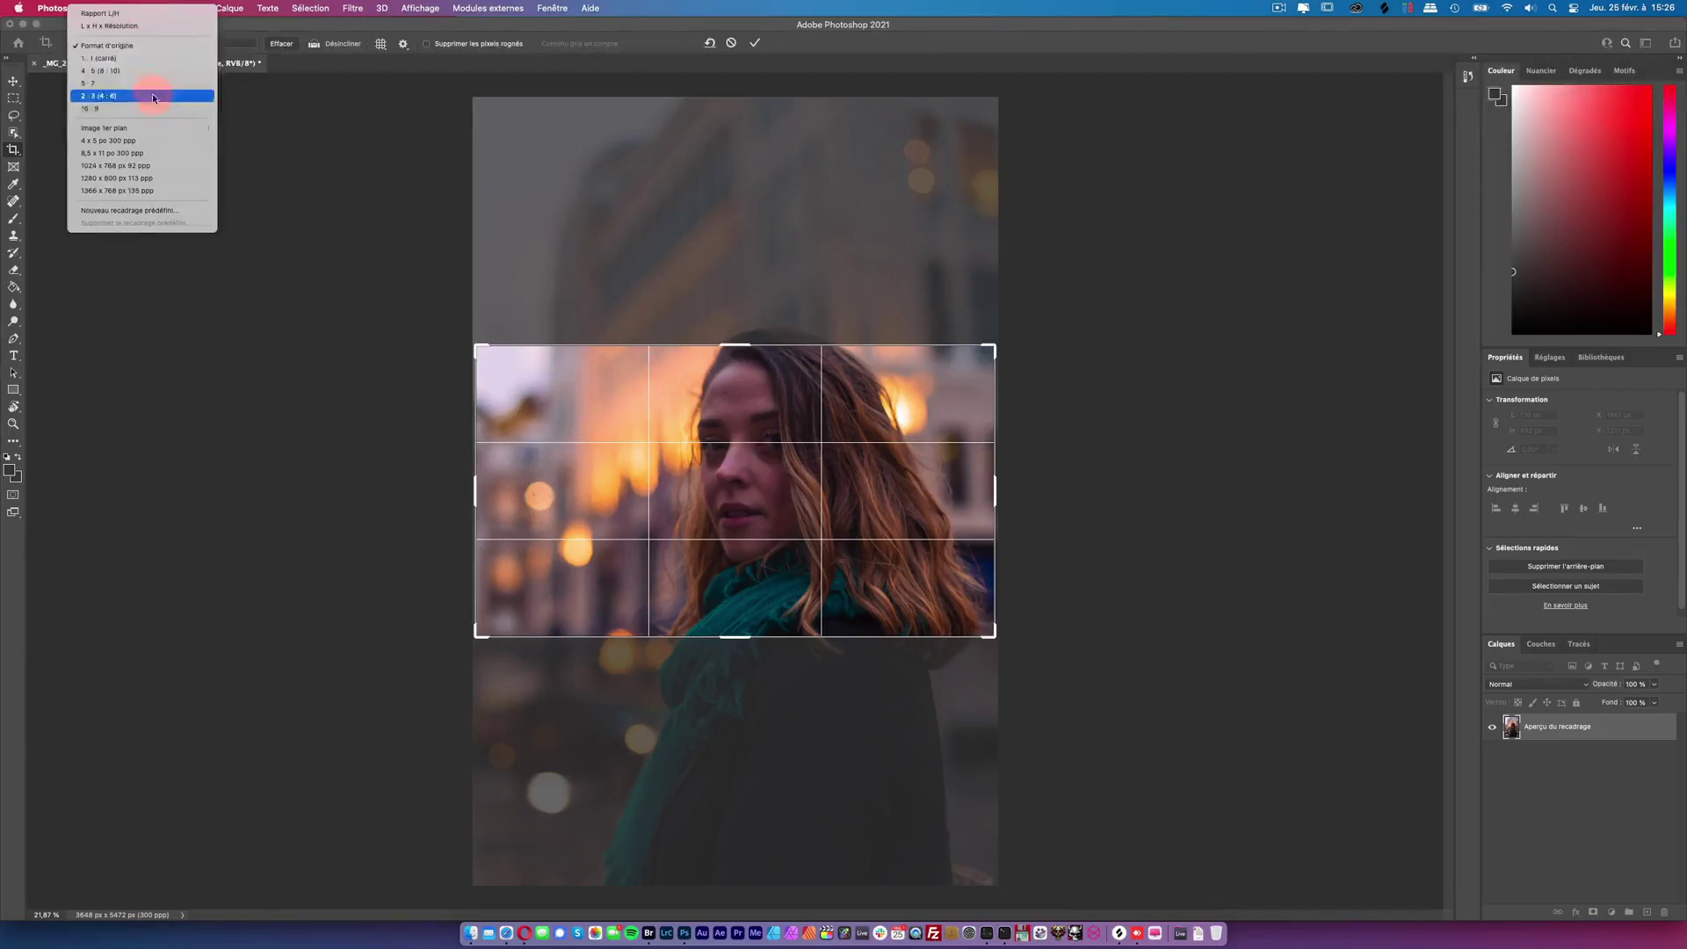
pyautogui.click(153, 51)
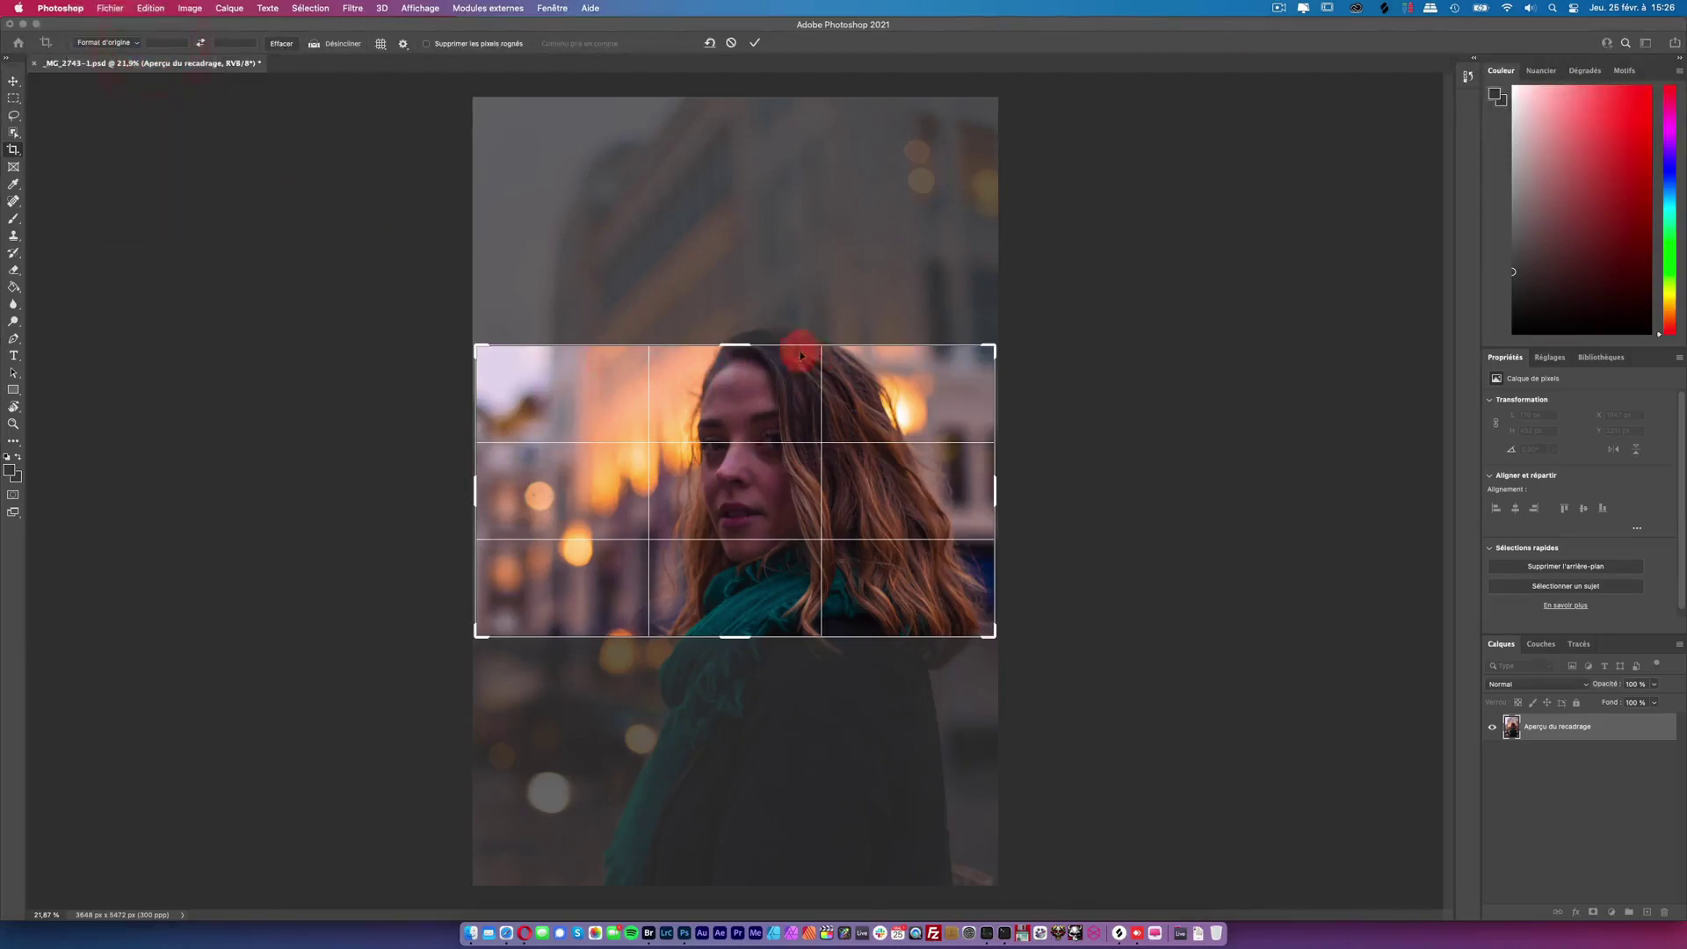
pyautogui.moveTo(993, 347)
pyautogui.mouseDown()
pyautogui.moveTo(868, 254)
pyautogui.moveTo(865, 211)
pyautogui.mouseUp()
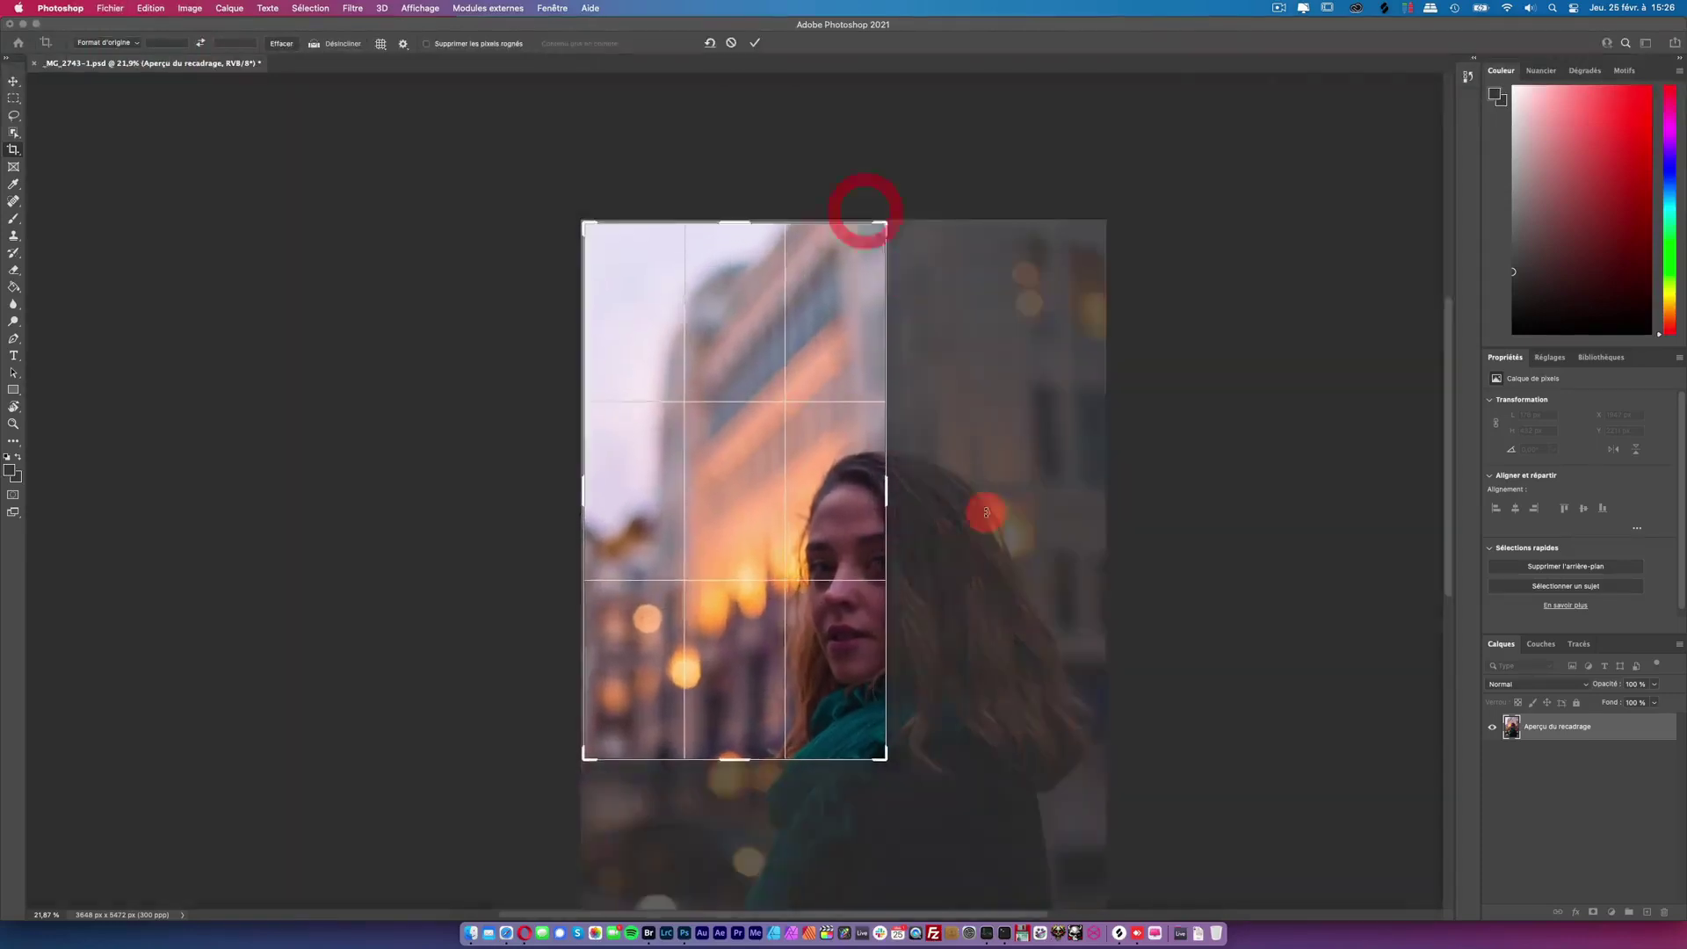
pyautogui.moveTo(885, 518); pyautogui.dragTo(1026, 615)
pyautogui.moveTo(960, 501); pyautogui.dragTo(965, 500)
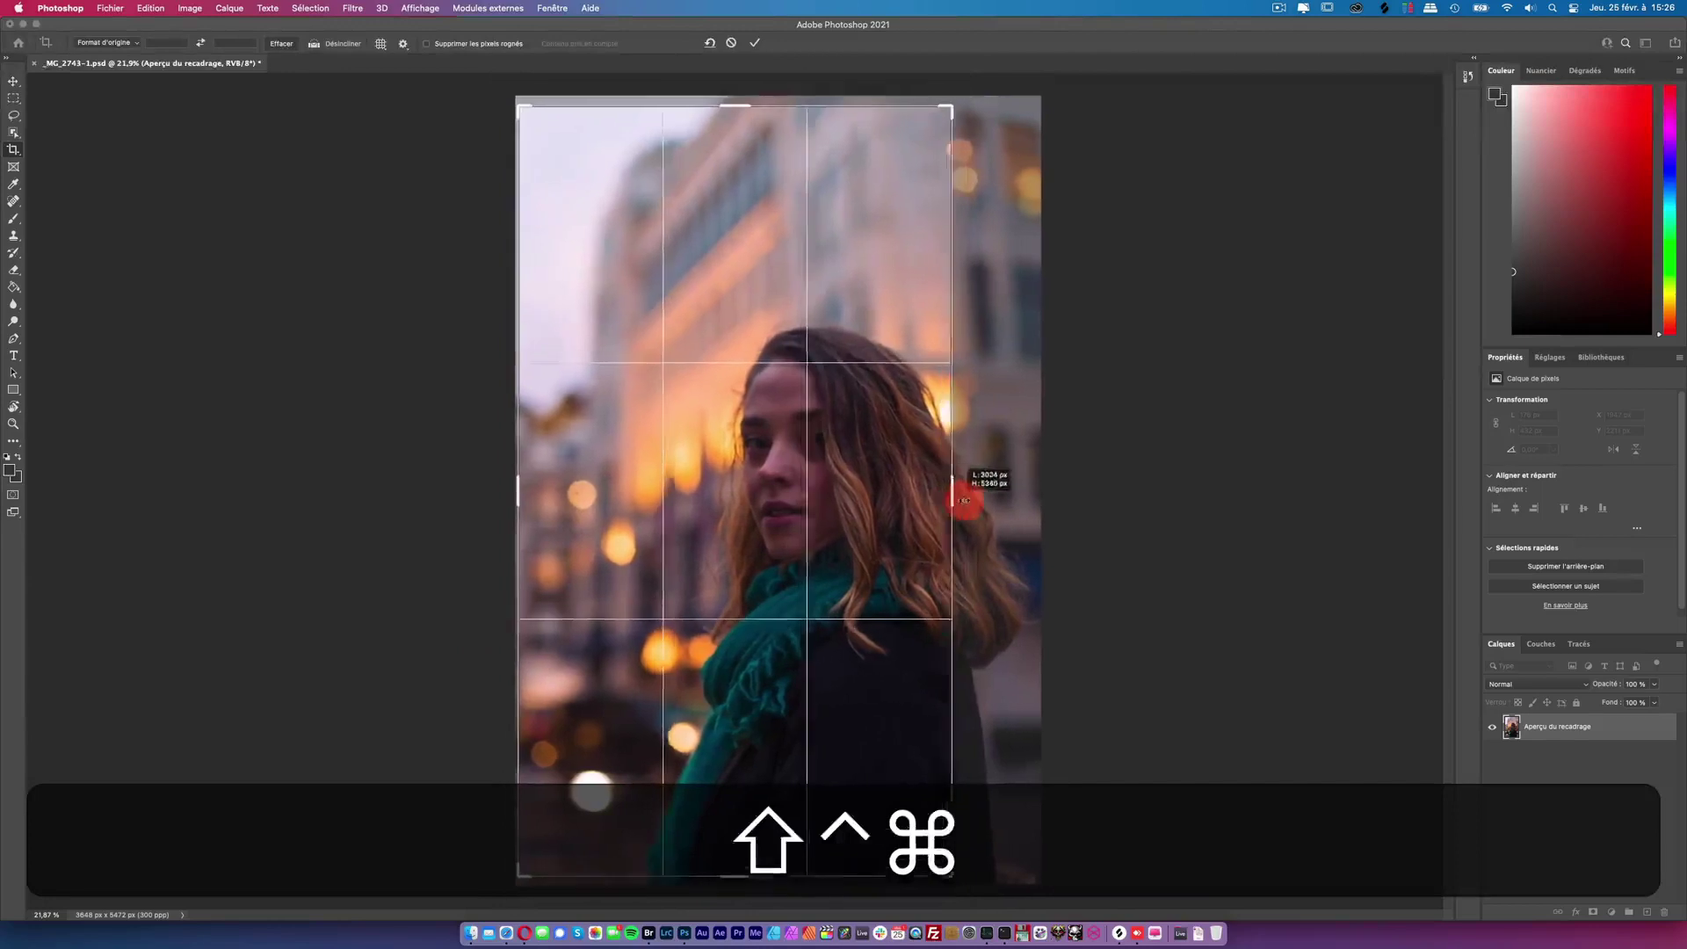
pyautogui.moveTo(965, 500); pyautogui.dragTo(960, 489)
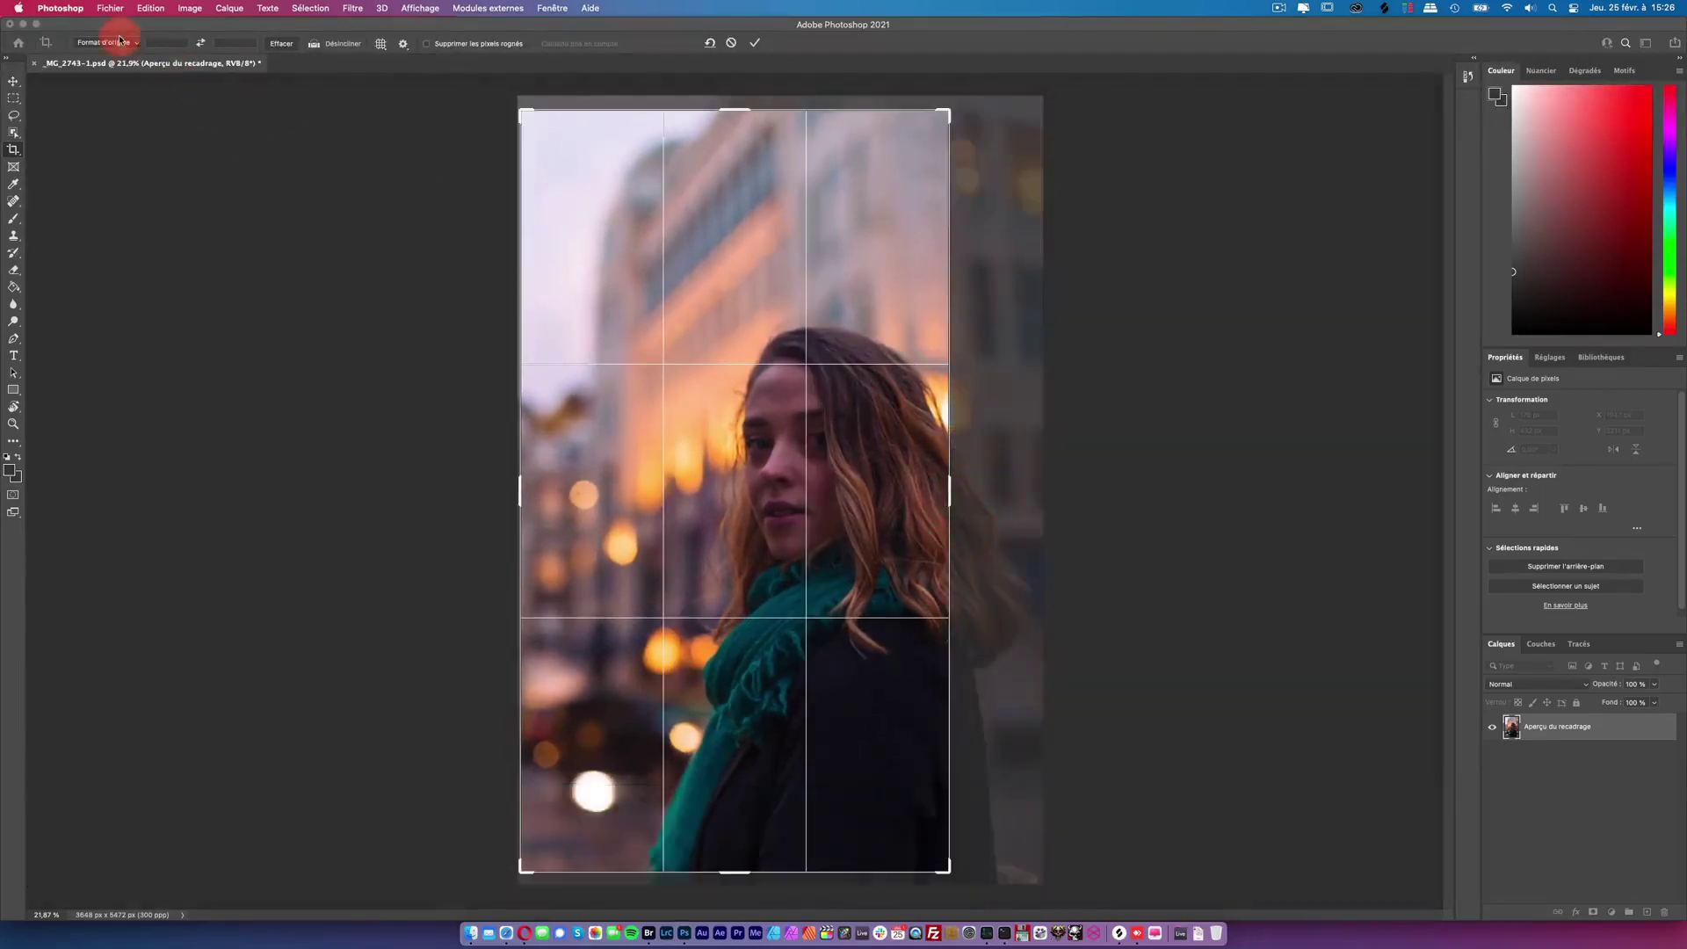
# Step: Crop the tall portrait to a tight landscape frame around the woman's face, hair and scarf
pyautogui.click(125, 42)
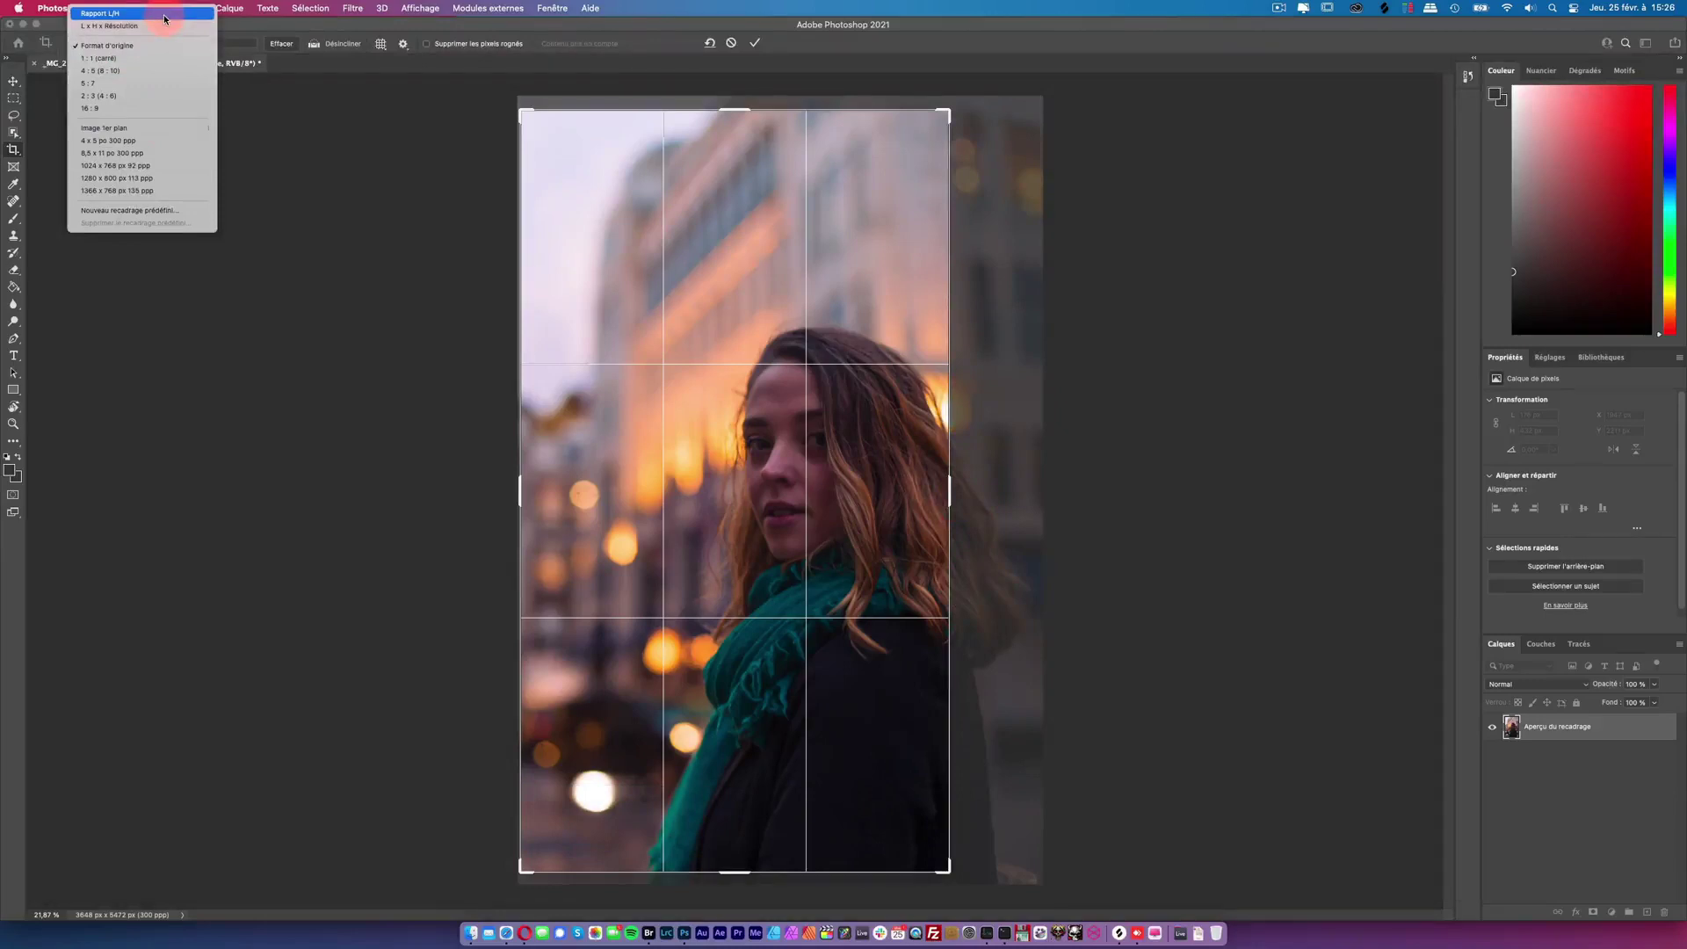
pyautogui.click(109, 25)
pyautogui.moveTo(951, 489); pyautogui.dragTo(988, 486)
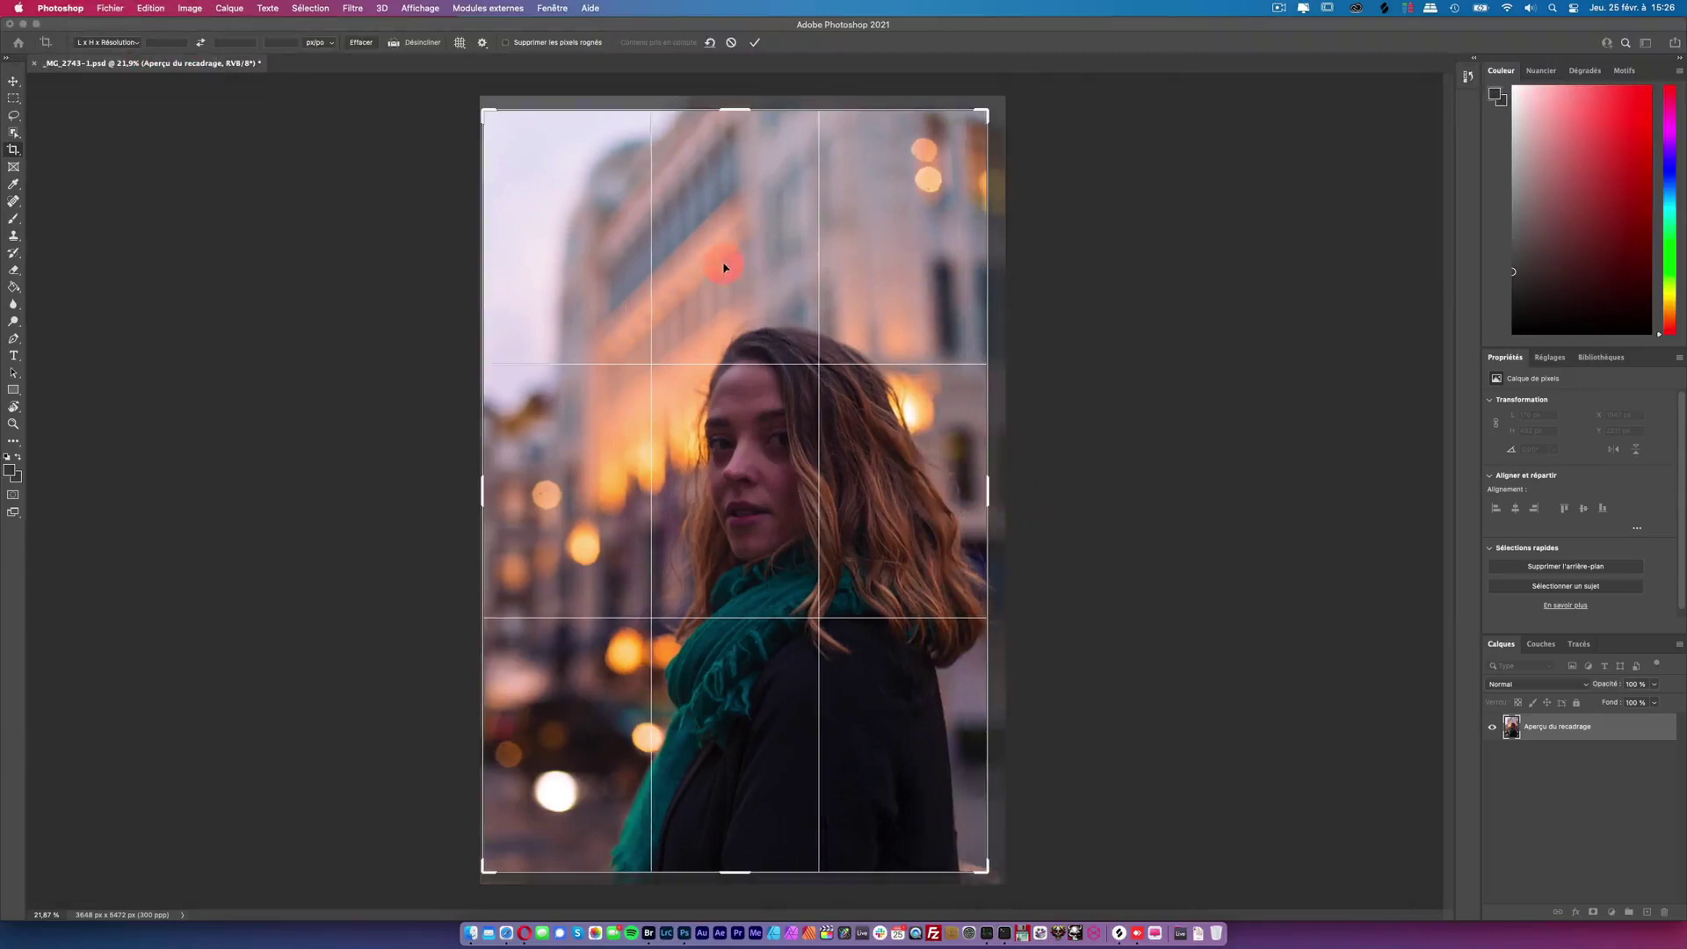
pyautogui.moveTo(732, 107); pyautogui.dragTo(732, 101)
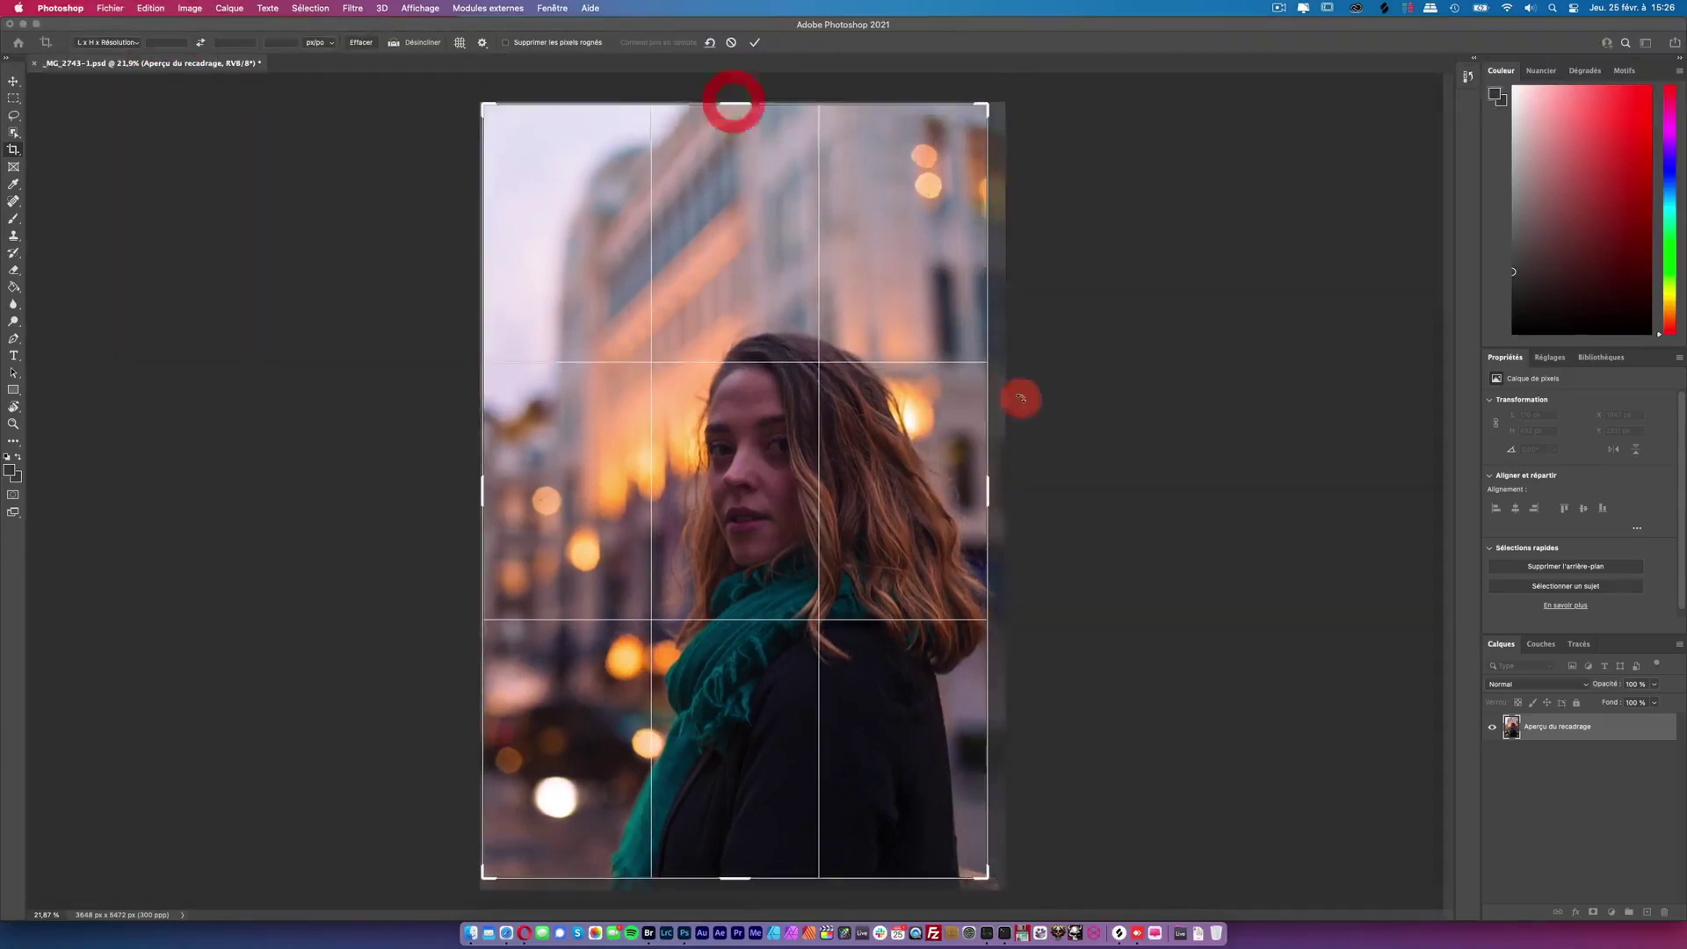
pyautogui.moveTo(987, 874)
pyautogui.mouseDown()
pyautogui.moveTo(995, 661)
pyautogui.moveTo(934, 511)
pyautogui.moveTo(966, 421)
pyautogui.mouseUp()
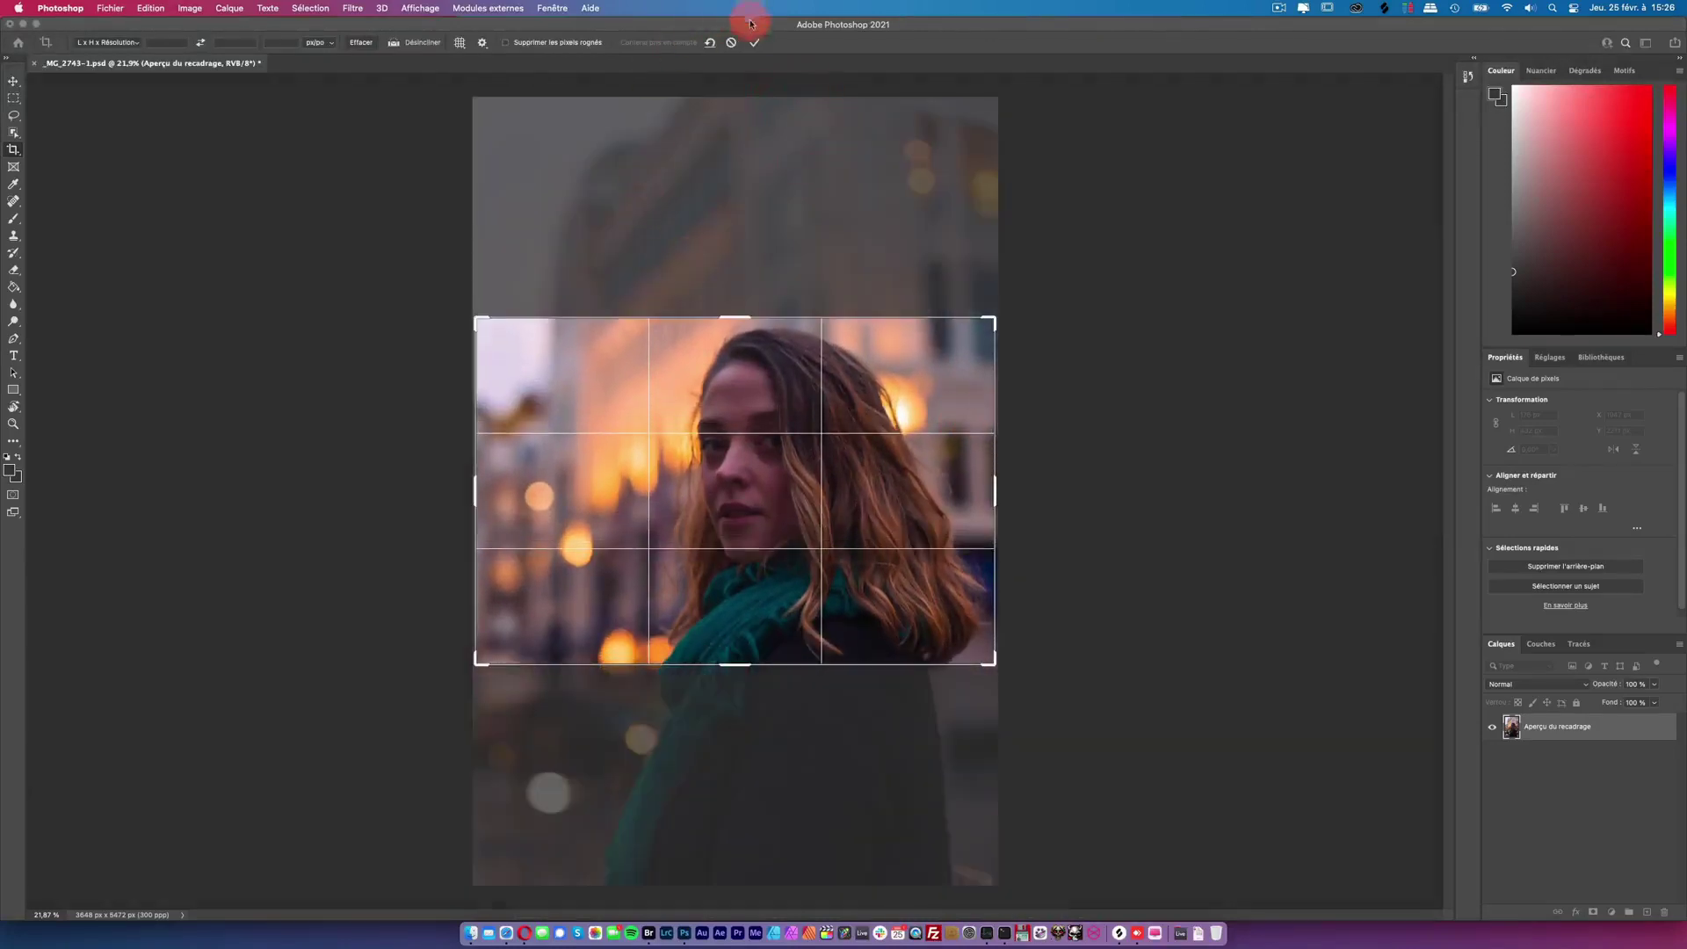
pyautogui.click(1024, 341)
pyautogui.press('Return')
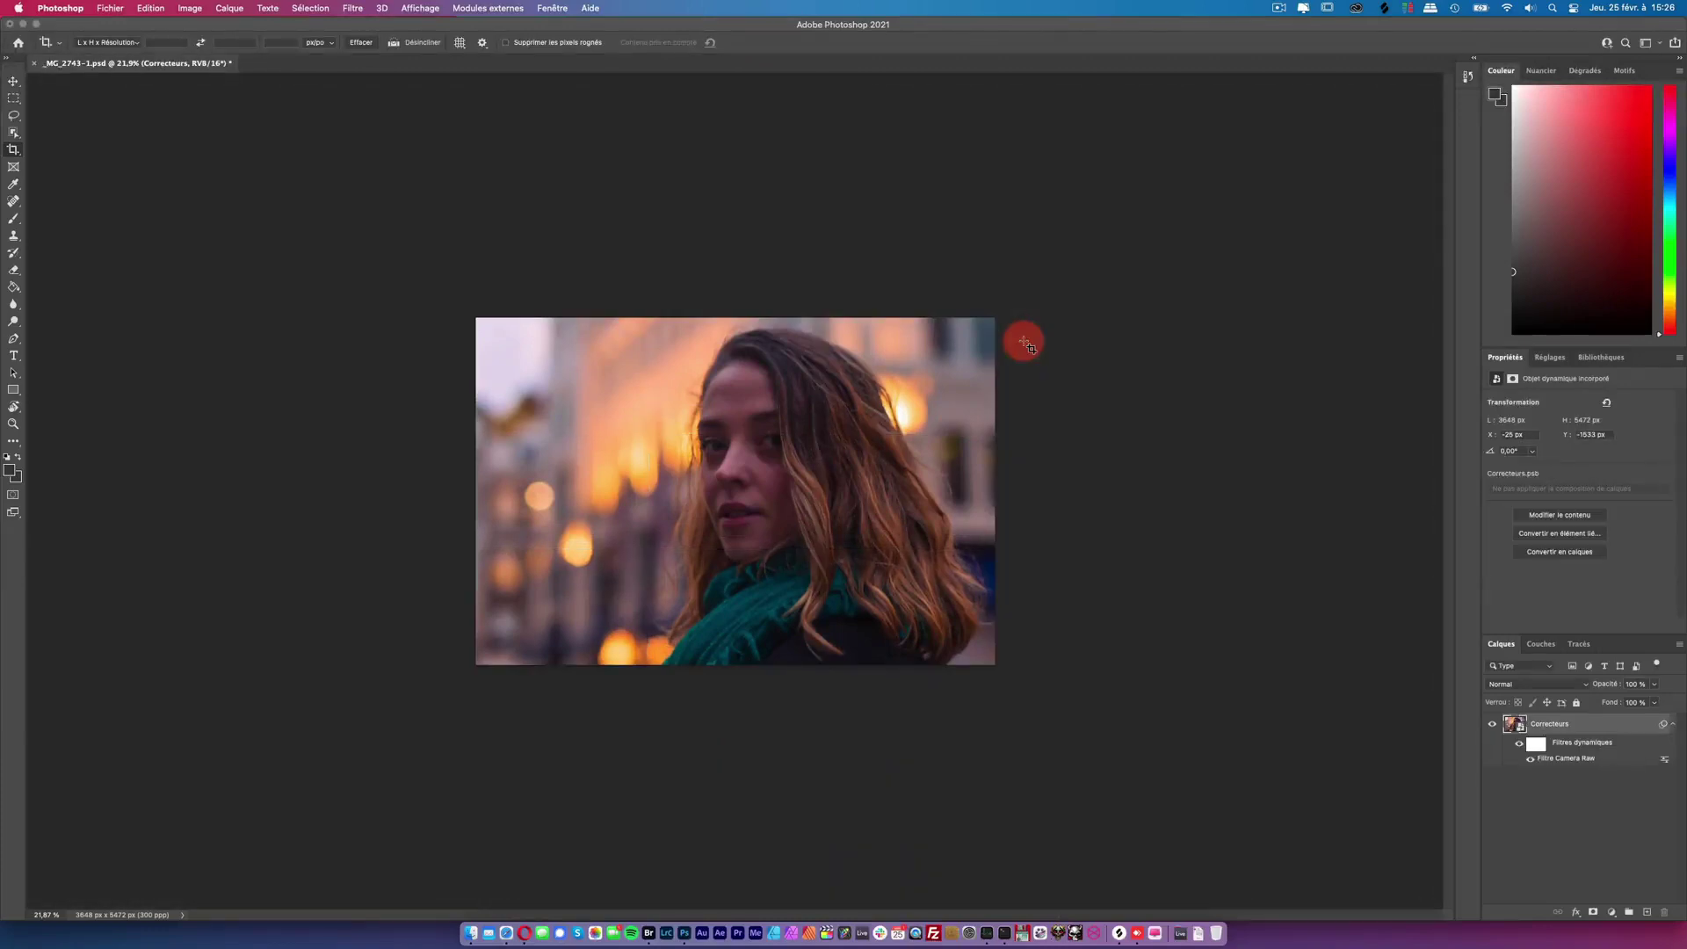
# Step: Select Photography_Lara_05.psd in Adobe Bridge
pyautogui.click(648, 933)
pyautogui.click(684, 933)
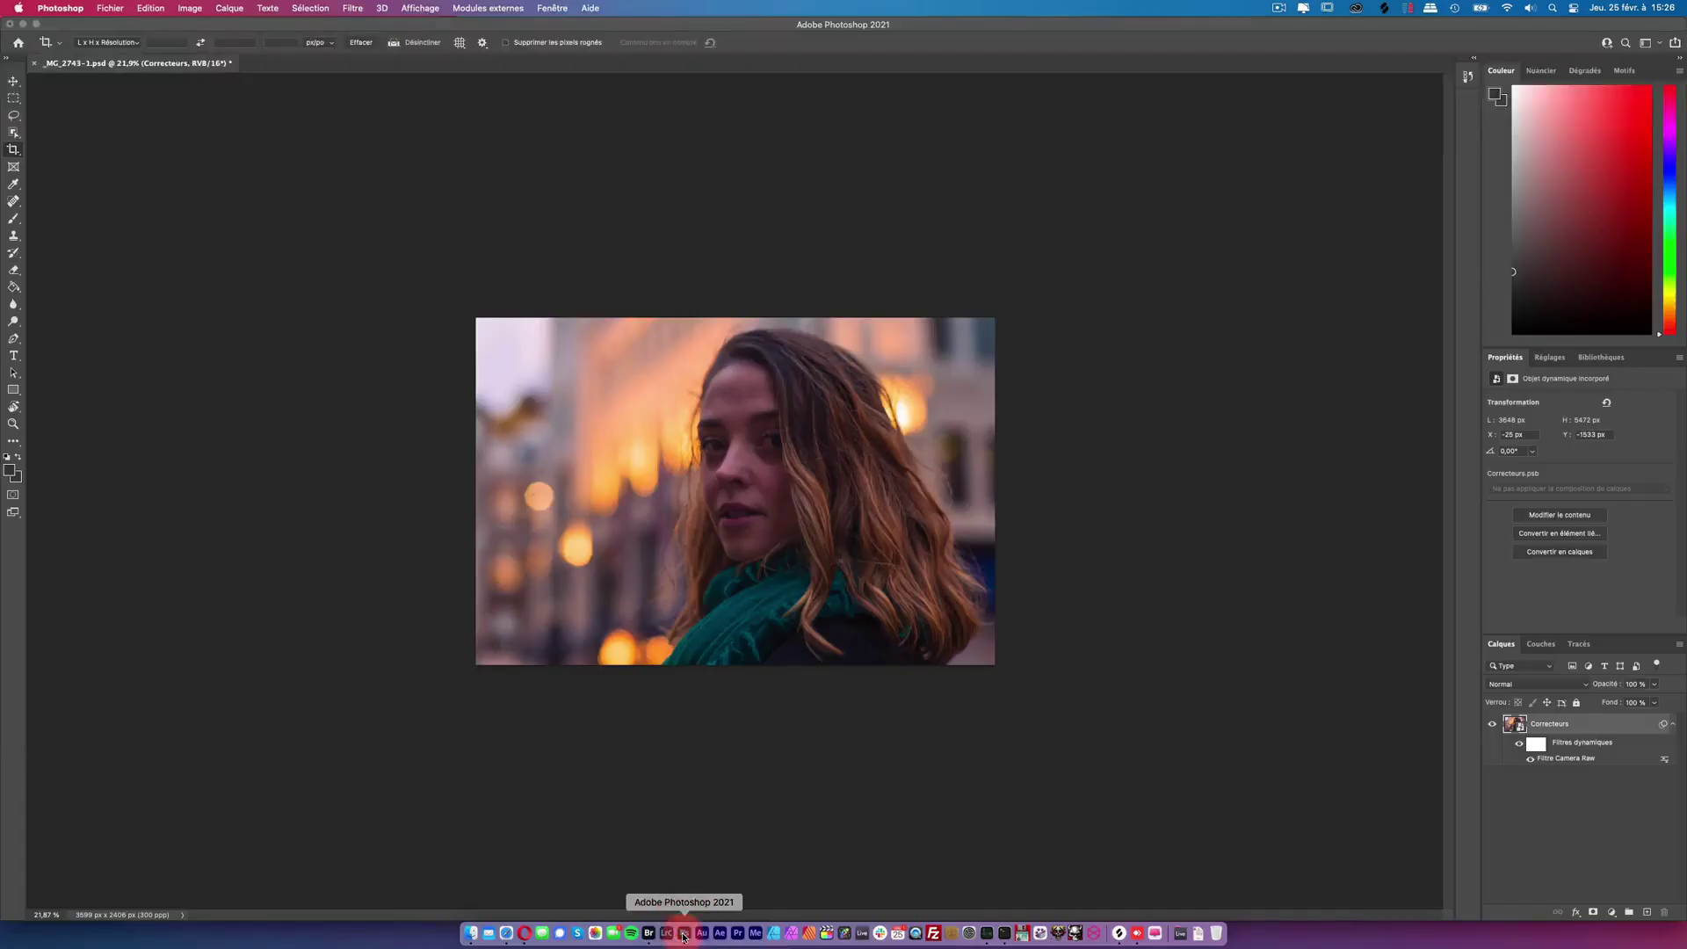
pyautogui.click(648, 933)
pyautogui.click(945, 743)
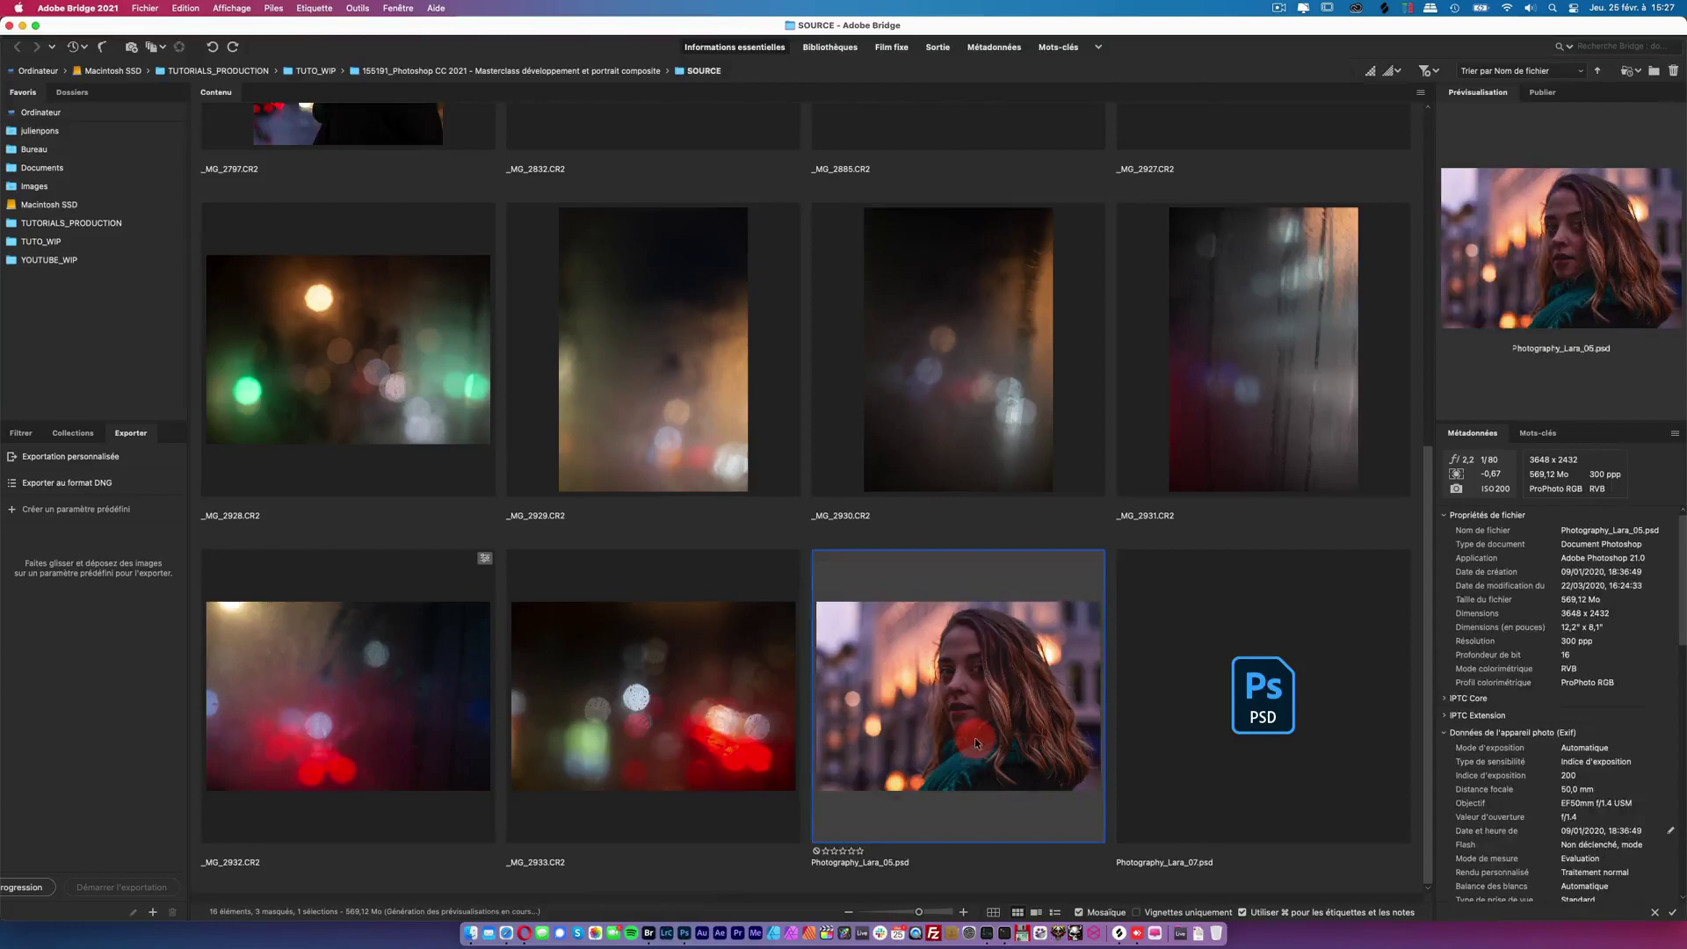
# Step: Return to Photoshop and open the Correcteurs smart object's contents
pyautogui.press('super+Tab')
pyautogui.press('super+Tab')
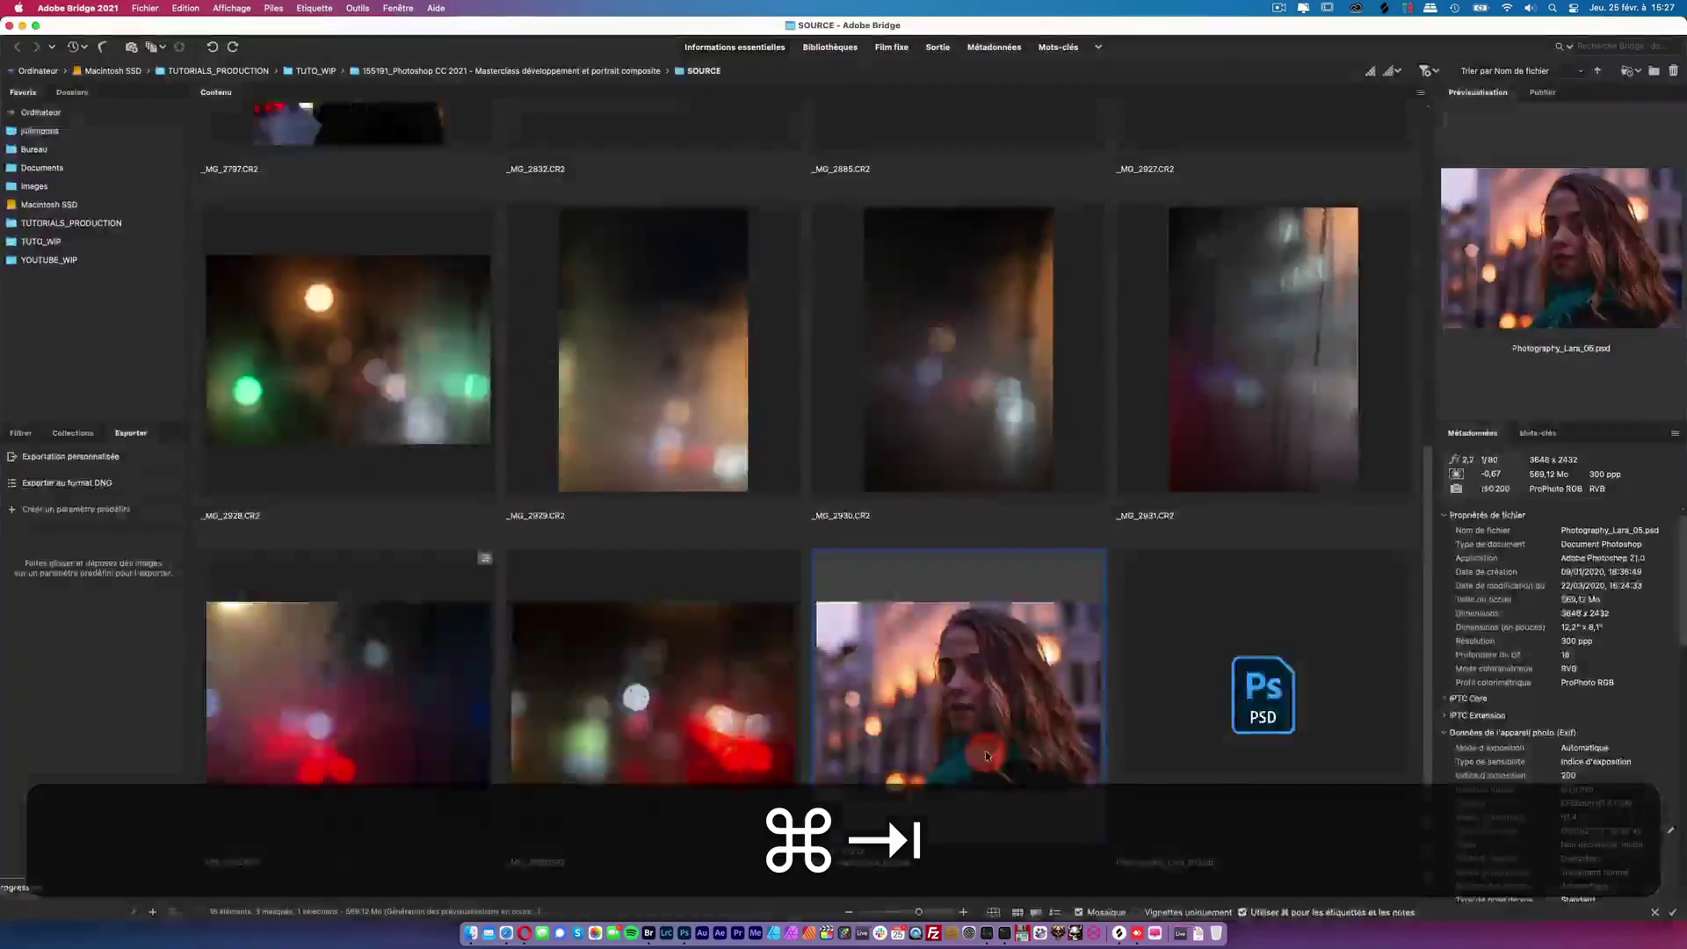
pyautogui.press('super+Tab')
pyautogui.press('super+Tab')
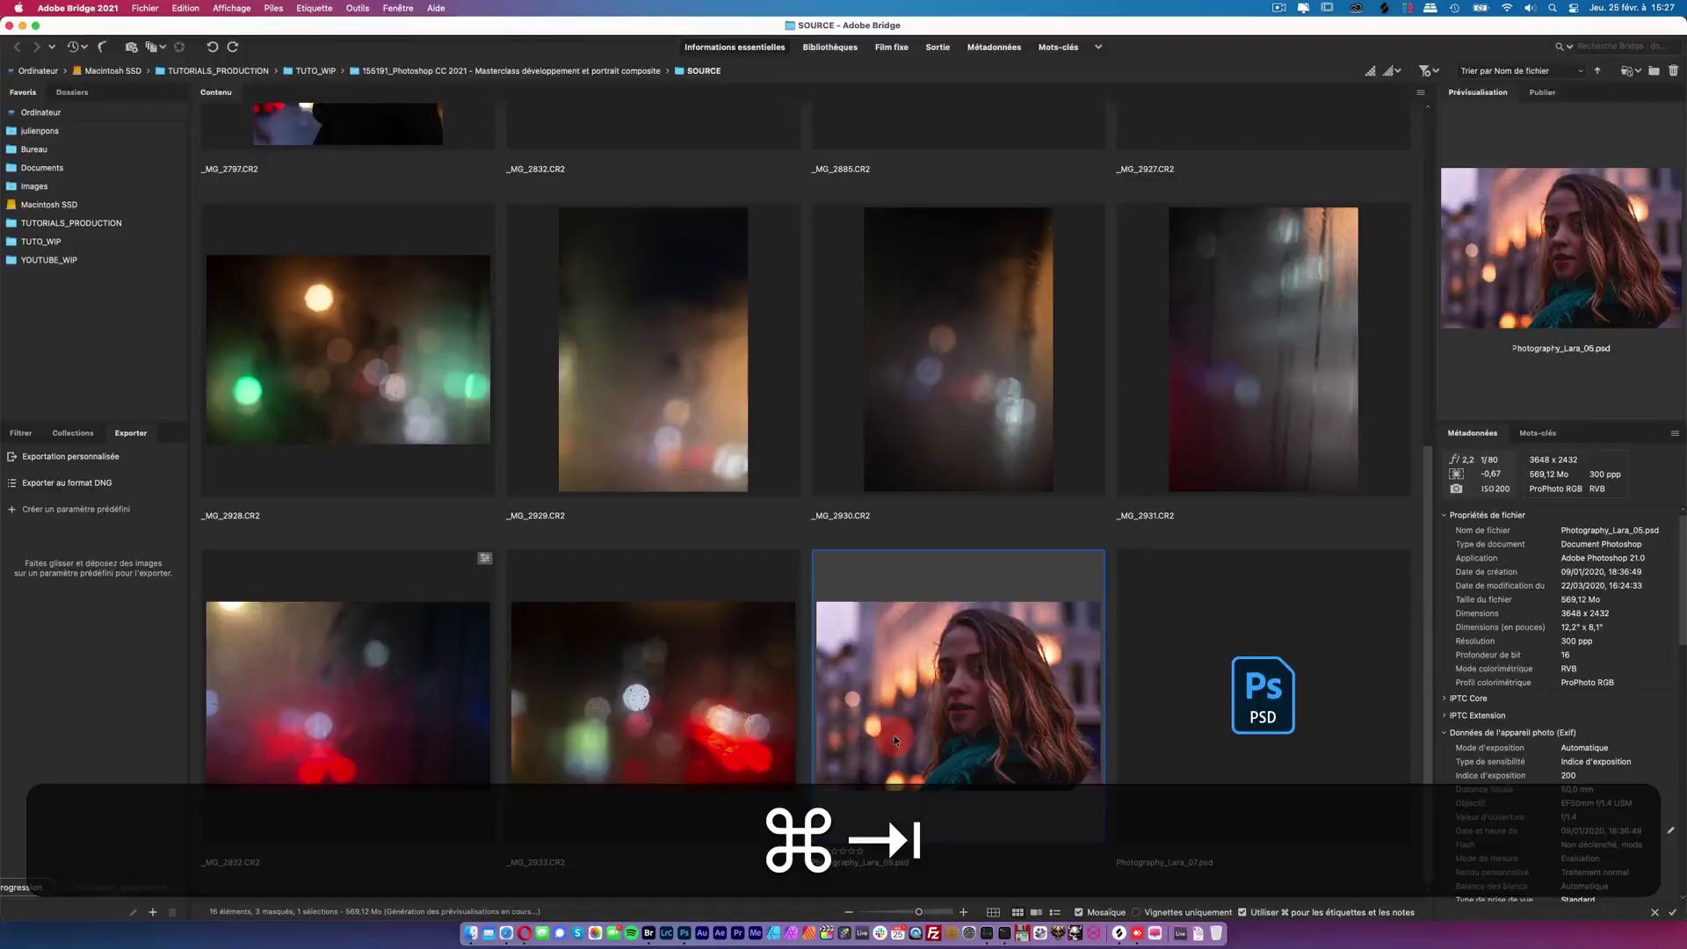
pyautogui.press('super+Tab')
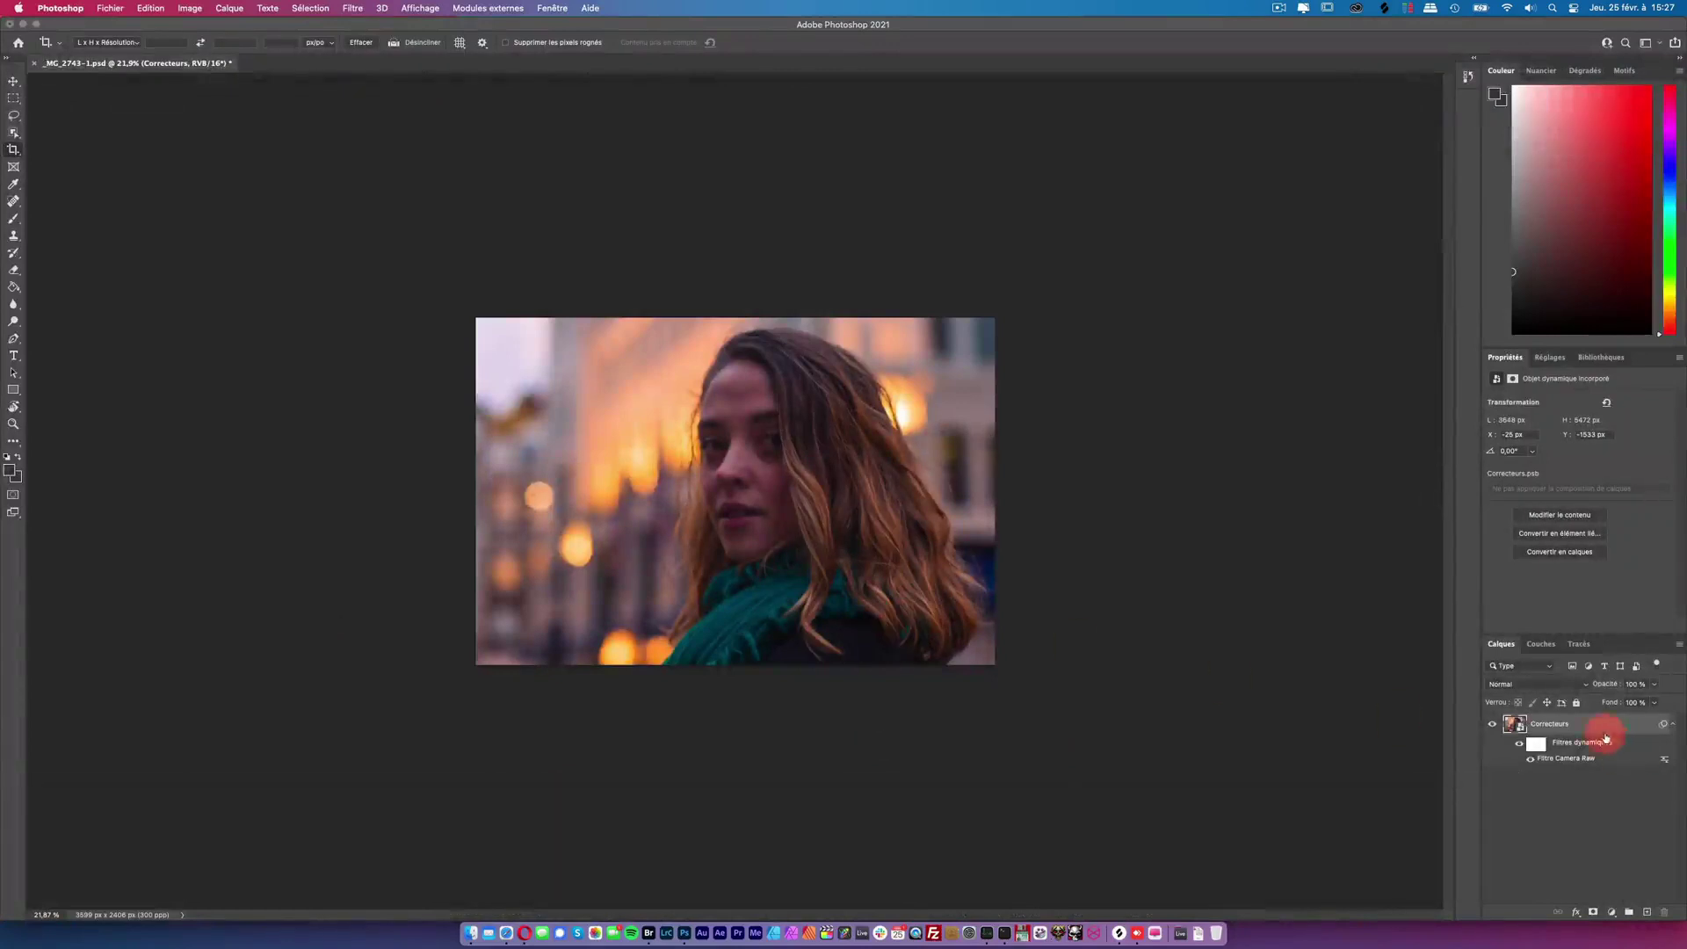
pyautogui.doubleClick(1514, 725)
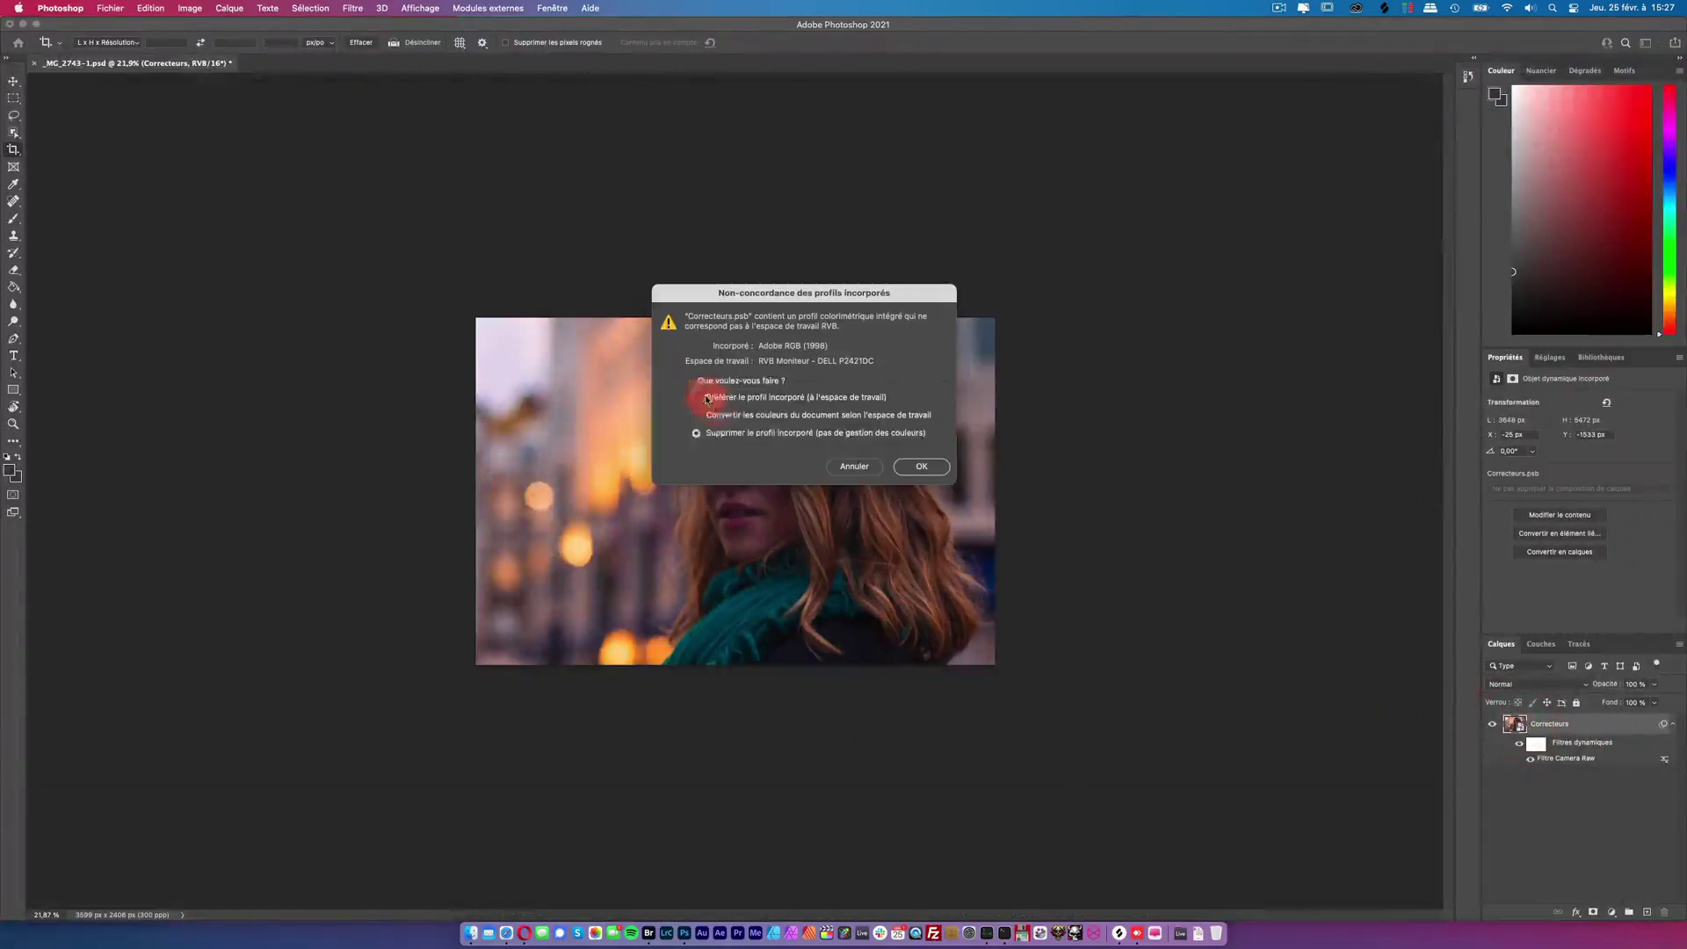
# Step: Cancel the profile prompt and set Camera Raw Contraste to +4 and Tons foncés to +15
pyautogui.click(712, 403)
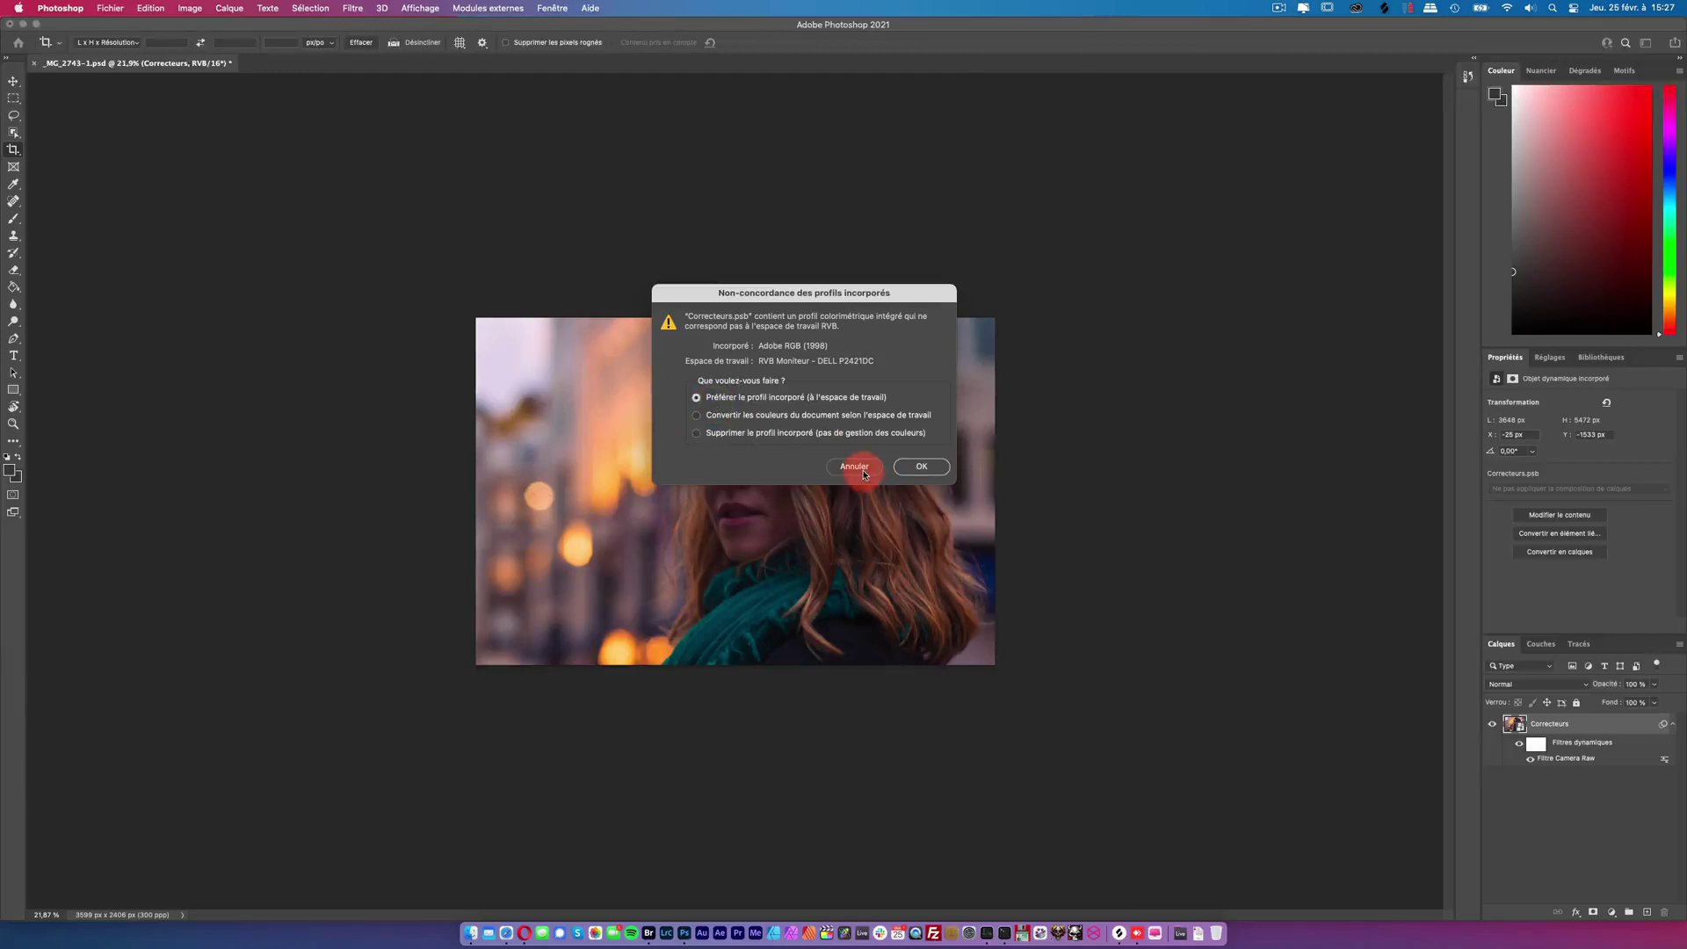
pyautogui.click(864, 475)
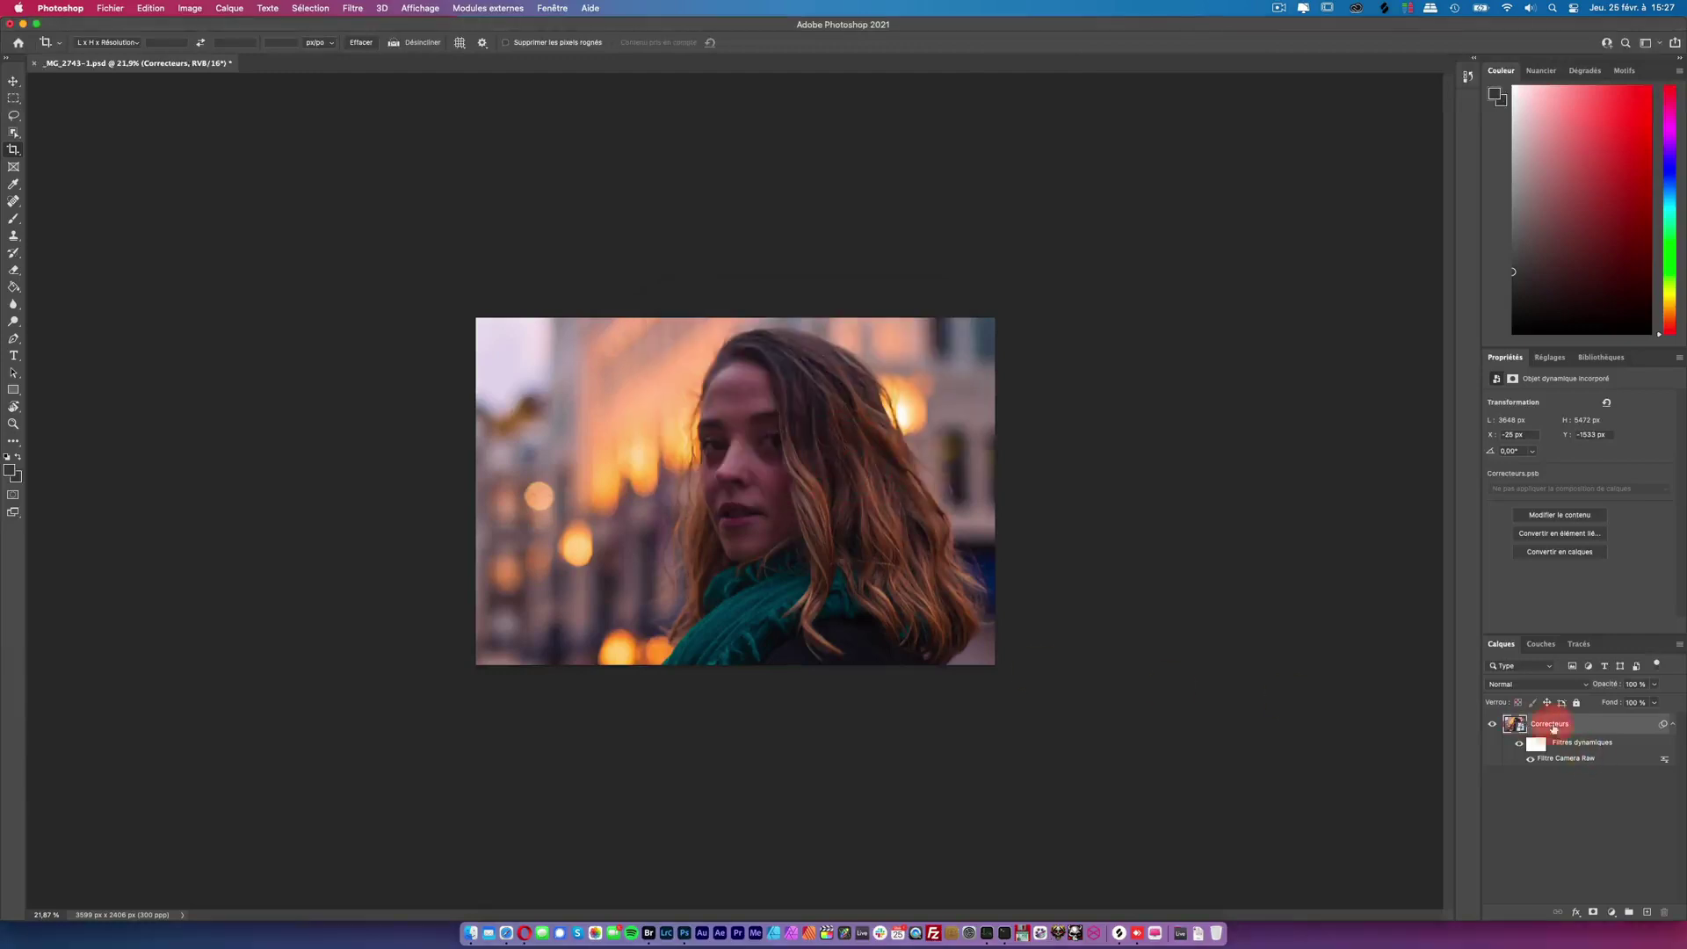
pyautogui.doubleClick(1573, 760)
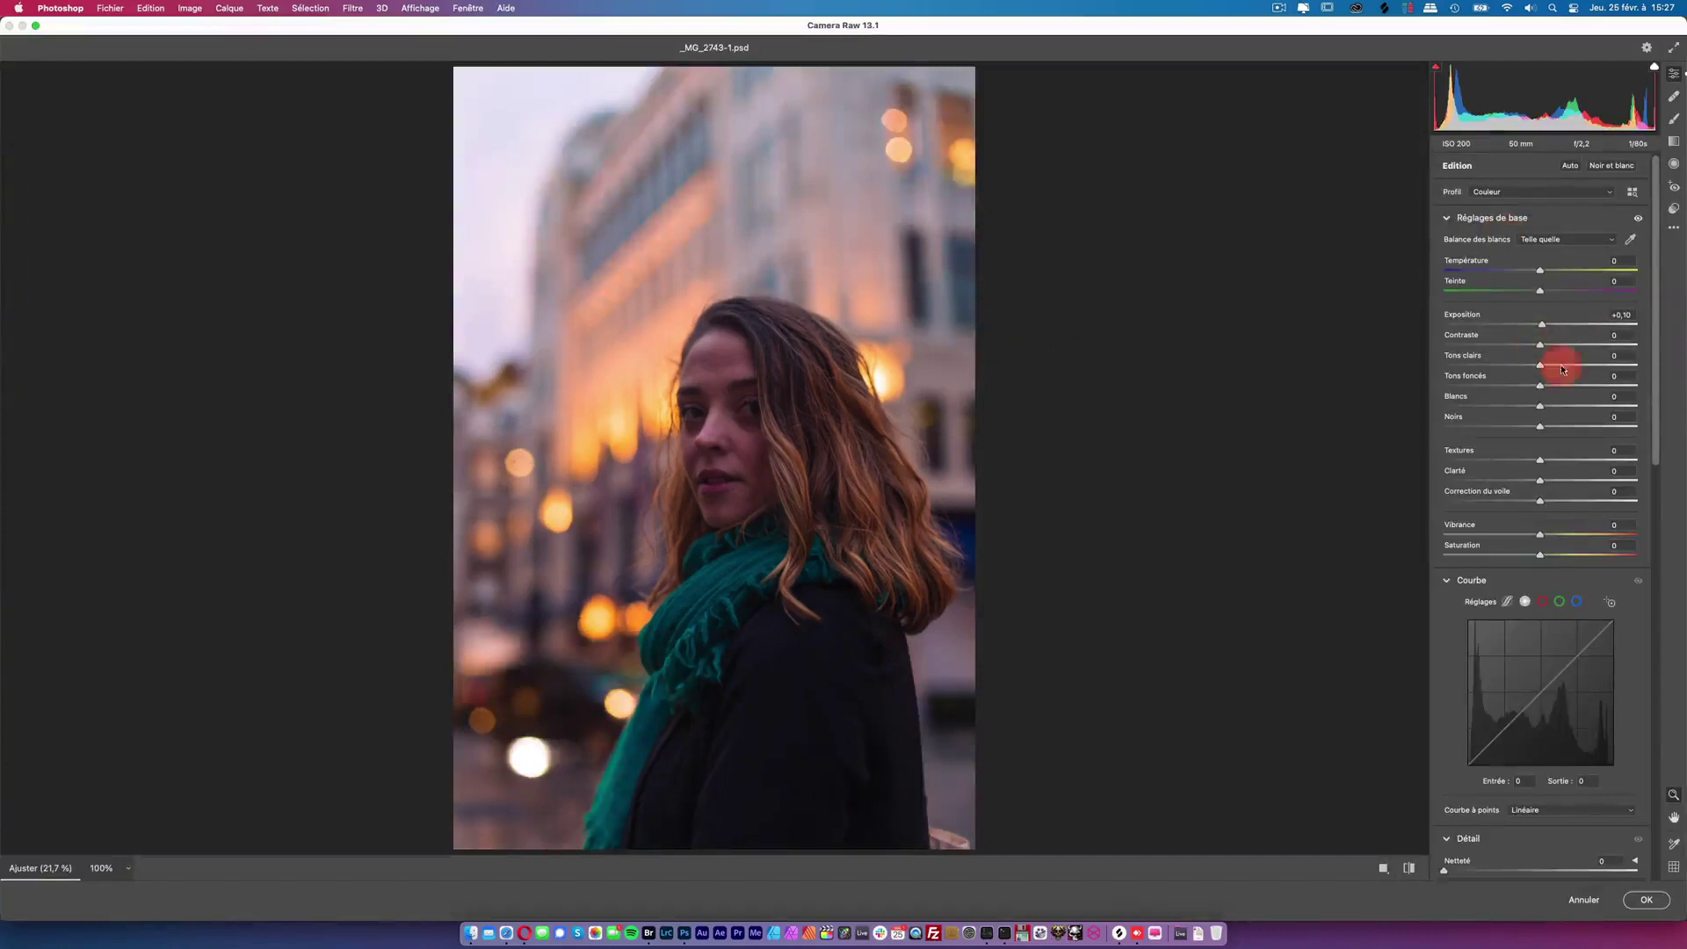
pyautogui.moveTo(1655, 331); pyautogui.dragTo(1655, 352)
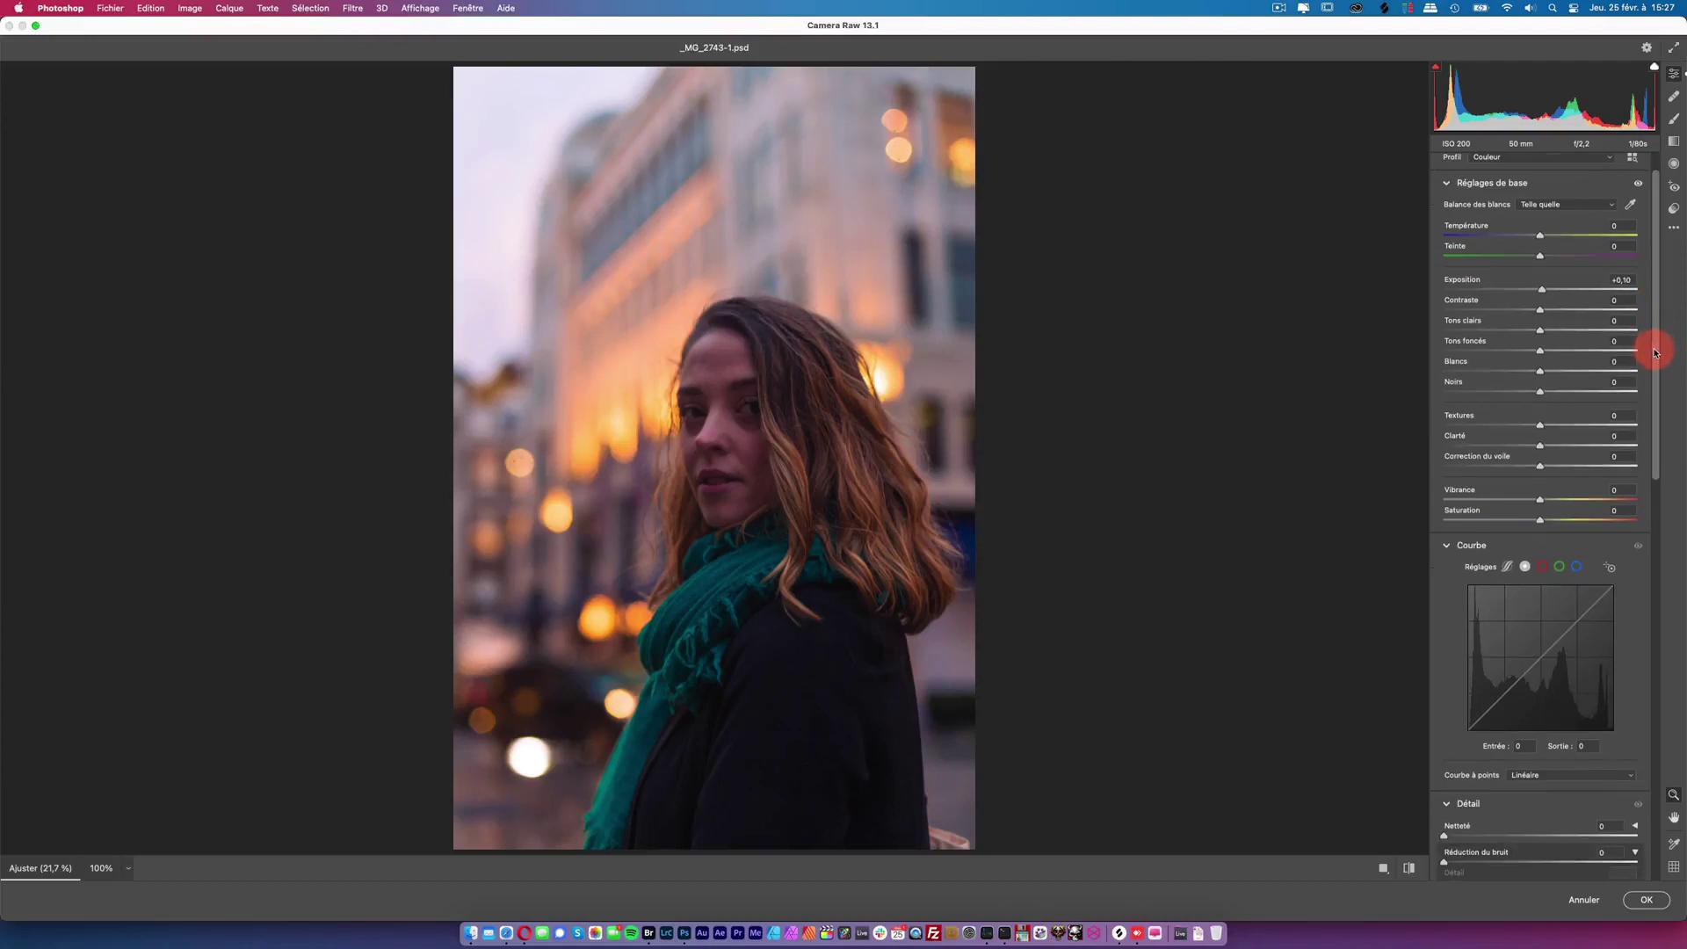
pyautogui.moveTo(1540, 309); pyautogui.dragTo(1554, 352)
pyautogui.click(1655, 902)
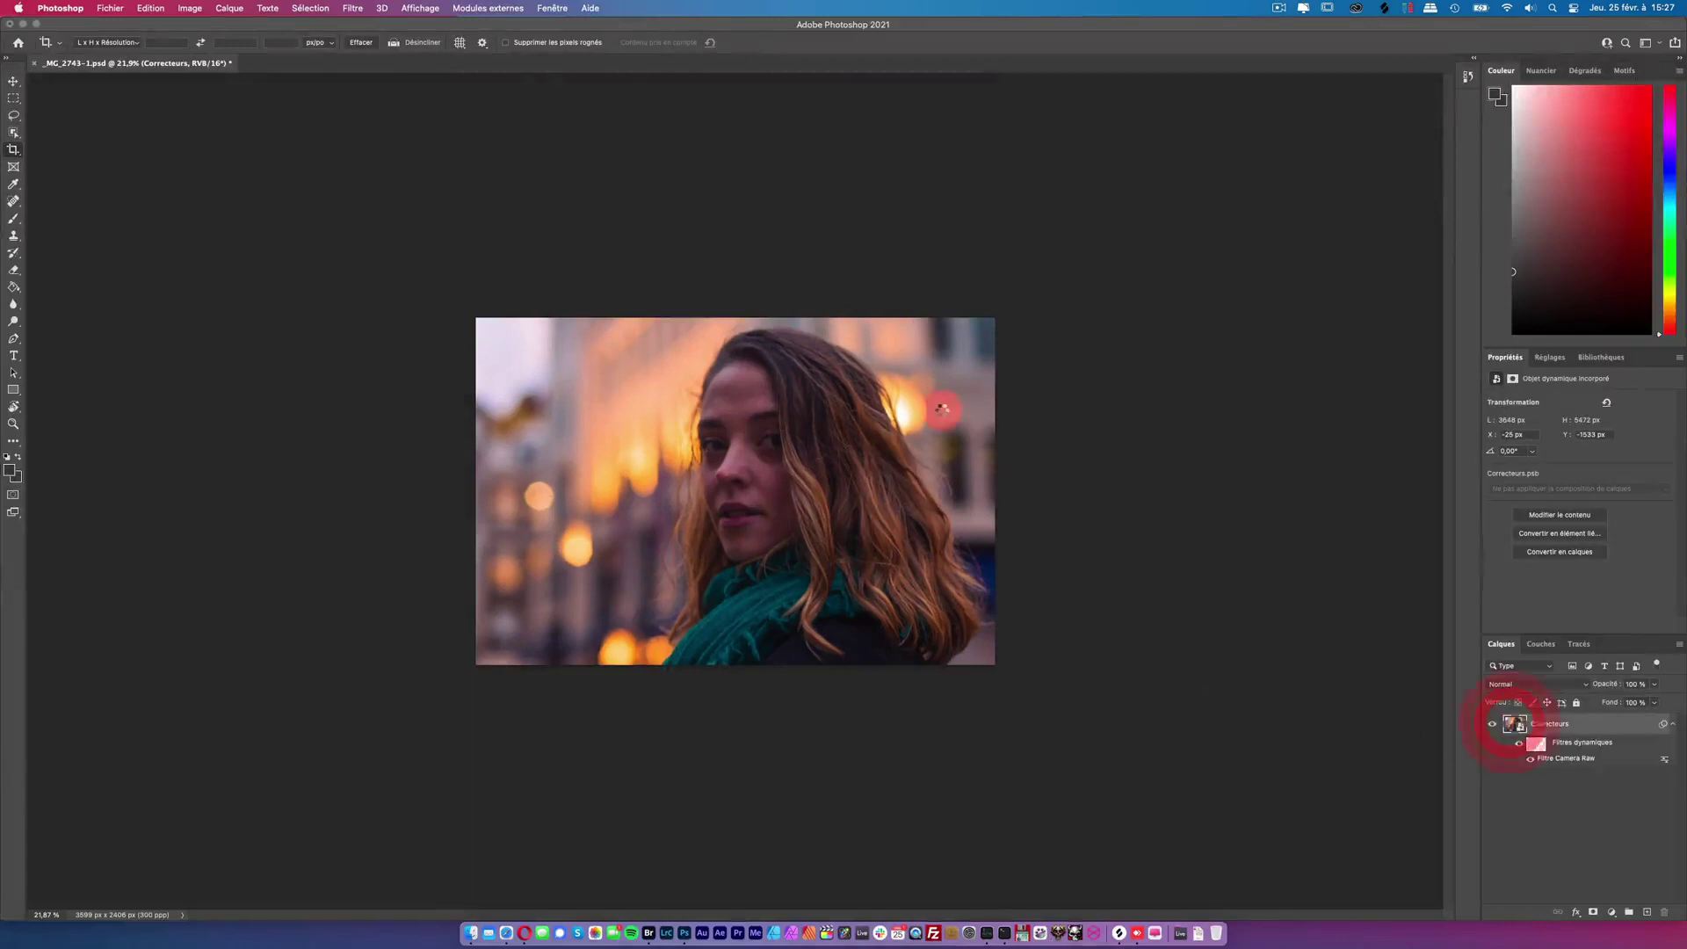
# Step: Open Correcteurs.psb with its embedded profile and zoom in on the nose
pyautogui.doubleClick(858, 442)
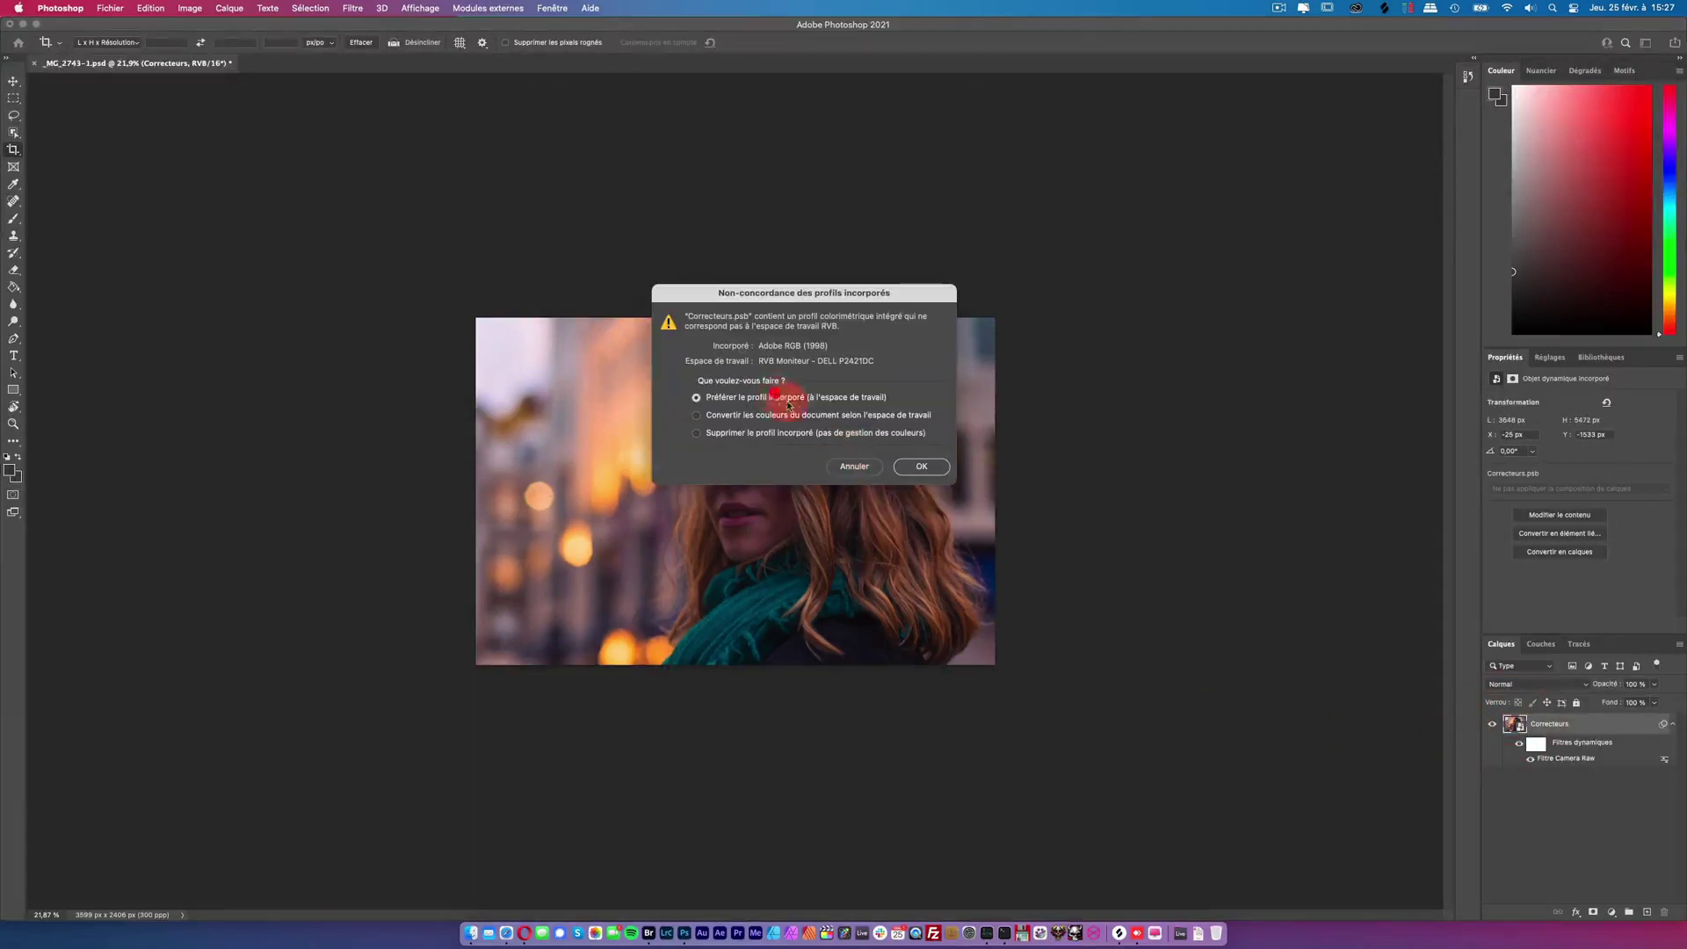
pyautogui.click(914, 466)
pyautogui.press('z')
pyautogui.moveTo(730, 494); pyautogui.dragTo(829, 408)
# Step: Spot-heal blemishes on the nose bridge, chin and lip corner
pyautogui.press('j')
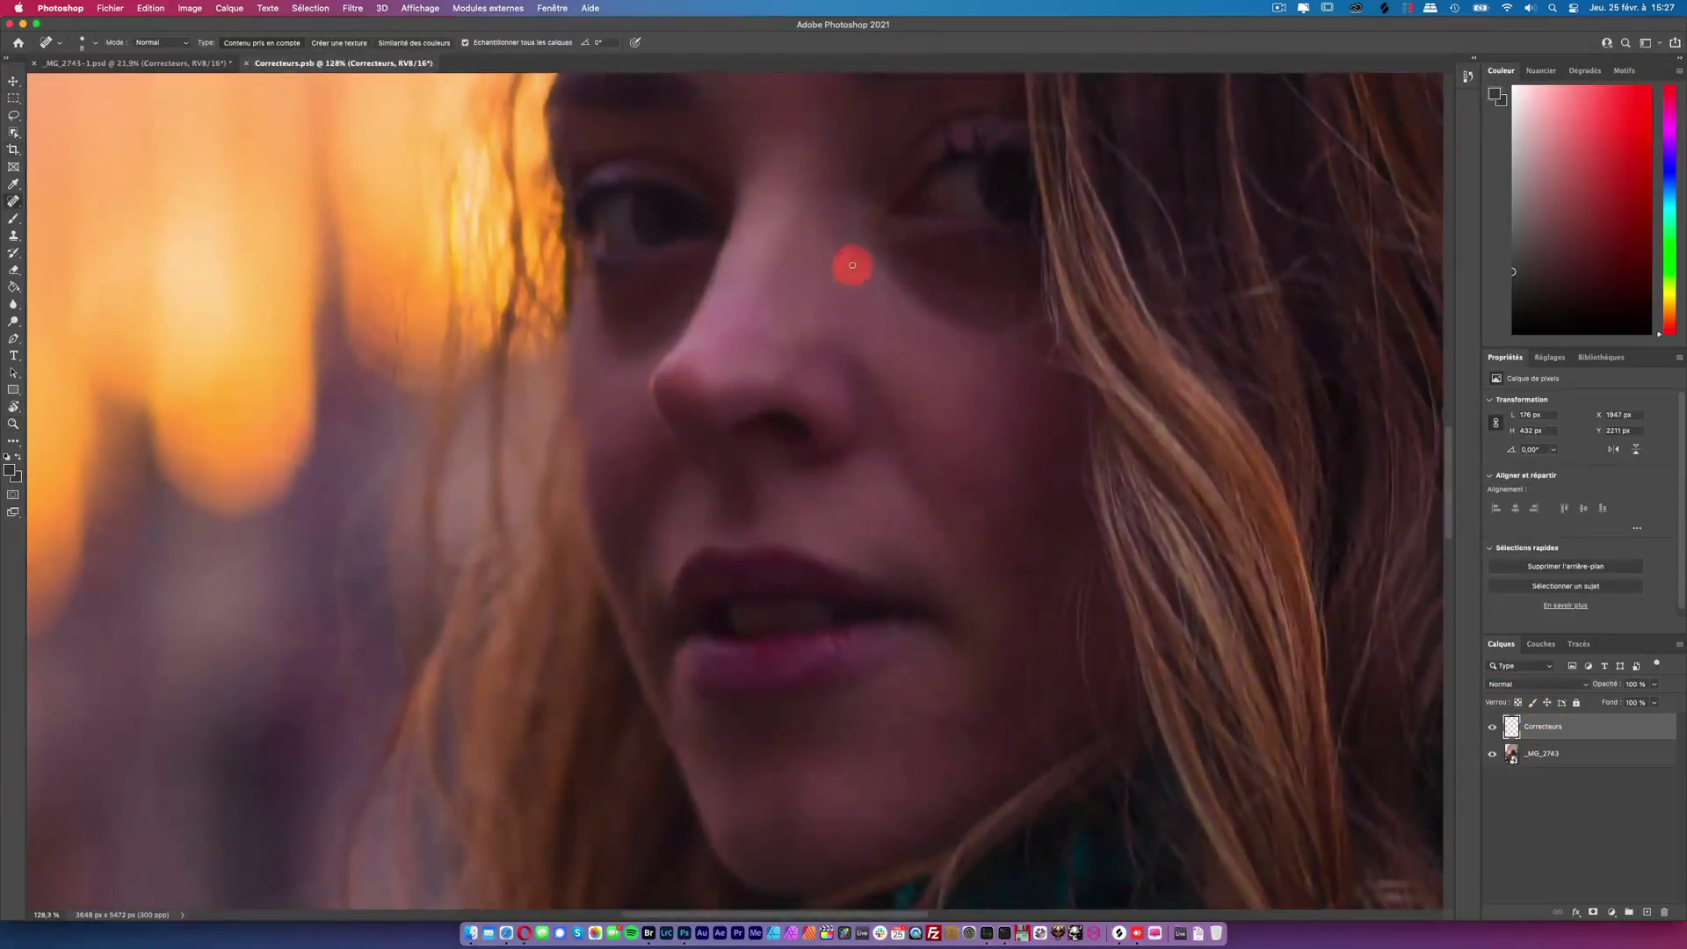
pyautogui.moveTo(852, 264); pyautogui.dragTo(807, 236)
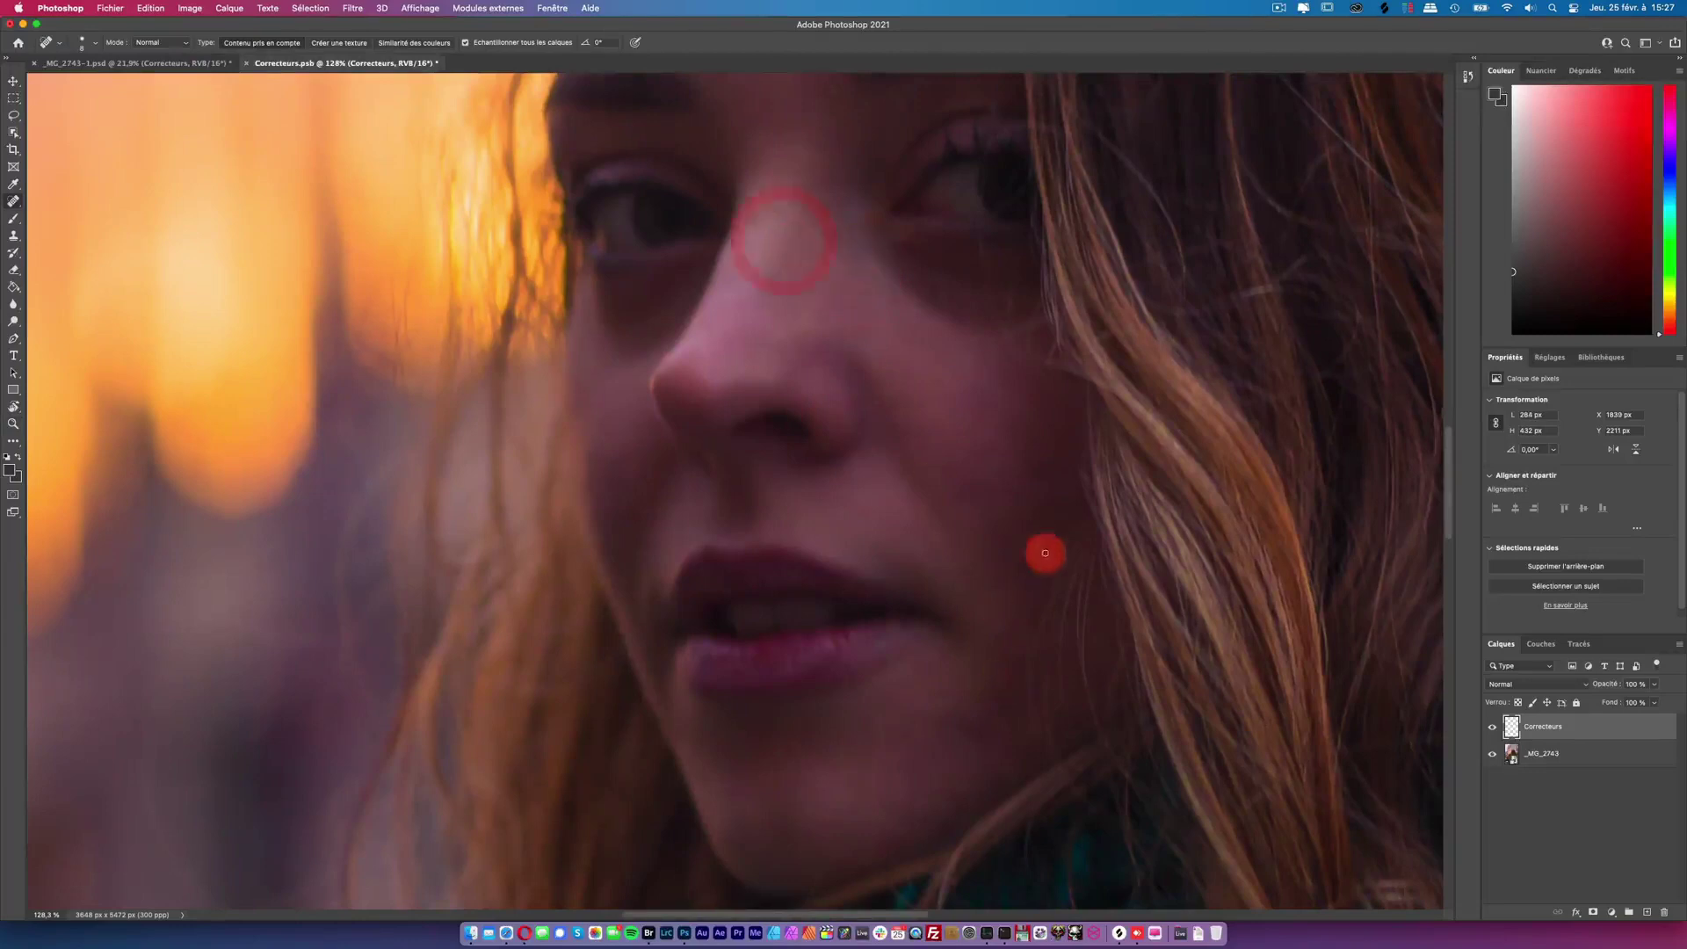
pyautogui.moveTo(972, 504)
pyautogui.mouseDown()
pyautogui.moveTo(985, 518)
pyautogui.moveTo(938, 476)
pyautogui.mouseUp()
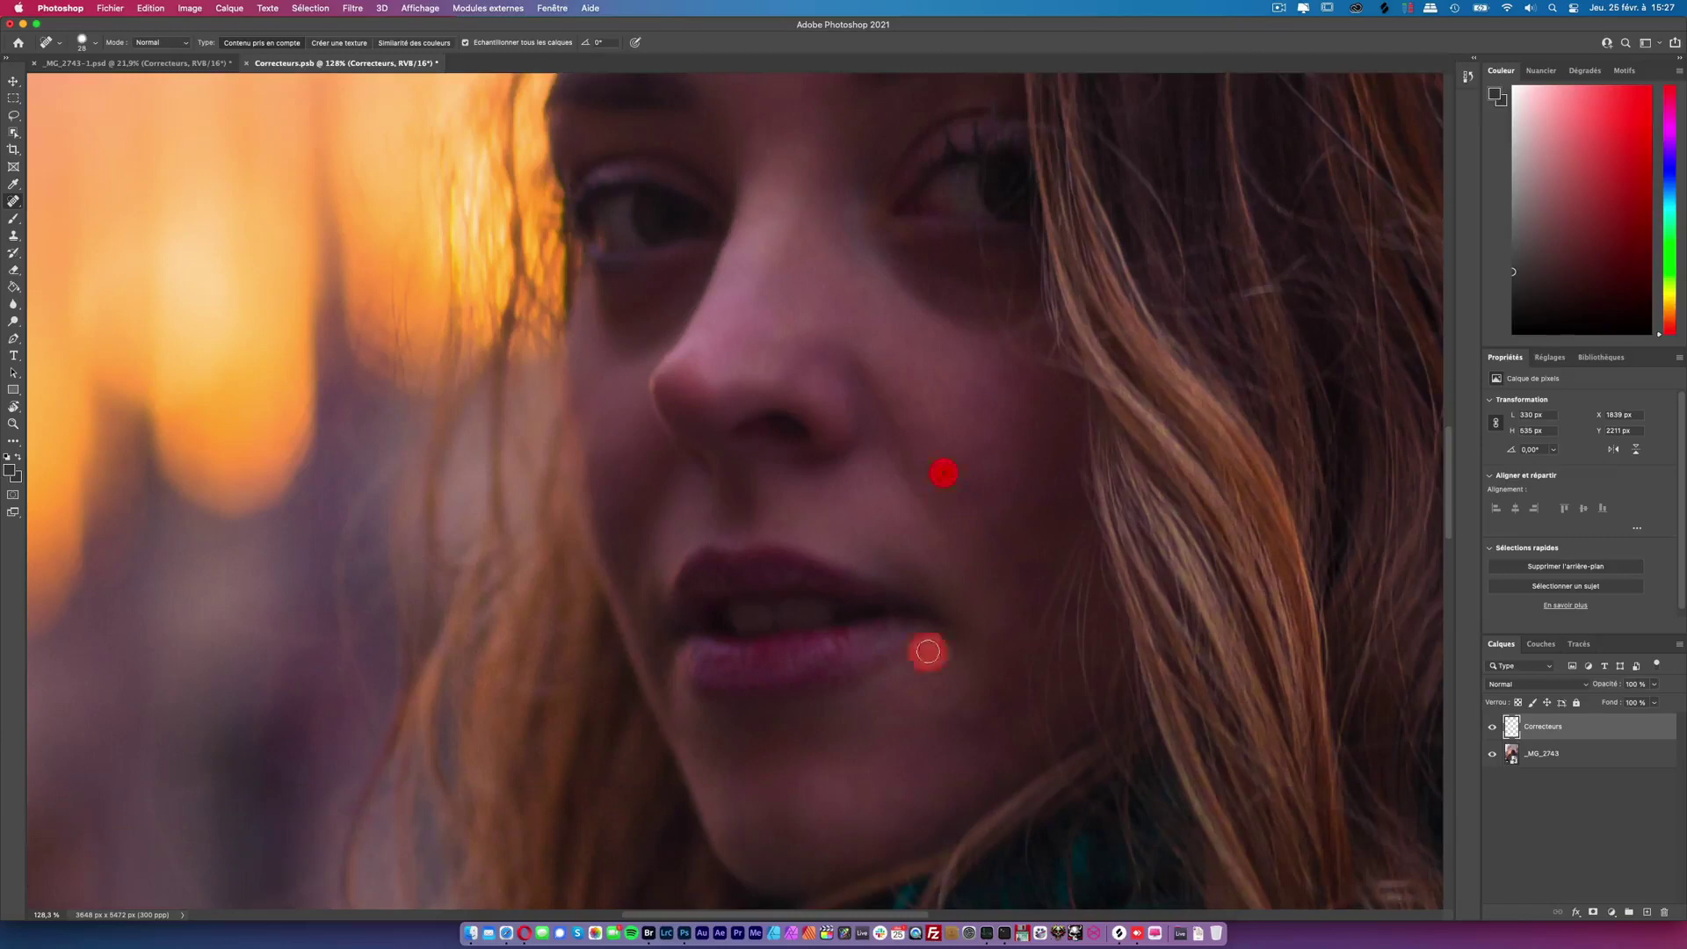
pyautogui.moveTo(903, 730); pyautogui.dragTo(872, 748)
pyautogui.click(809, 768)
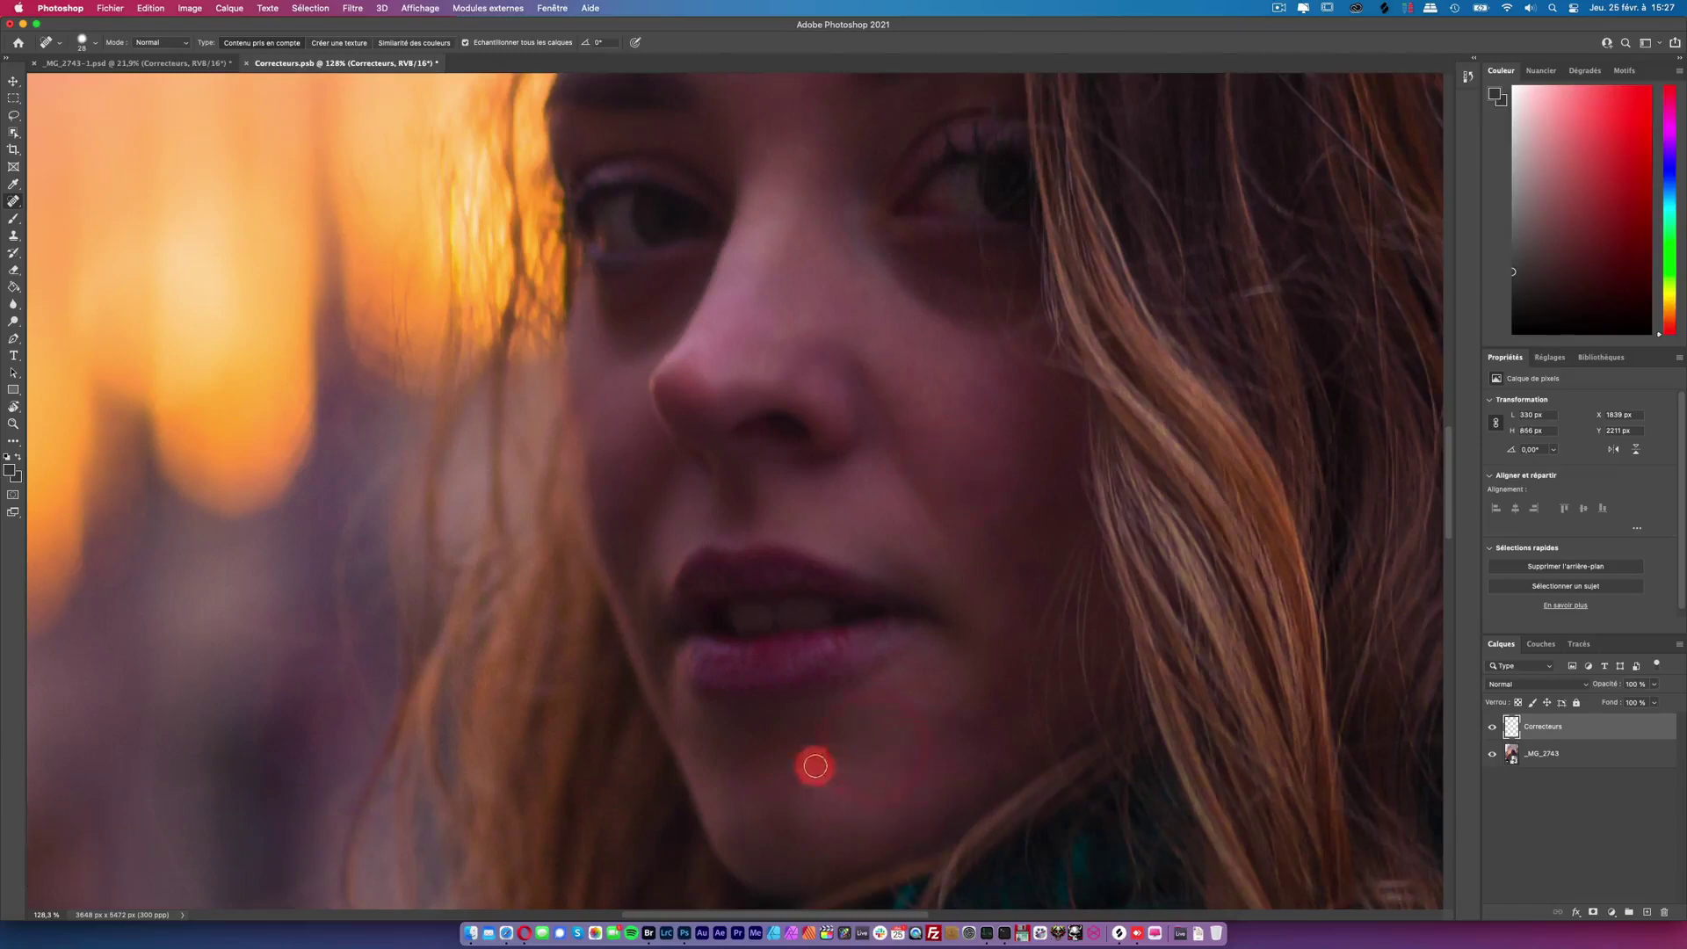
pyautogui.click(877, 791)
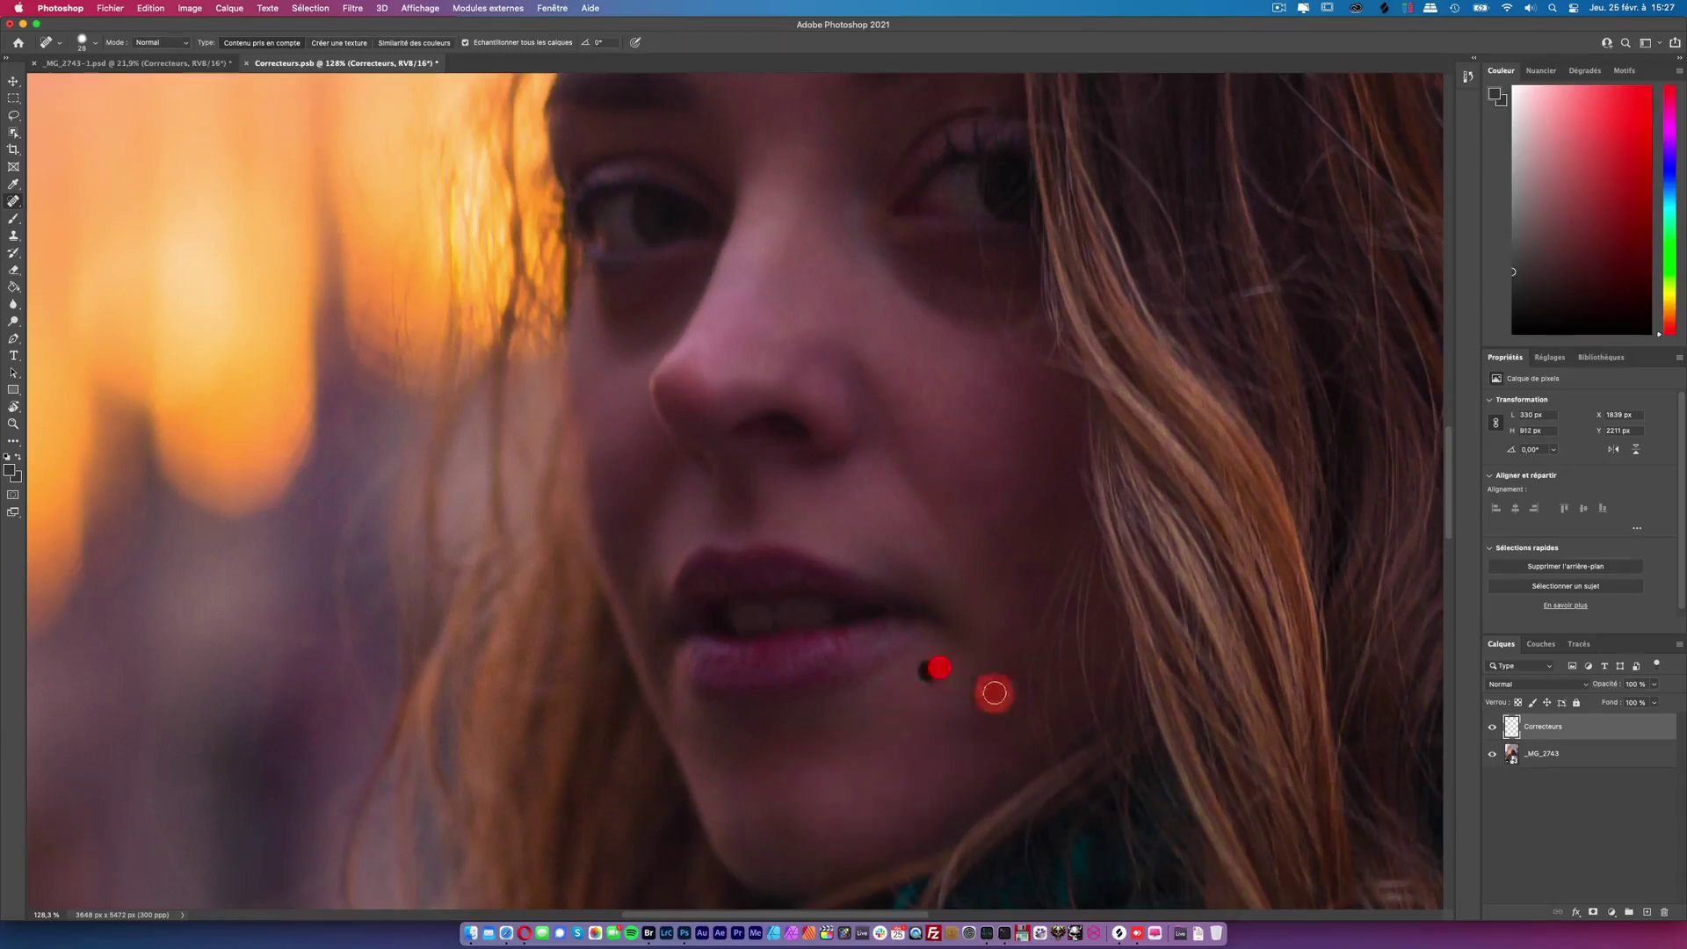
pyautogui.click(887, 735)
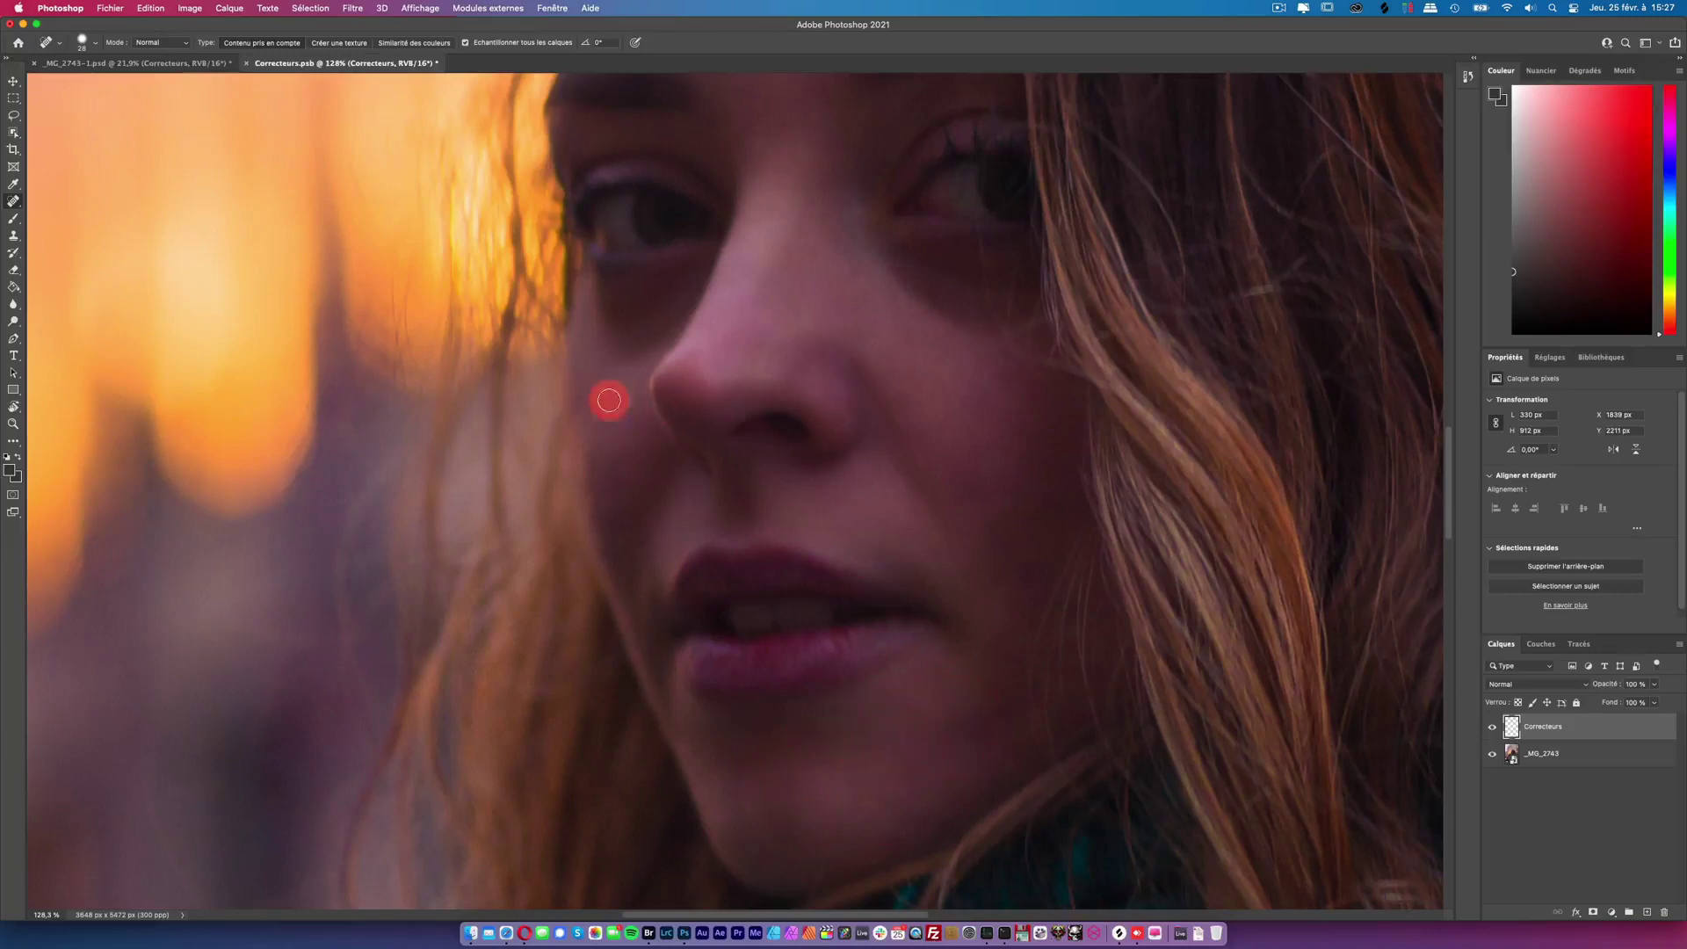
# Step: Spot-heal the blemishes across the forehead
pyautogui.moveTo(839, 282); pyautogui.dragTo(780, 575)
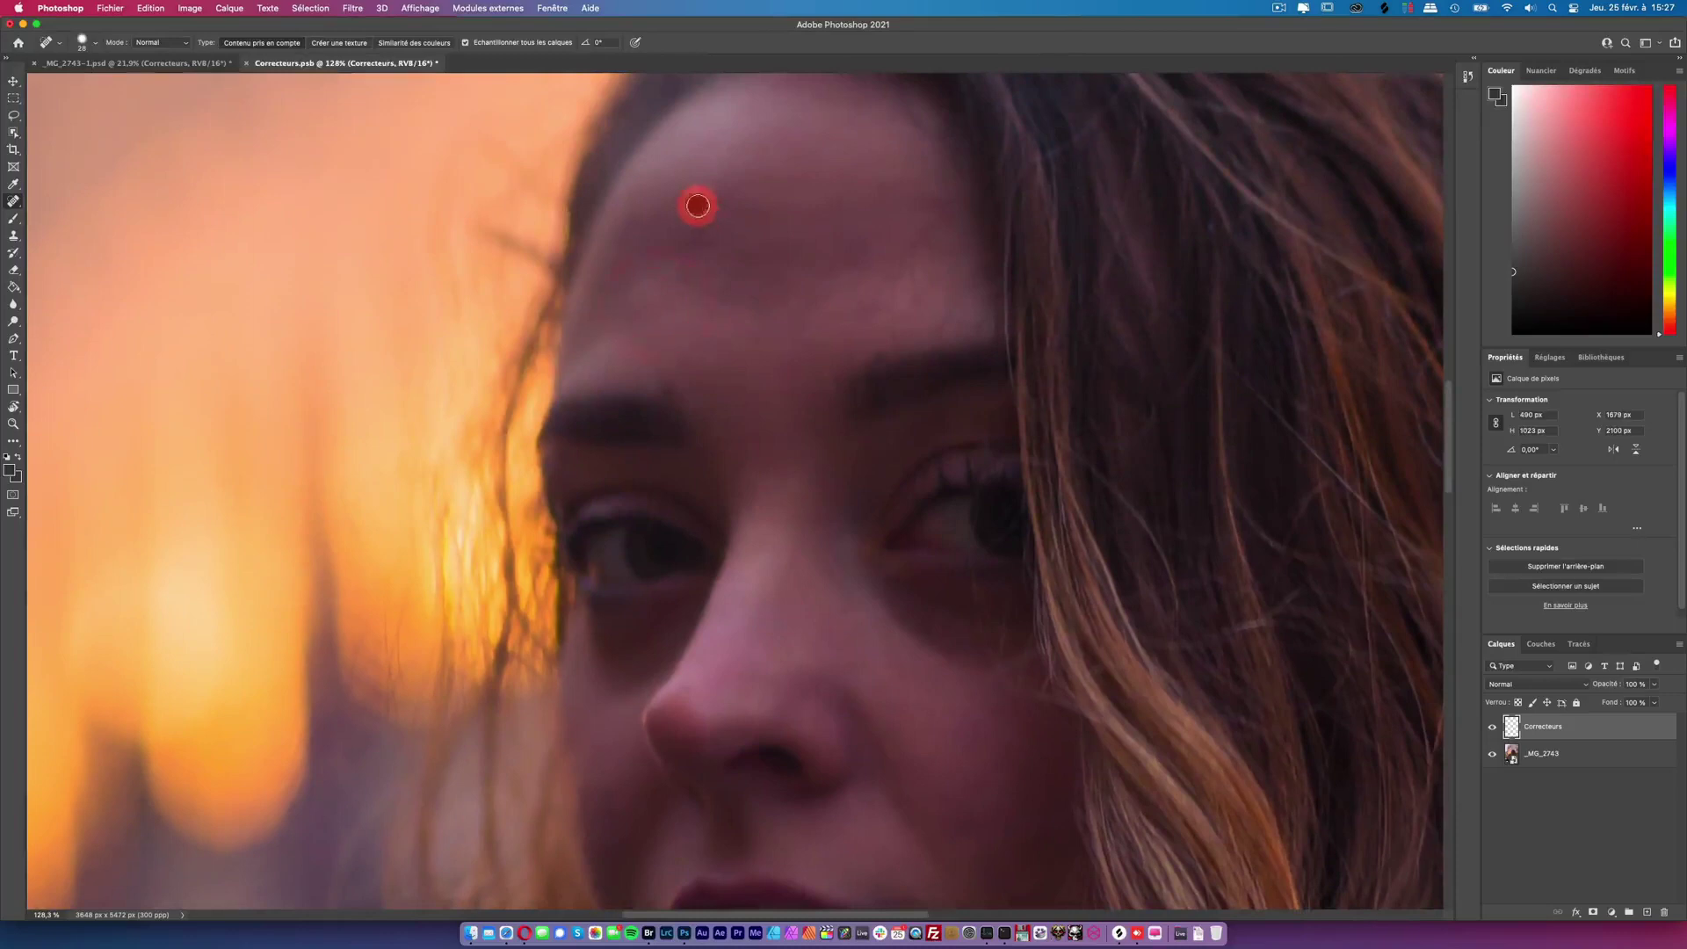
pyautogui.click(749, 172)
pyautogui.click(889, 187)
pyautogui.click(848, 250)
pyautogui.click(651, 185)
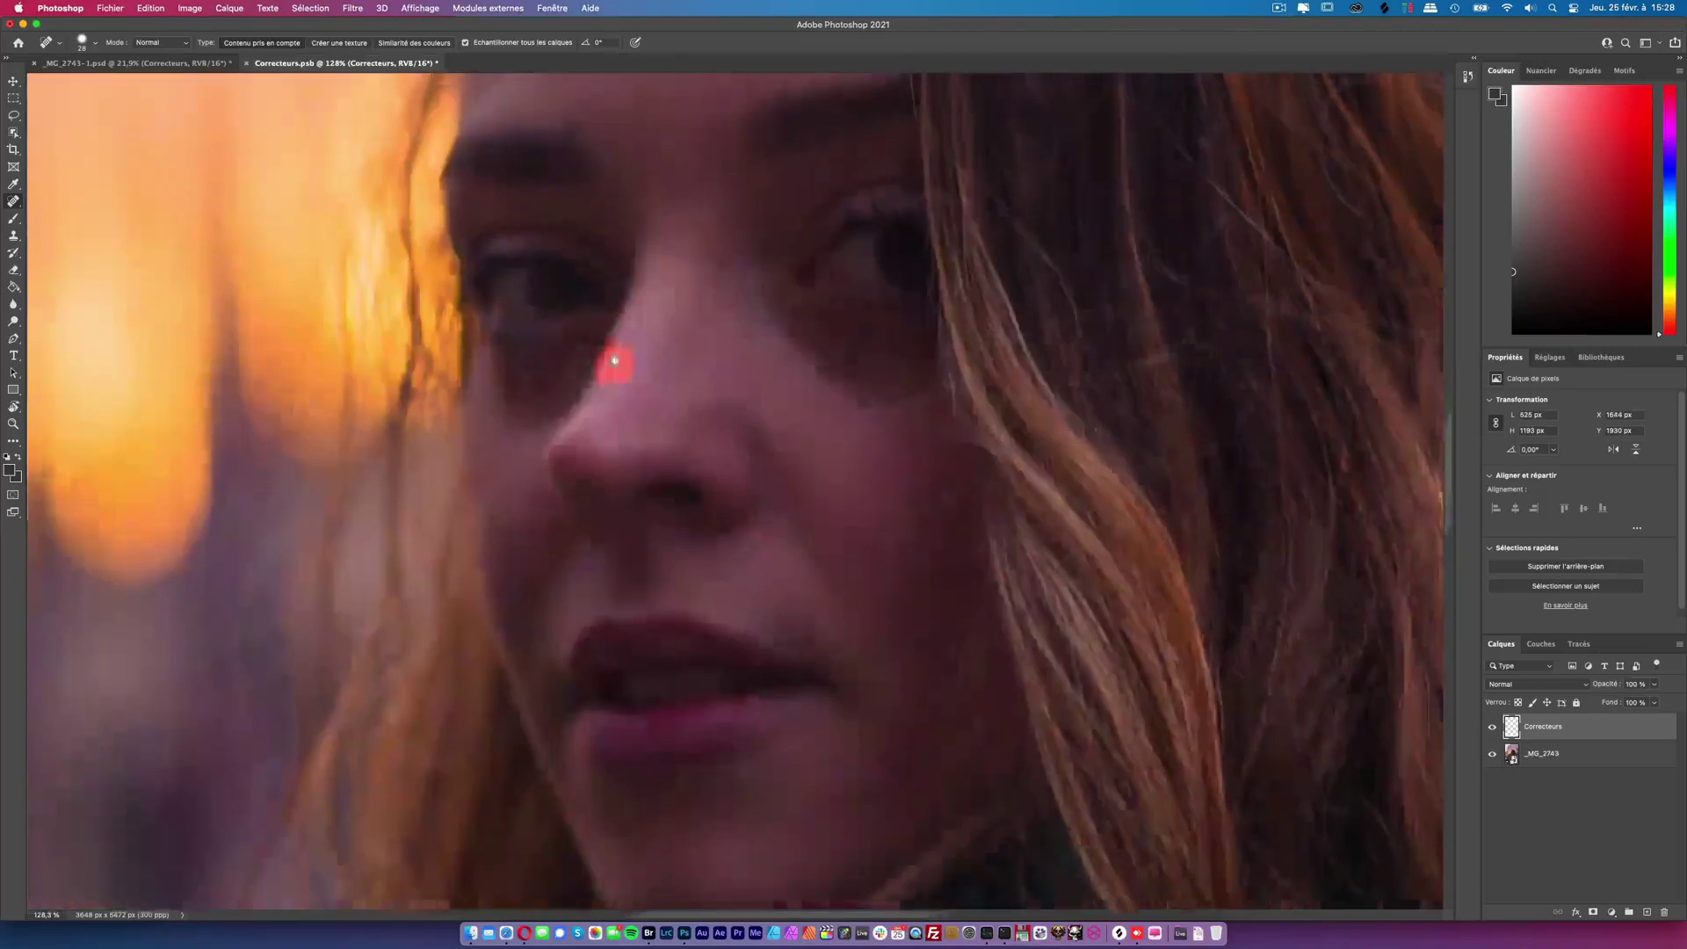
# Step: Spot-heal the remaining spots on the nose bridge and nose tip
pyautogui.scroll(-5, 632, 351)
pyautogui.click(673, 327)
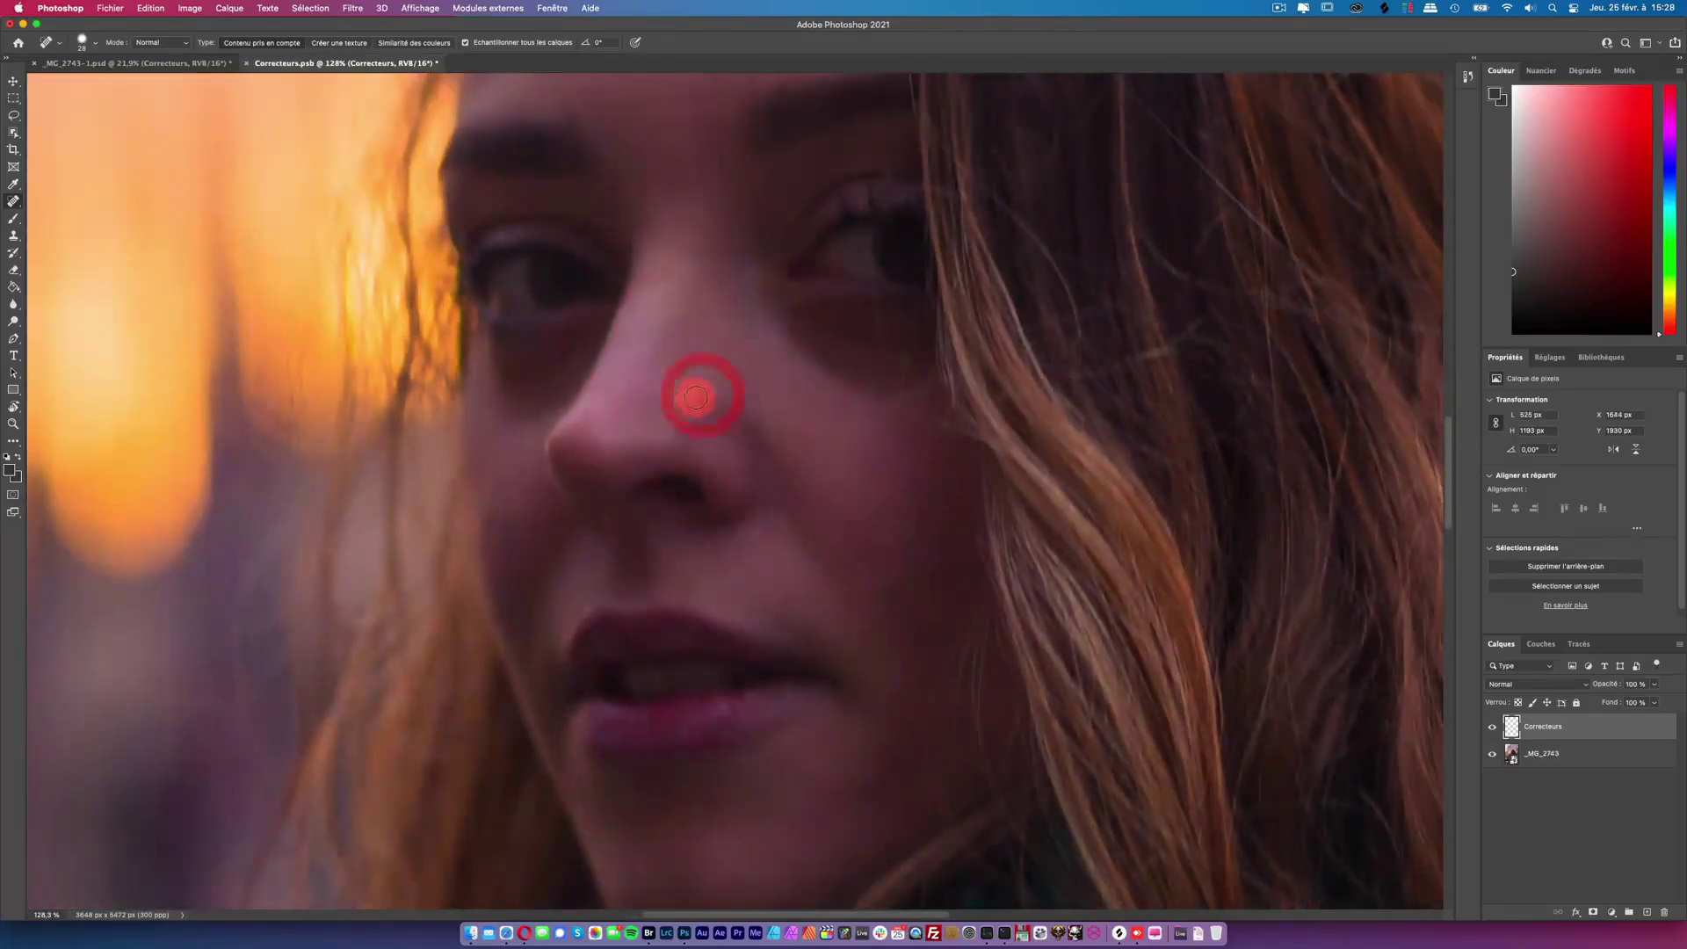
pyautogui.click(663, 437)
pyautogui.click(693, 395)
pyautogui.click(674, 387)
pyautogui.click(661, 457)
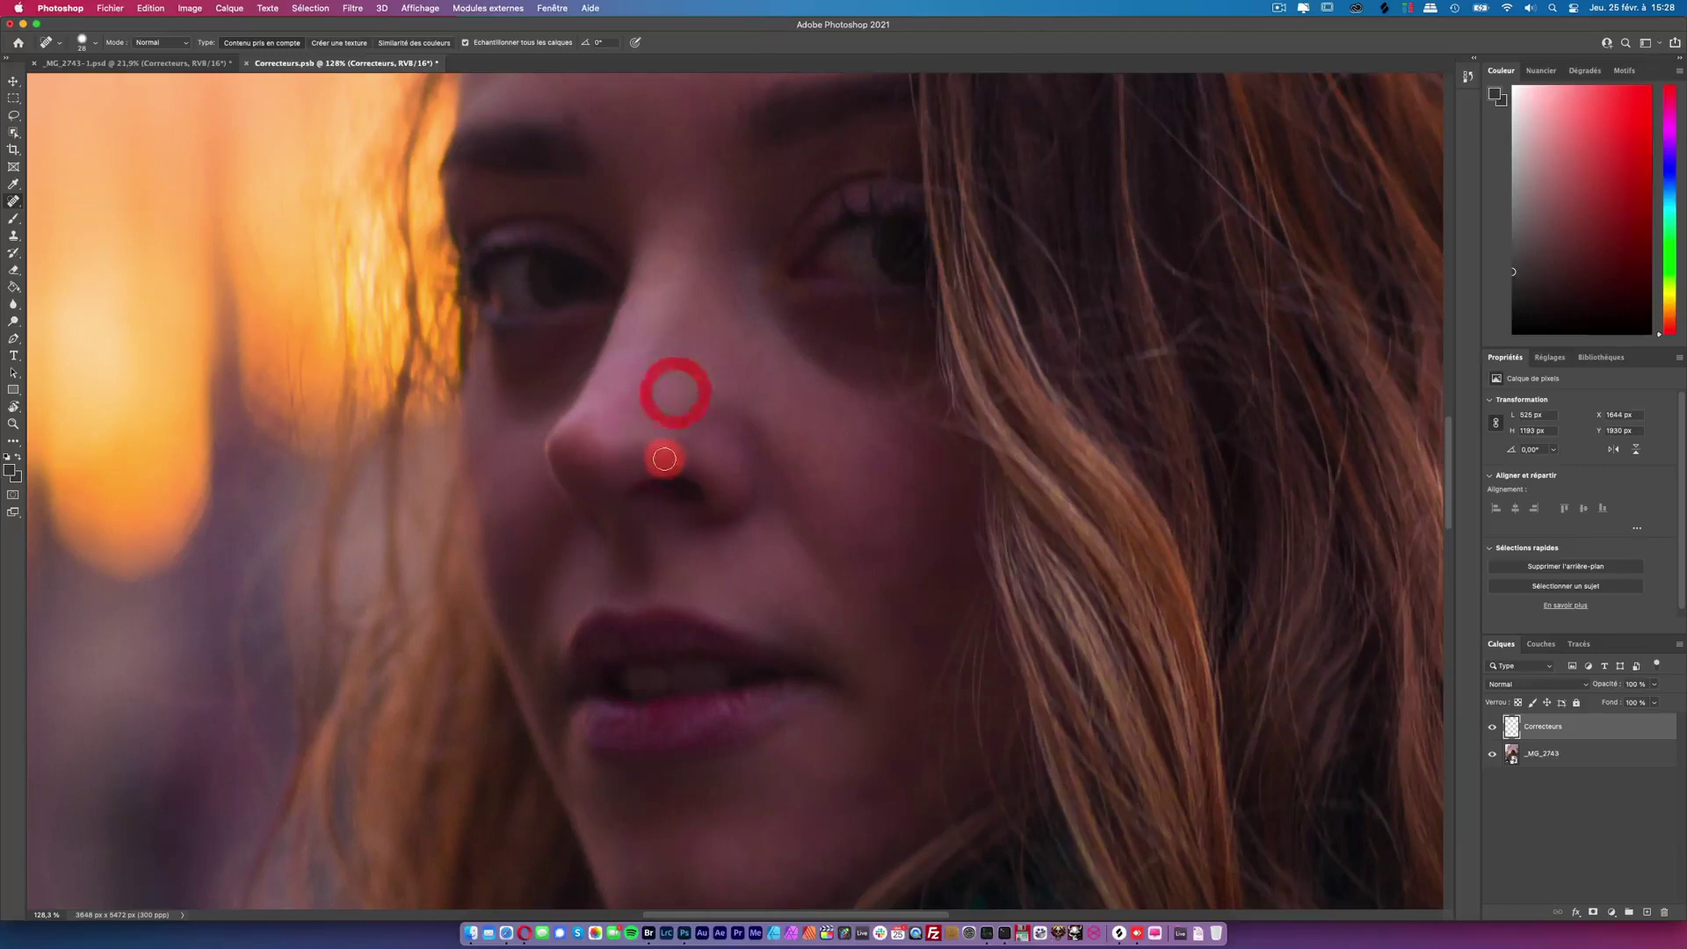
pyautogui.click(647, 429)
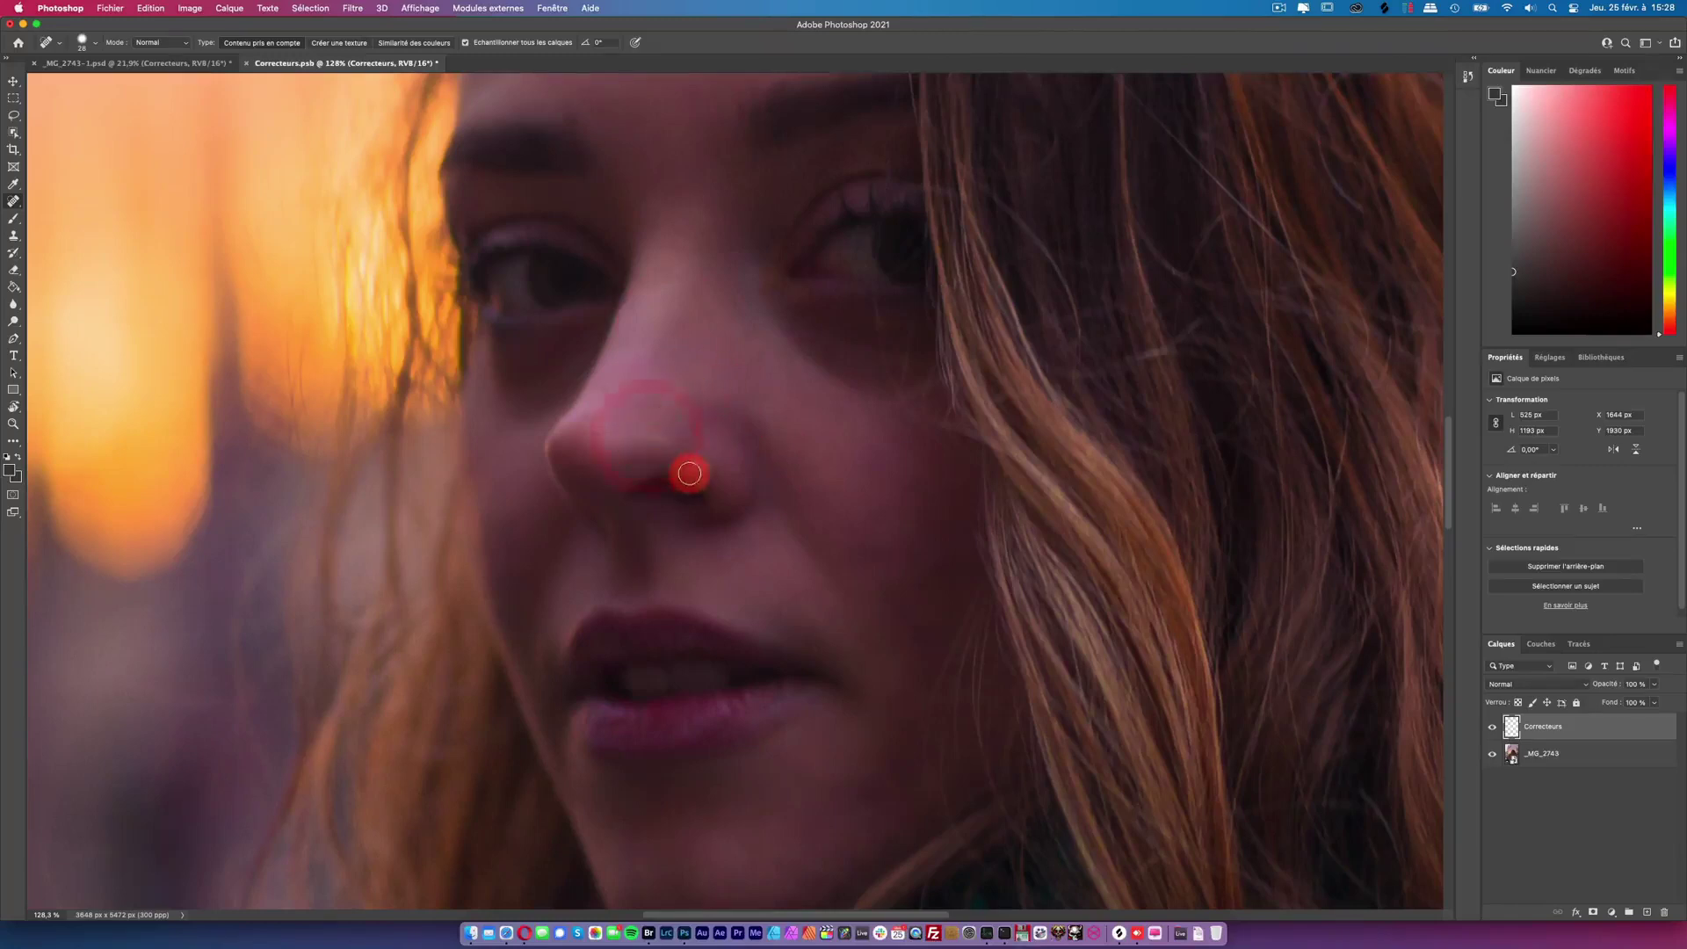
# Step: Heal a small blemish beside the lips and a spot near the hair edge
pyautogui.moveTo(690, 471); pyautogui.dragTo(683, 259)
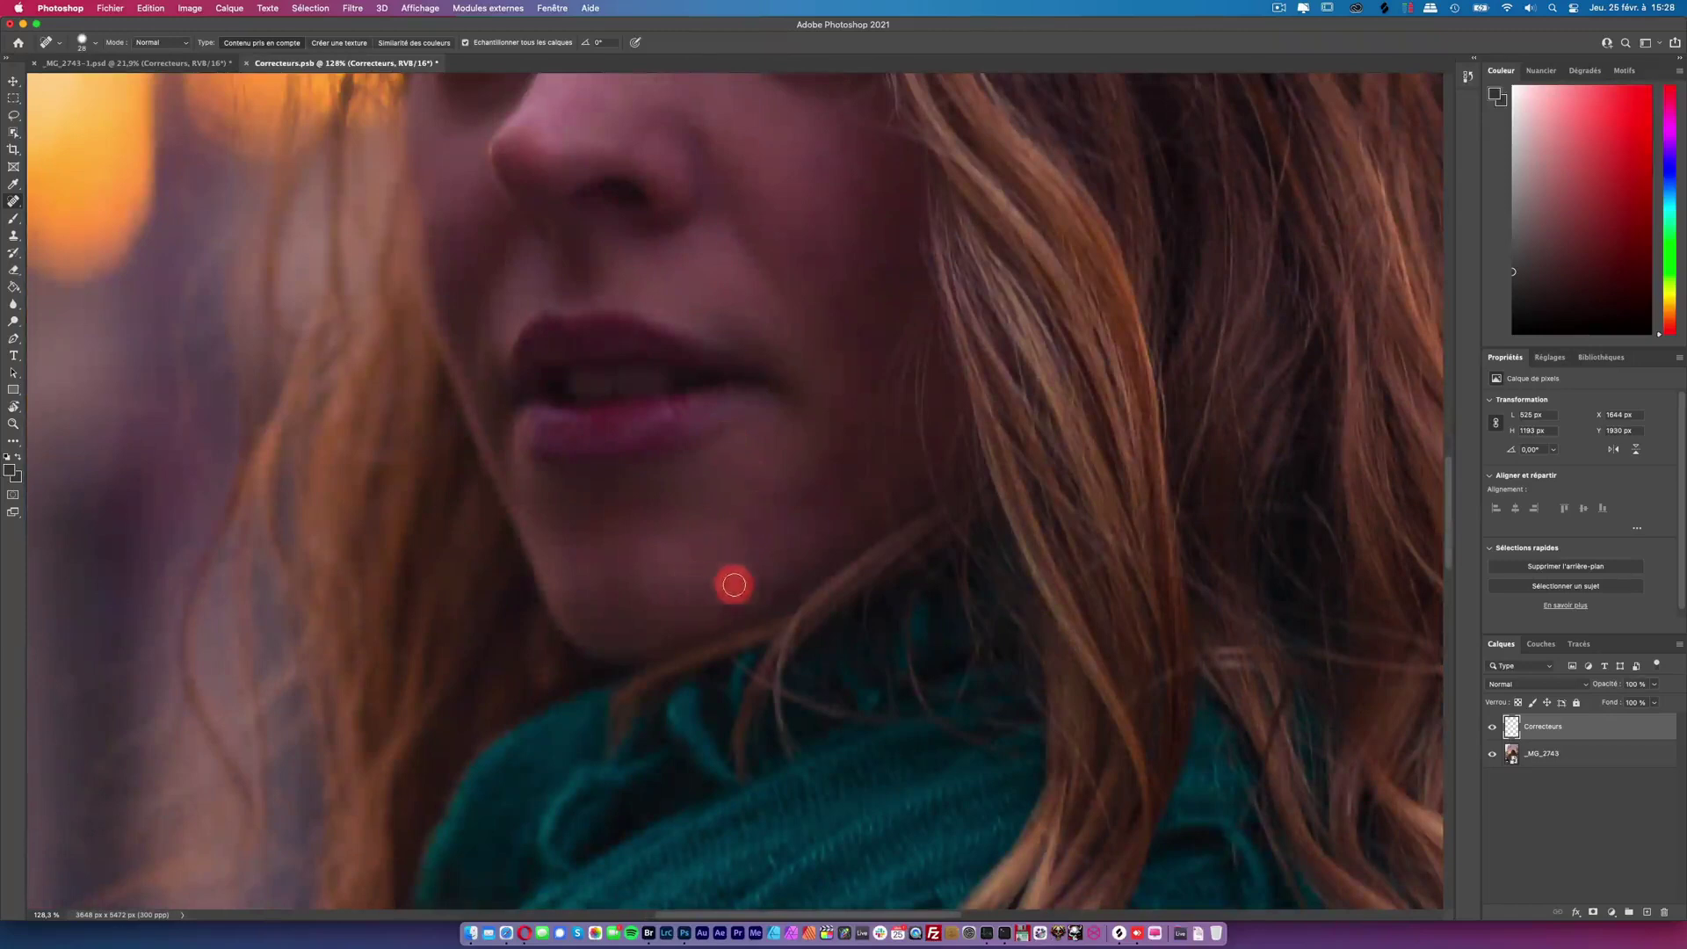
pyautogui.click(609, 366)
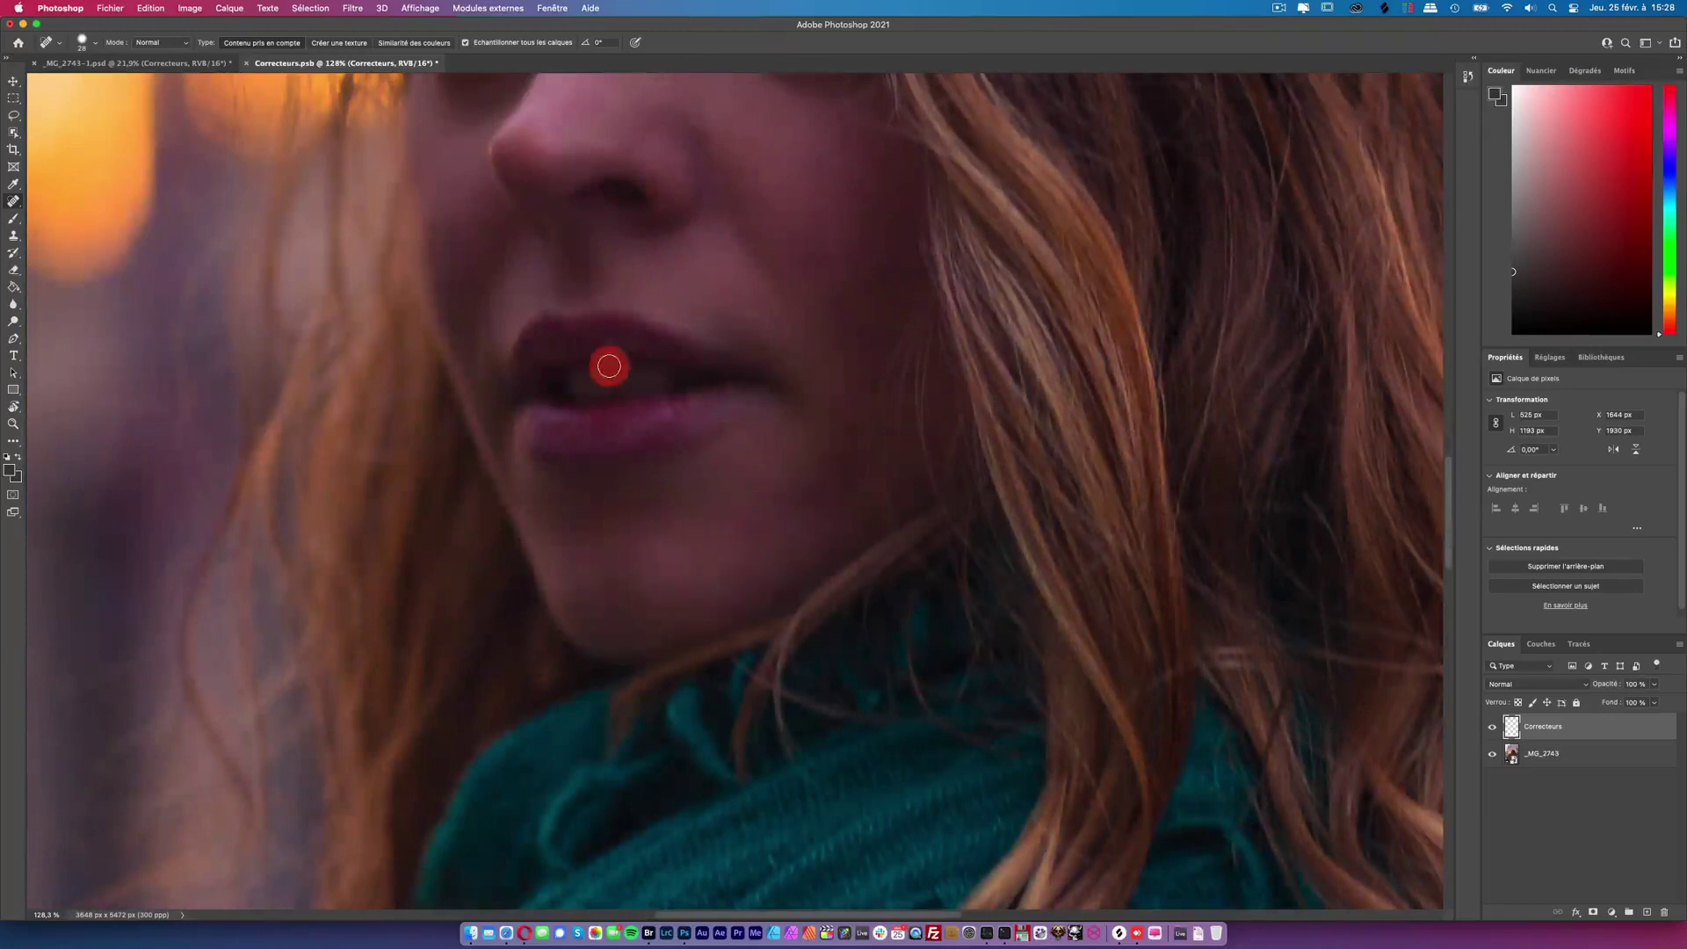
pyautogui.click(363, 132)
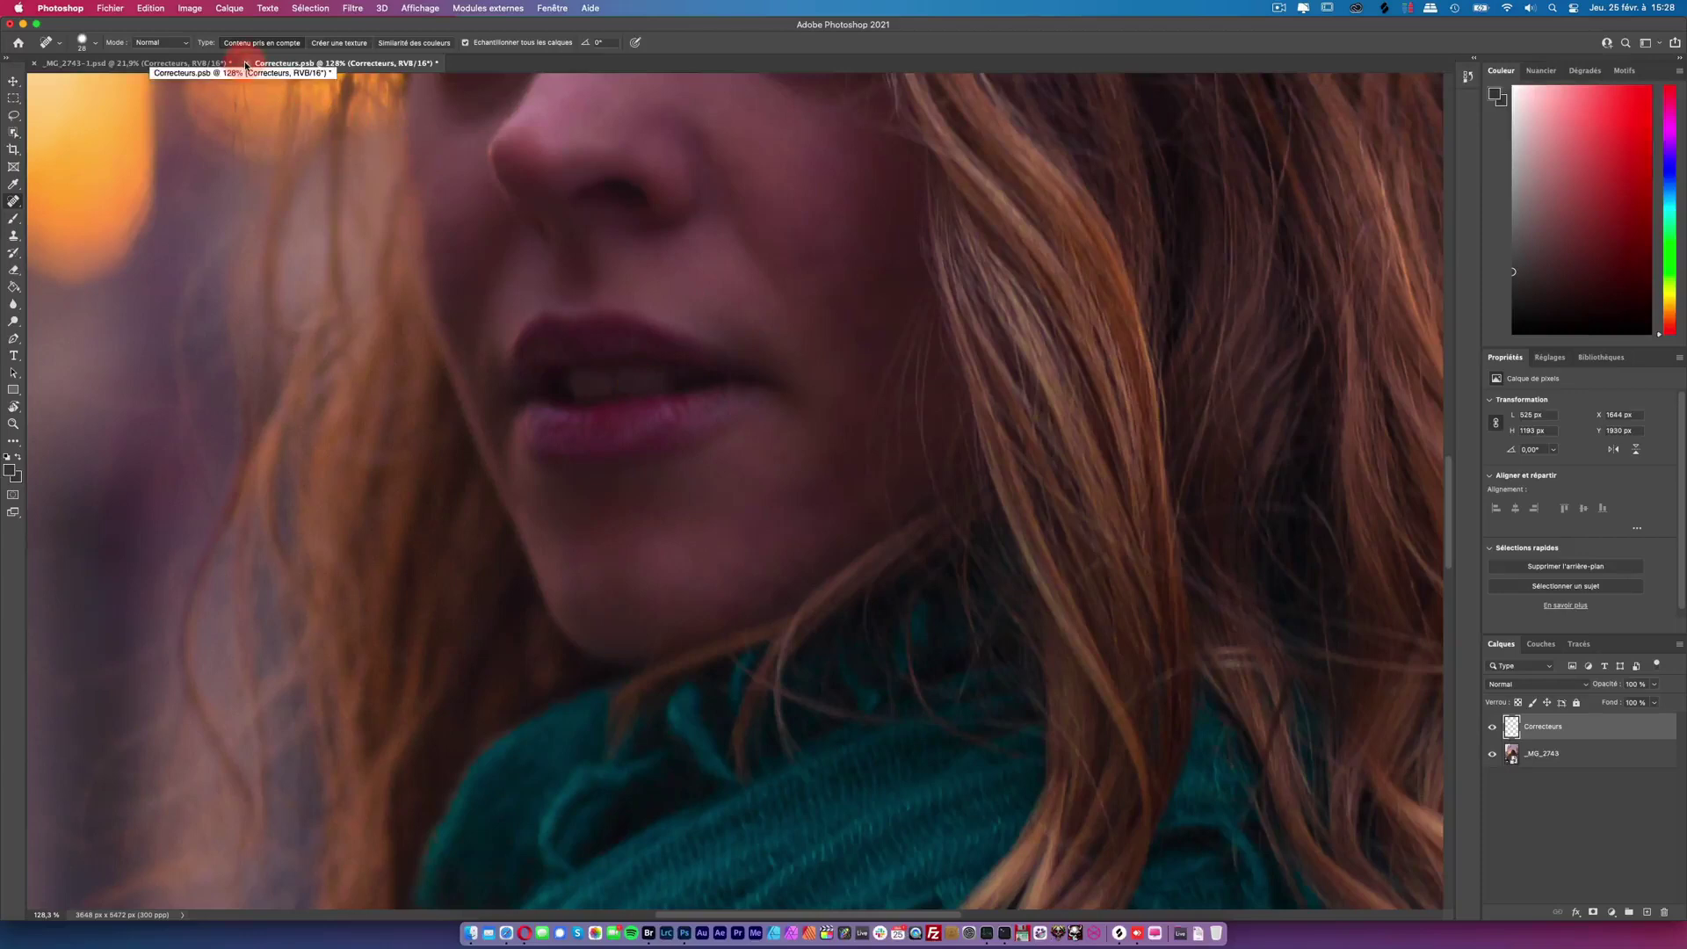
# Step: Save the healed retouching in Correcteurs.psb
pyautogui.press('cmd+s')
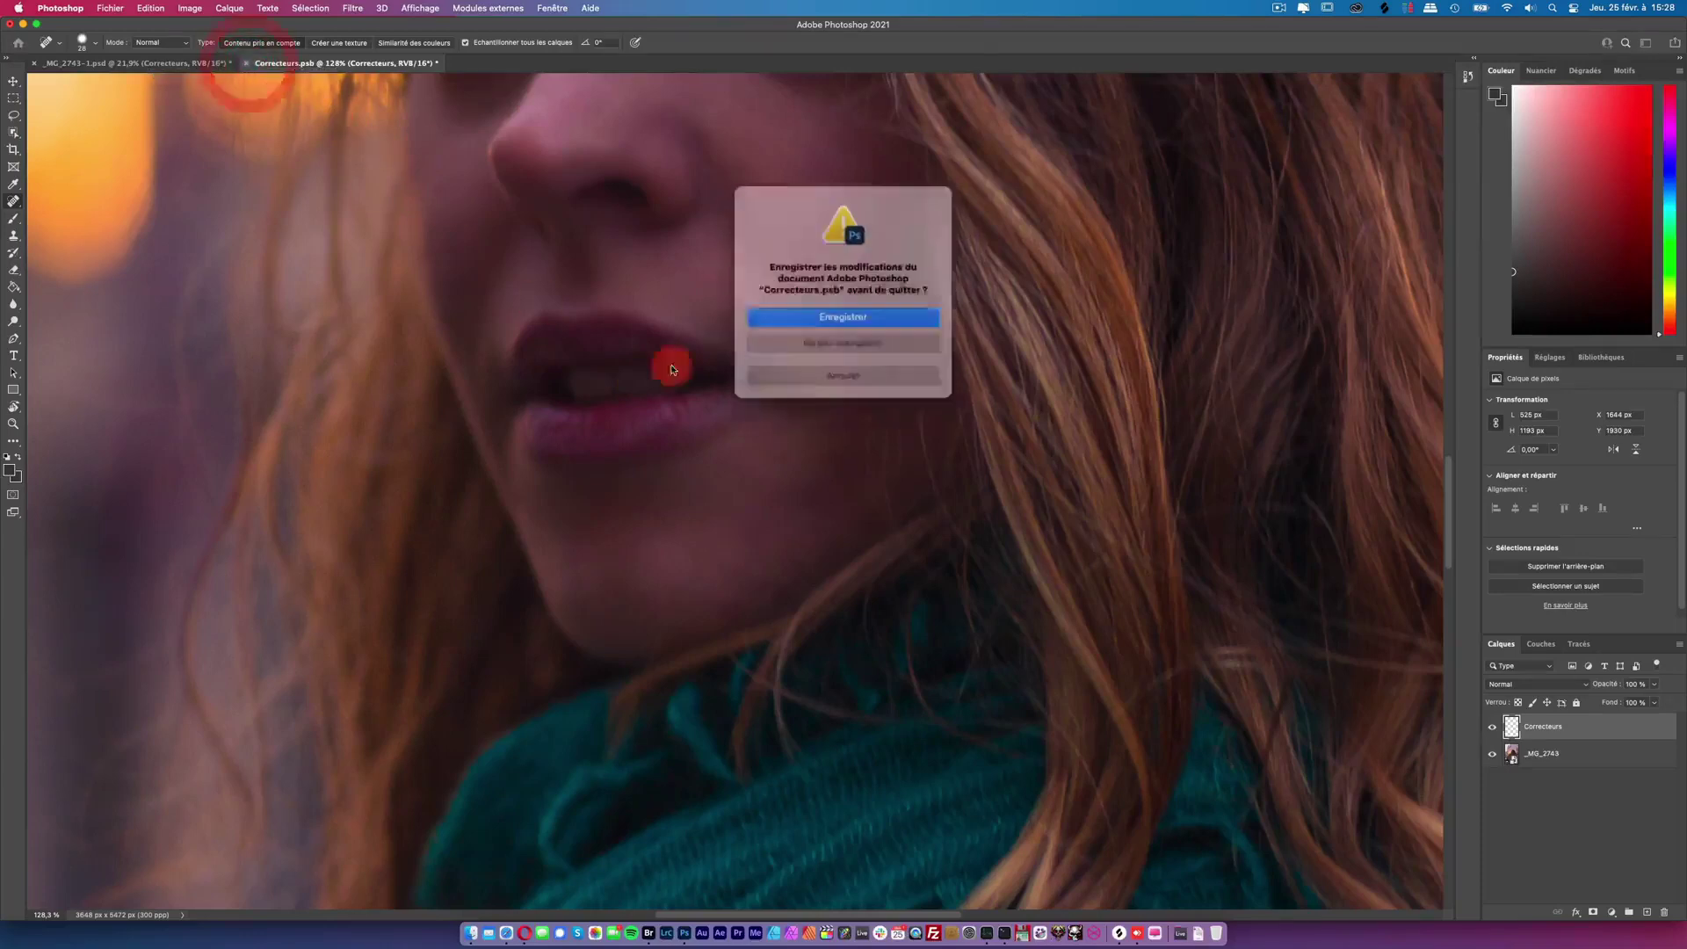
pyautogui.click(902, 314)
pyautogui.click(954, 365)
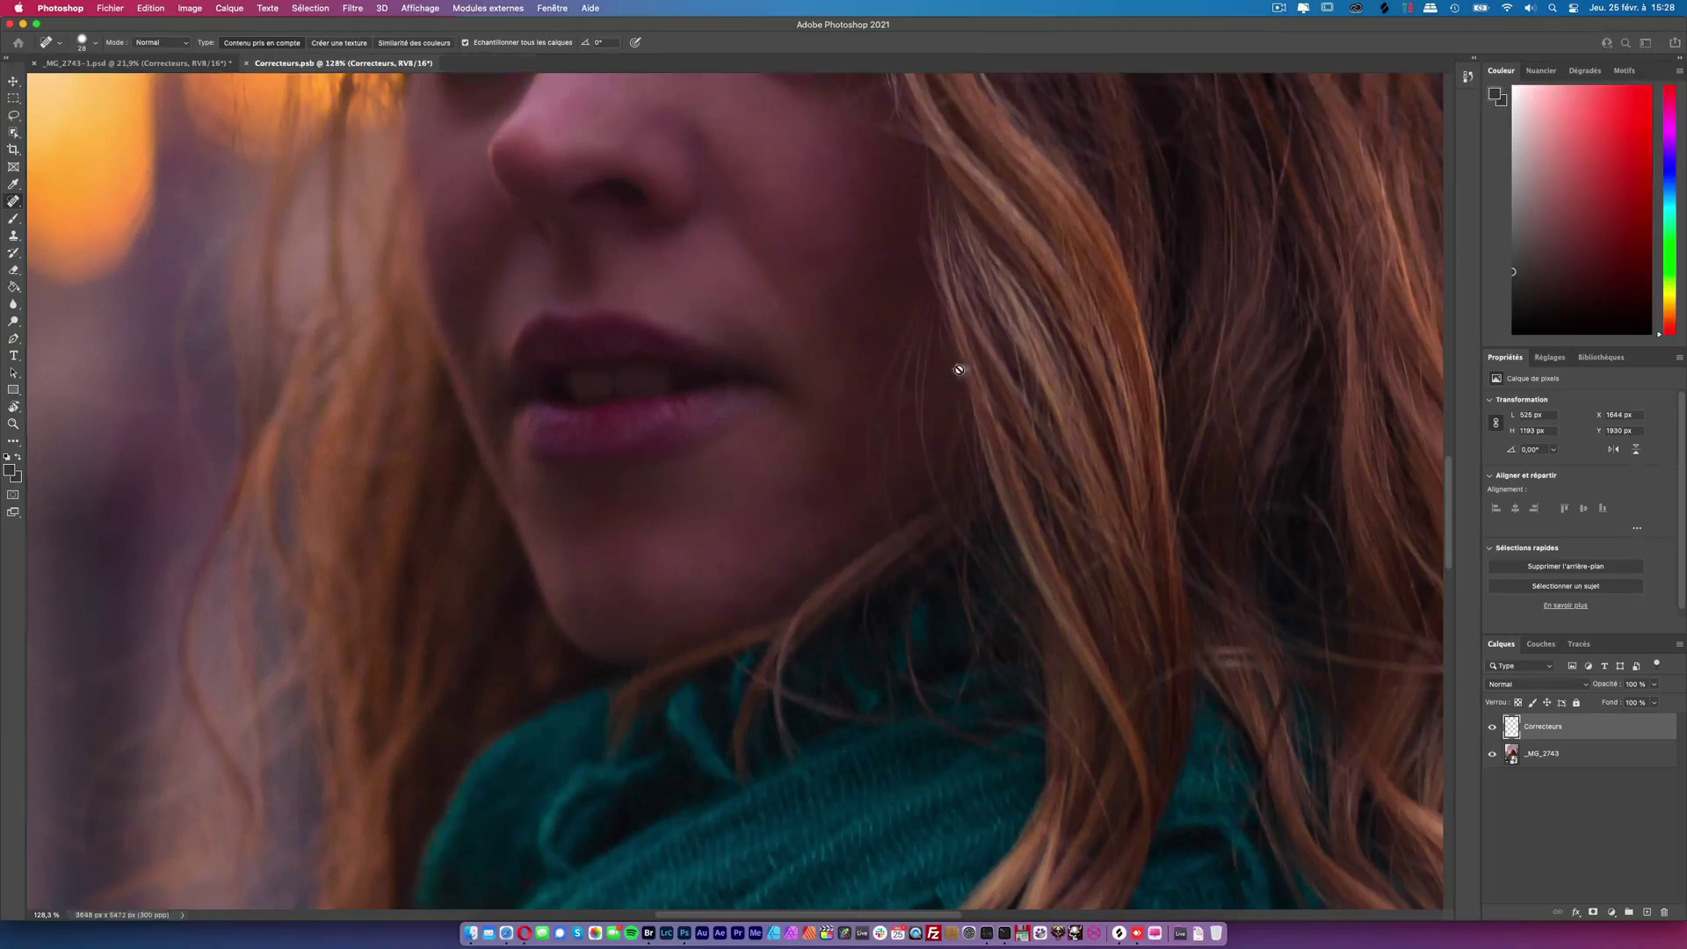
# Step: Close the smart object and zoom into the _MG_2743-1.psd portrait to inspect the retouch
pyautogui.press('super+w')
pyautogui.click(824, 519)
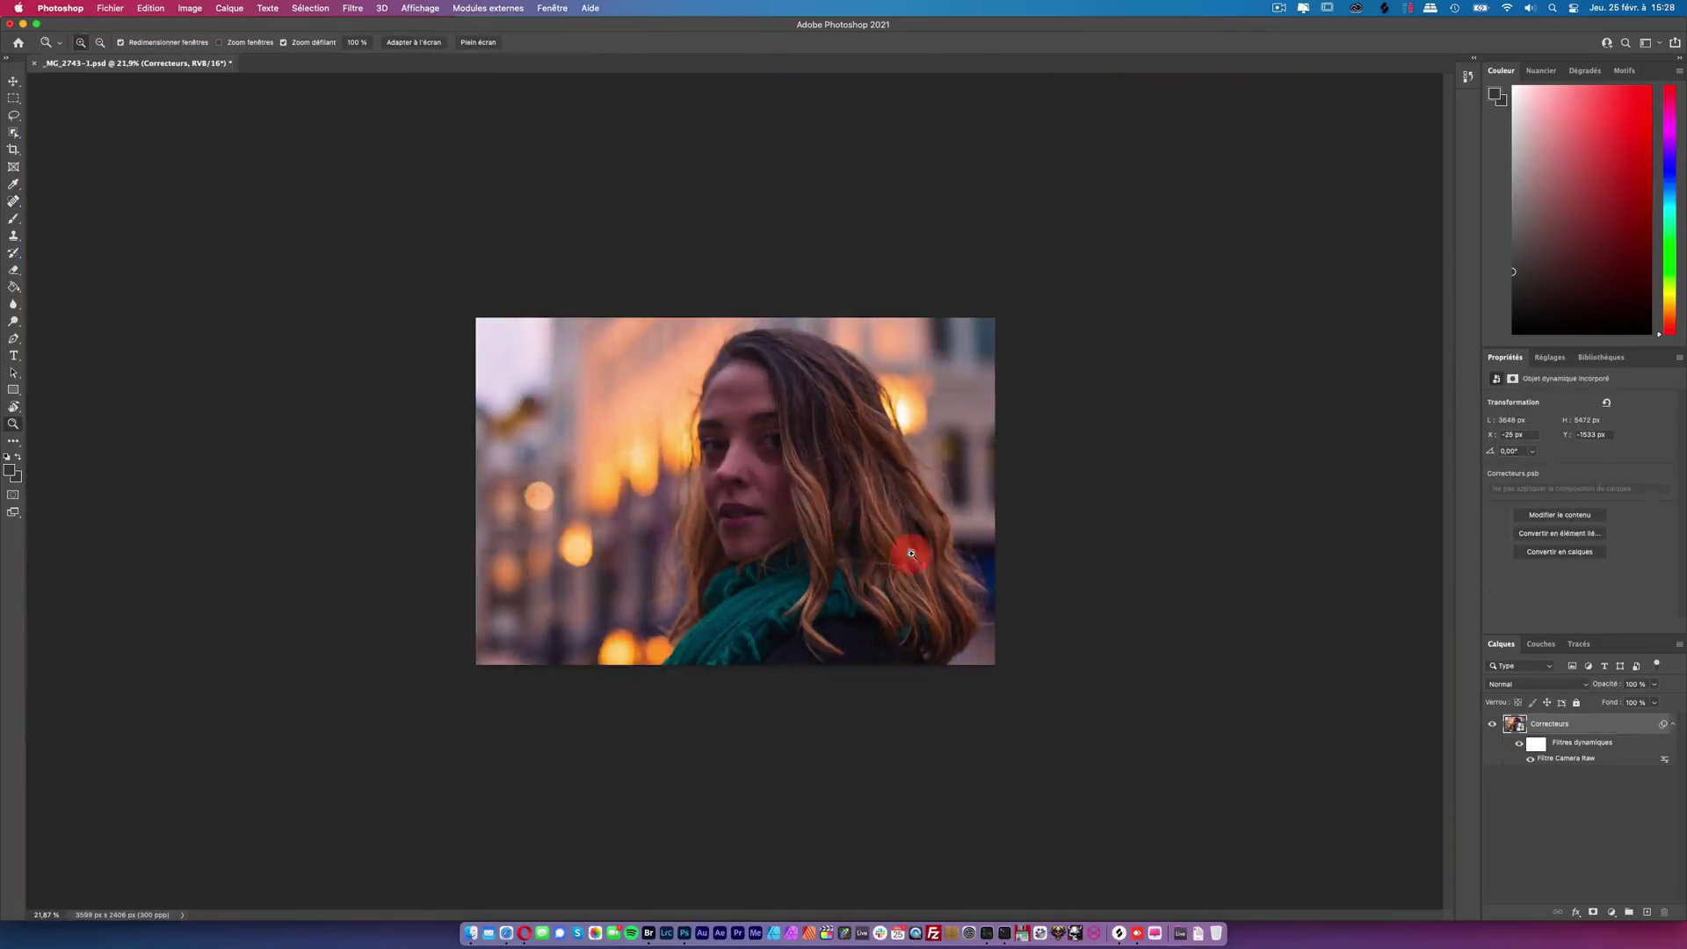
pyautogui.moveTo(824, 519); pyautogui.dragTo(881, 518)
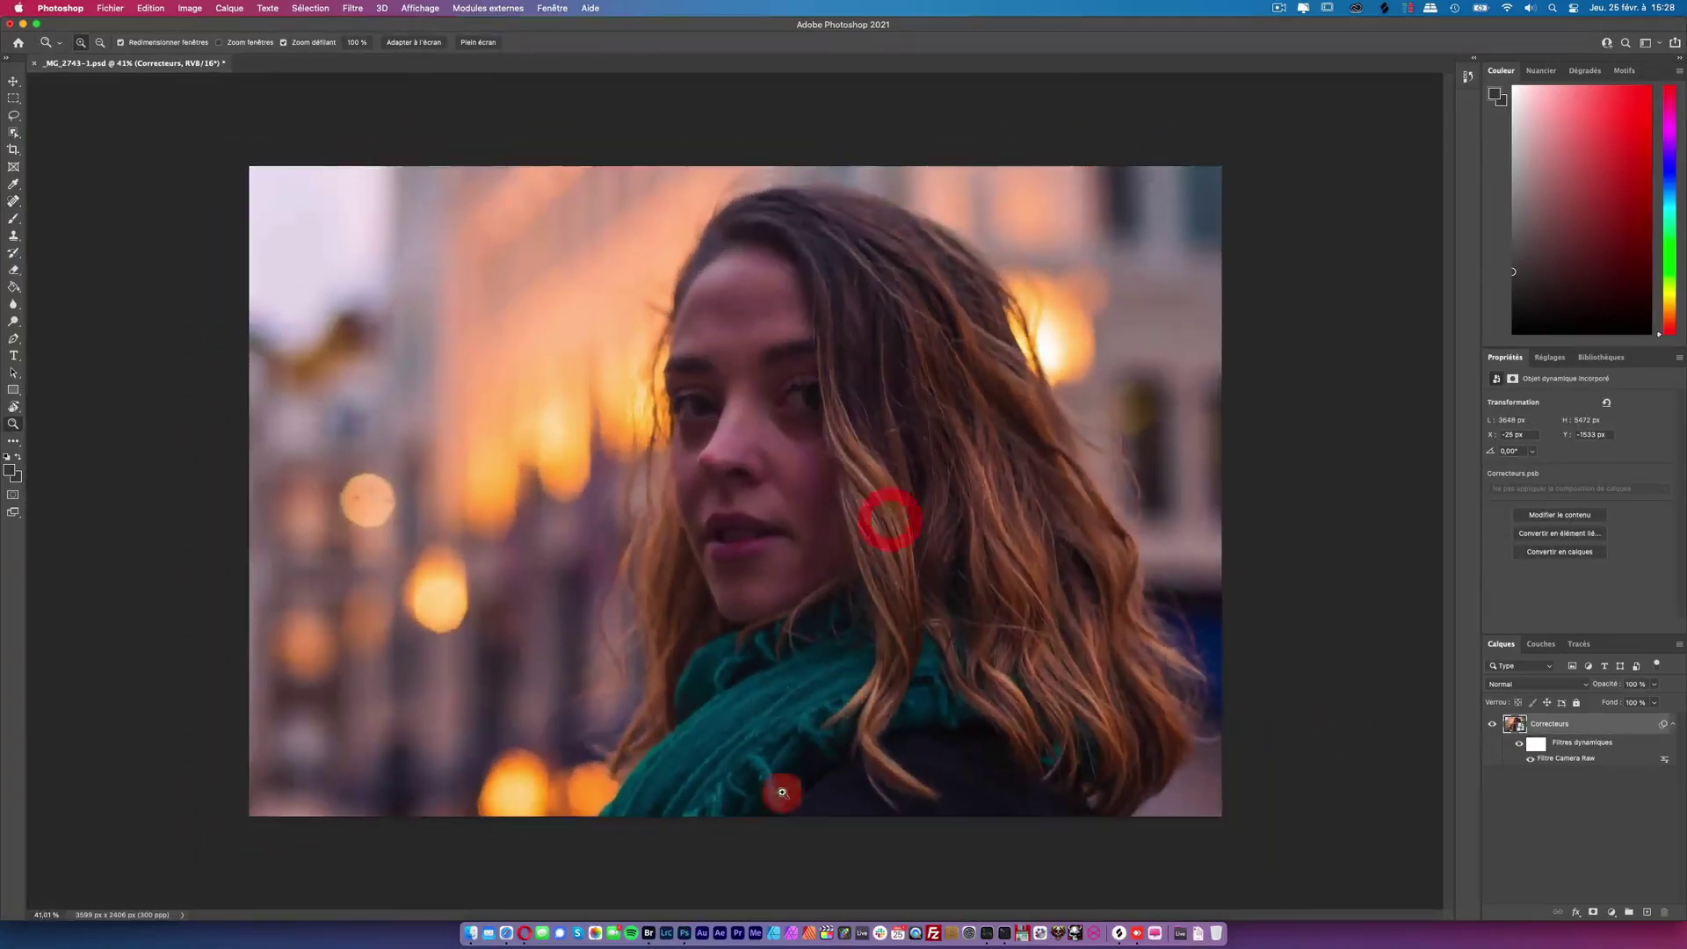
# Step: Compare the portrait against the Photography_Lara_05.psd reference selected in Bridge
pyautogui.click(648, 934)
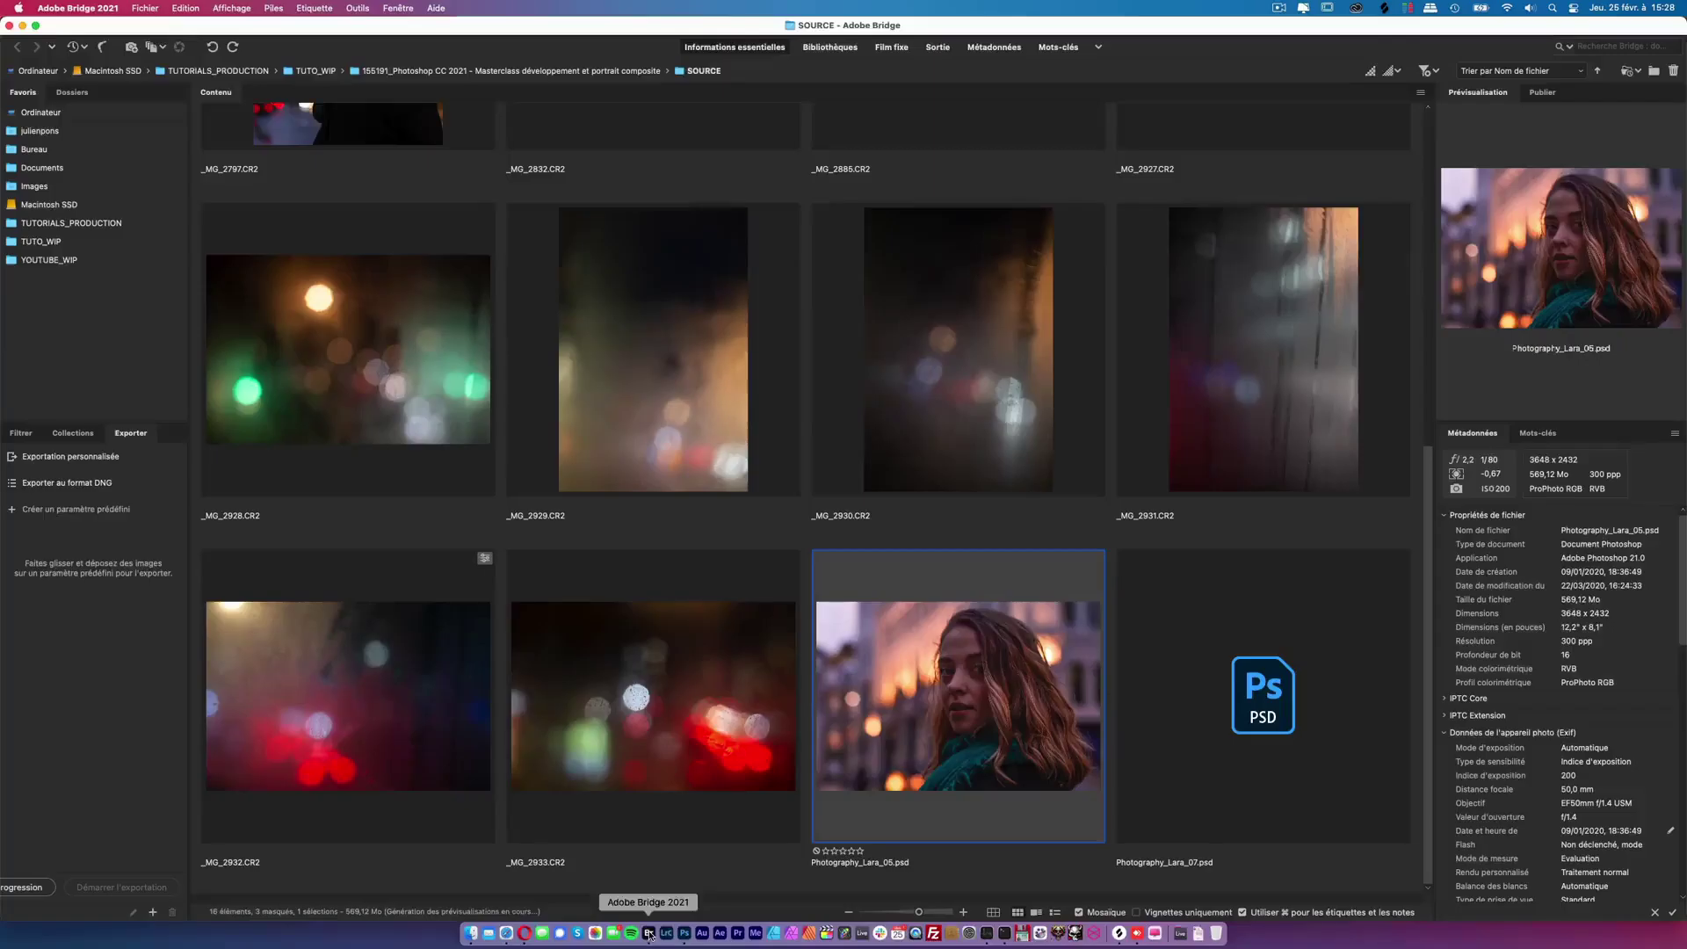
pyautogui.click(981, 771)
pyautogui.press('super+Tab')
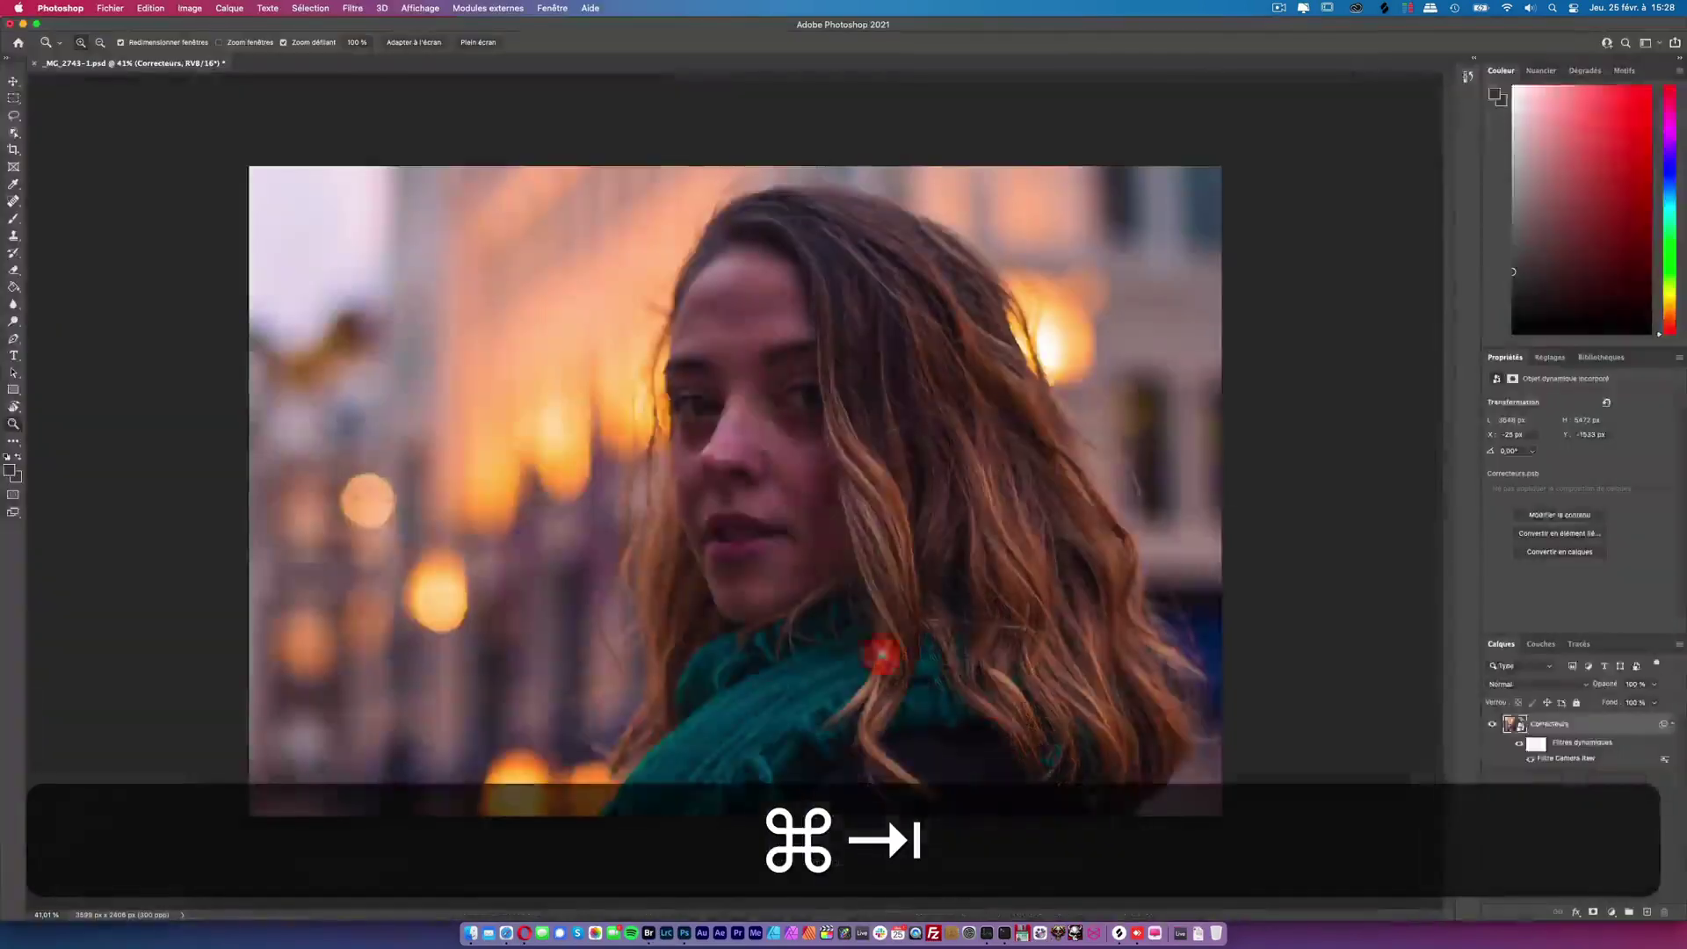
pyautogui.press('super+Tab')
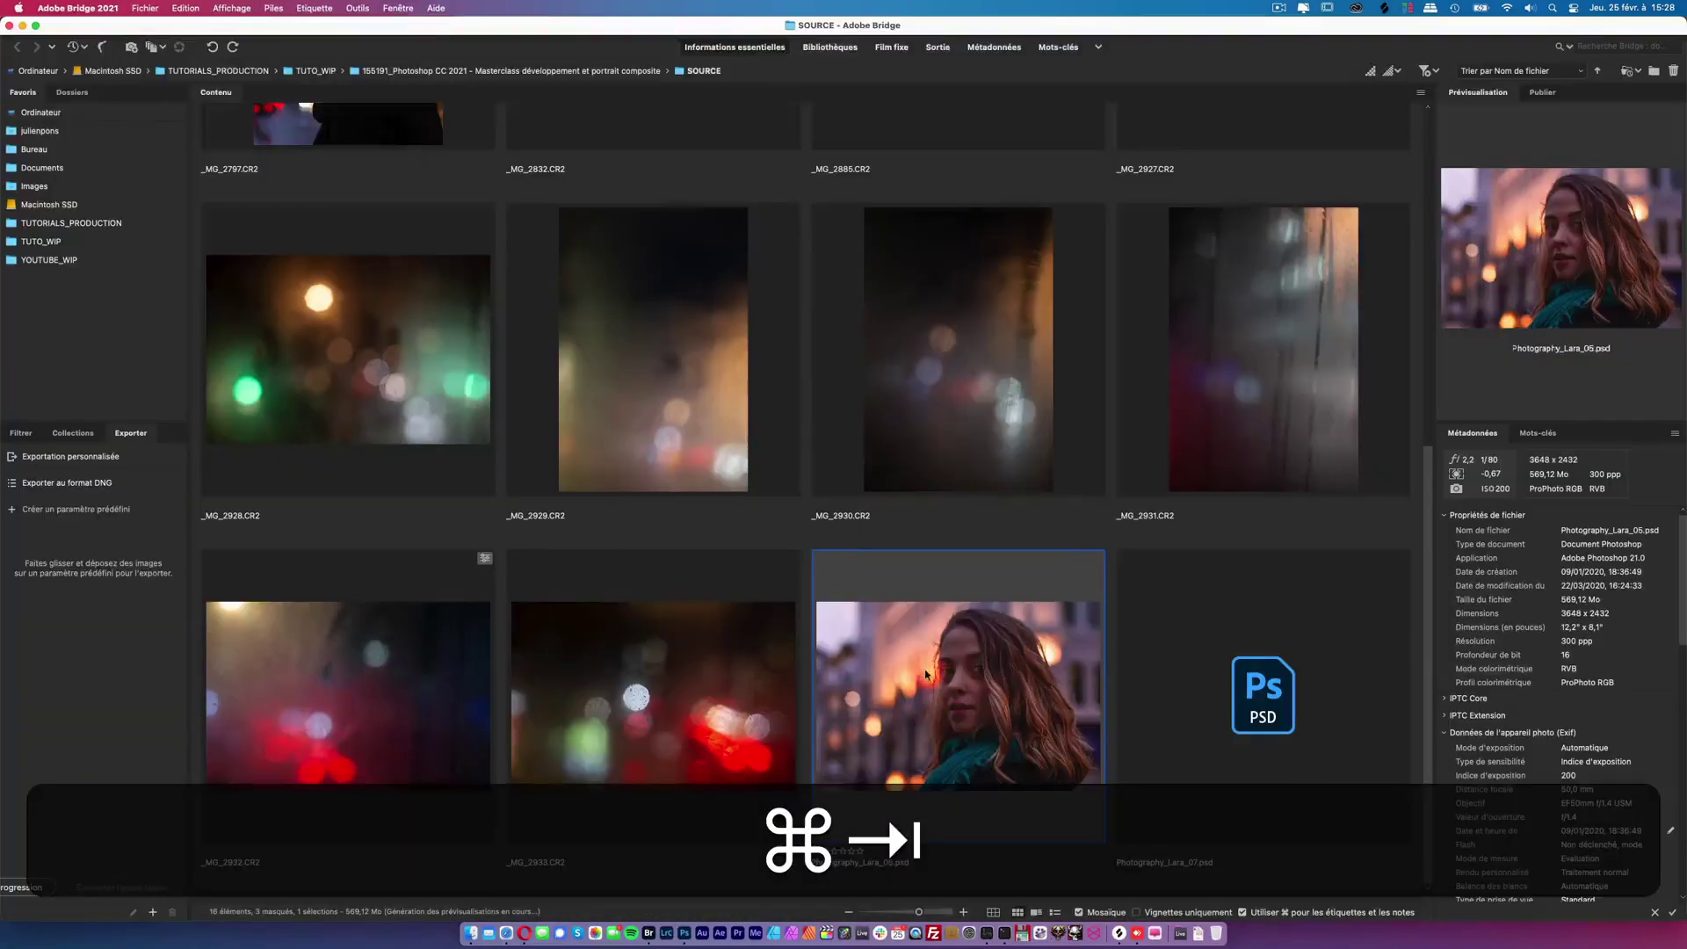
pyautogui.press('super+Tab')
pyautogui.press('super+Tab')
pyautogui.press('super+Tab')
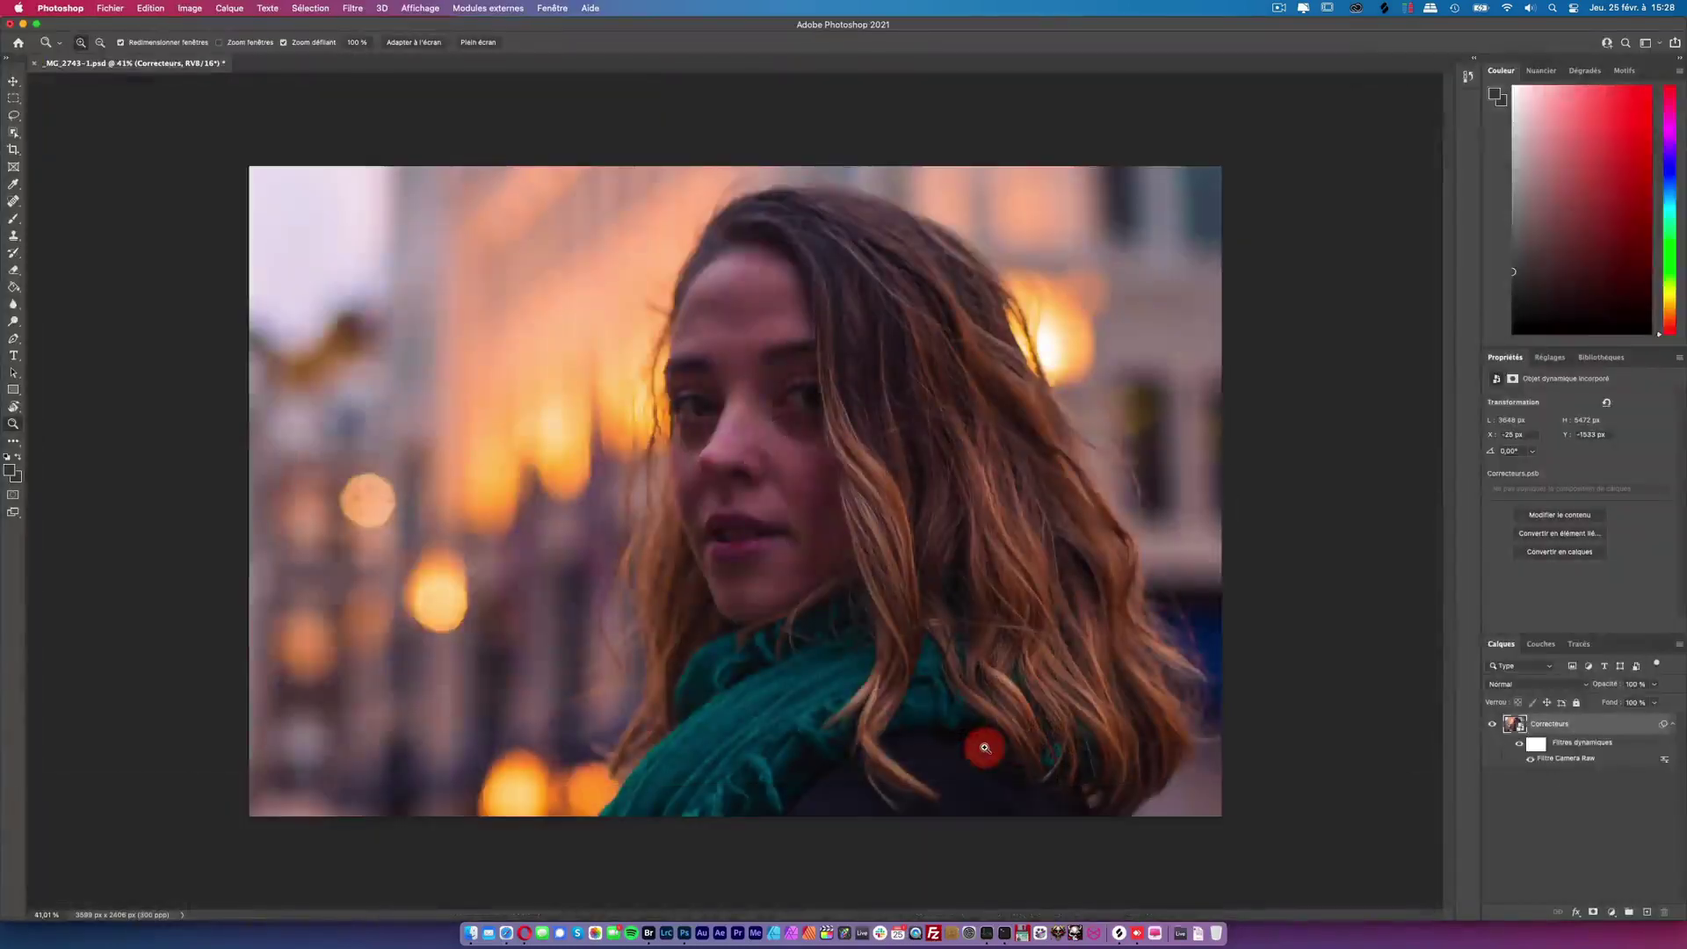
pyautogui.press('super+Tab')
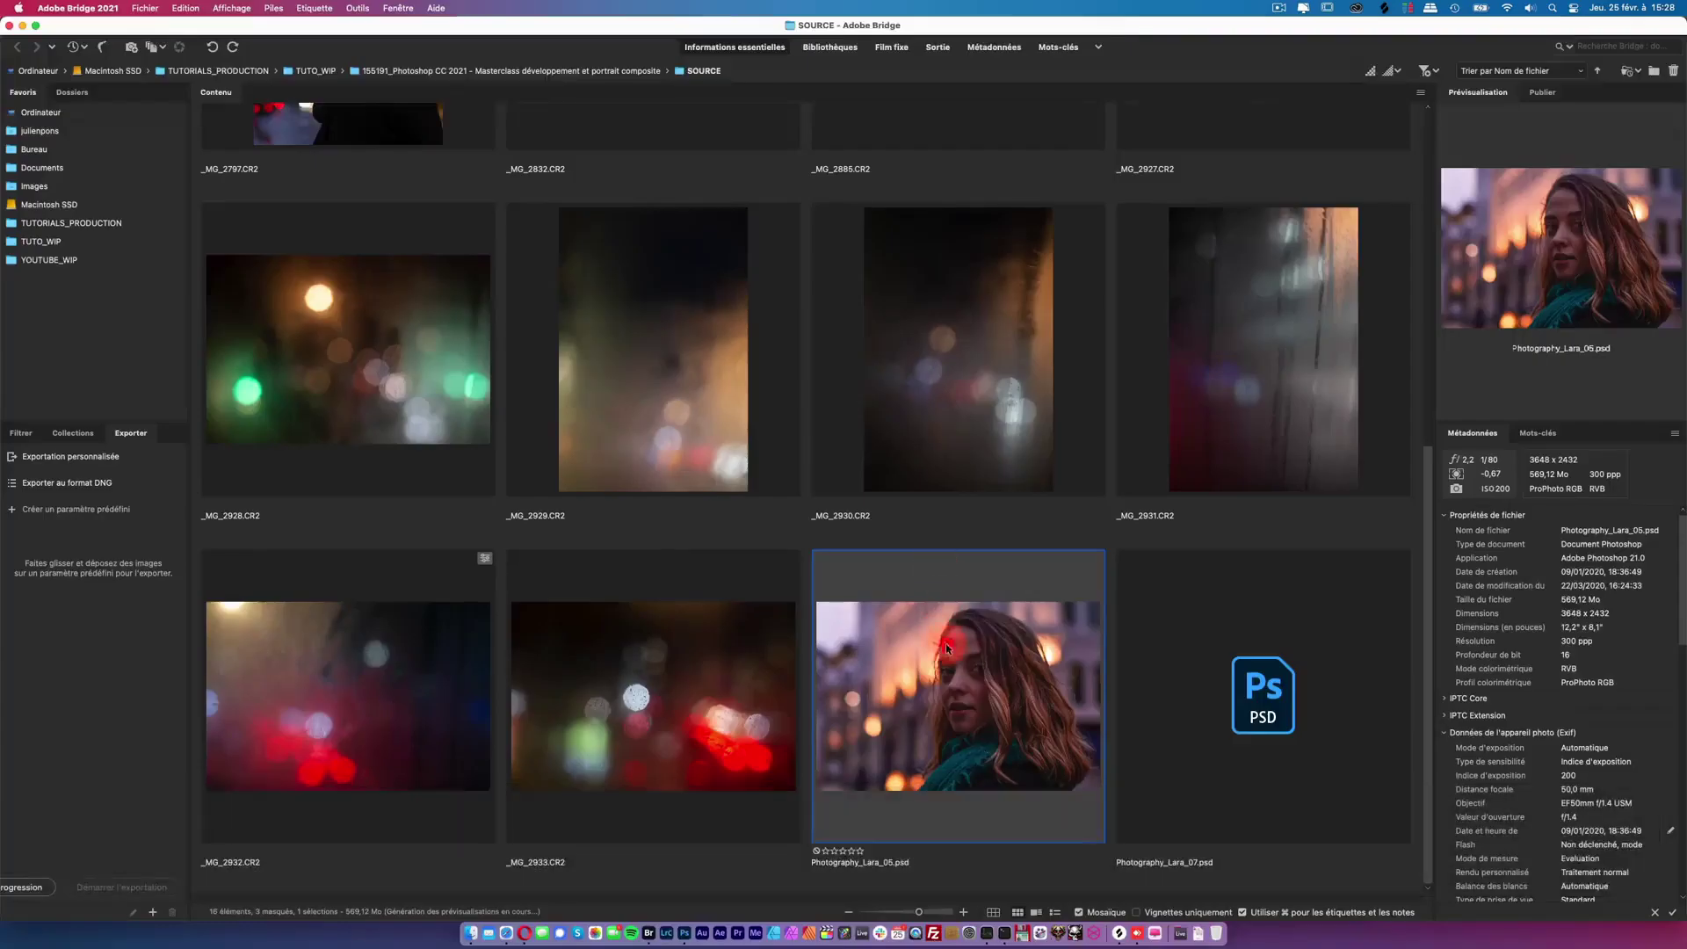
pyautogui.press('super+Tab')
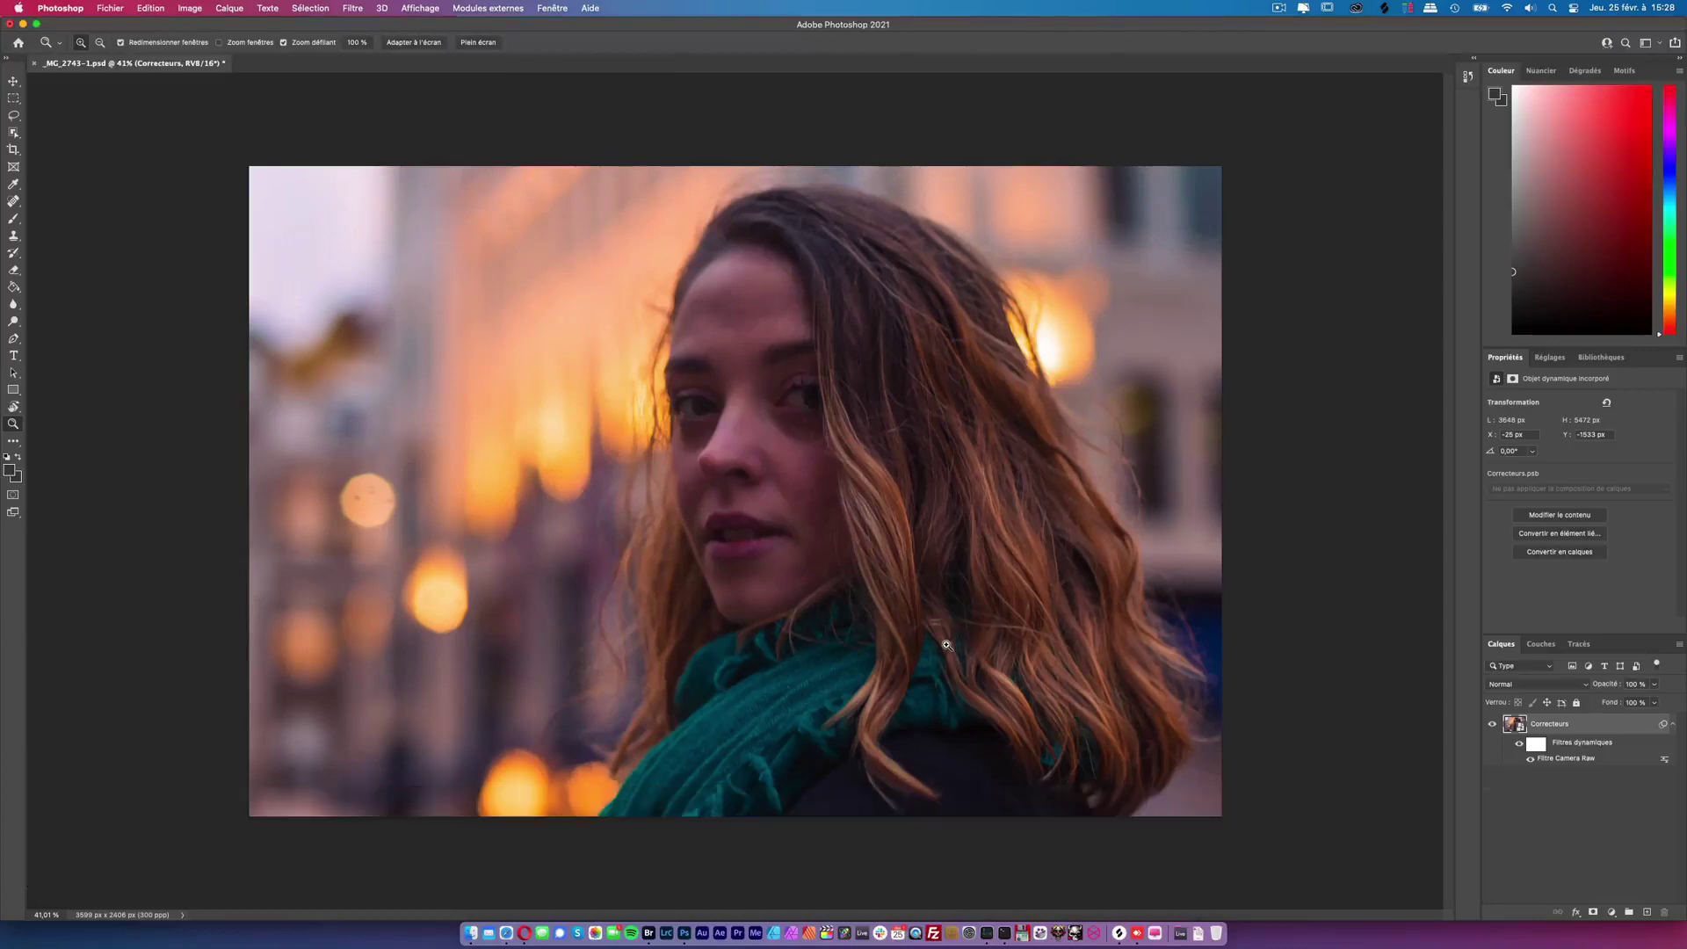
# Step: Reopen the Filtre Camera Raw smart filter on Correcteurs in Camera Raw 13.1
pyautogui.click(818, 540)
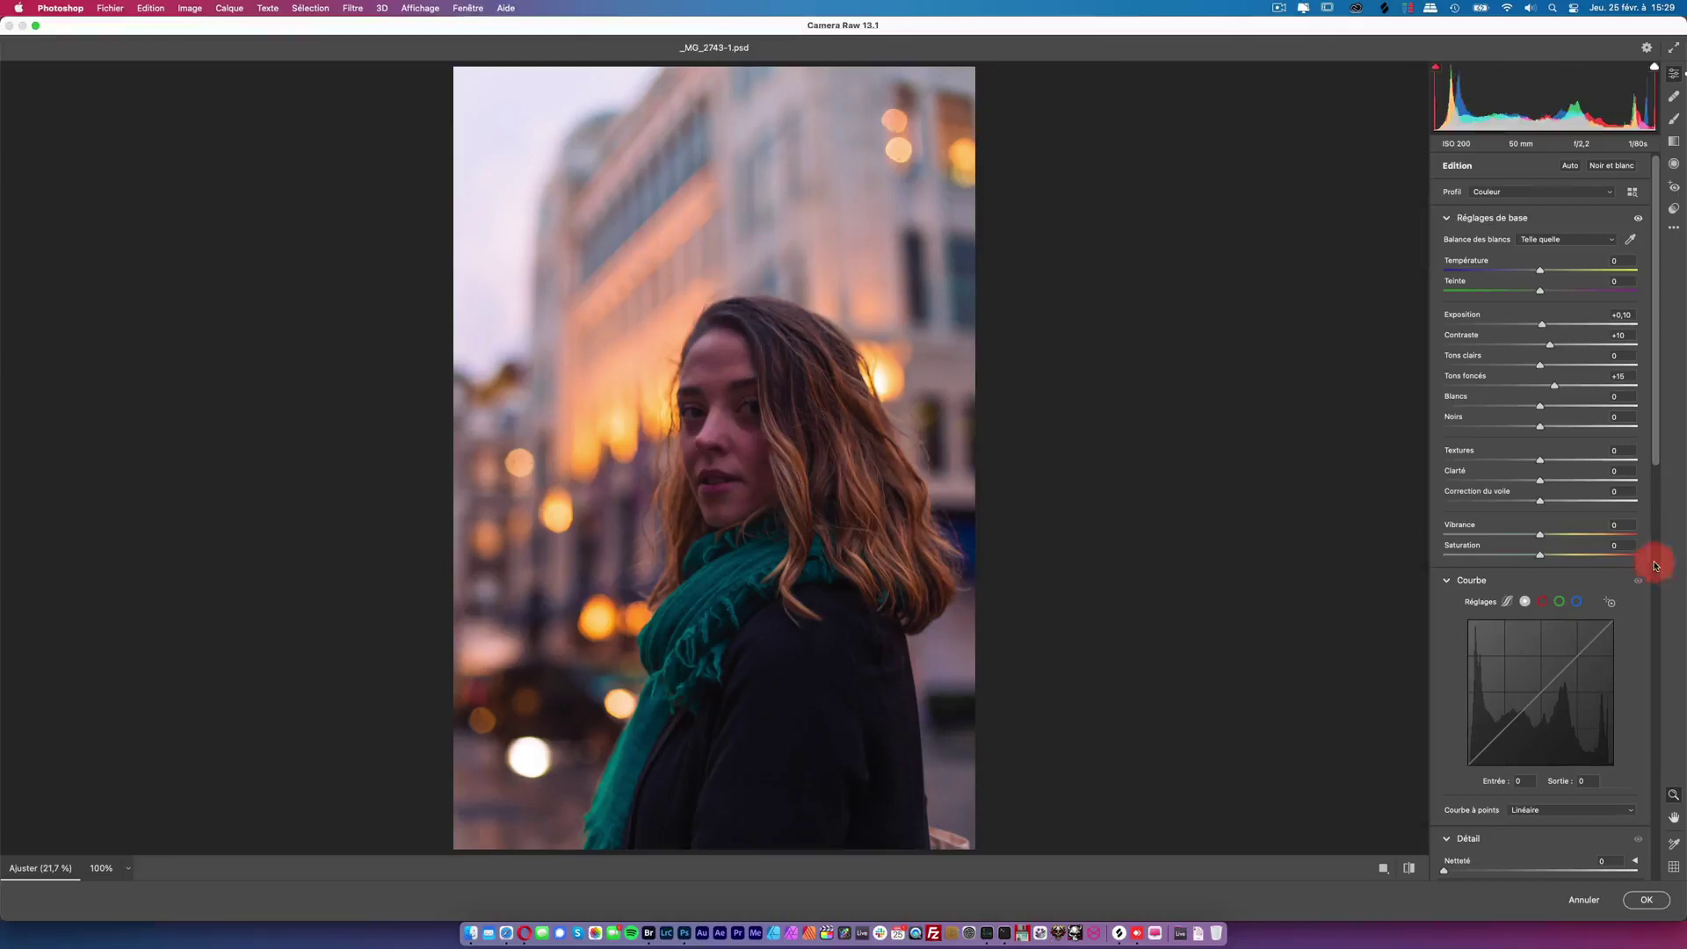
# Step: Set the Camera Raw preview to 100% centred on the face
pyautogui.scroll(-10, 1645, 554)
pyautogui.click(884, 516)
pyautogui.scroll(-3, 1661, 676)
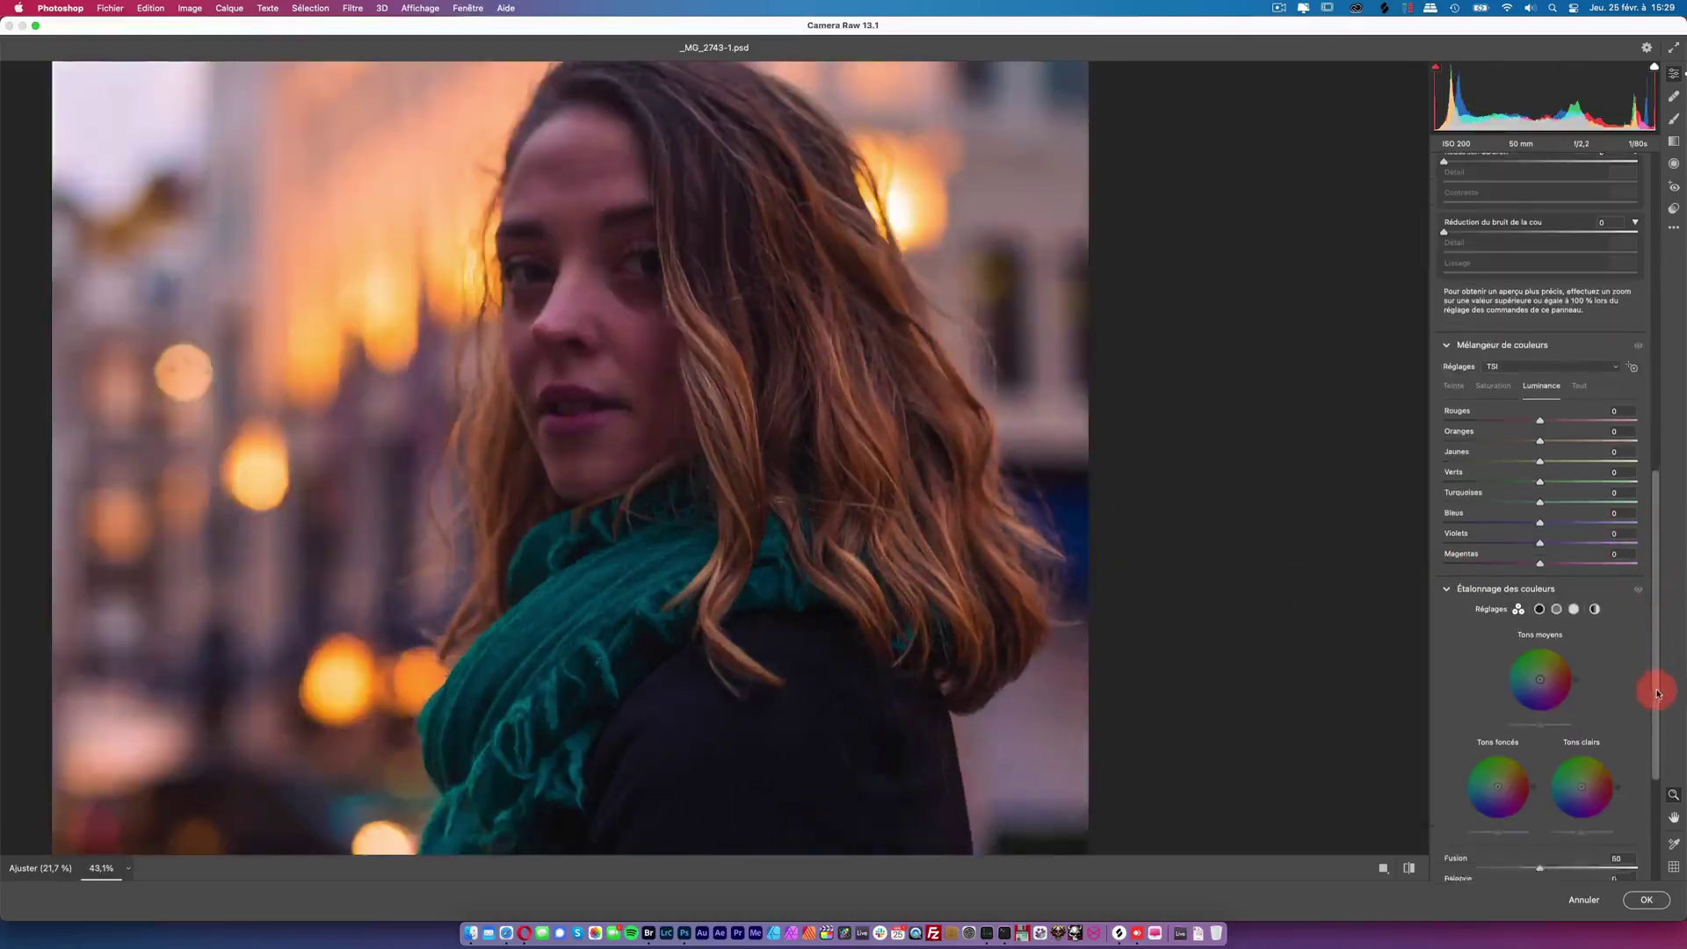
pyautogui.click(128, 868)
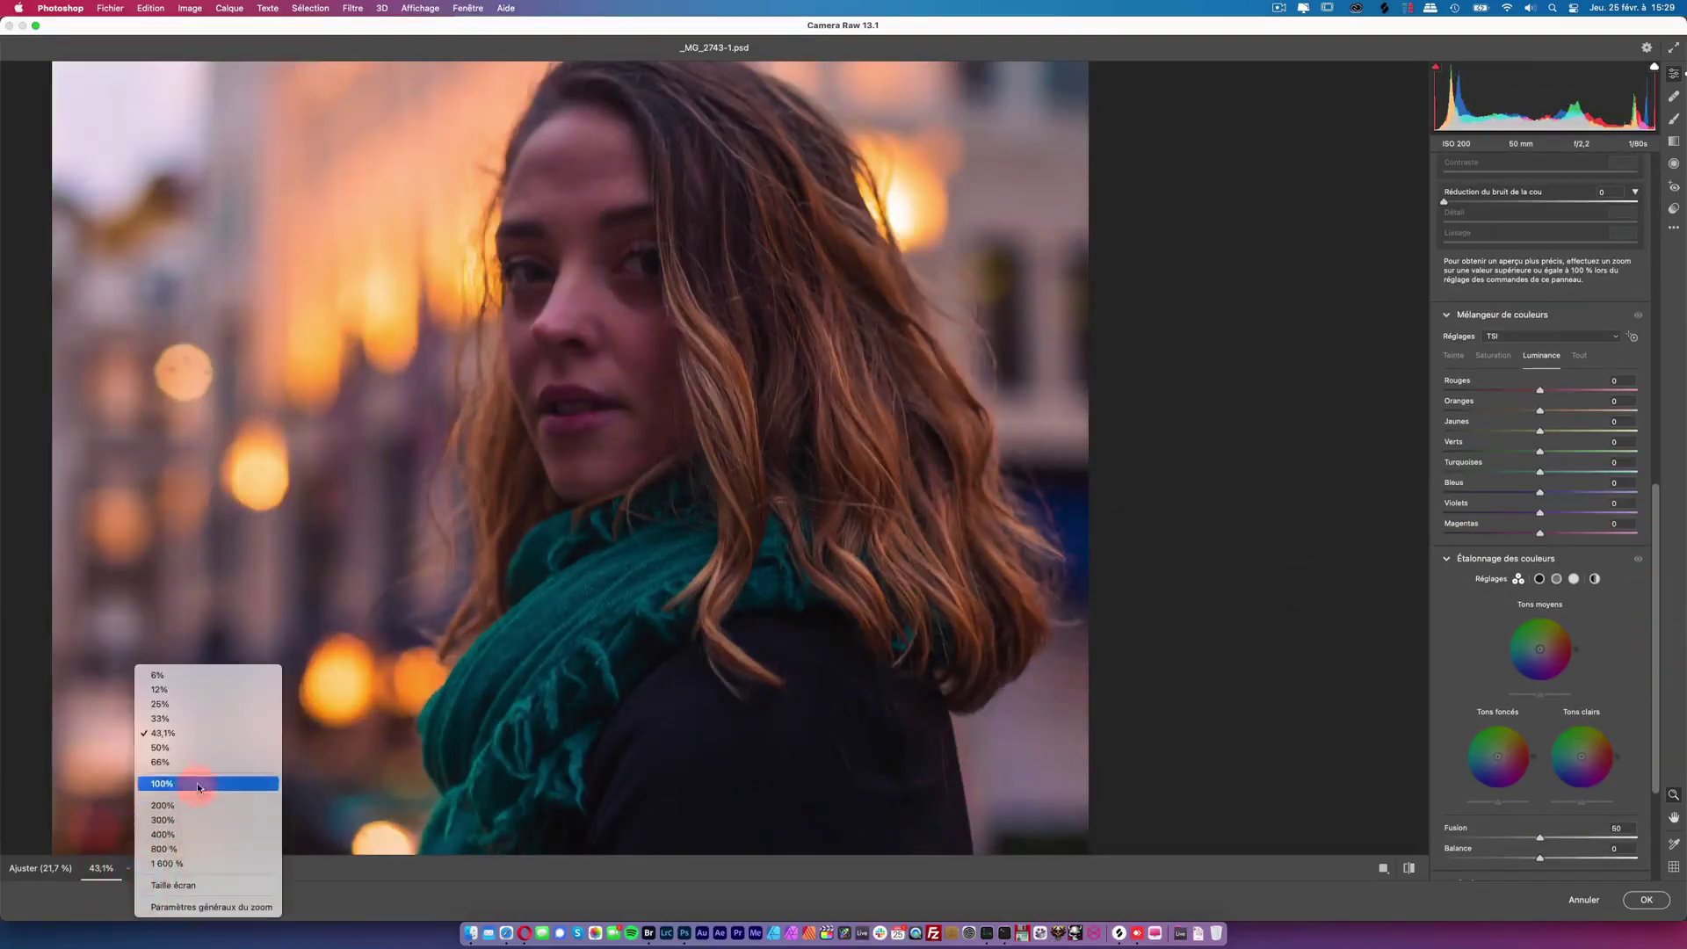
pyautogui.click(162, 782)
pyautogui.moveTo(508, 275); pyautogui.dragTo(982, 538)
# Step: Try Grain amounts 30 and 20, fine-tuning Taille to 30 and Cassure to 60
pyautogui.click(1655, 830)
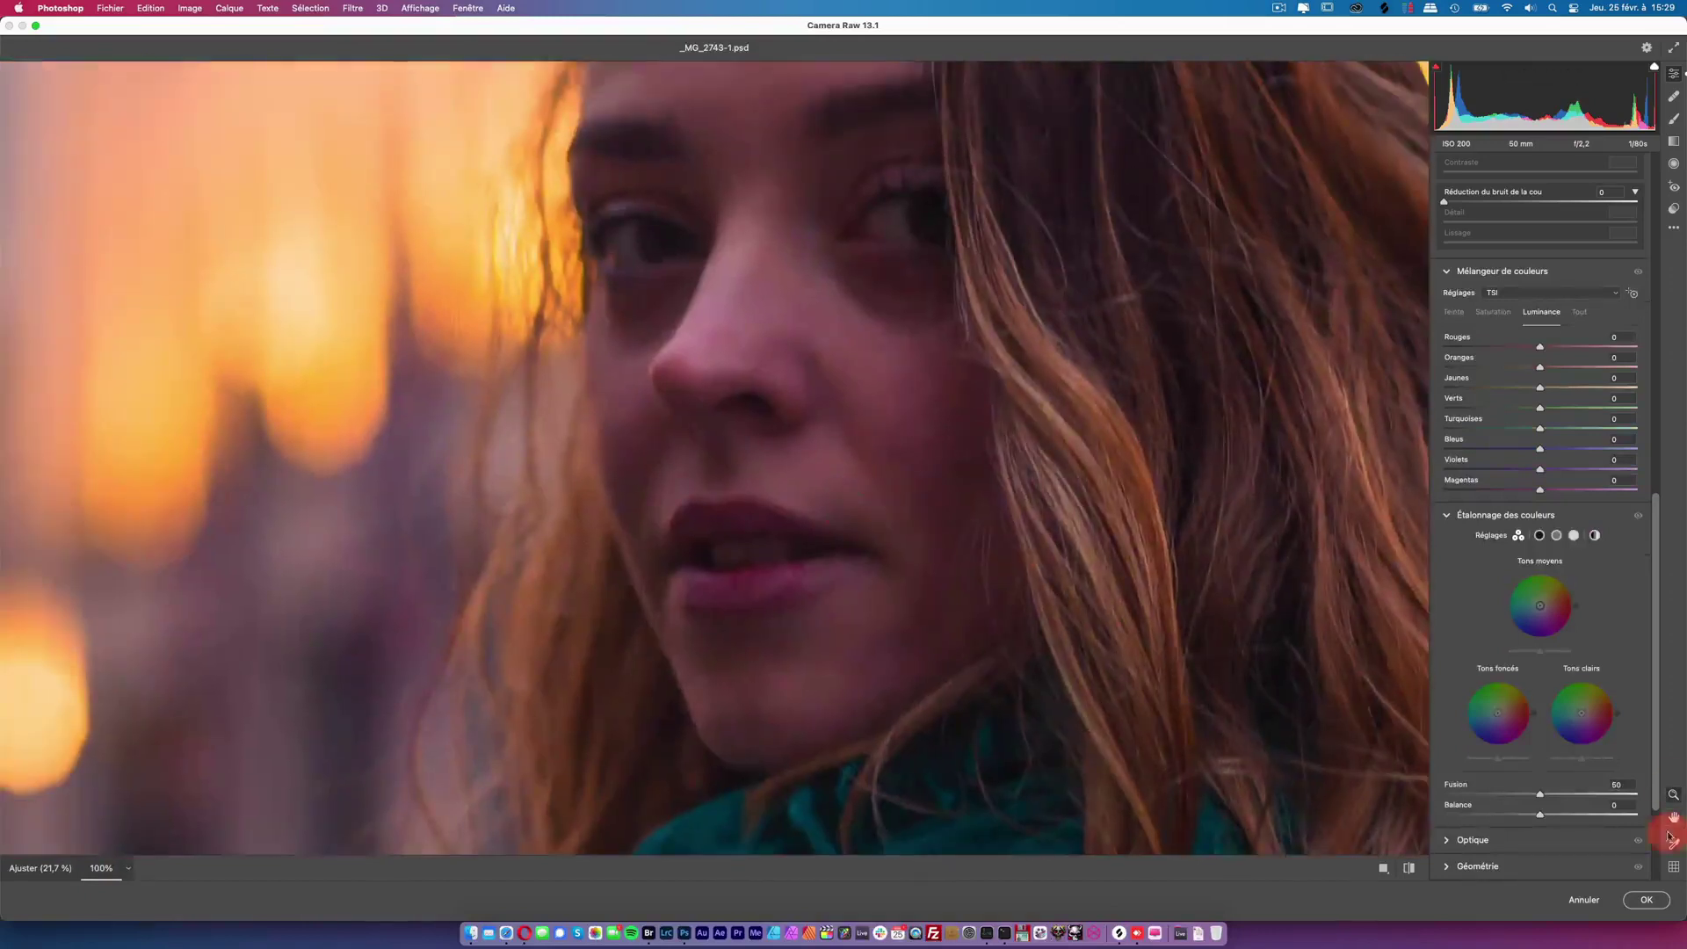
pyautogui.click(1606, 761)
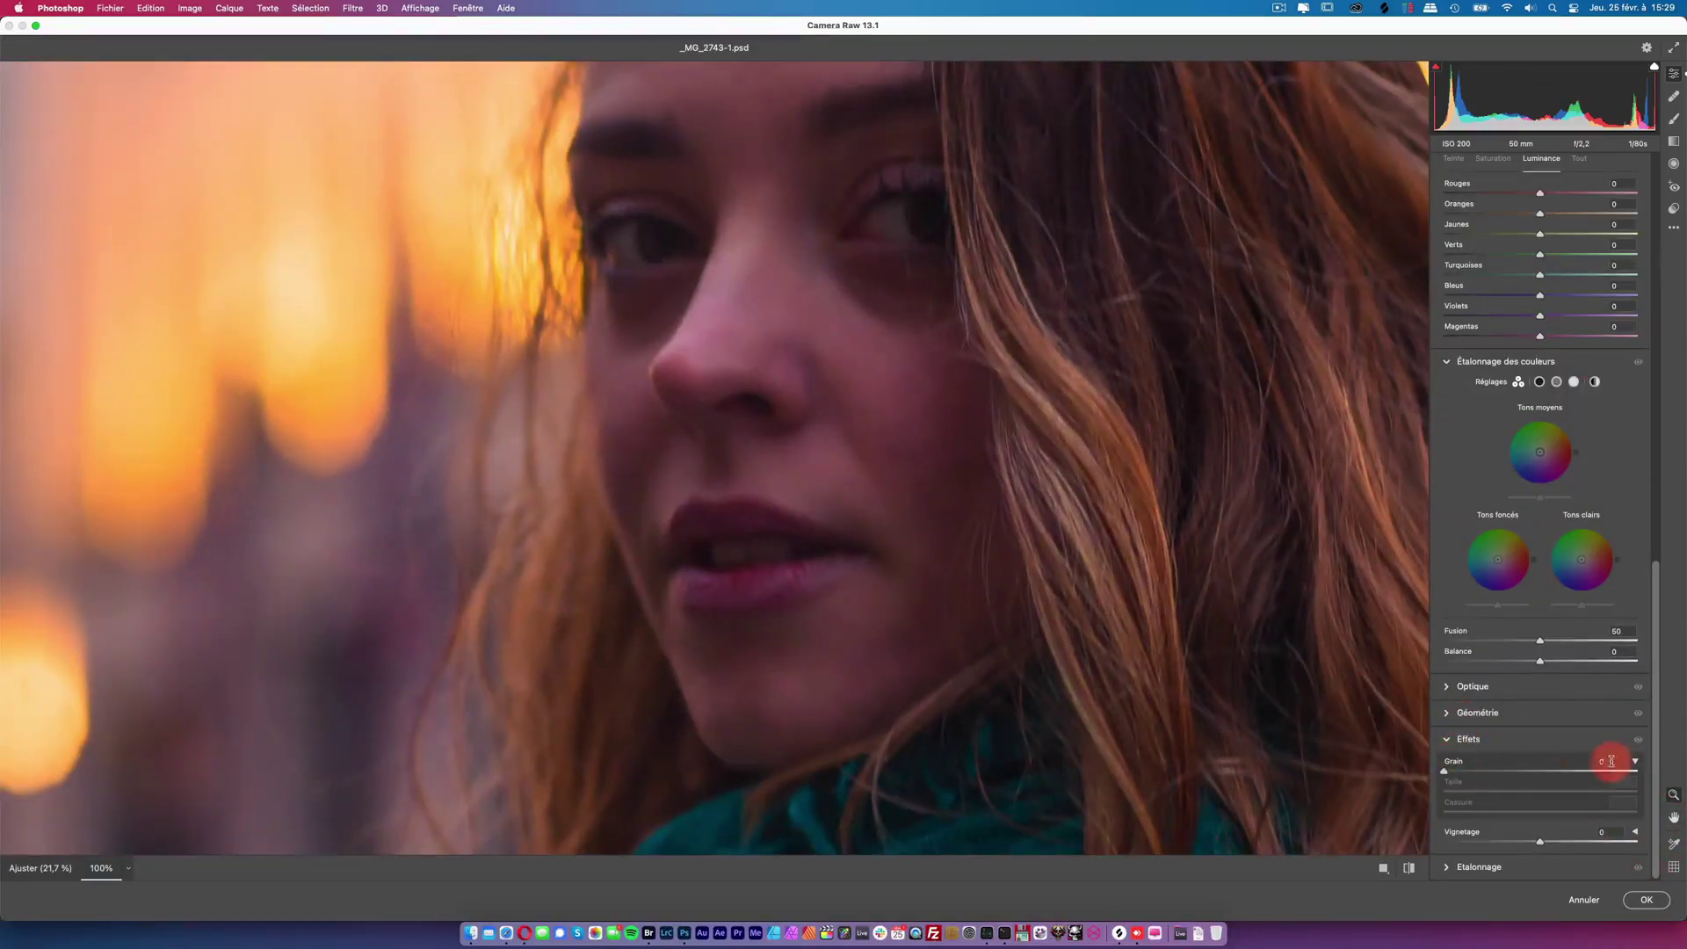
pyautogui.write('30')
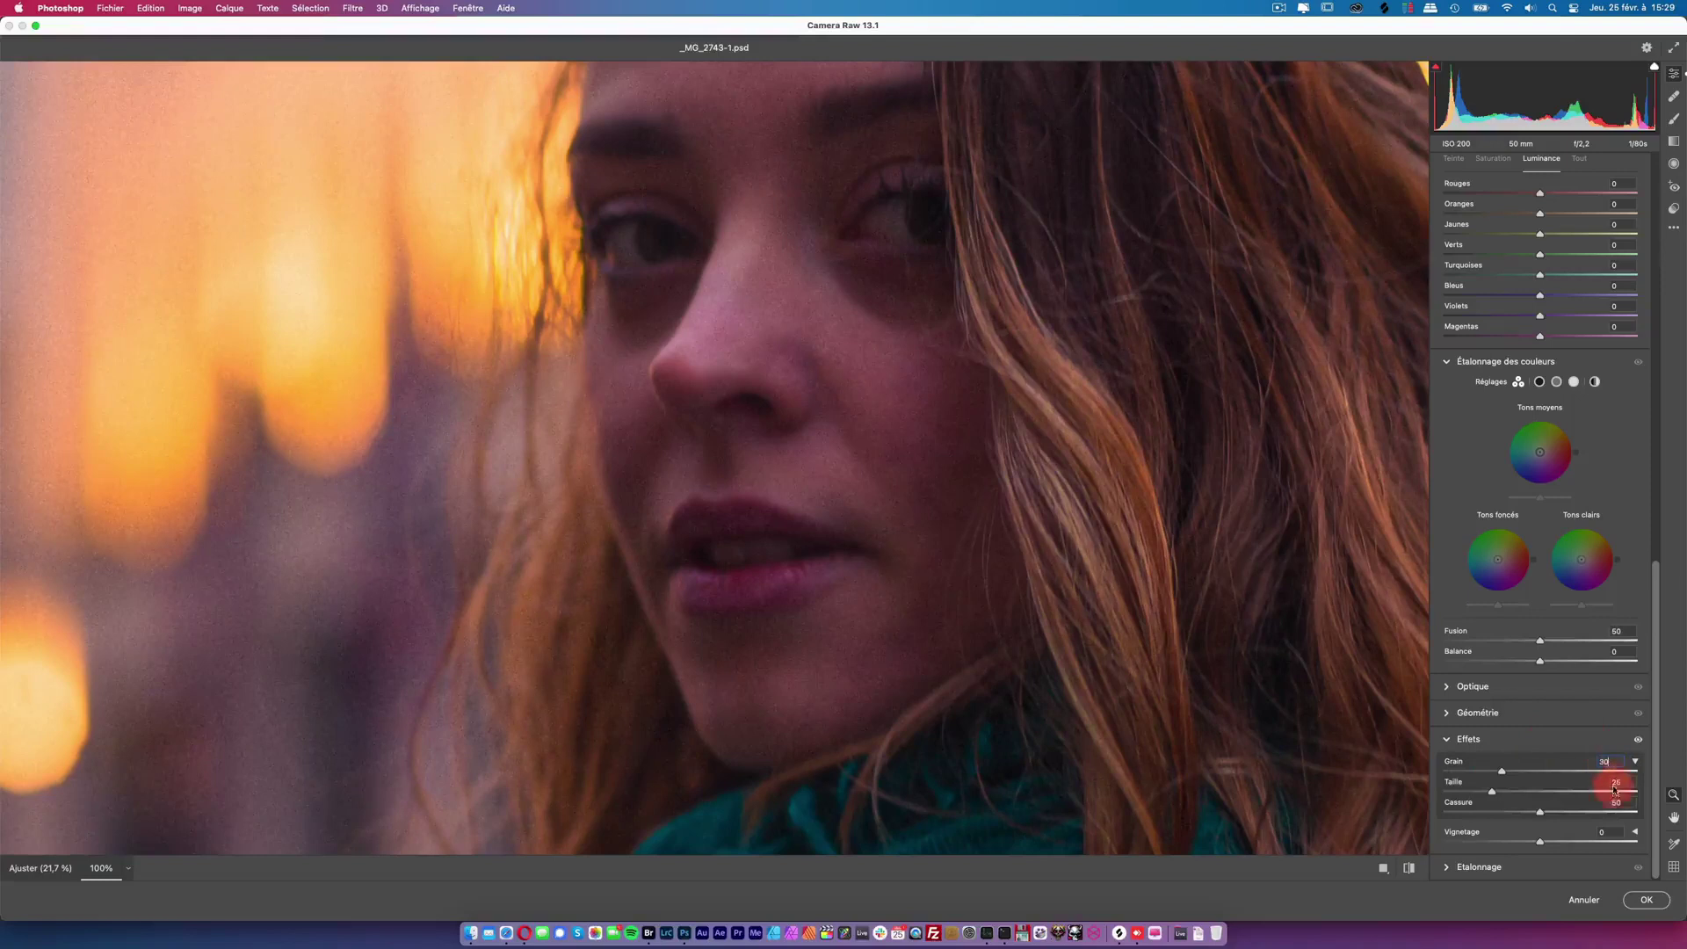
pyautogui.press('Tab')
pyautogui.click(1604, 761)
pyautogui.write('20')
pyautogui.press('Tab')
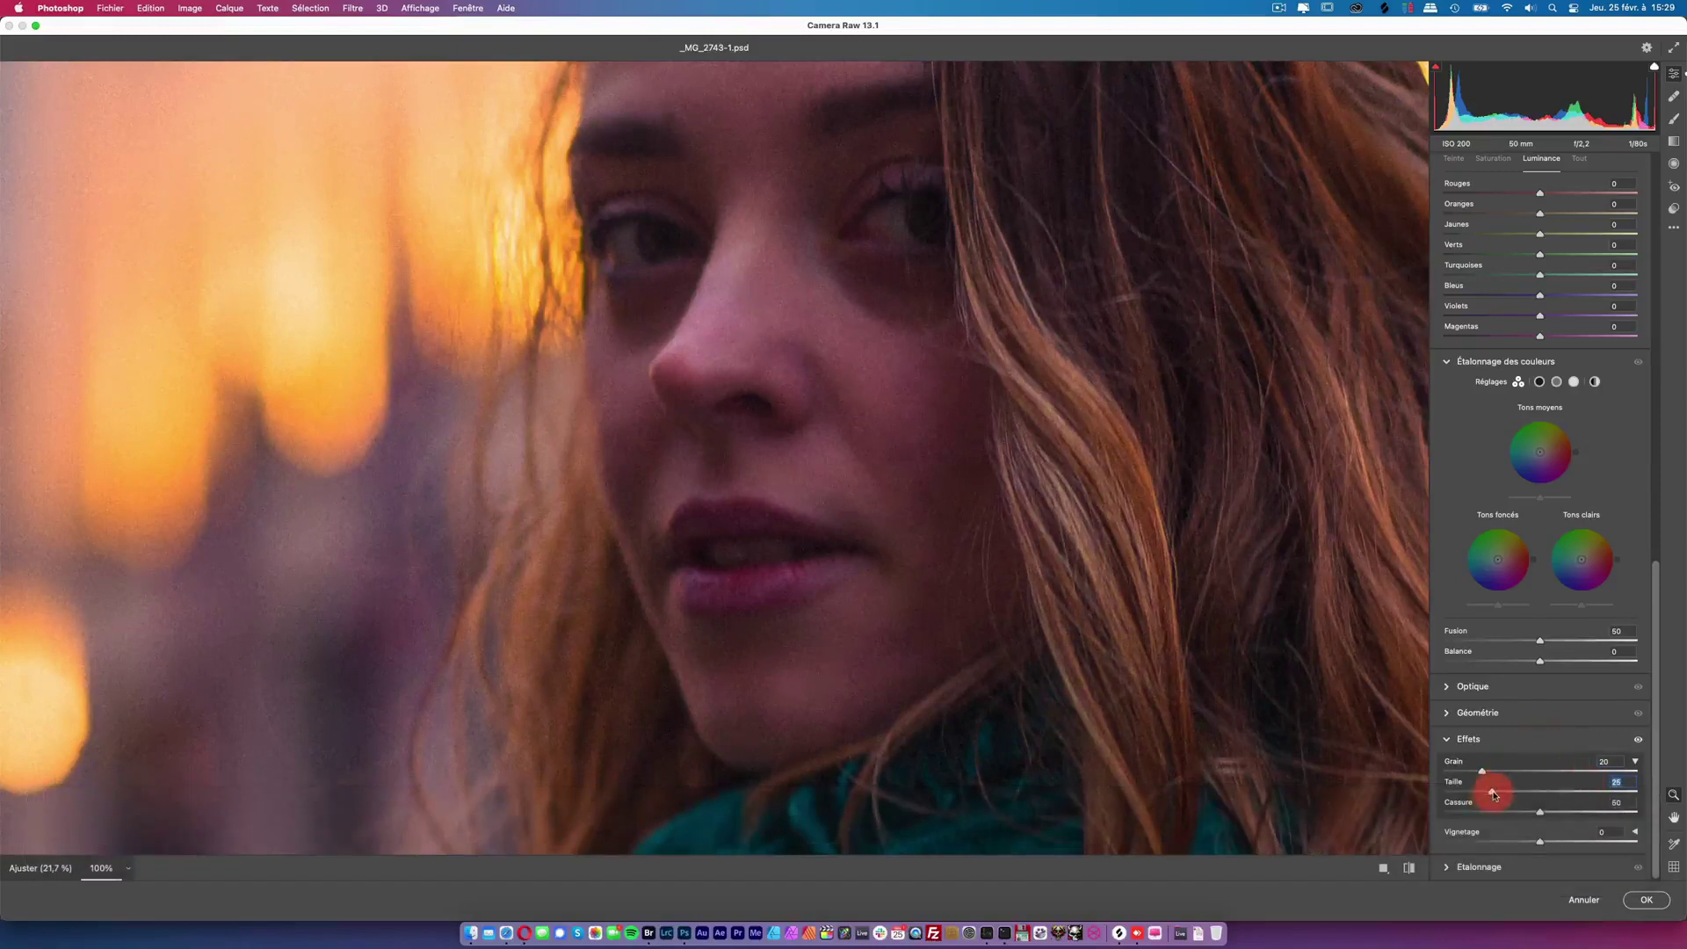
pyautogui.moveTo(1501, 795); pyautogui.dragTo(1501, 796)
pyautogui.moveTo(1539, 813); pyautogui.dragTo(1542, 815)
# Step: Settle on Grain 15, zoom out to judge it, and apply the filter
pyautogui.click(1544, 758)
pyautogui.write('15')
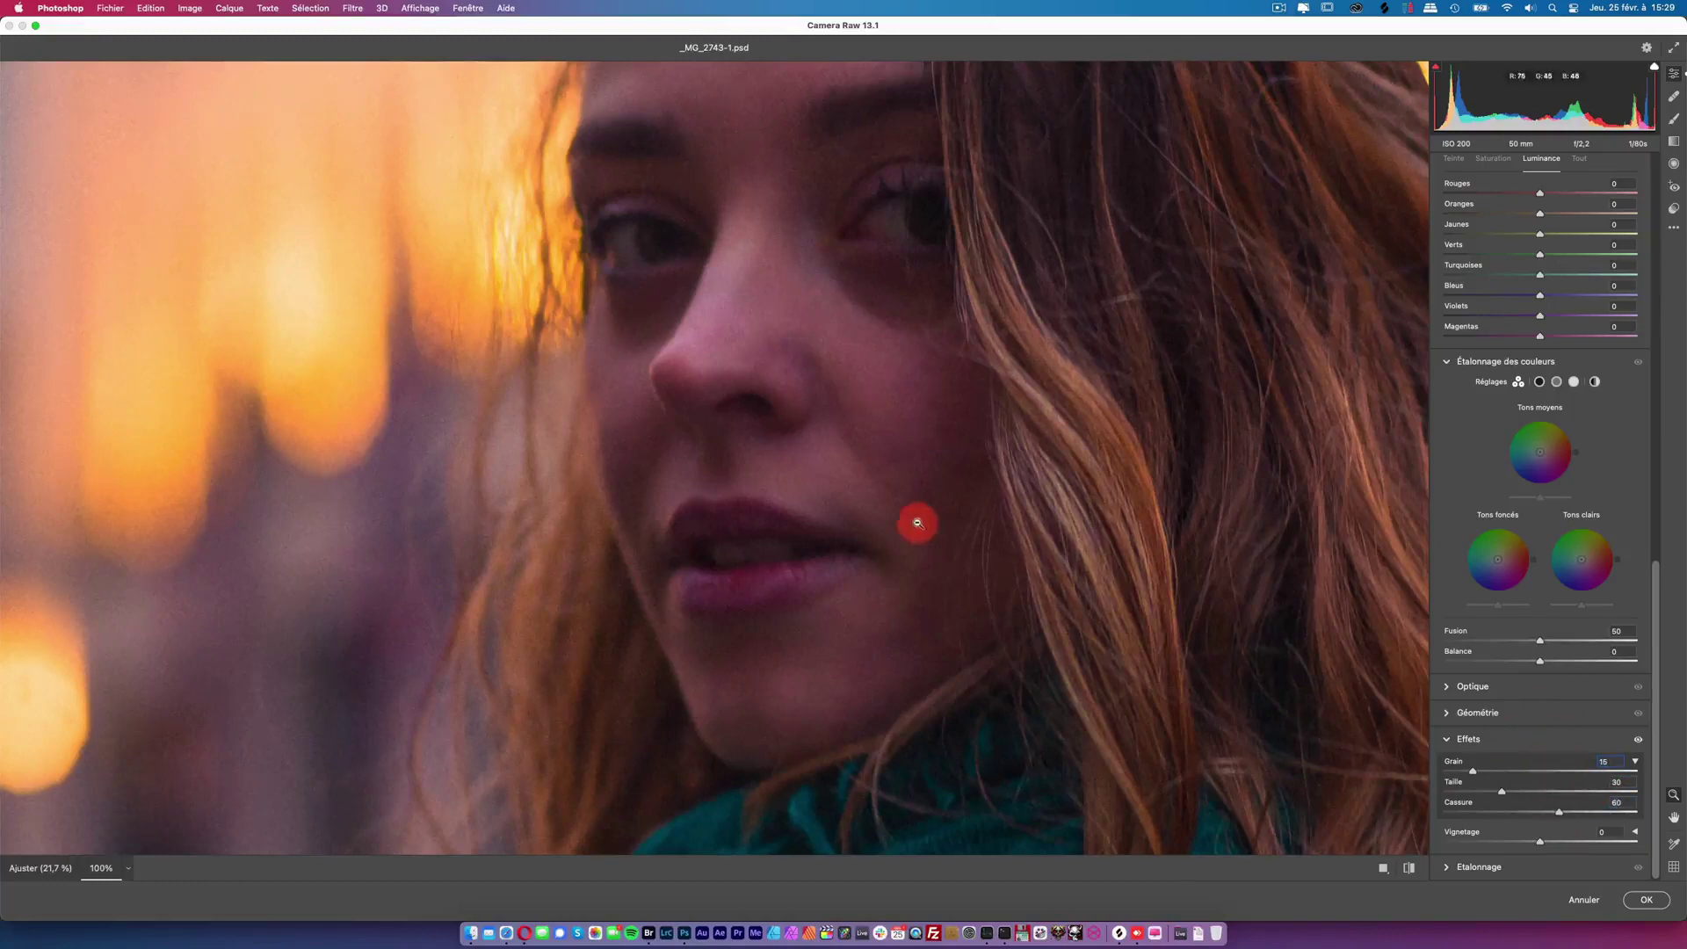
pyautogui.keyDown('alt'); pyautogui.click(892, 528); pyautogui.keyUp('alt')
pyautogui.keyDown('alt'); pyautogui.click(922, 580); pyautogui.keyUp('alt')
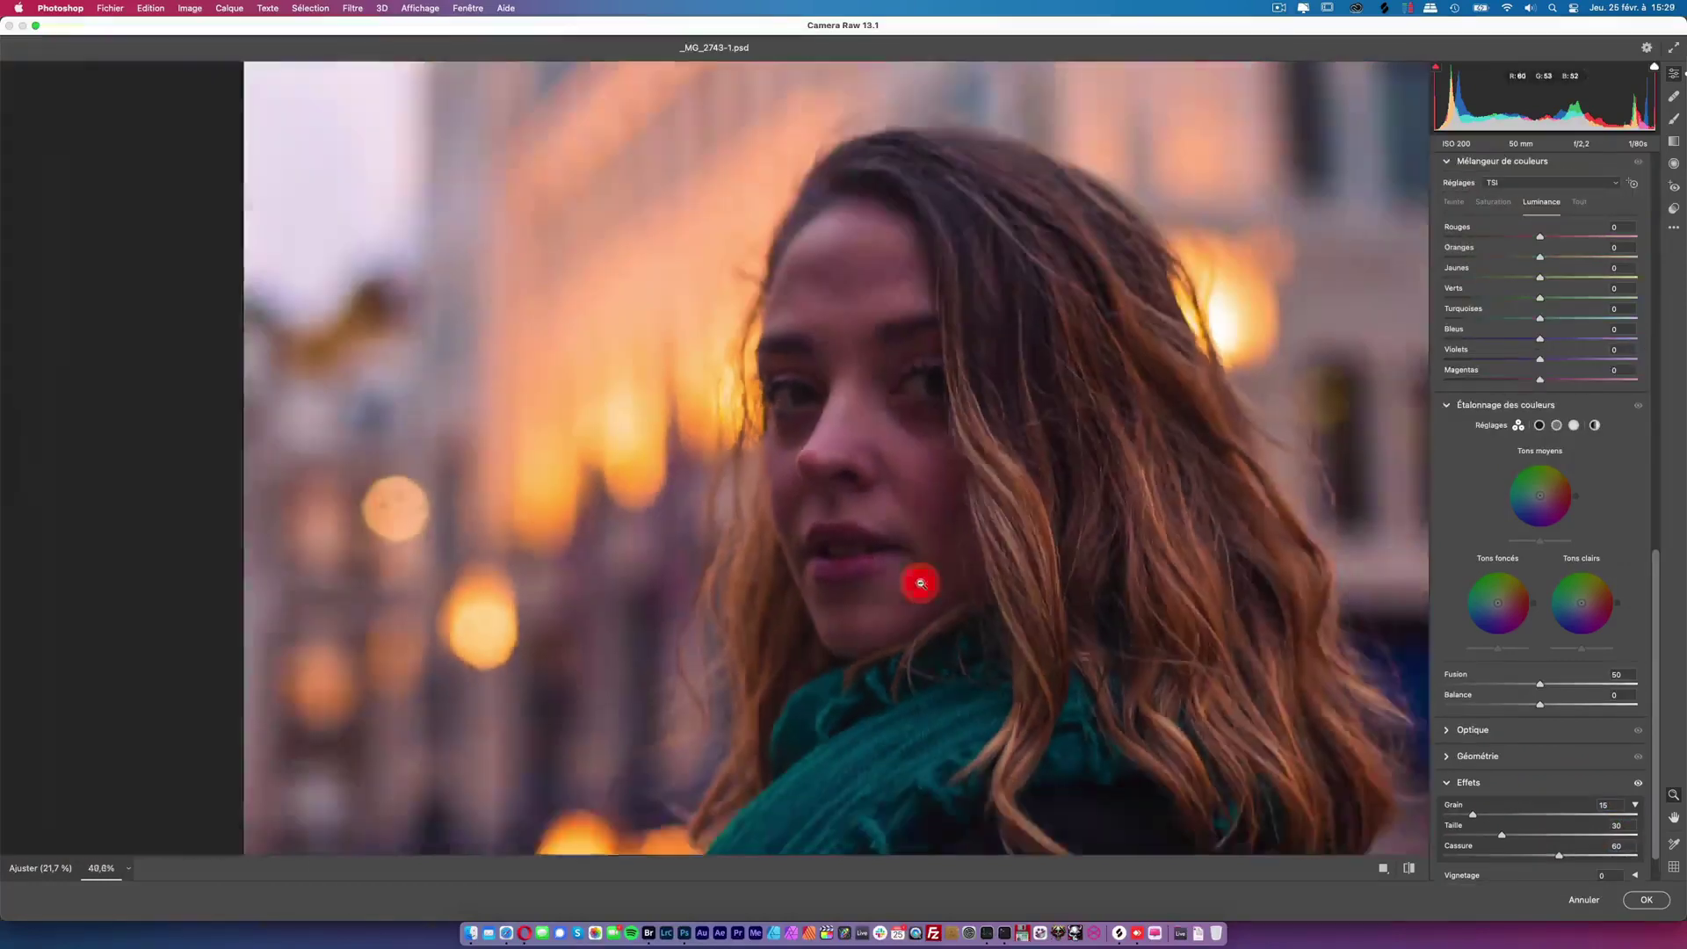
pyautogui.keyDown('alt'); pyautogui.click(1008, 621); pyautogui.keyUp('alt')
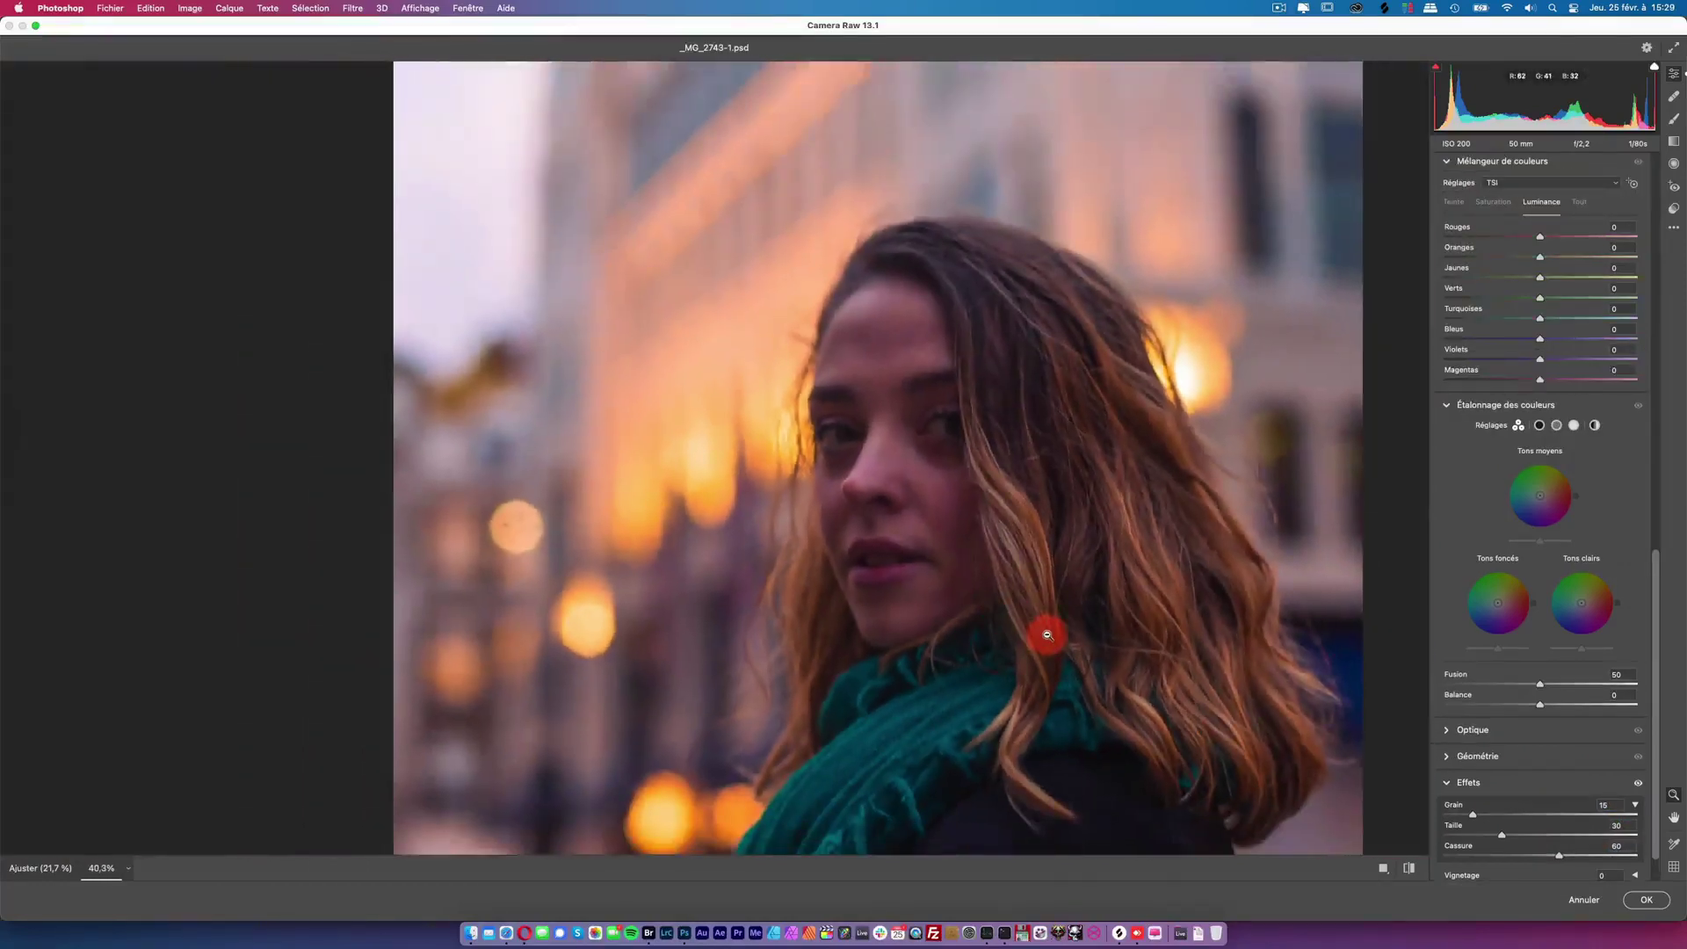
pyautogui.click(1647, 900)
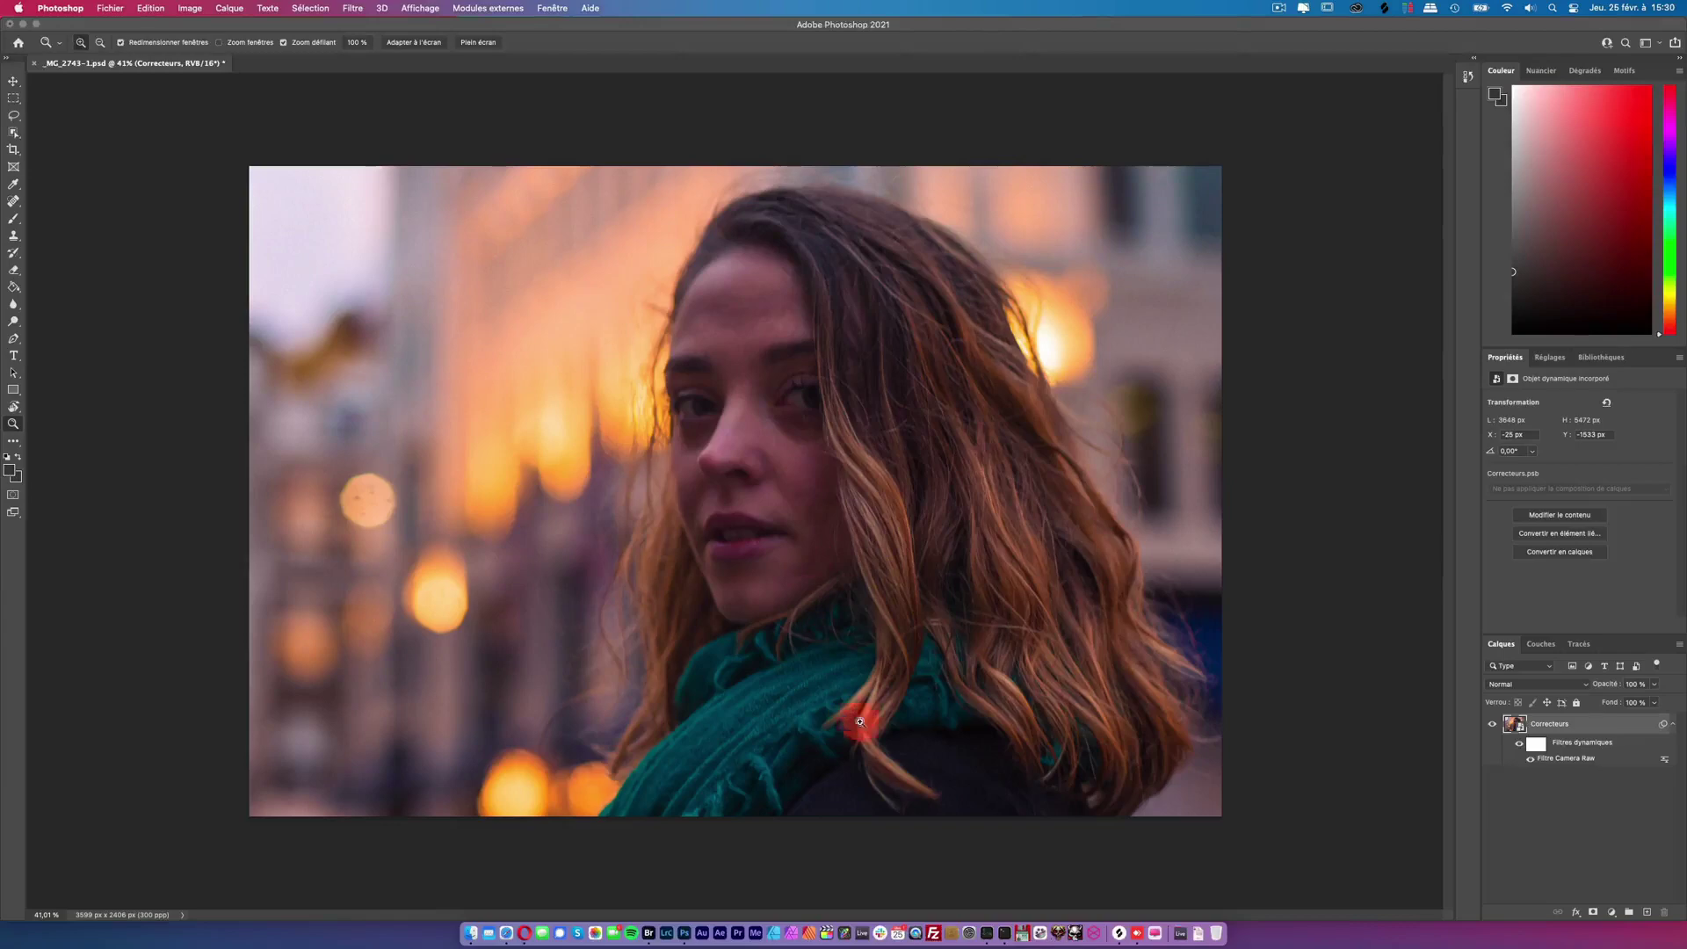
pyautogui.click(649, 933)
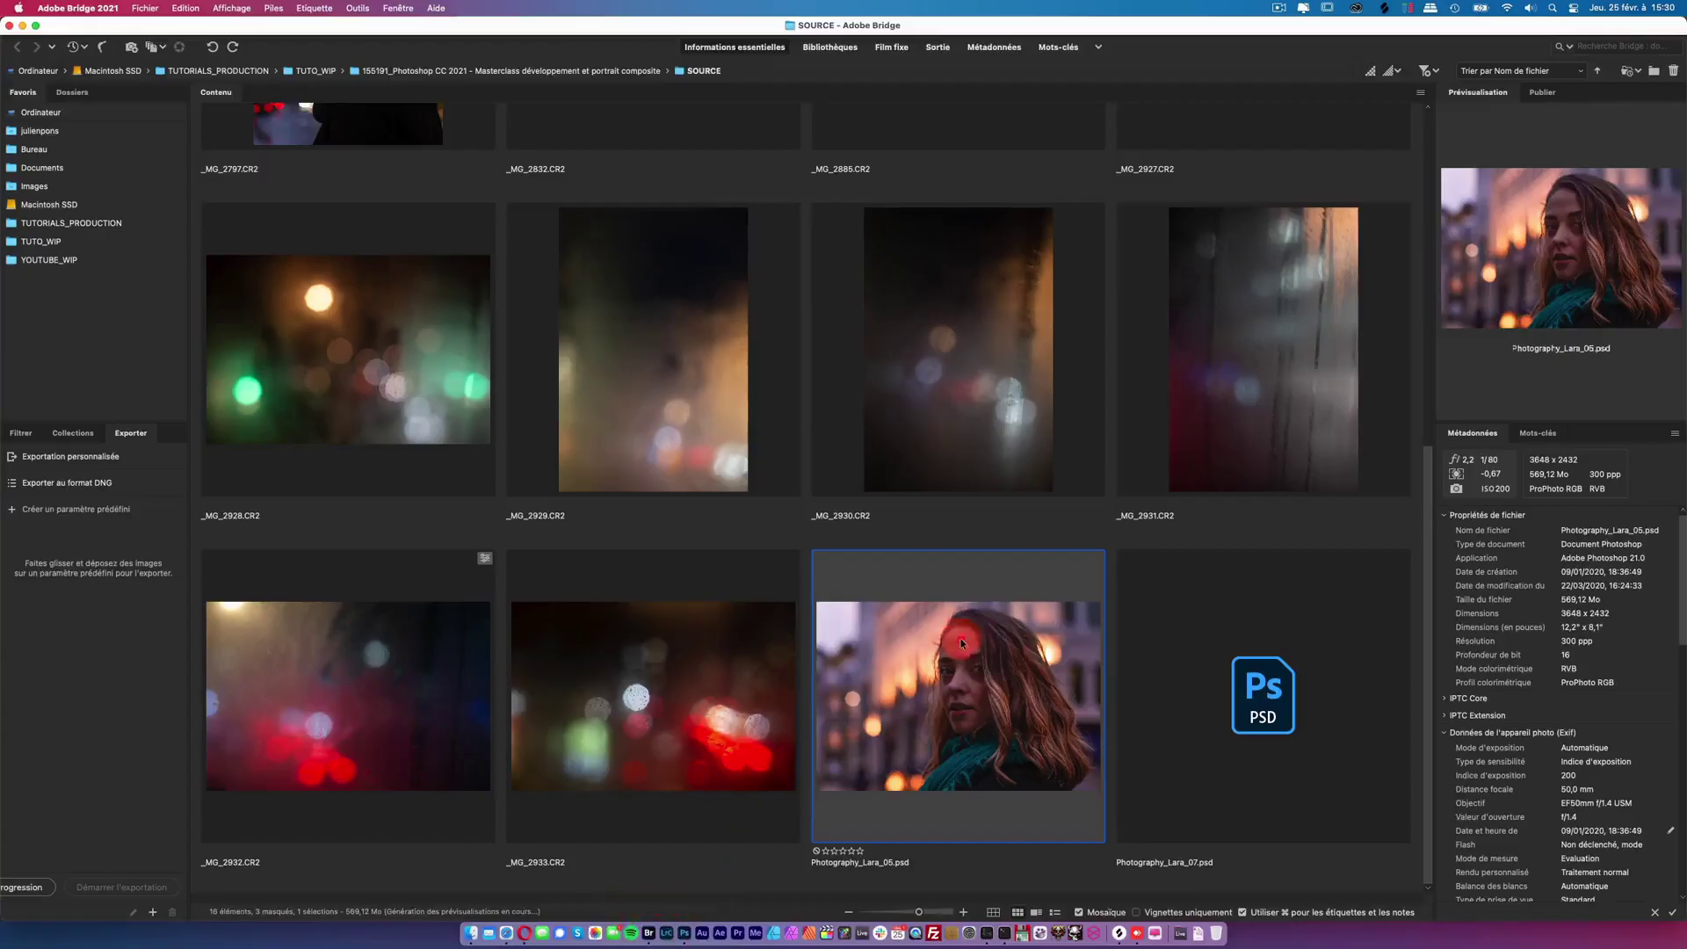
pyautogui.press('space')
pyautogui.press('space')
pyautogui.click(684, 932)
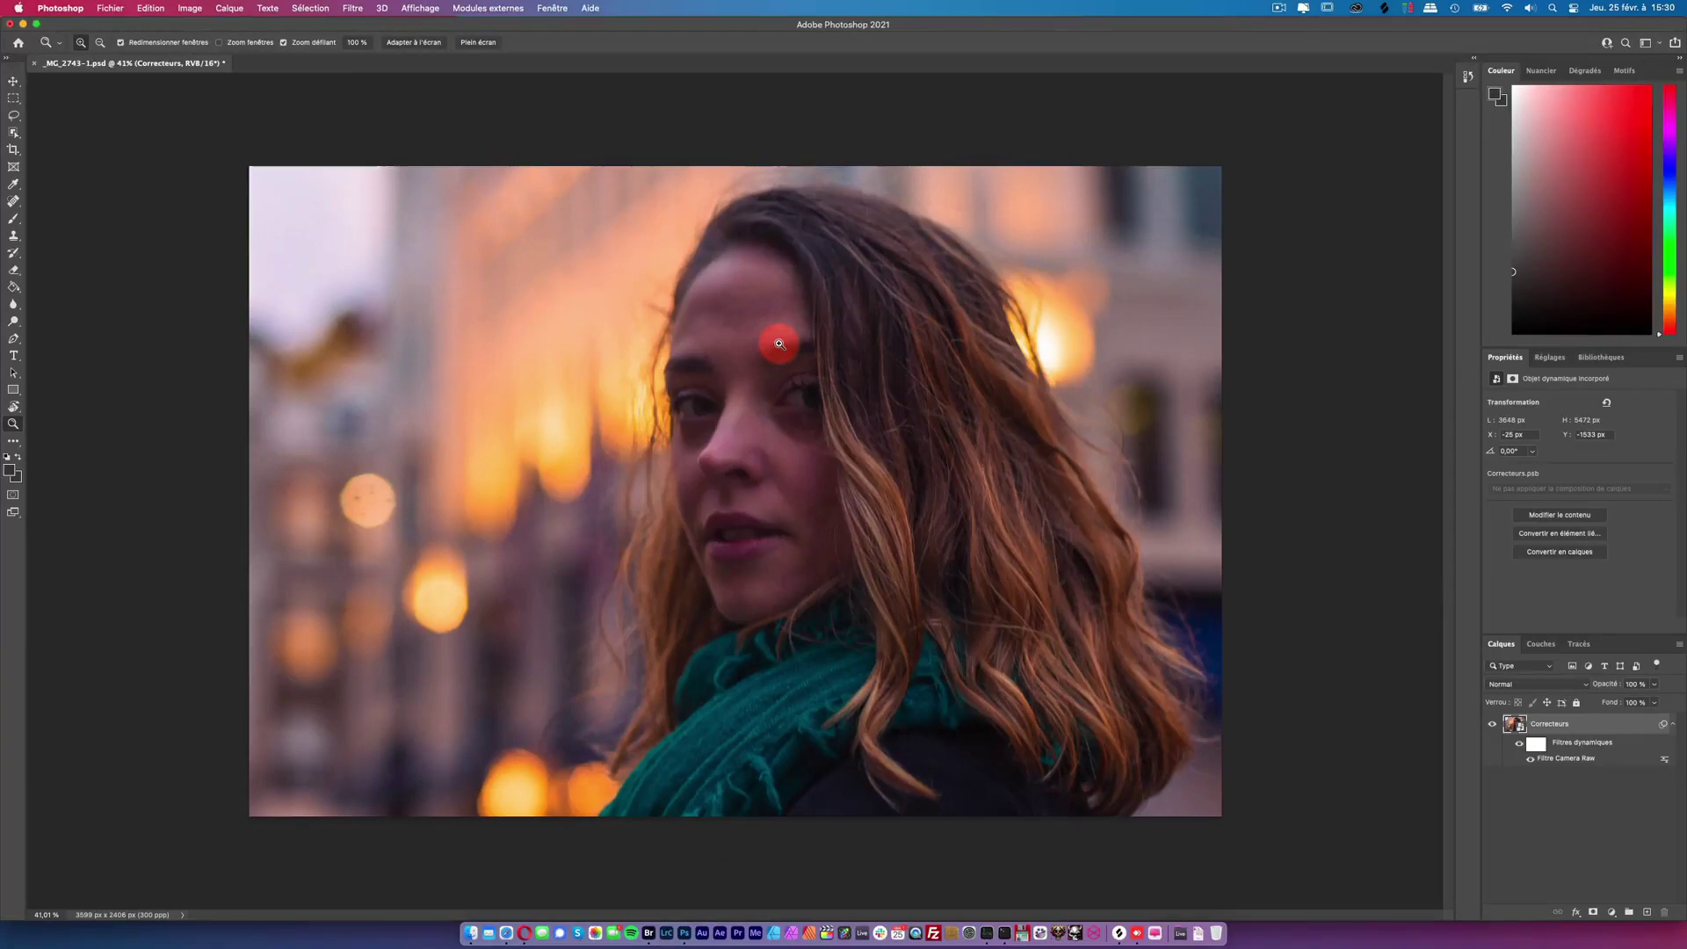
pyautogui.moveTo(732, 325); pyautogui.dragTo(757, 290)
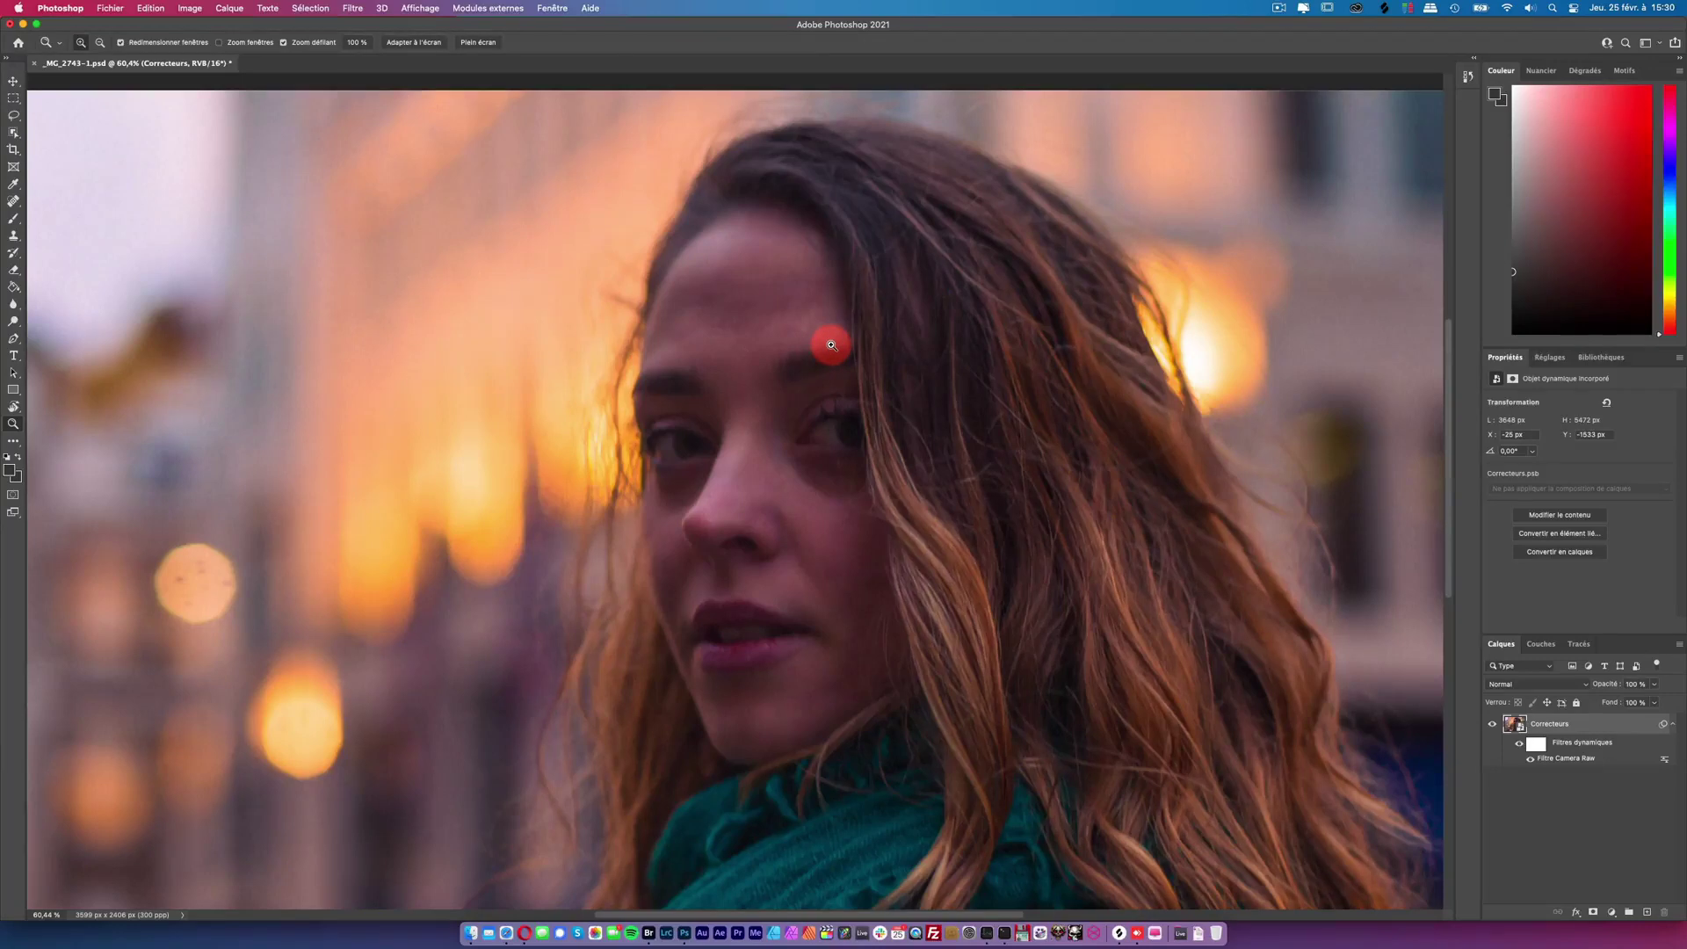
pyautogui.keyDown('alt'); pyautogui.click(831, 344); pyautogui.keyUp('alt')
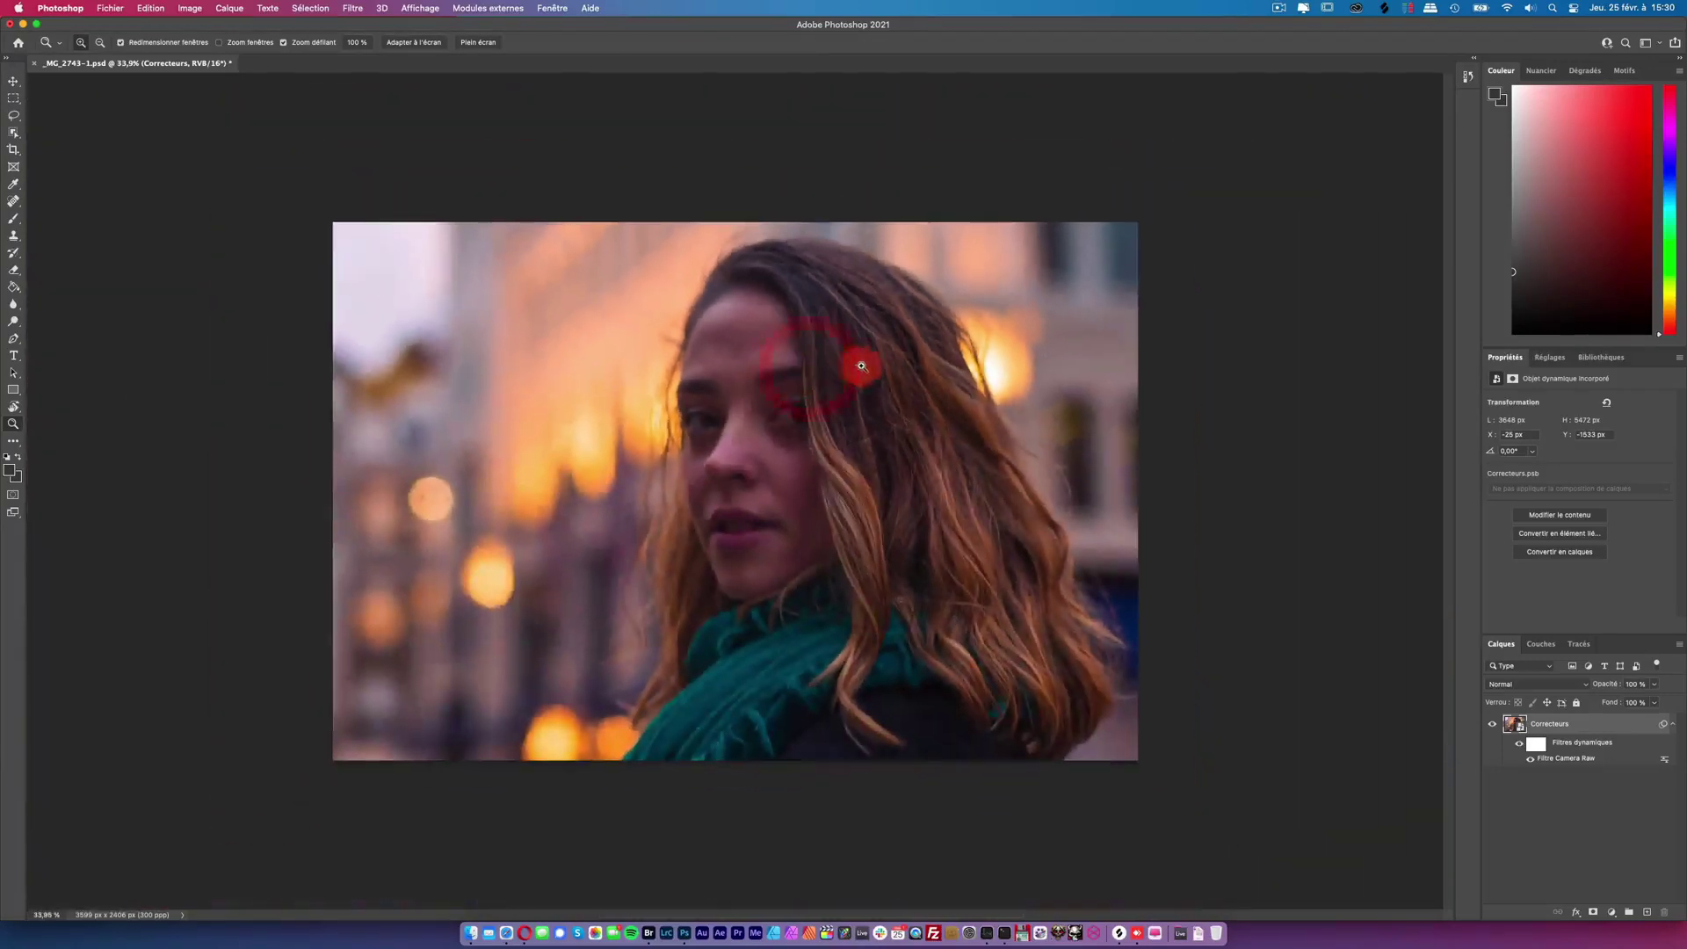